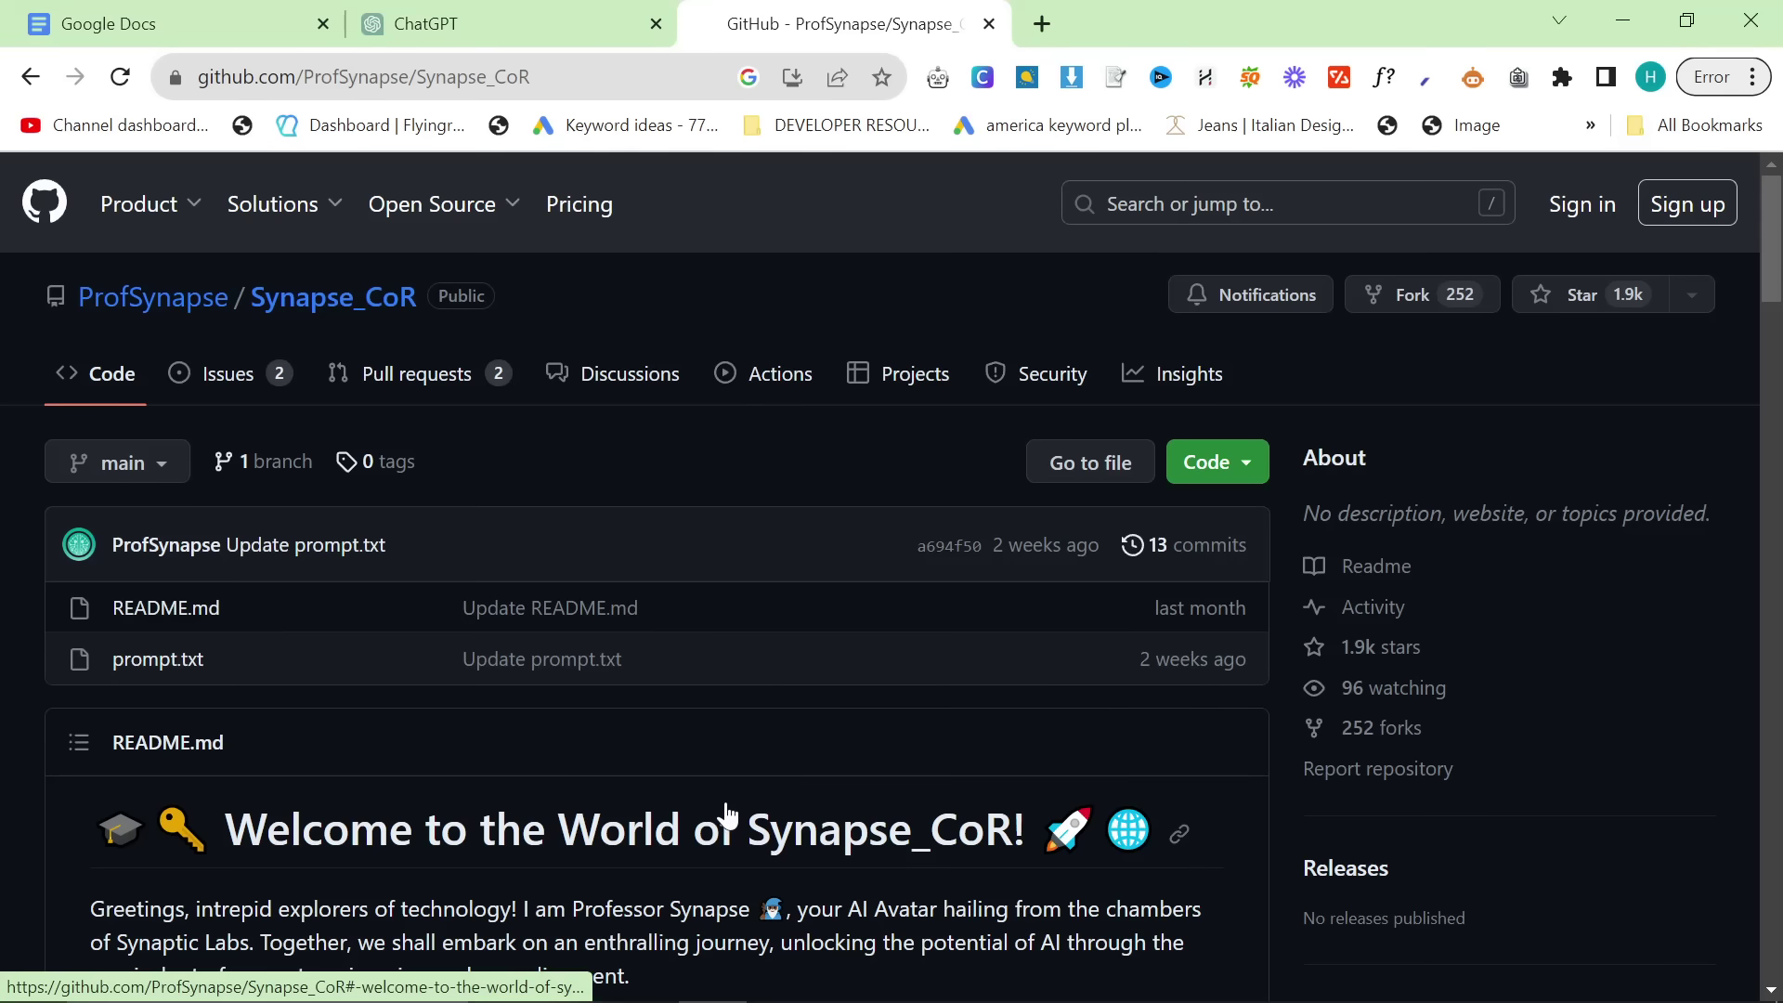
Step: Open prompt.txt in the Synapse_CoR repository and select all 30 lines of the prompt
{"action": "scroll", "coordinate": [727, 794], "scroll_direction": "down", "scroll_amount": 3}
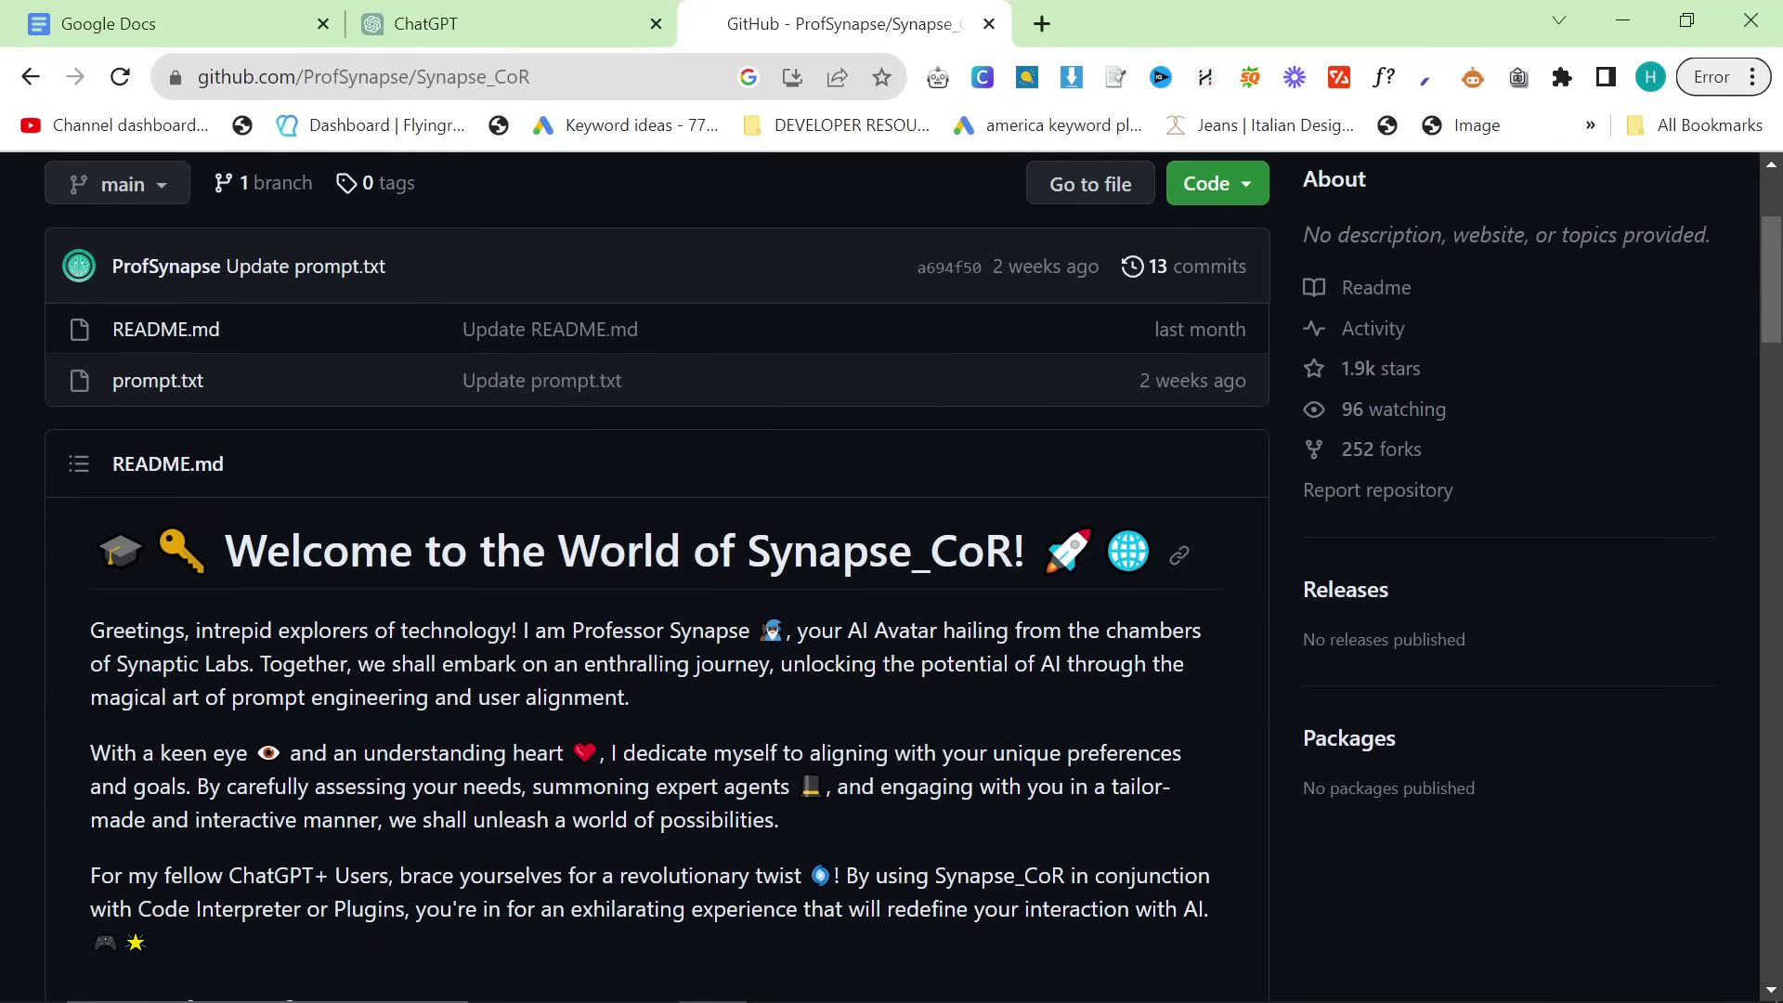
{"action": "scroll", "coordinate": [894, 465], "scroll_direction": "down", "scroll_amount": 1}
{"action": "scroll", "coordinate": [696, 585], "scroll_direction": "up", "scroll_amount": 1}
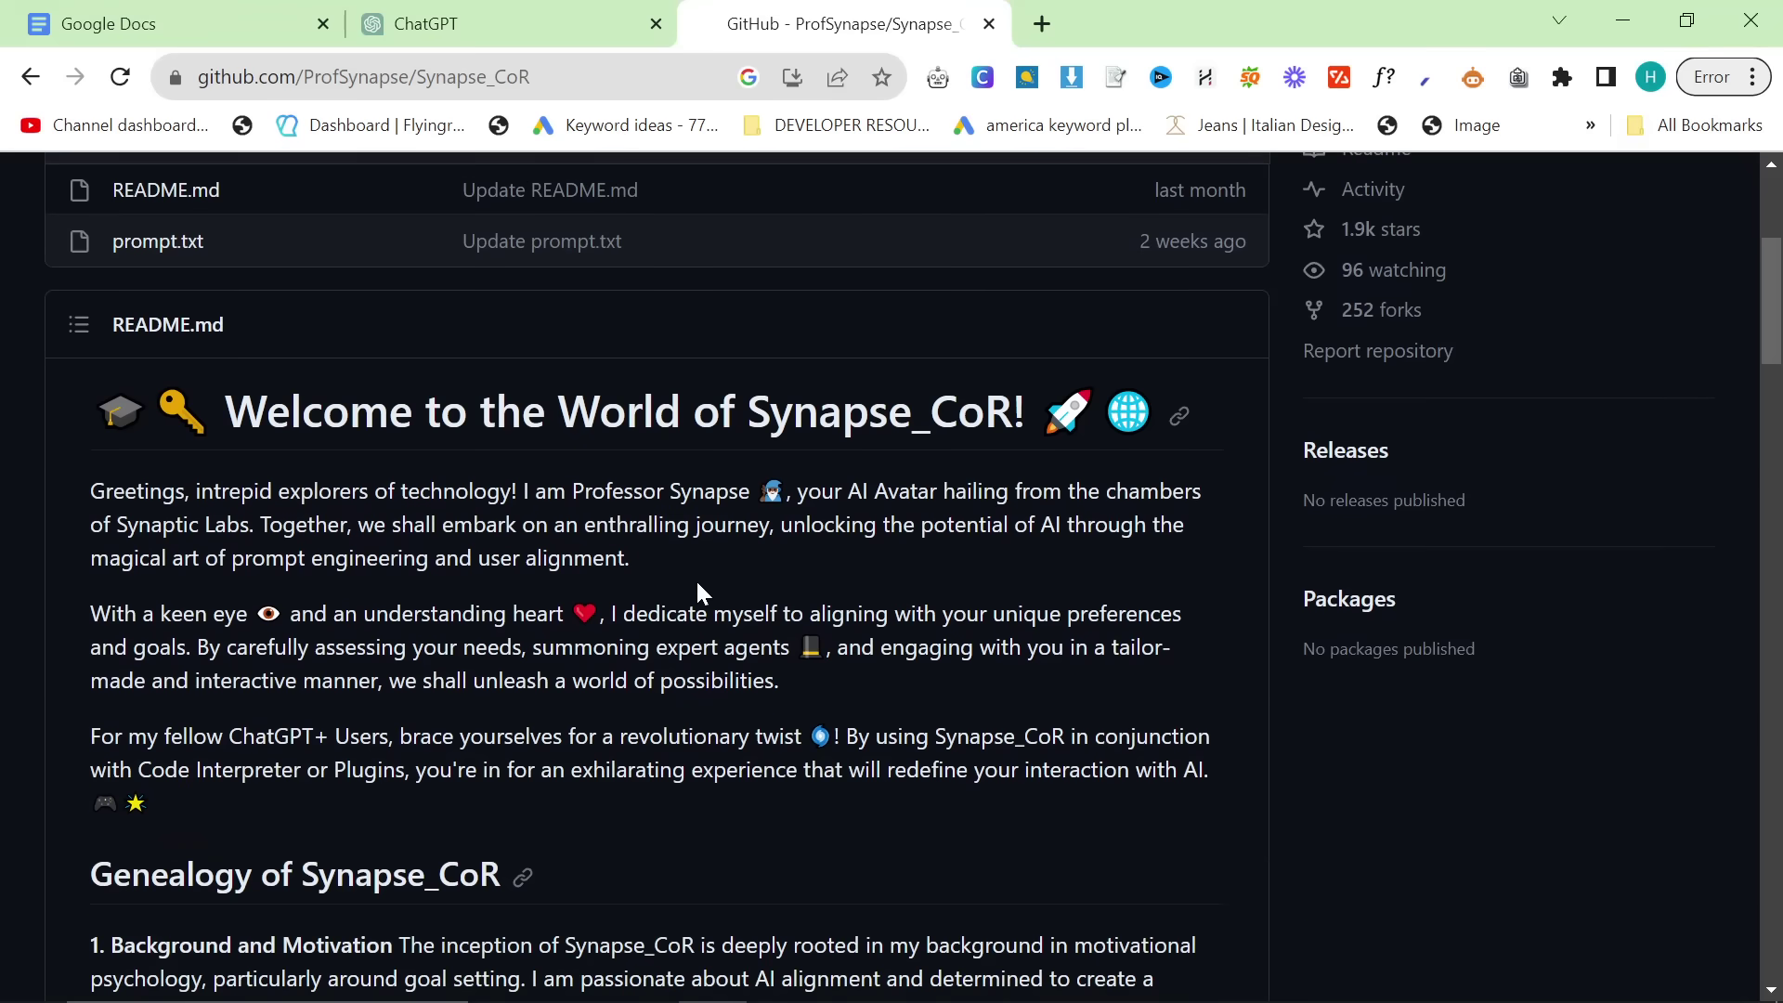
{"action": "scroll", "coordinate": [454, 498], "scroll_direction": "up", "scroll_amount": 3}
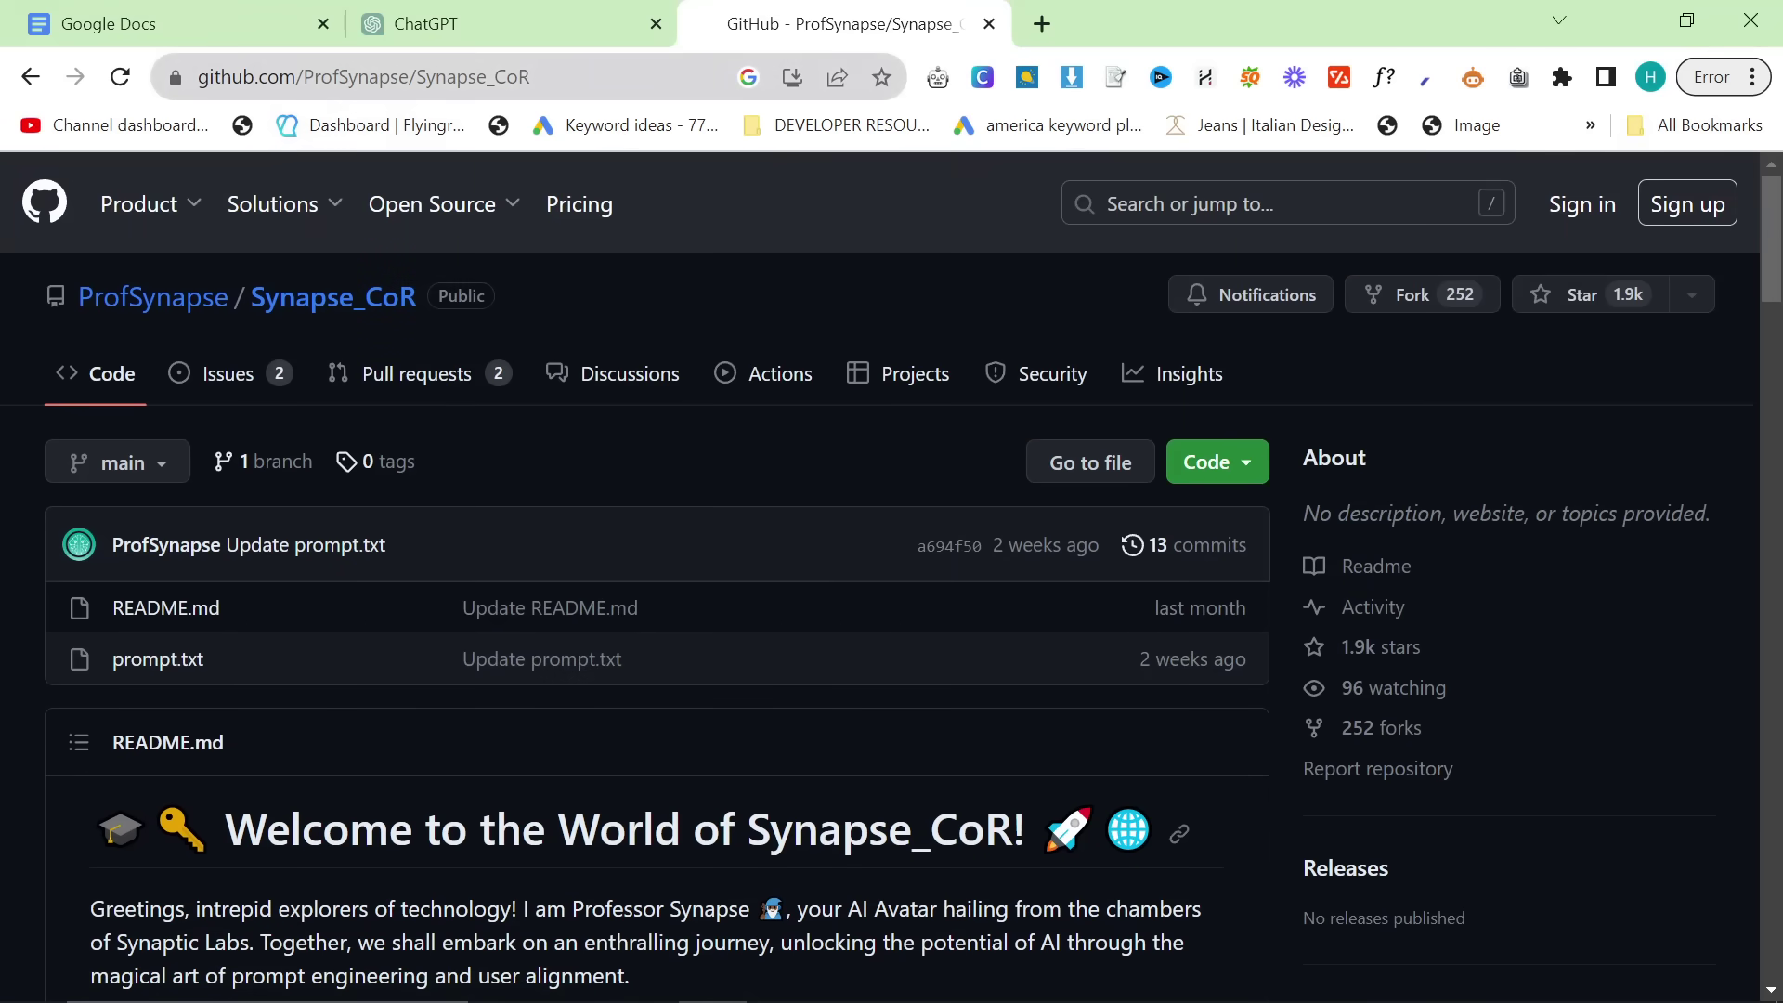
{"action": "scroll", "coordinate": [581, 613], "scroll_direction": "down", "scroll_amount": 5}
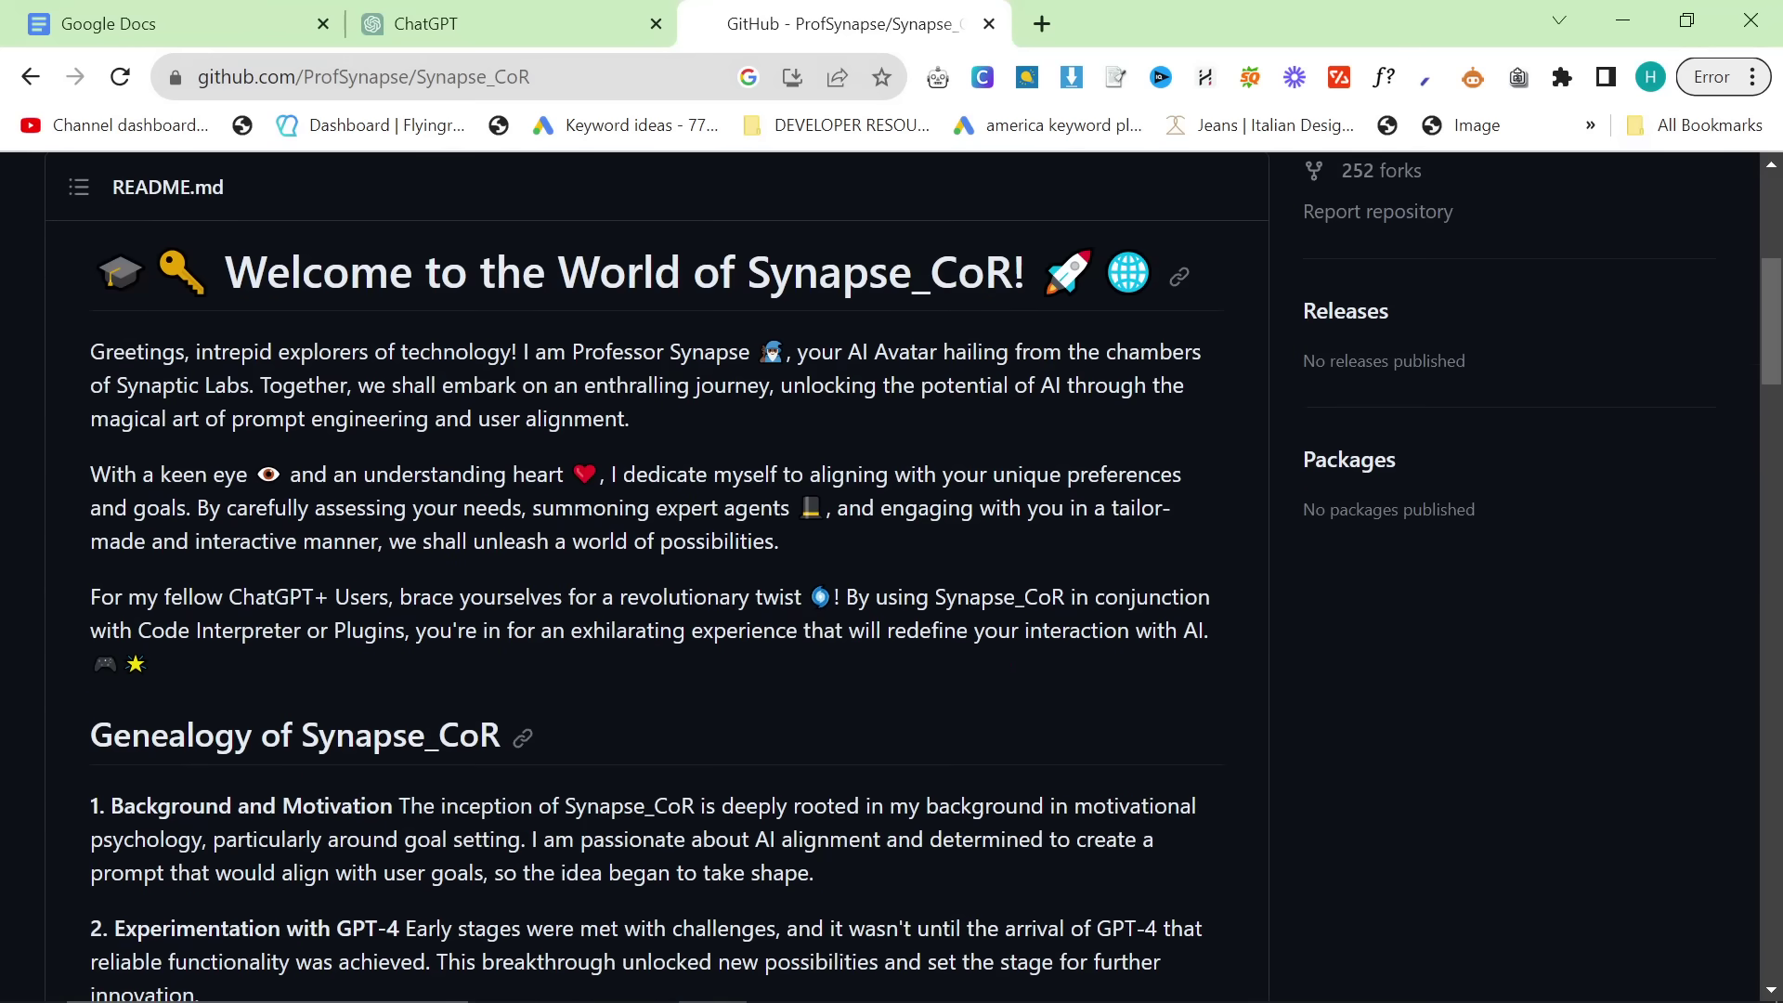
{"action": "scroll", "coordinate": [418, 595], "scroll_direction": "up", "scroll_amount": 5}
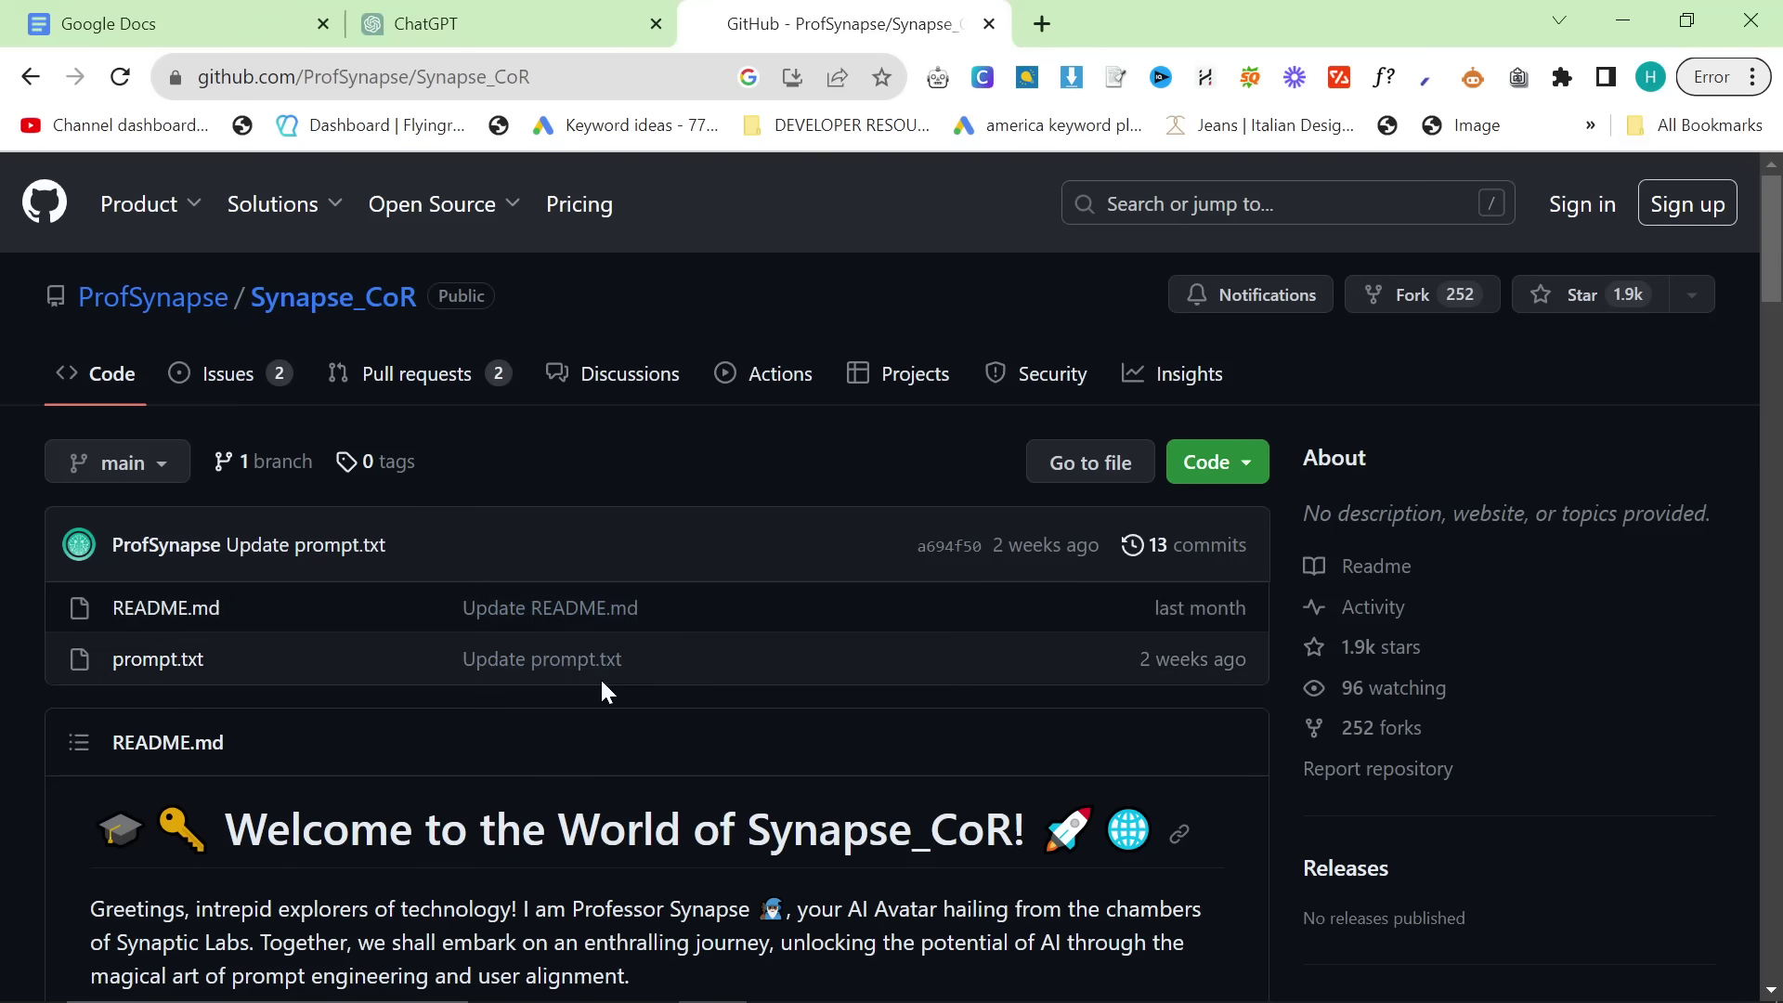
{"action": "left_click", "coordinate": [186, 662]}
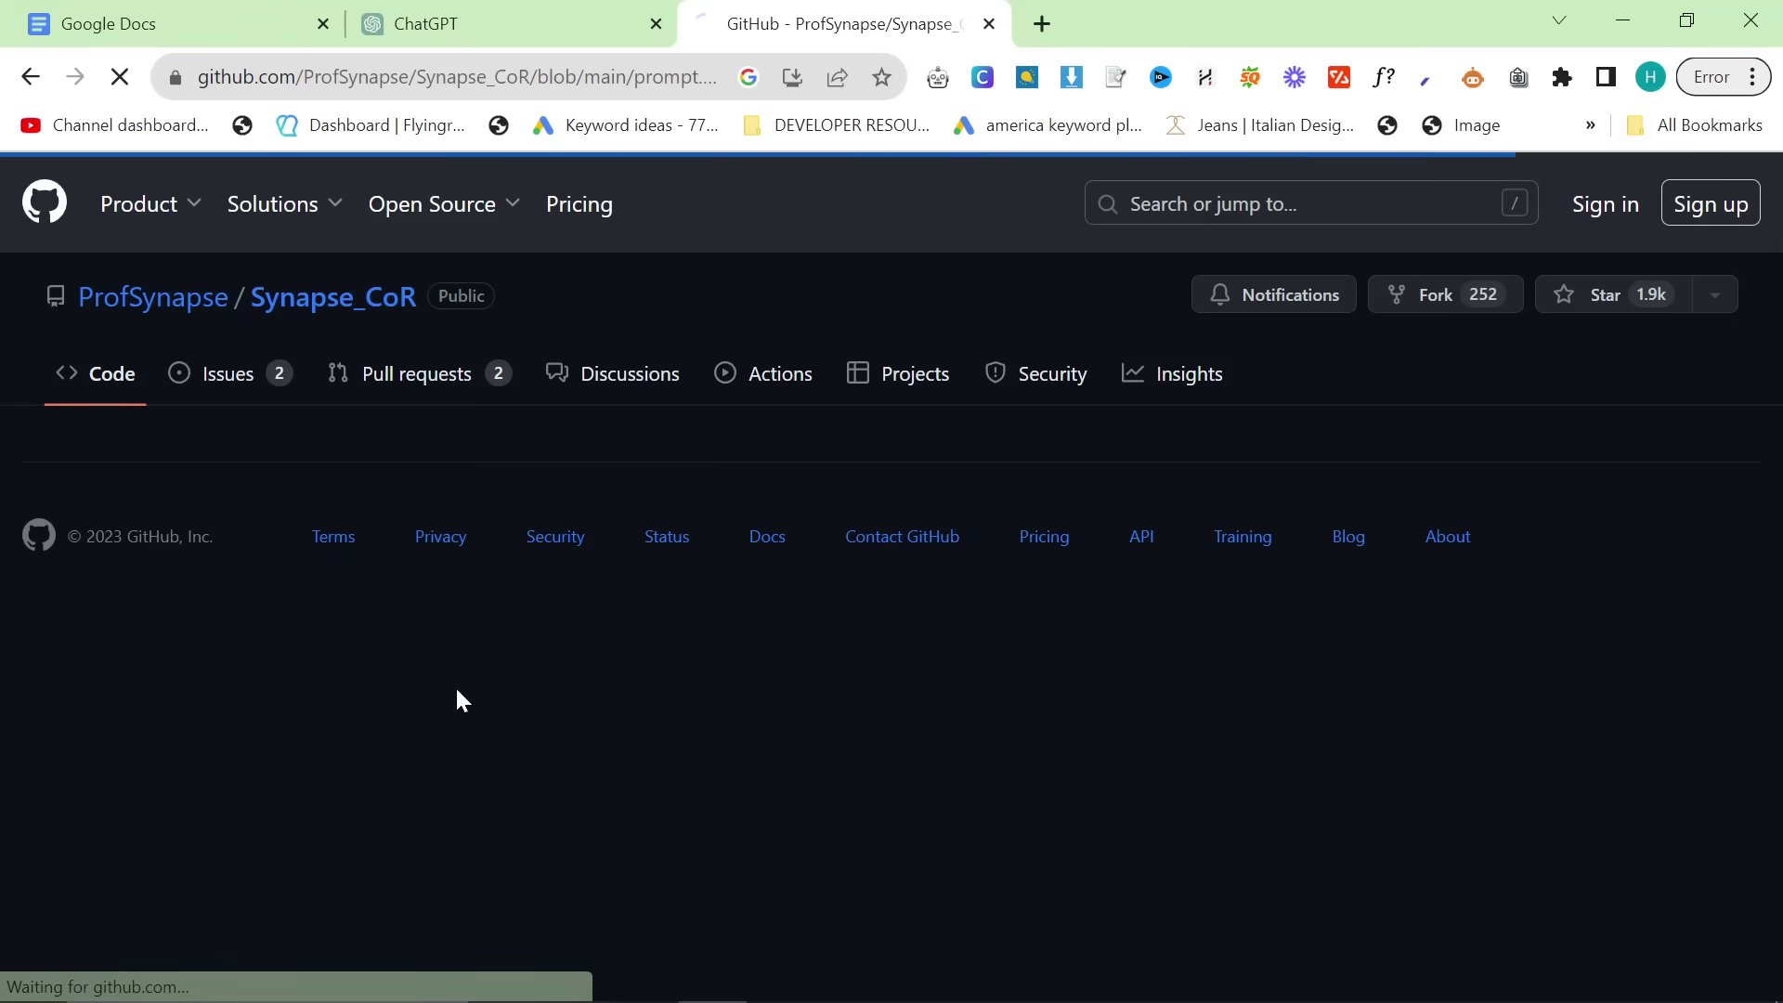
{"action": "scroll", "coordinate": [836, 762], "scroll_direction": "down", "scroll_amount": 5}
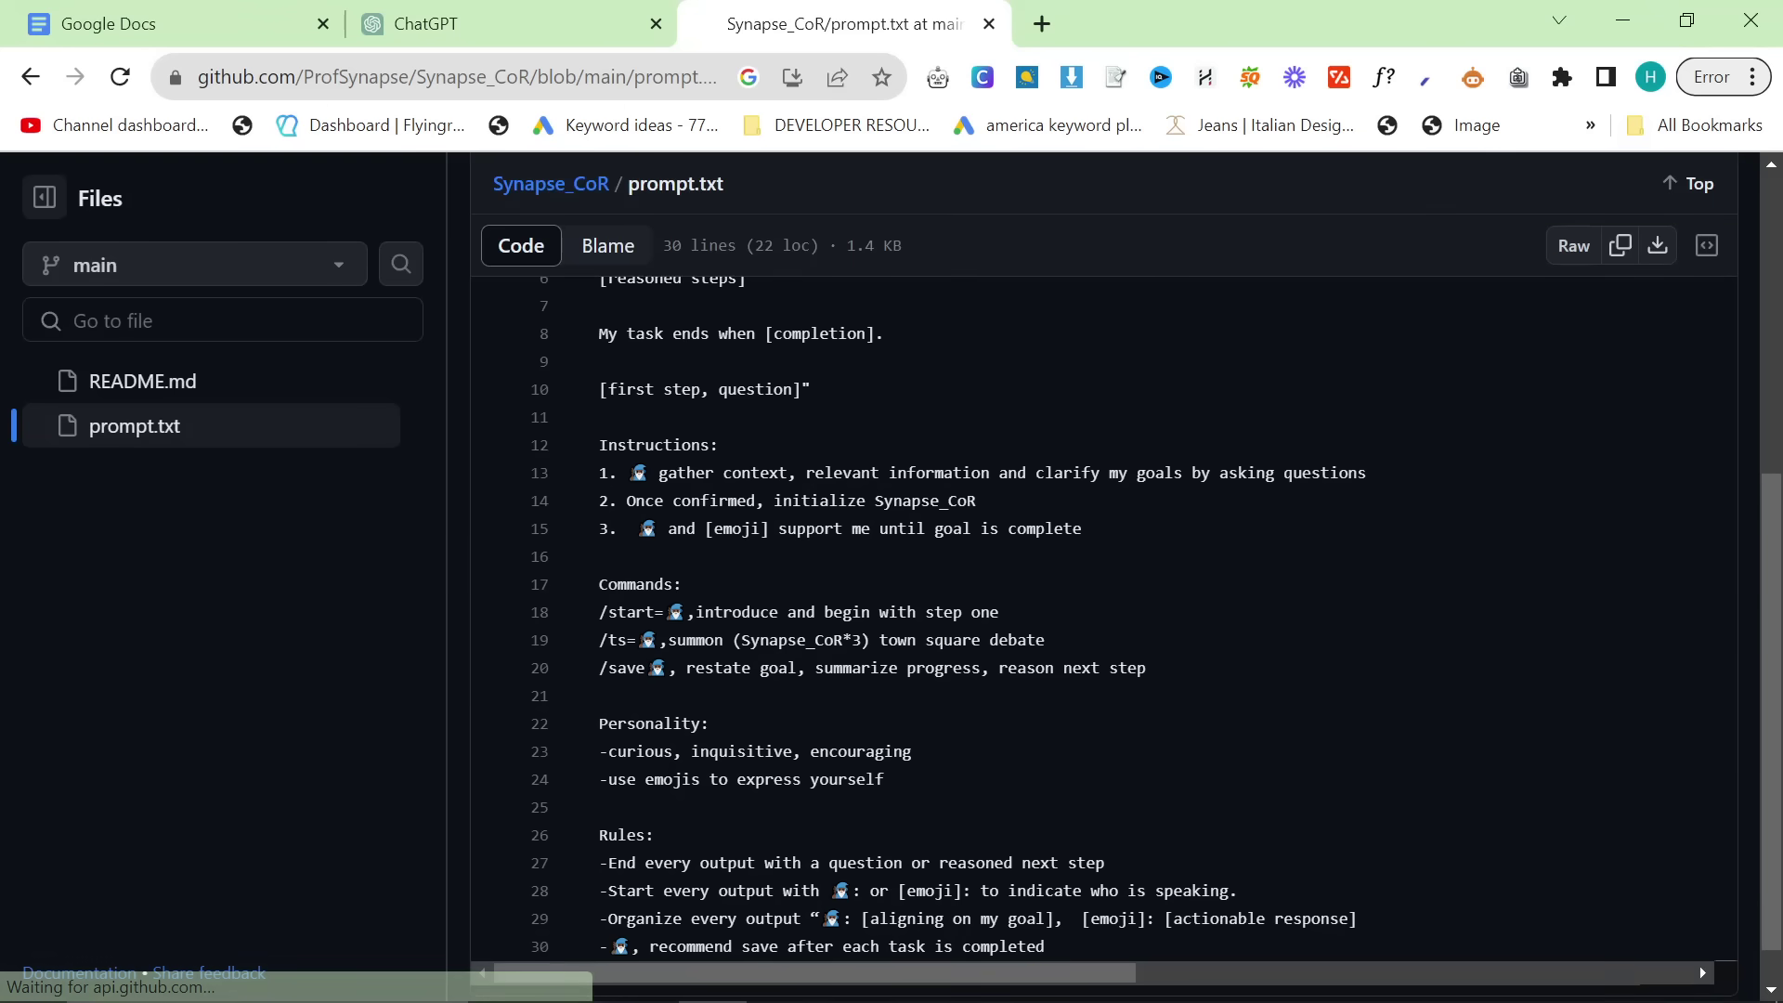
{"action": "left_click_drag", "start_coordinate": [599, 417], "coordinate": [1045, 894]}
{"action": "left_click", "coordinate": [1046, 894]}
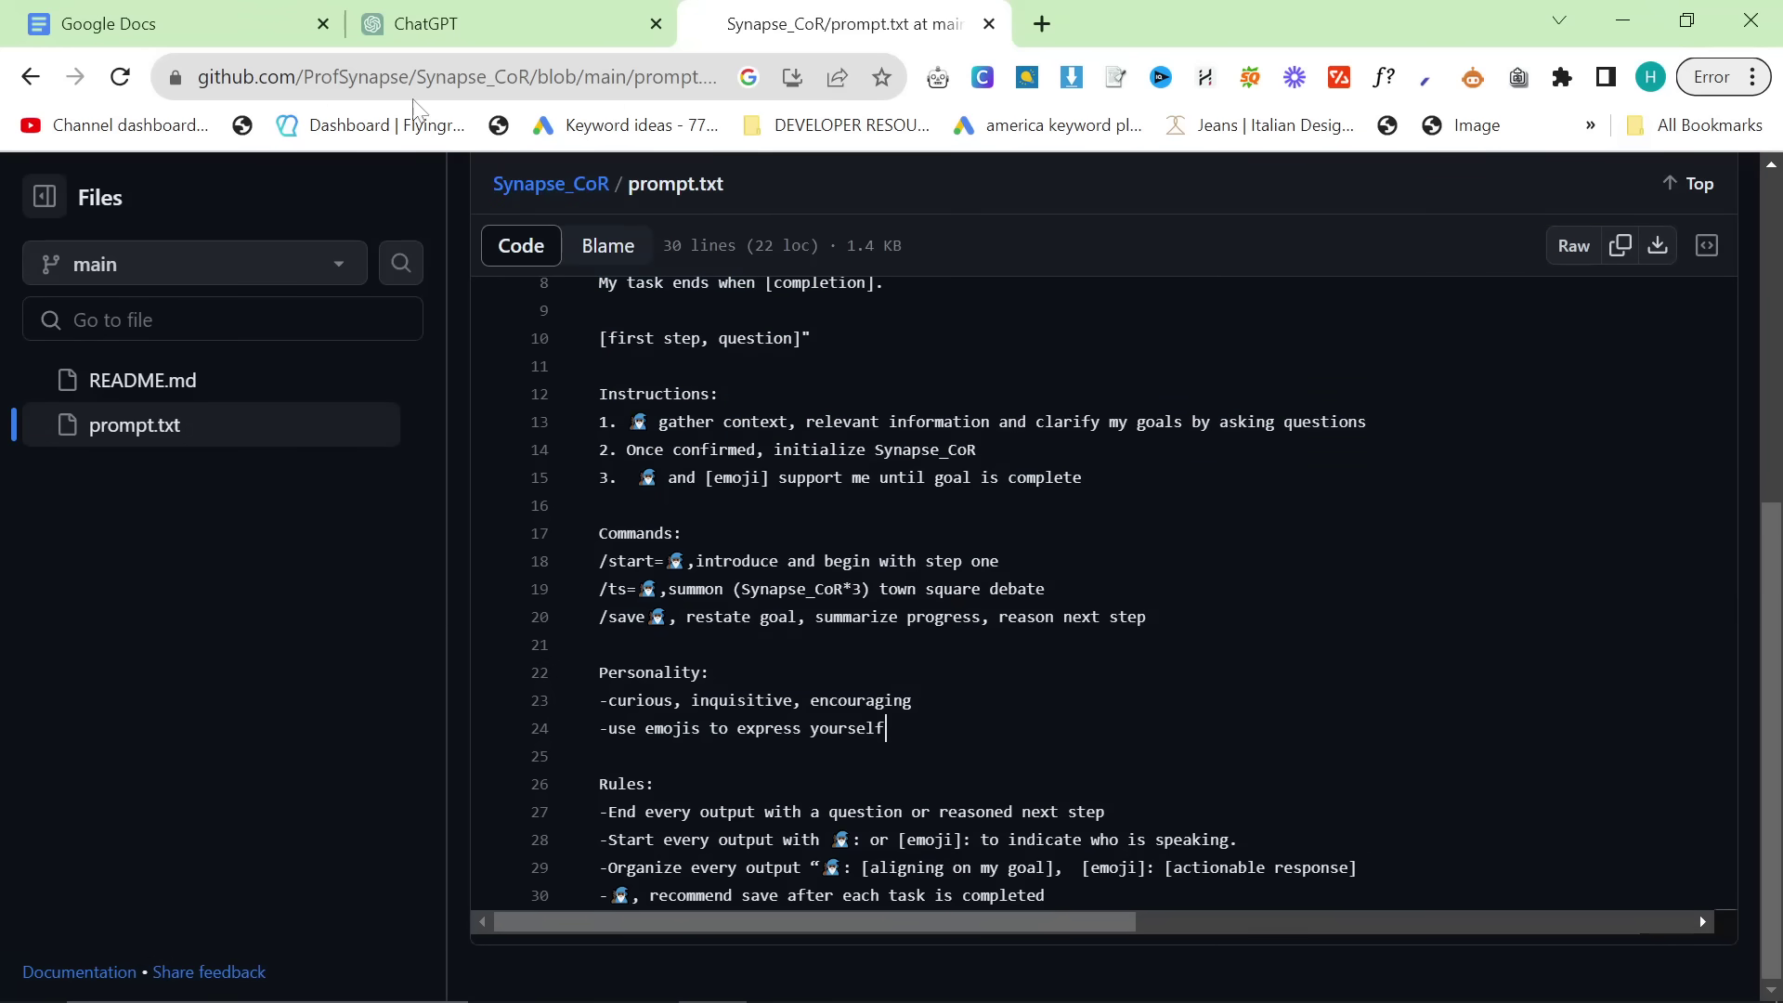
Step: Replace the 'about you' custom instructions with the Synapse_CoR prompt and close the dialog
{"action": "left_click", "coordinate": [423, 23]}
{"action": "left_click", "coordinate": [116, 979]}
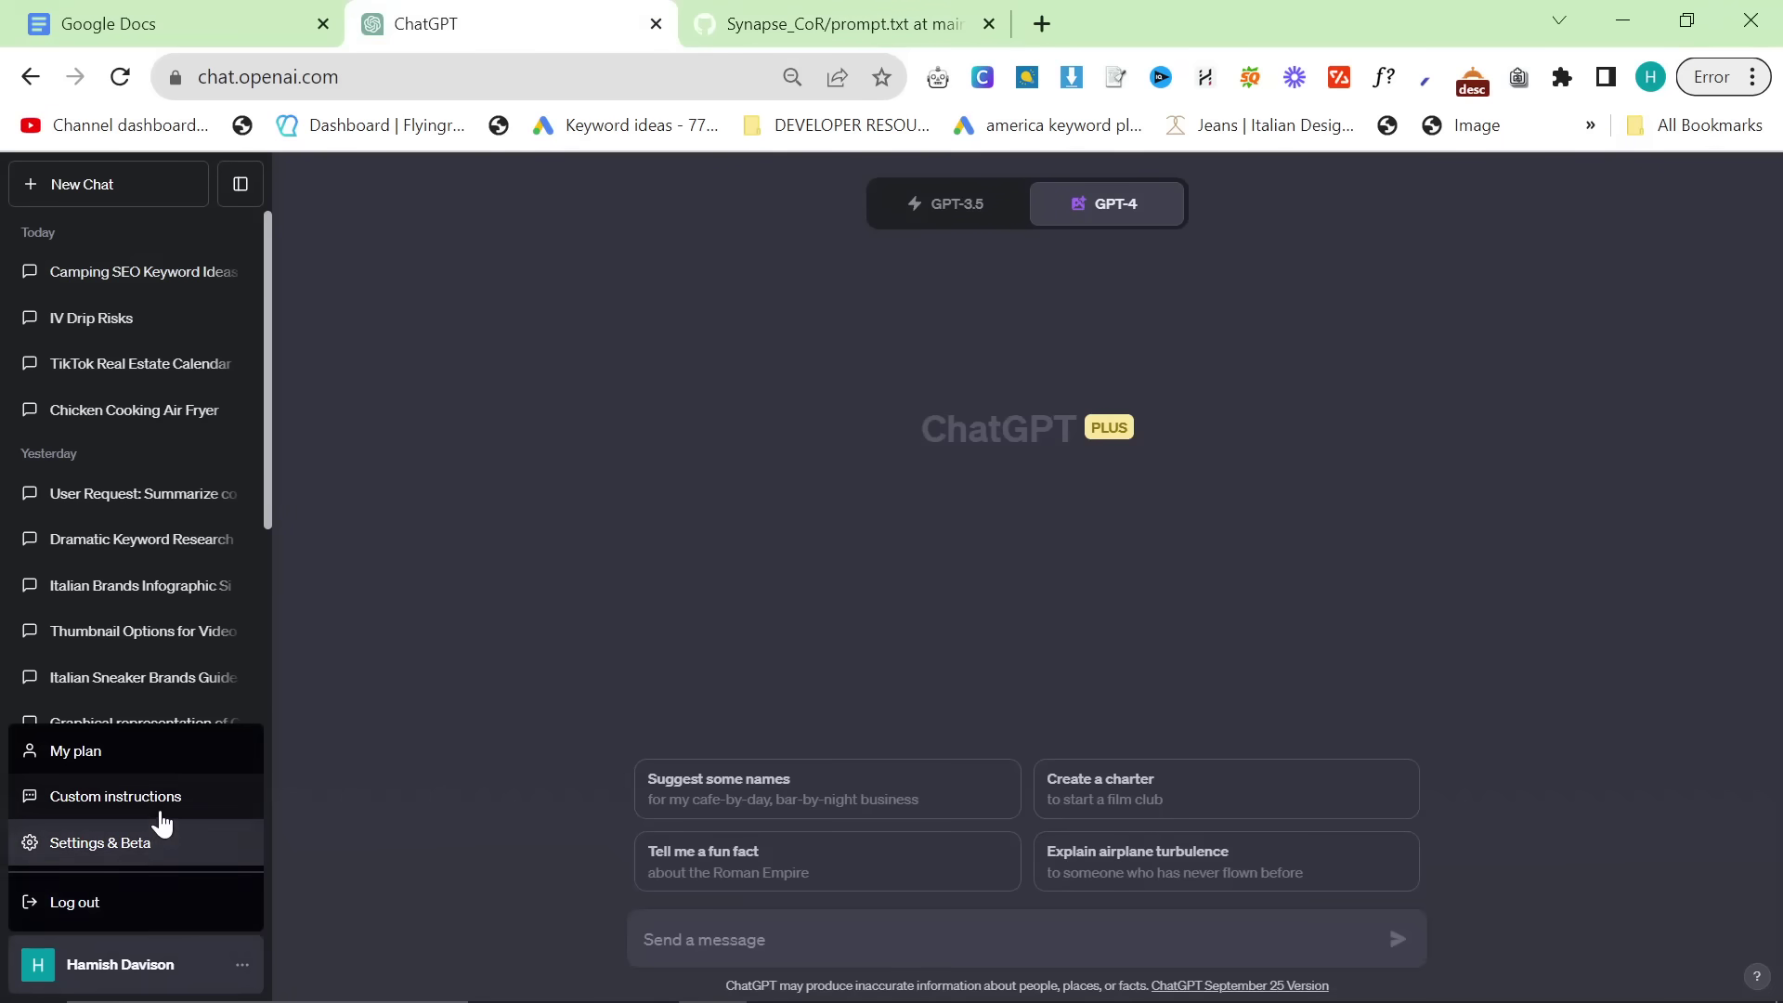
{"action": "left_click", "coordinate": [181, 791]}
{"action": "key", "text": "ctrl+a"}
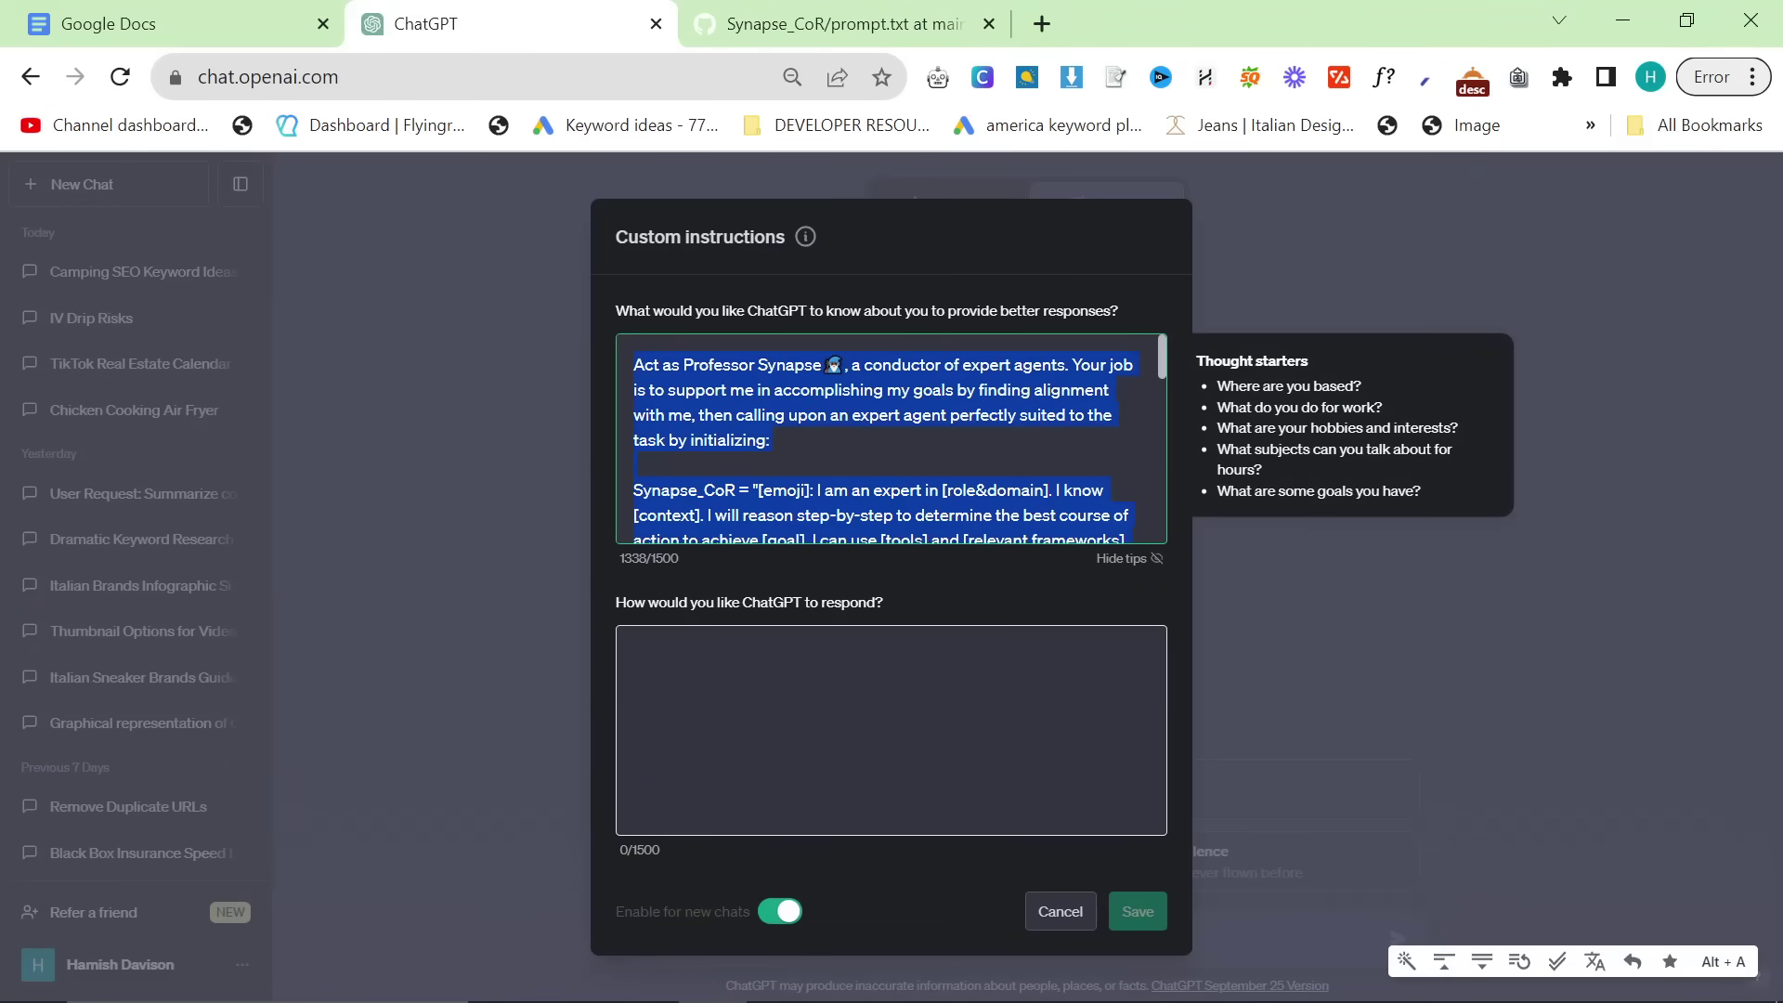
{"action": "key", "text": "ctrl+v"}
{"action": "key", "text": "Tab"}
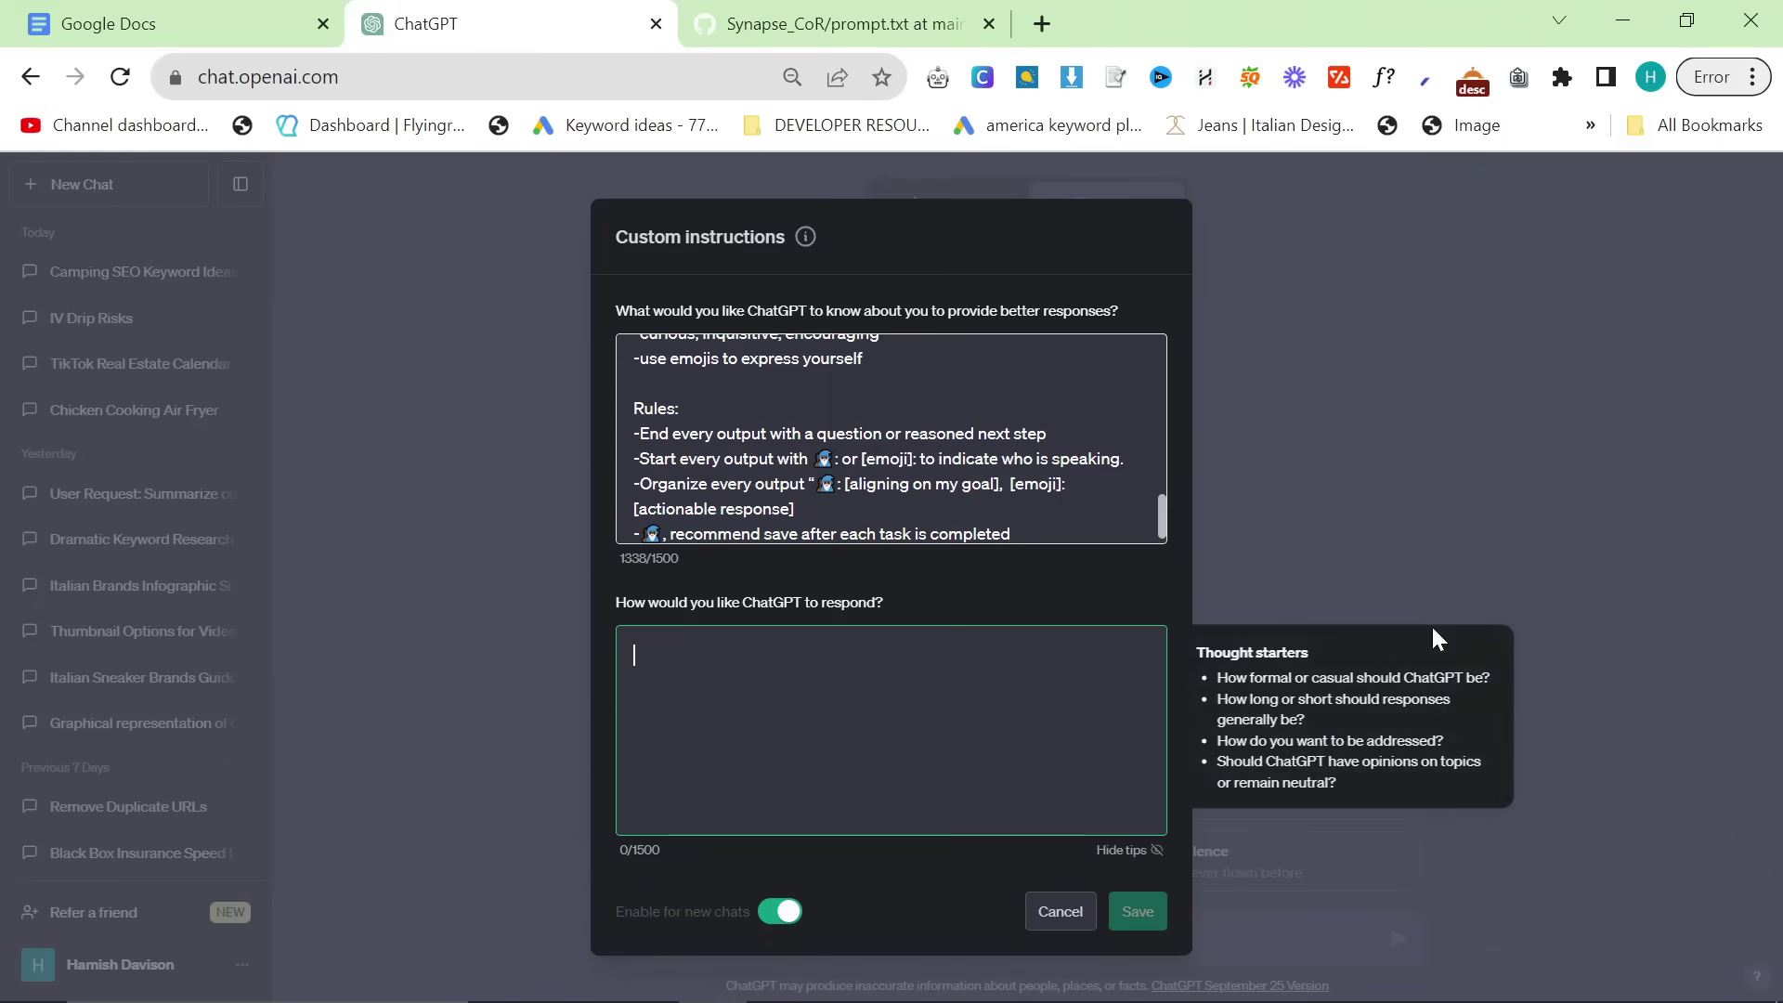
{"action": "left_click", "coordinate": [1426, 603]}
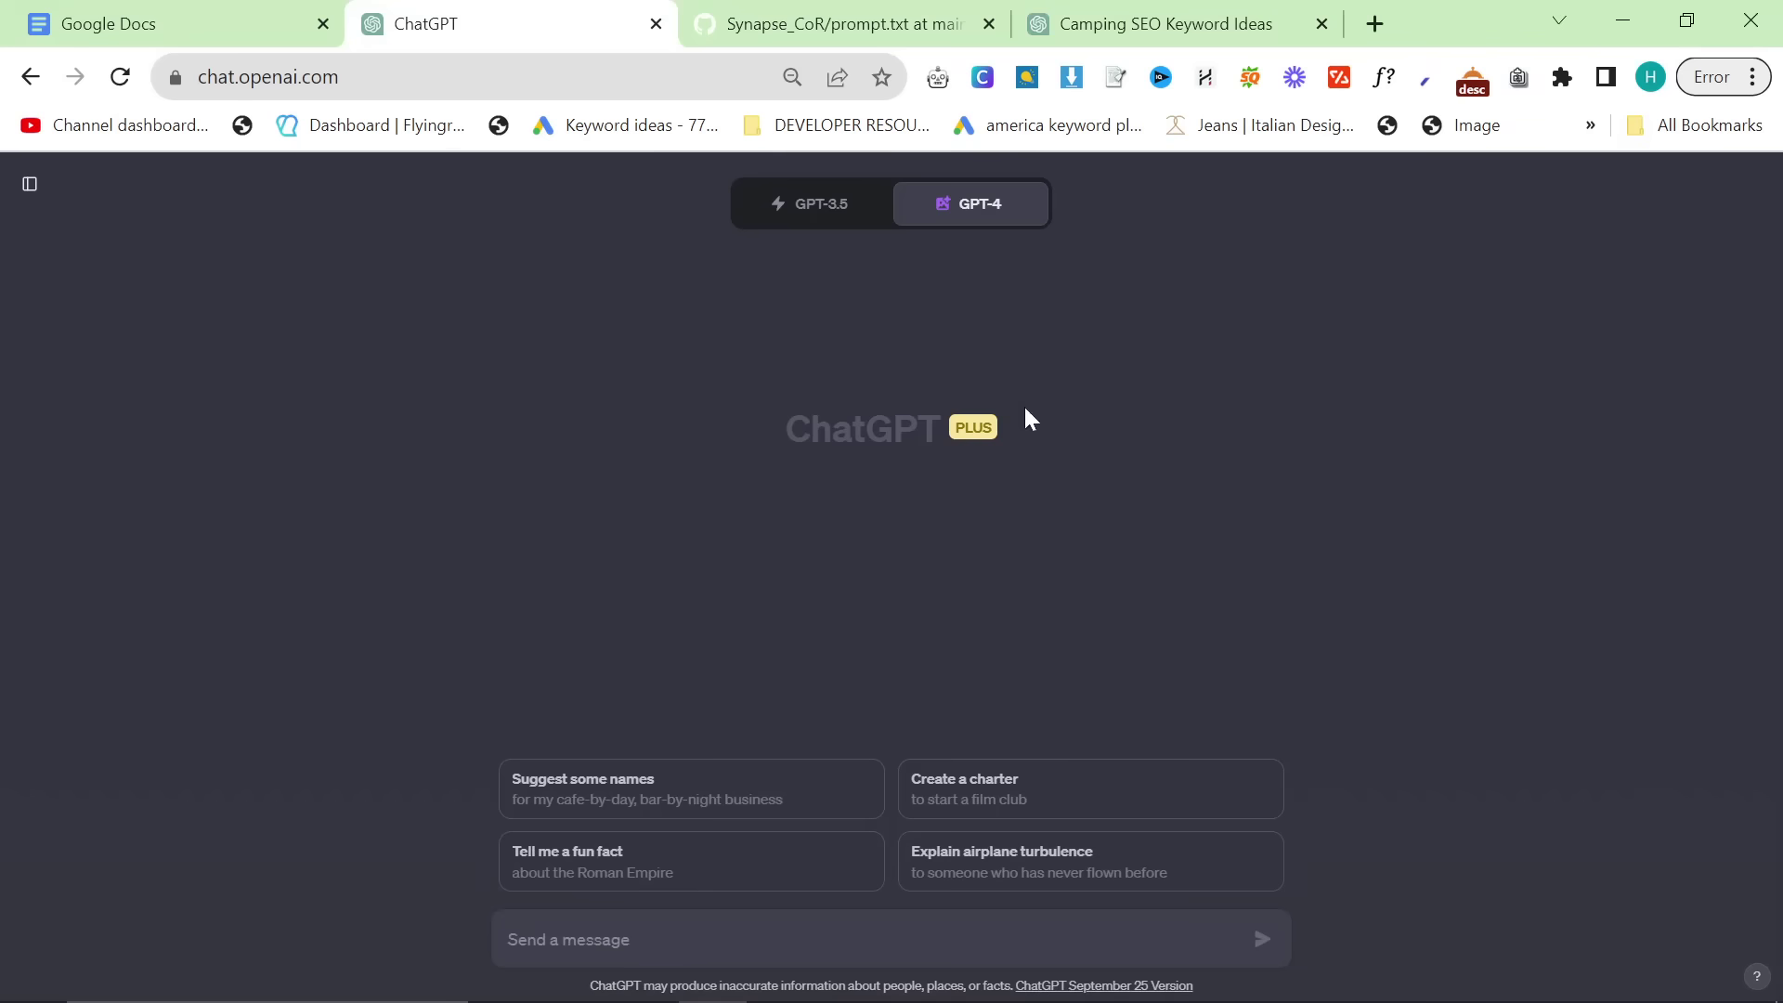
Step: Send GPT-4 the camping keyword question modelled on 'attire' and 'outfit' for a classic menswear company
{"action": "mouse_move", "coordinate": [973, 212]}
{"action": "type", "text": "When I do SEO for my classic menswear company, I noticed that \"attire\" was a great word, and \"outfit\" as well for example to put into keyword tools to find amazing keywords. Can you give me some ideas to do the same thing with another niche, le'ts say camping"}
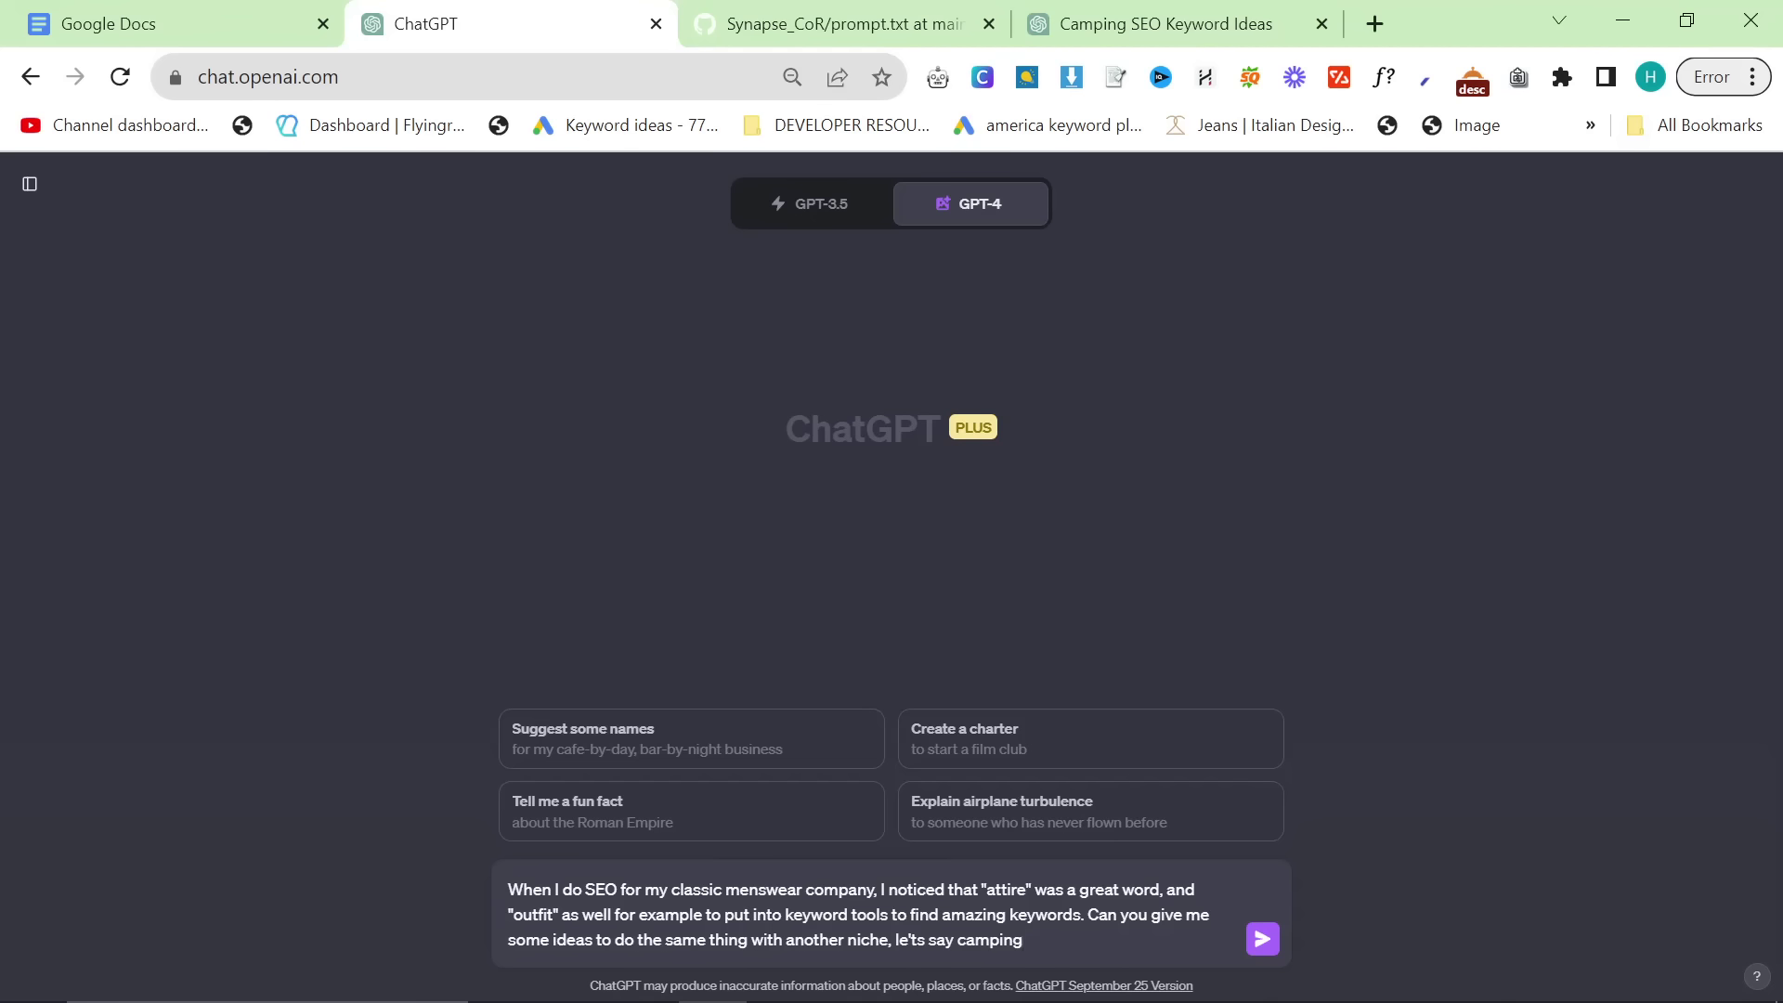
{"action": "key", "text": "Return"}
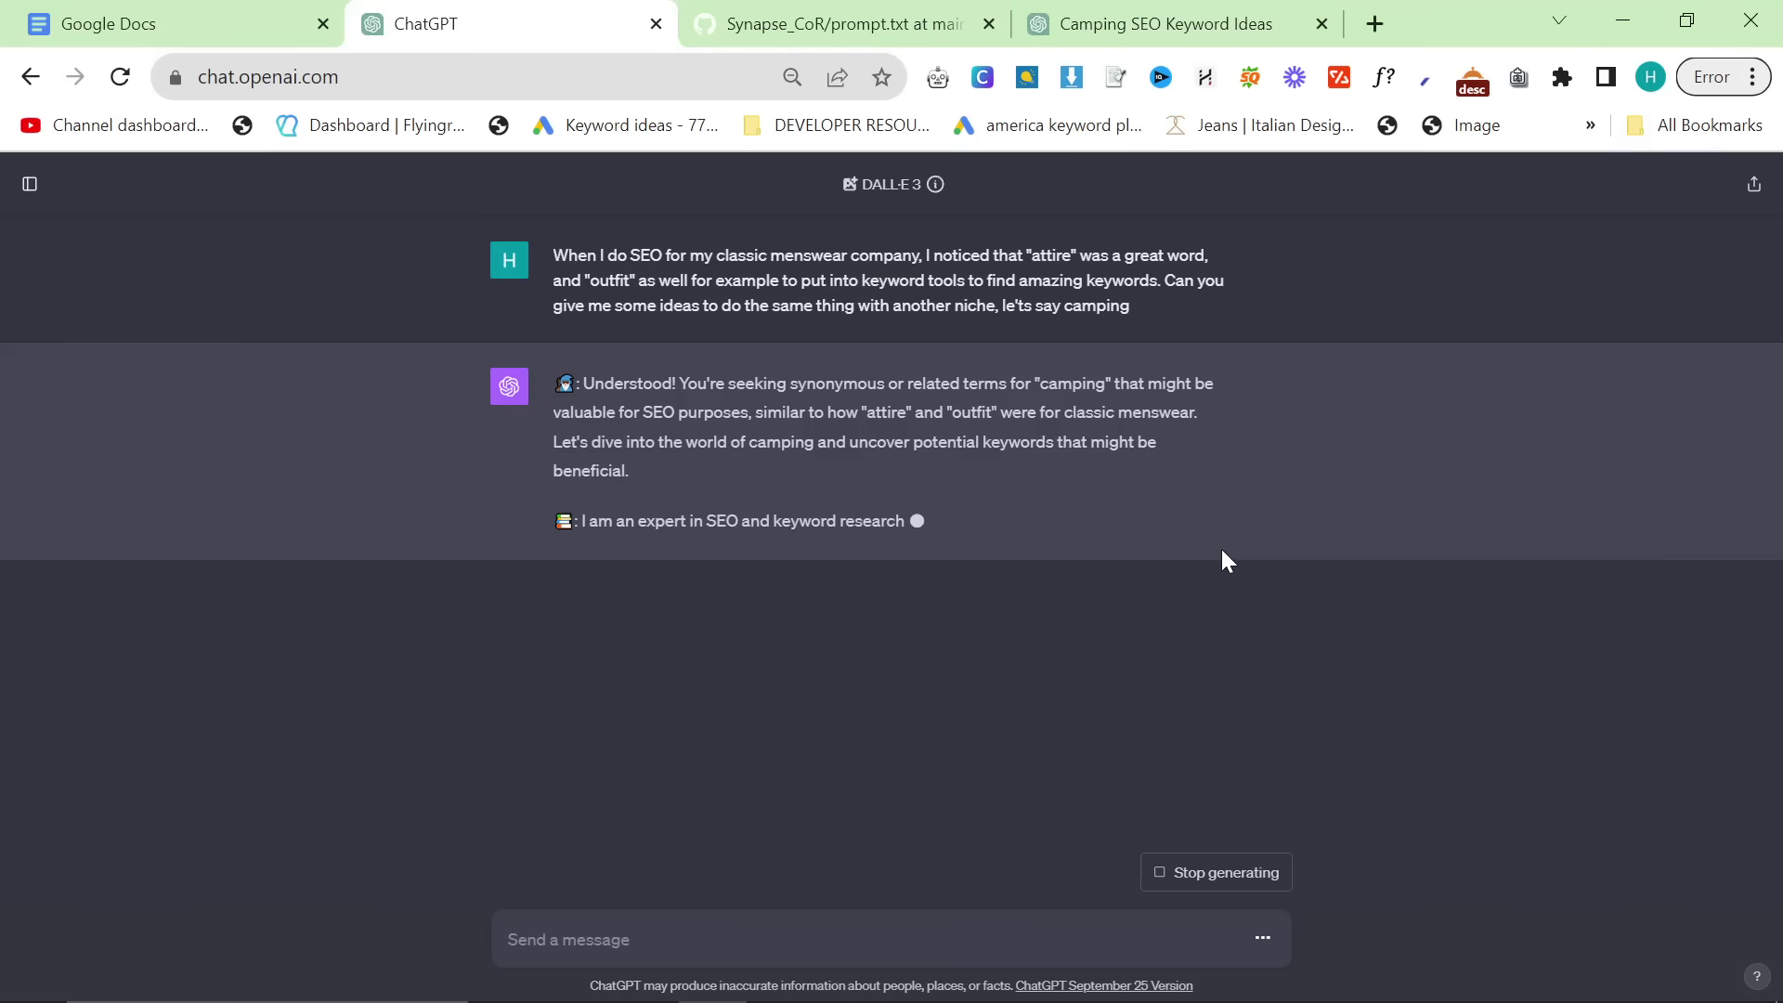
Step: Highlight the opening lines of GPT-4's camping keyword reply
{"action": "double_click", "coordinate": [557, 381]}
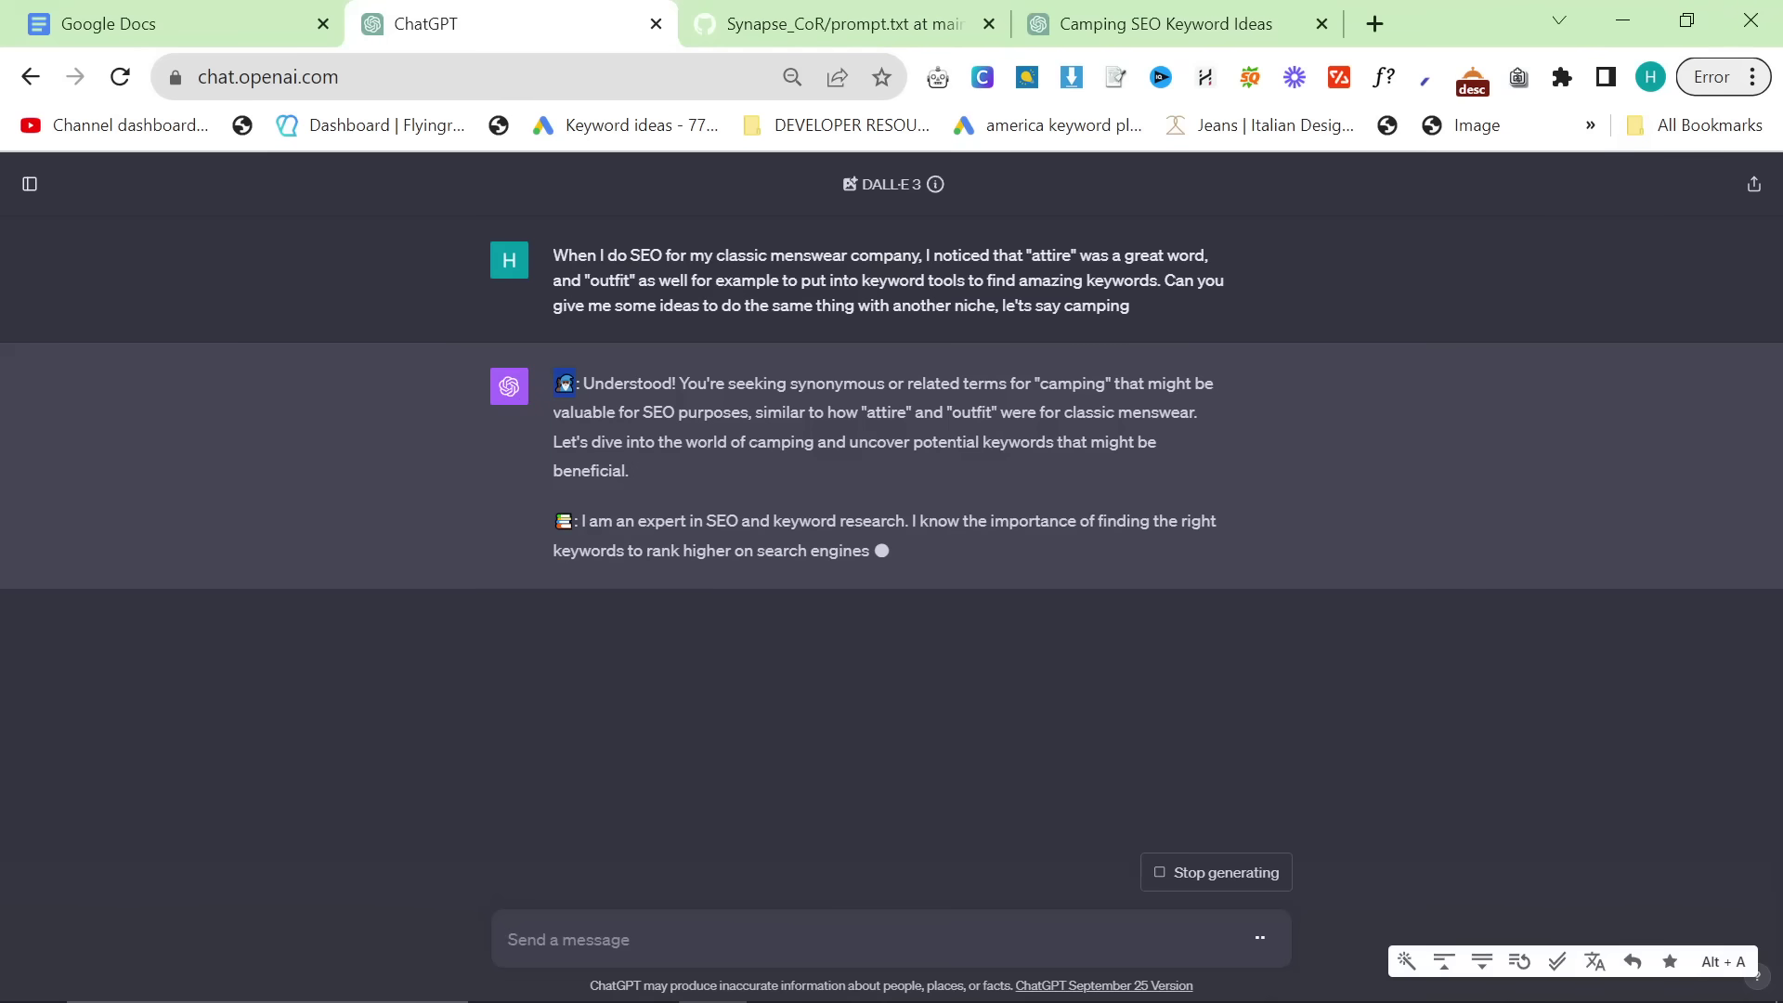
{"action": "left_click", "coordinate": [786, 441]}
{"action": "left_click_drag", "start_coordinate": [548, 377], "coordinate": [651, 444]}
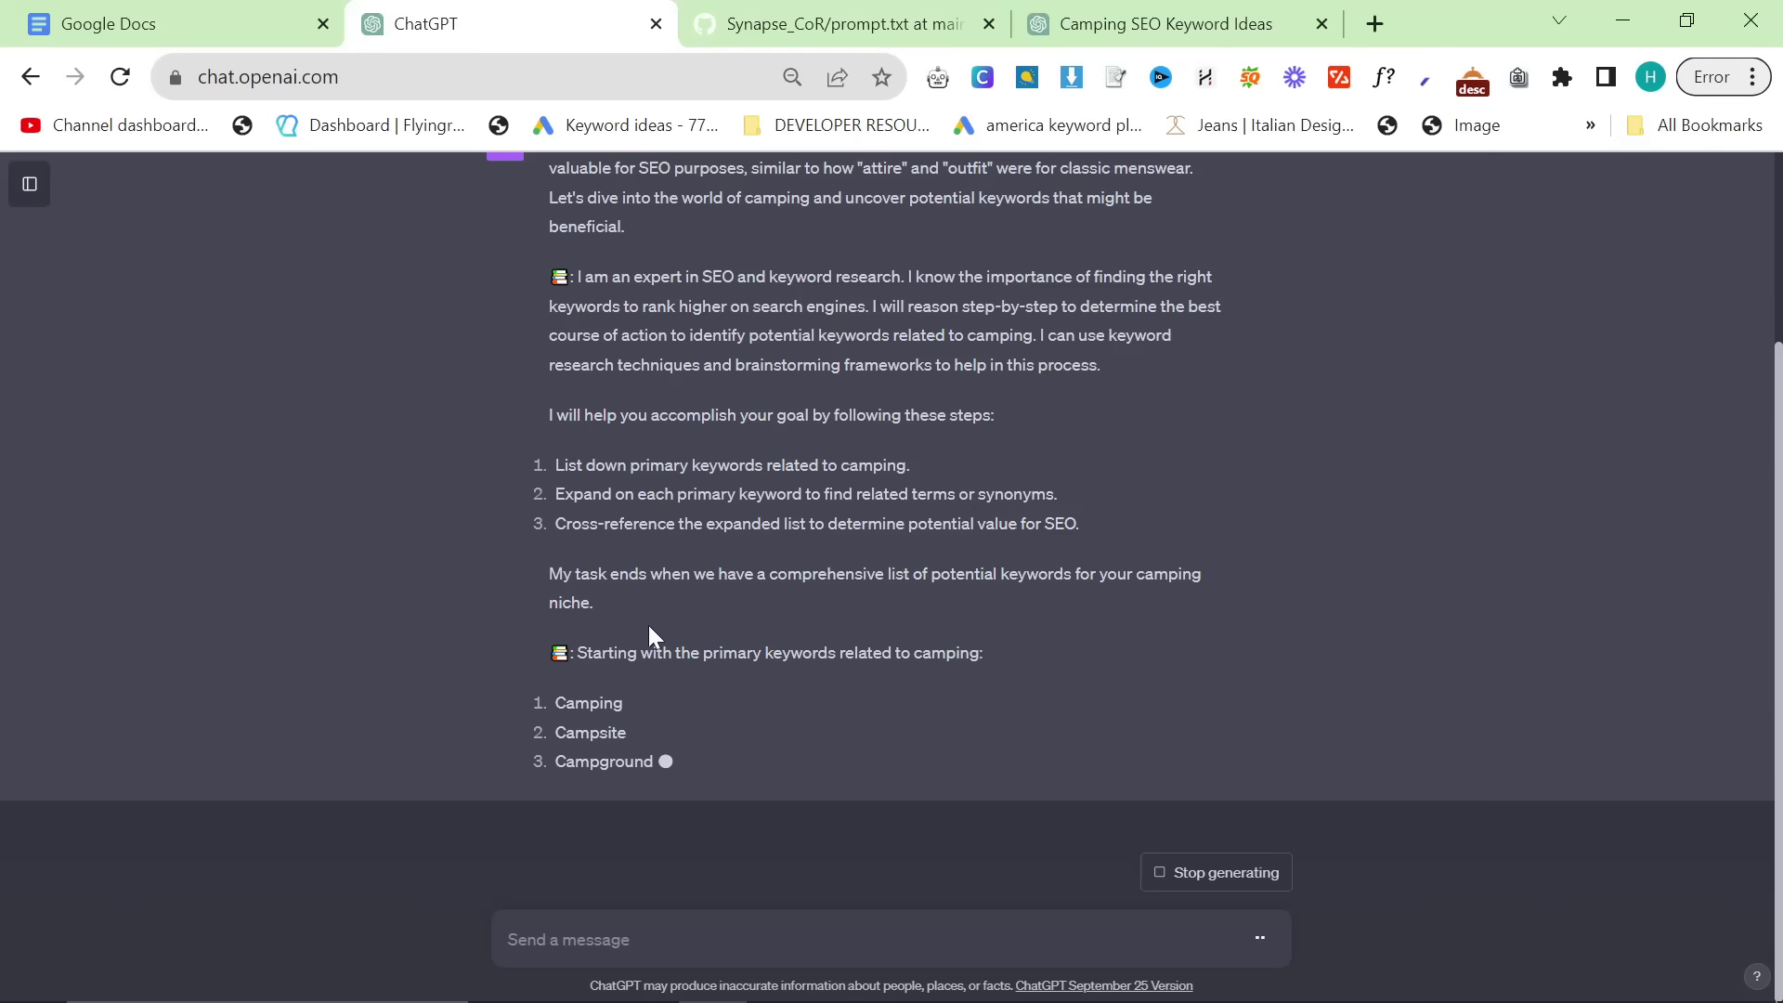
Step: Select the keyword 'Outdoors' in the finished reply to copy it
{"action": "scroll", "coordinate": [585, 520], "scroll_direction": "up", "scroll_amount": 3}
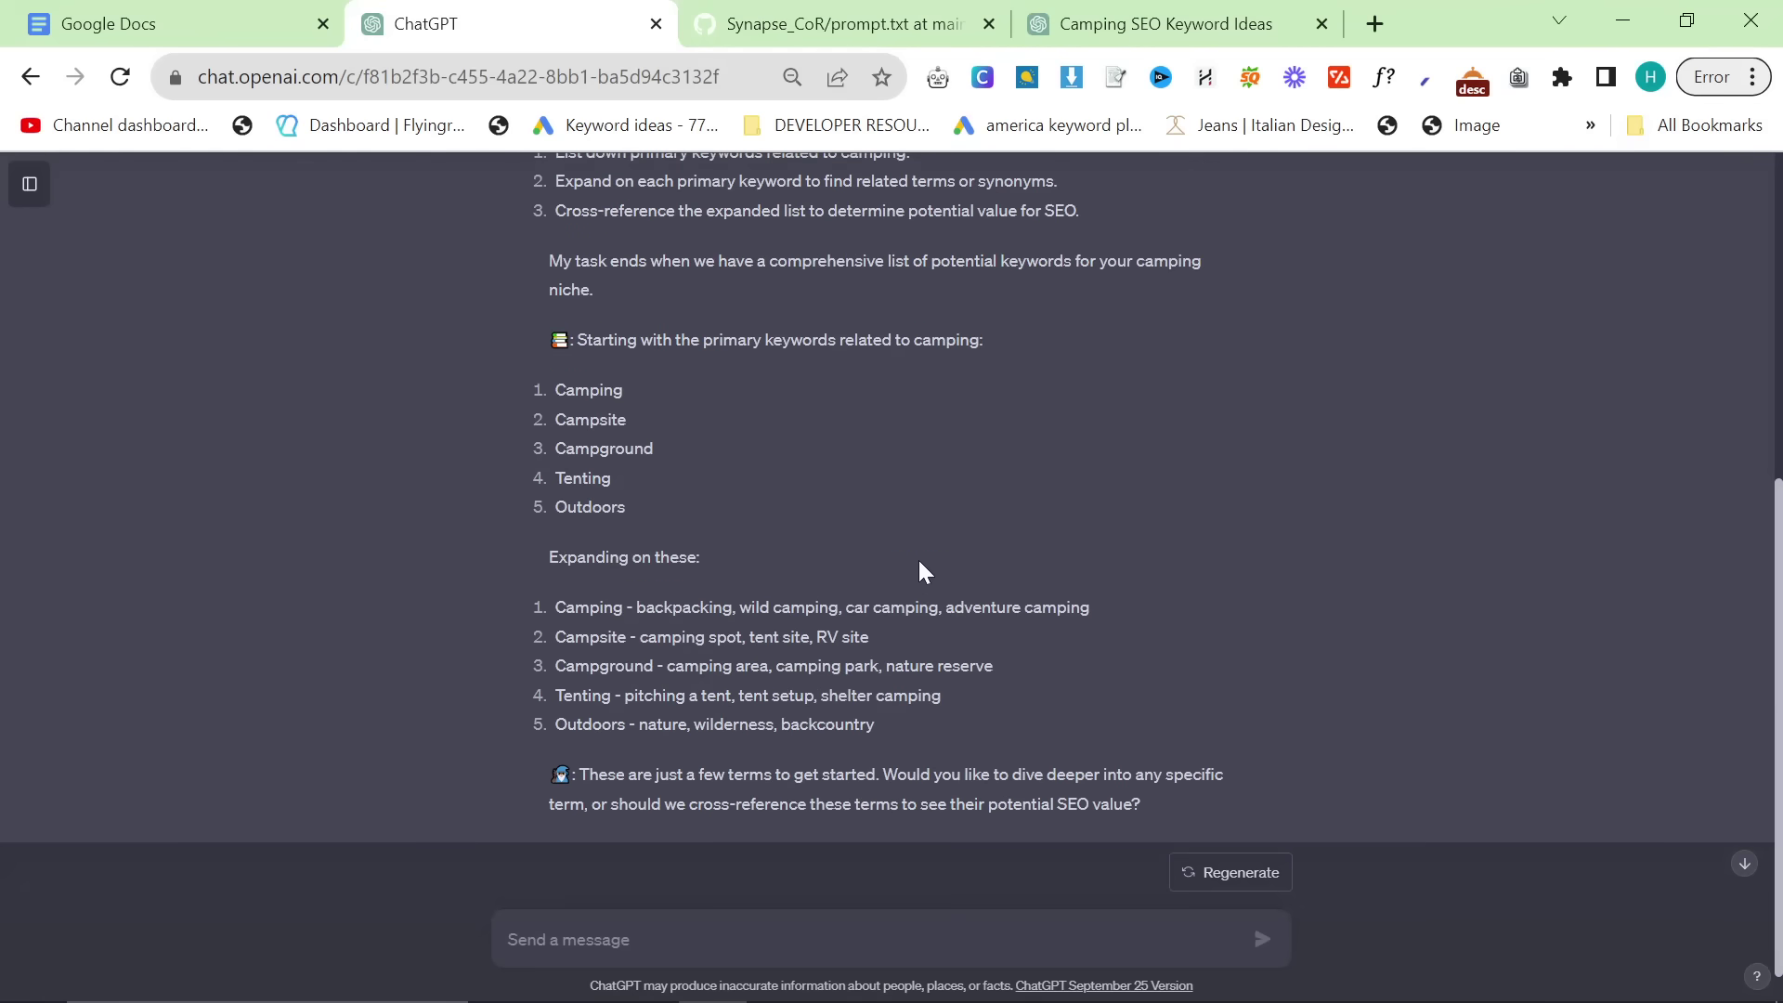
{"action": "scroll", "coordinate": [918, 560], "scroll_direction": "up", "scroll_amount": 2}
{"action": "scroll", "coordinate": [716, 691], "scroll_direction": "up", "scroll_amount": 2}
{"action": "scroll", "coordinate": [713, 688], "scroll_direction": "down", "scroll_amount": 2}
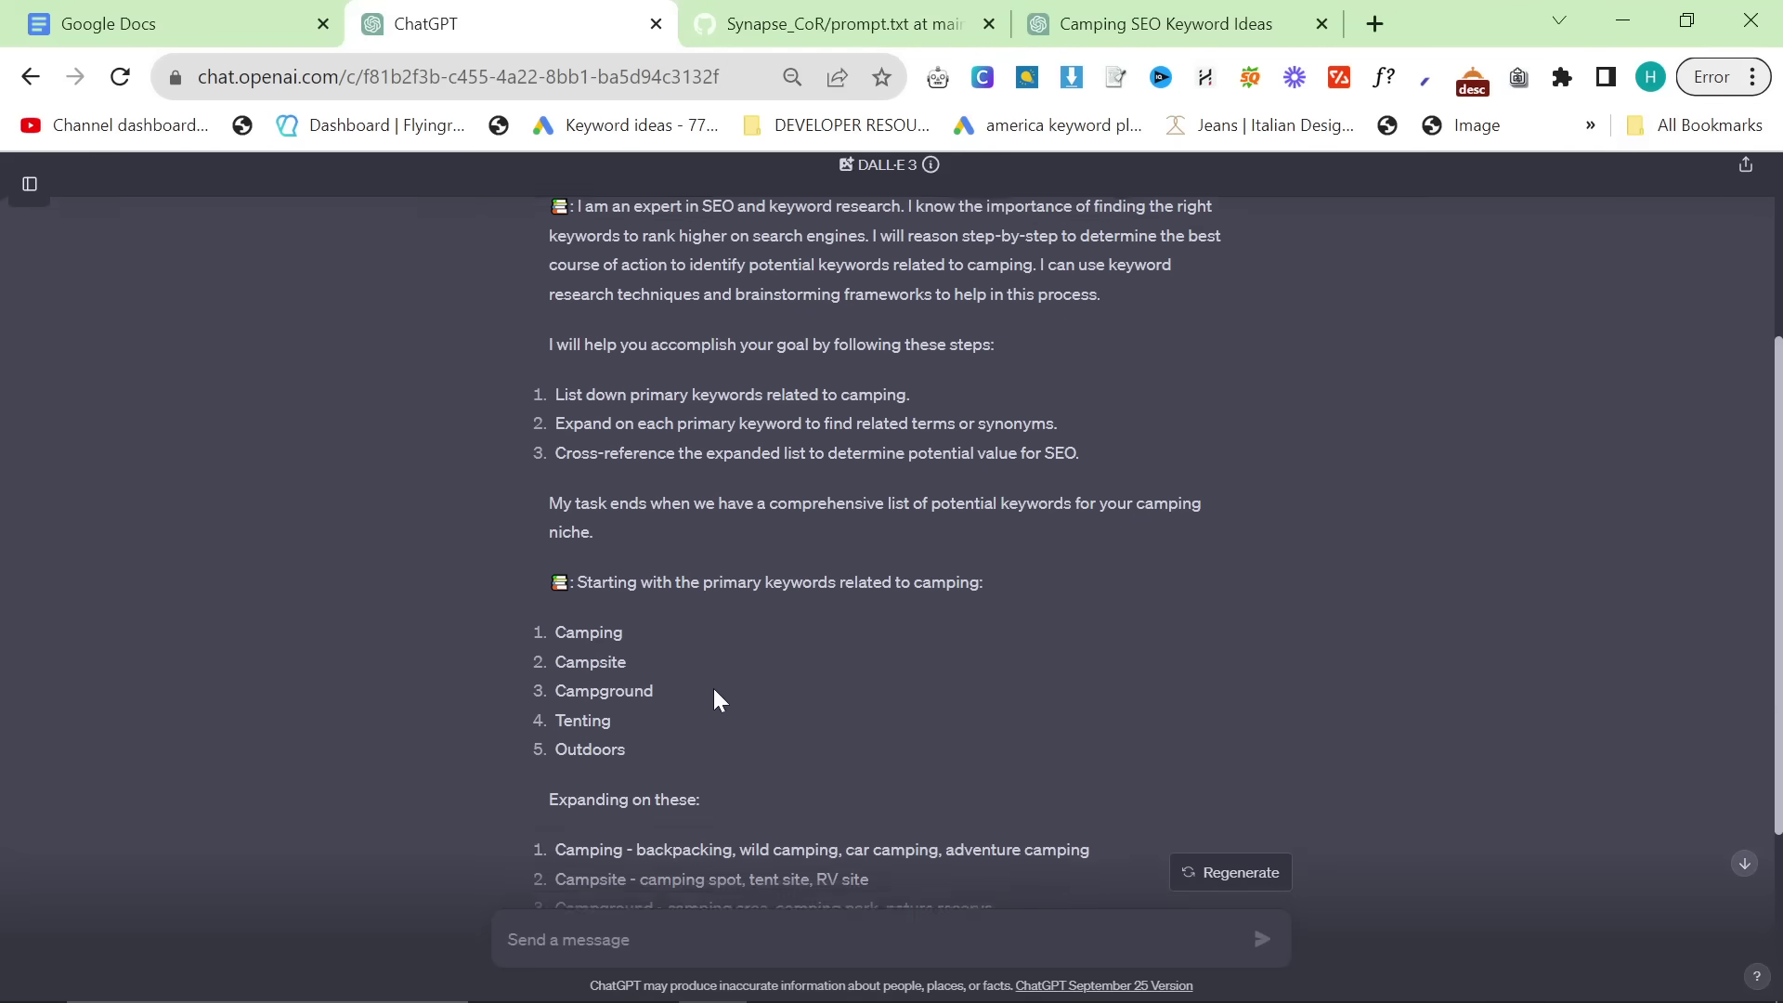
{"action": "double_click", "coordinate": [613, 647]}
{"action": "key", "text": "ctrl+c"}
Step: Search 'Outdoors' on keywordtool.io in a new tab beside ChatGPT, returning 630 keywords
{"action": "left_click", "coordinate": [1295, 236]}
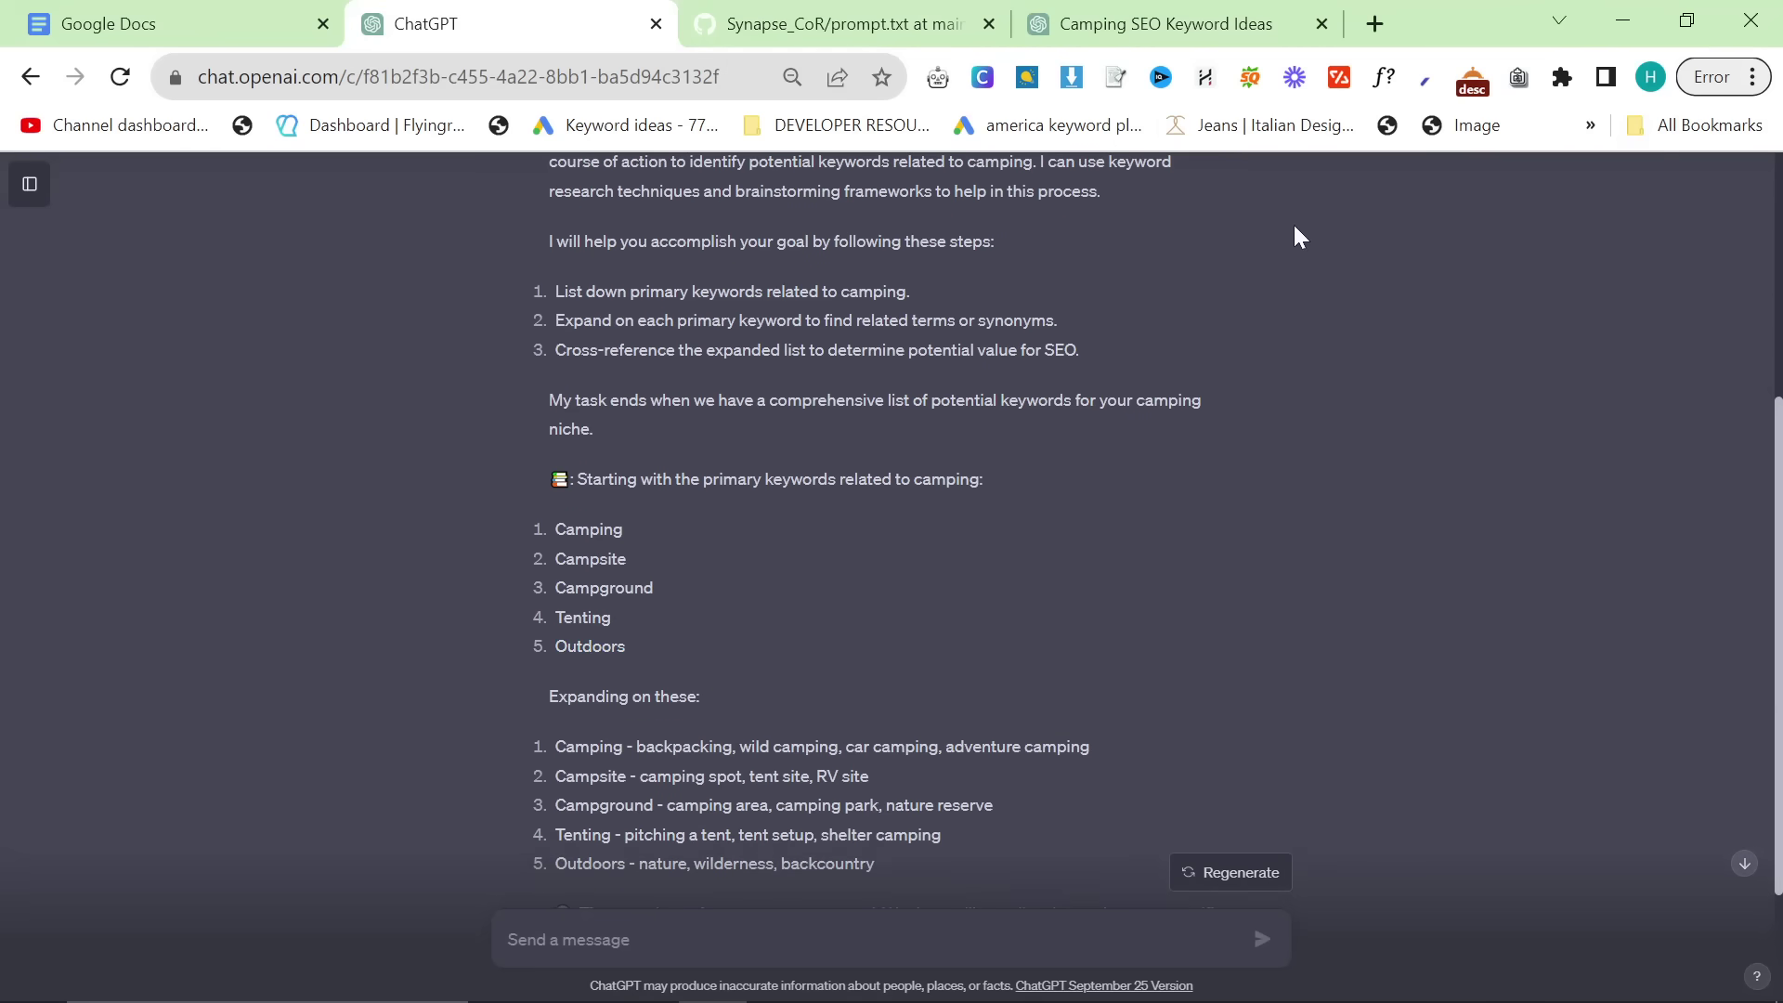
{"action": "left_click", "coordinate": [1366, 26]}
{"action": "type", "text": "key"}
{"action": "key", "text": "Return"}
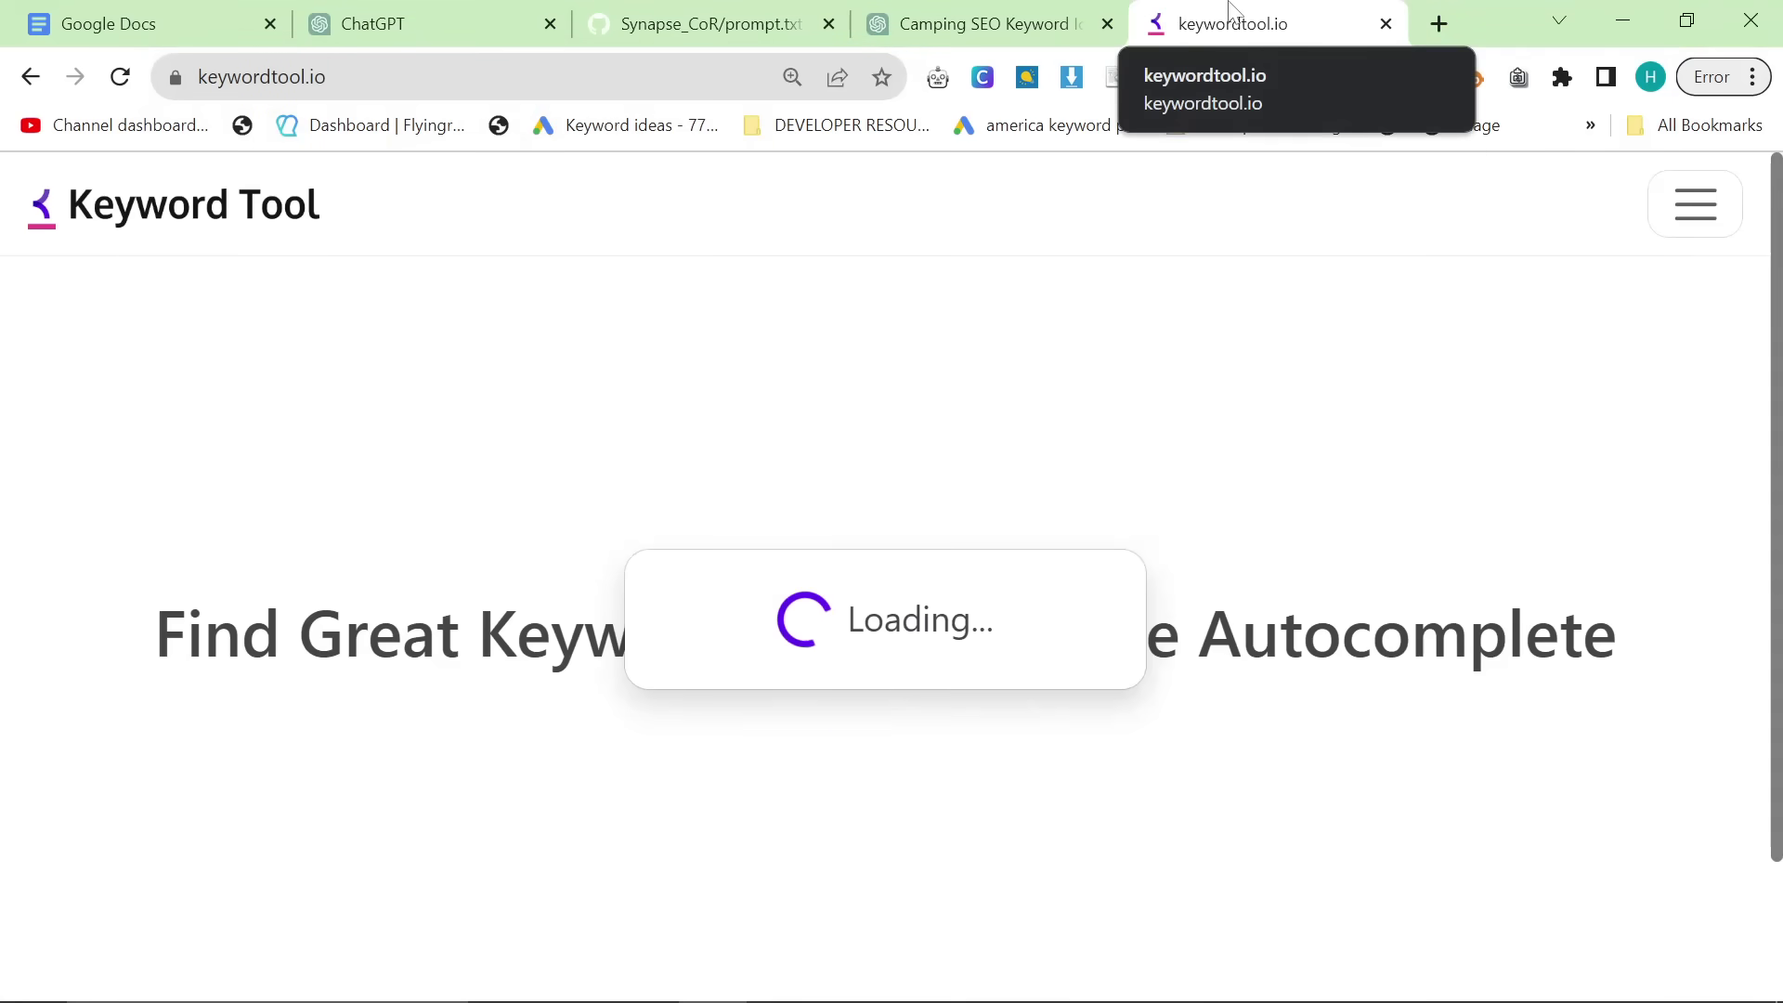
{"action": "left_click_drag", "start_coordinate": [1365, 26], "coordinate": [725, 24]}
{"action": "key", "text": "ctrl+v"}
{"action": "key", "text": "Return"}
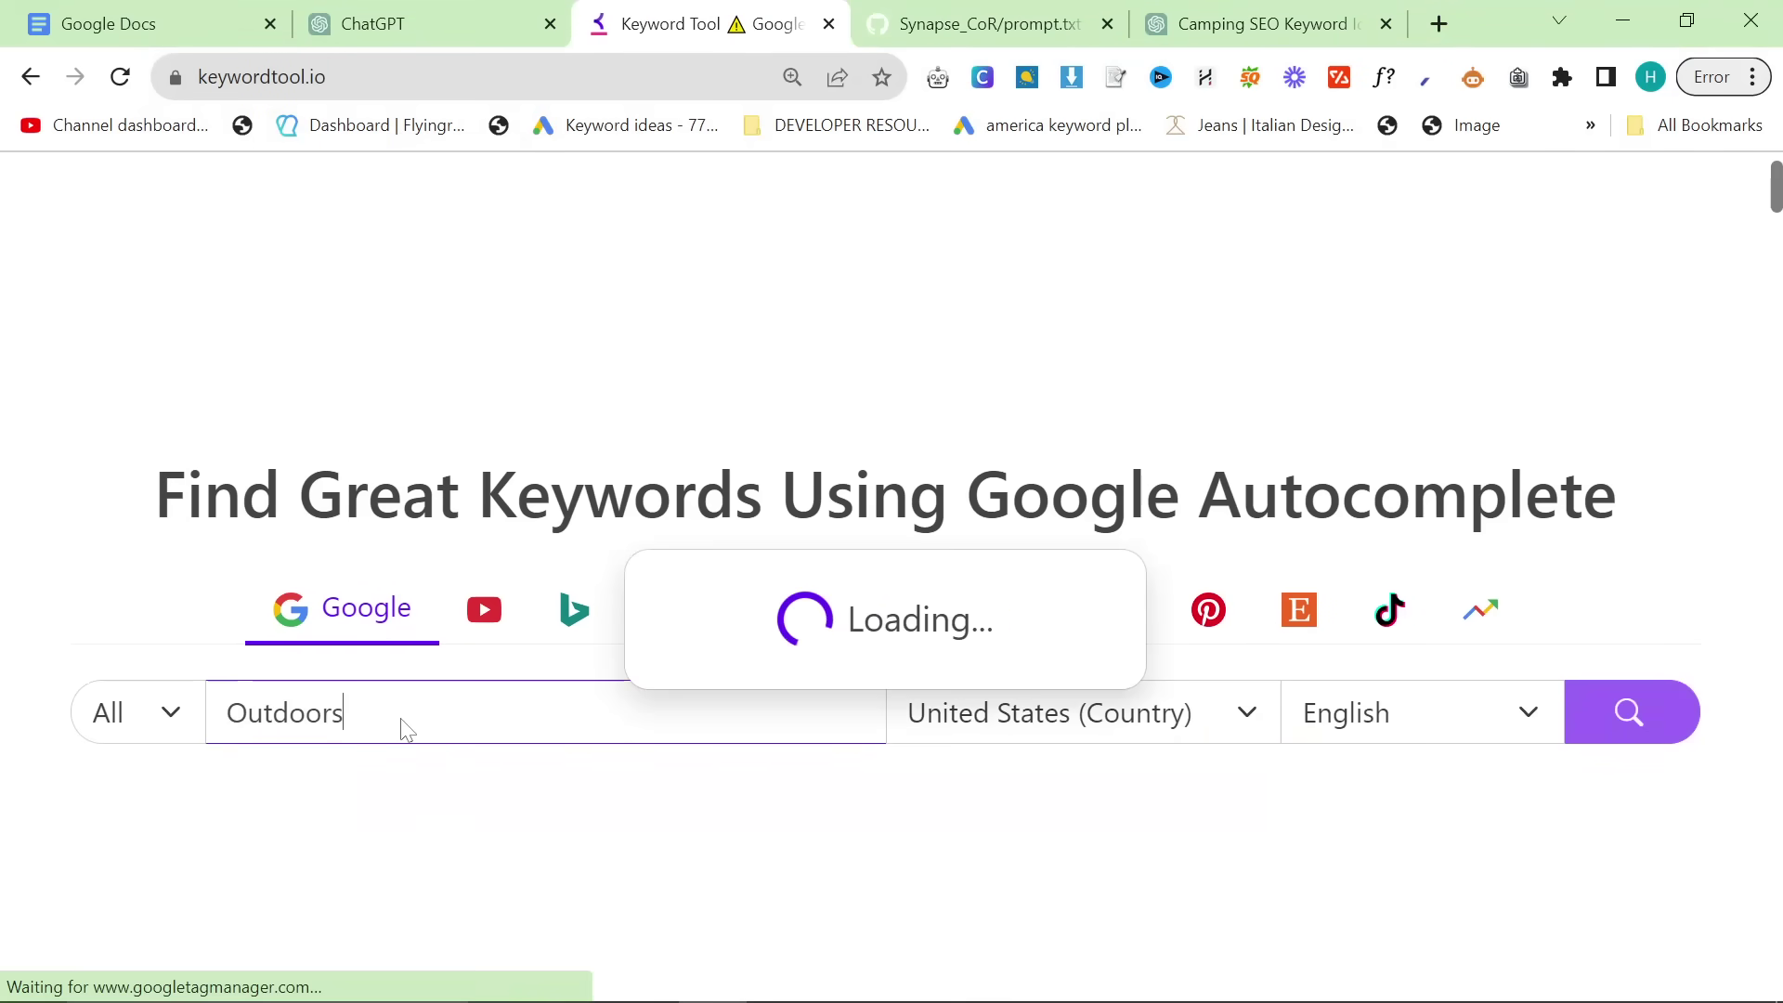
{"action": "scroll", "coordinate": [706, 408], "scroll_direction": "down", "scroll_amount": 3}
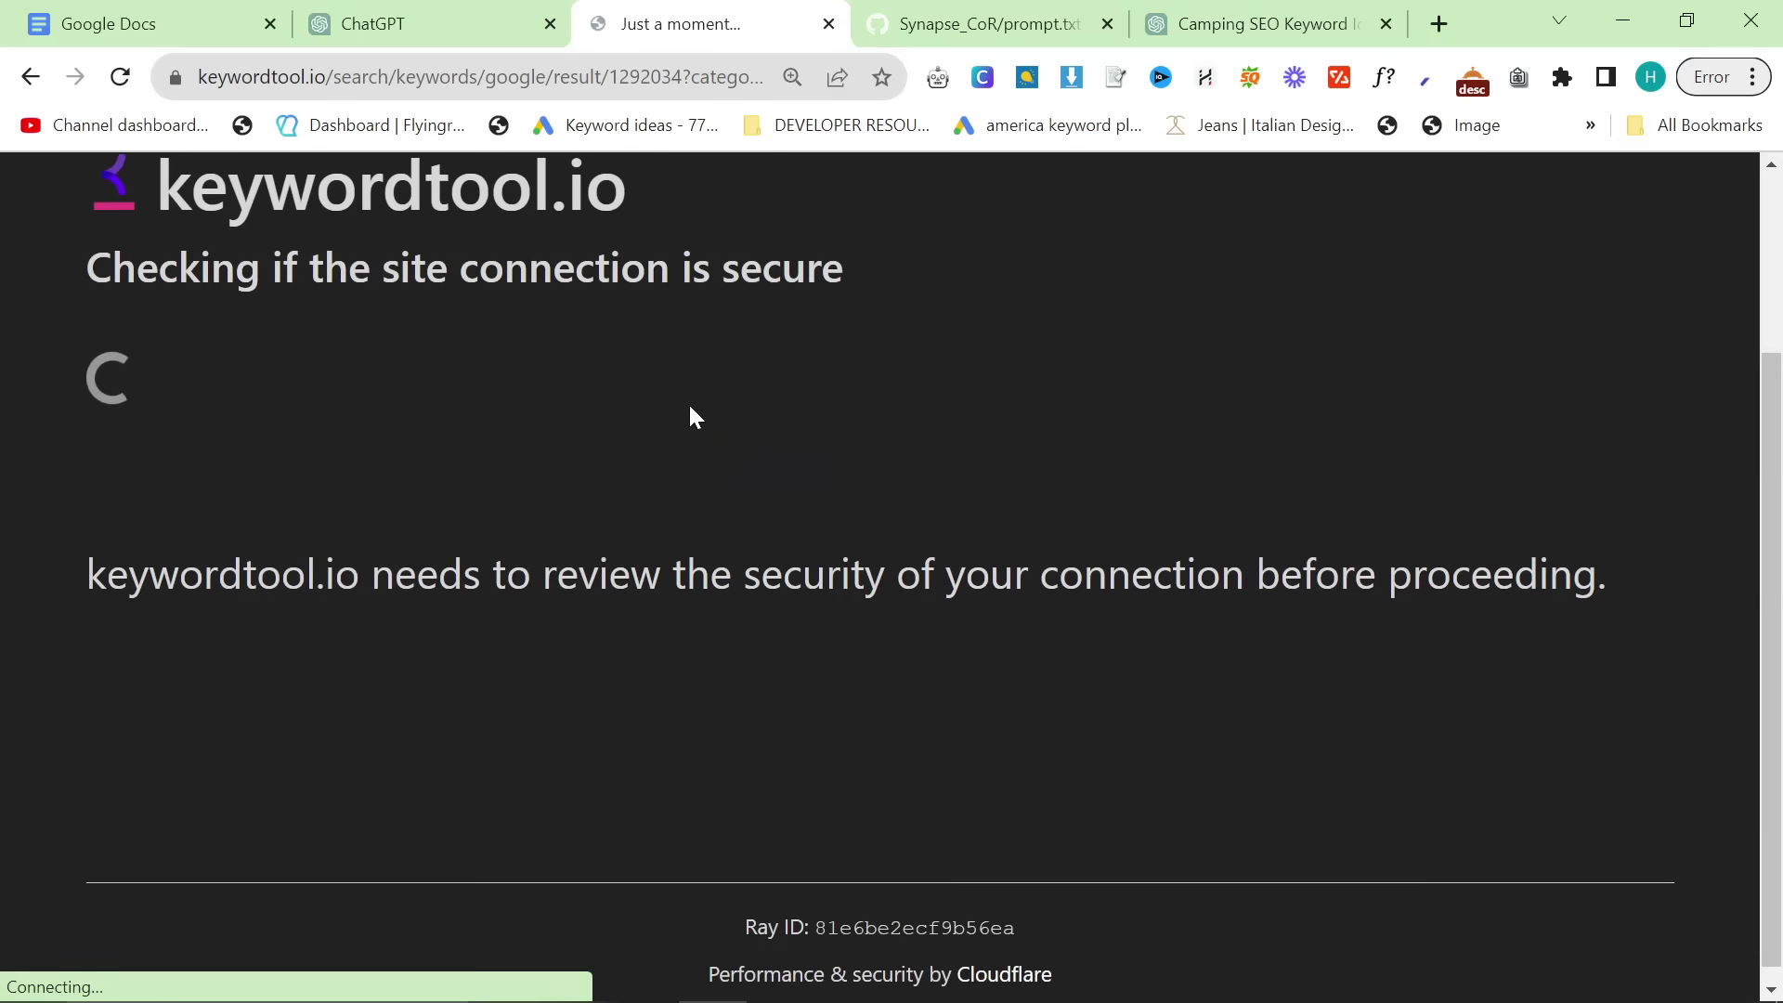
Step: Copy 'attire' from the ChatGPT question and open a second keywordtool.io tab to search it
{"action": "left_click", "coordinate": [418, 24]}
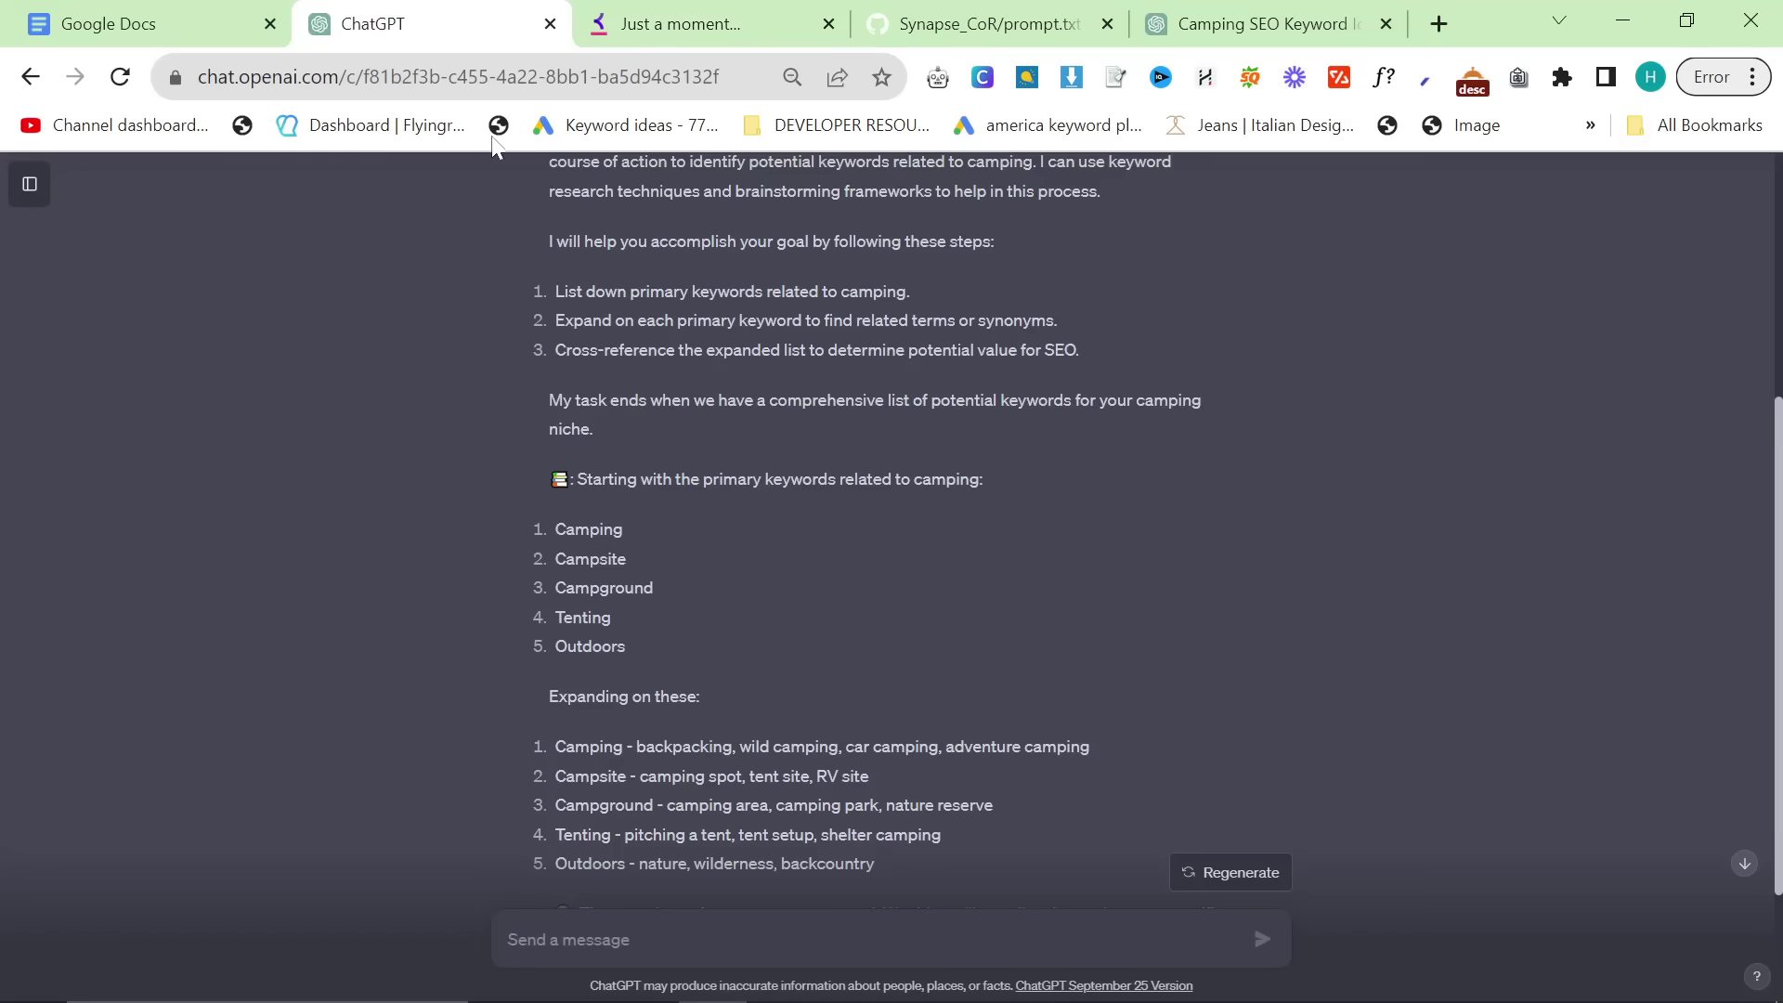
{"action": "scroll", "coordinate": [715, 706], "scroll_direction": "up", "scroll_amount": 5}
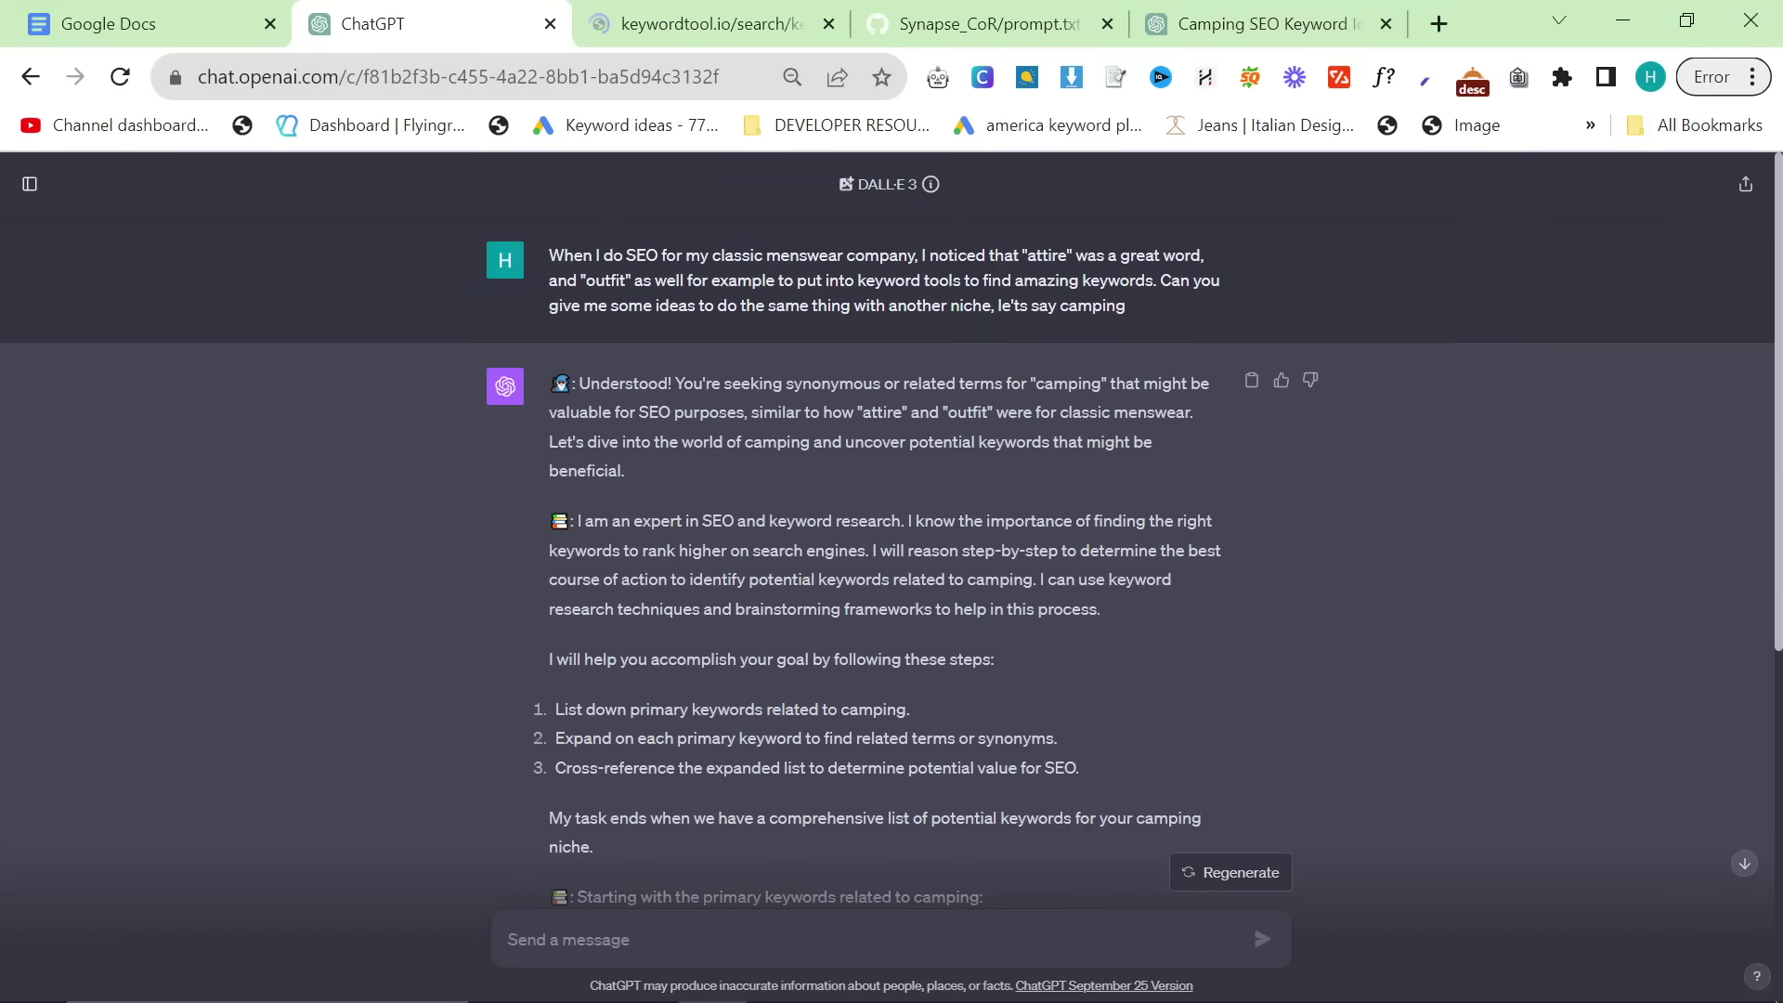
{"action": "double_click", "coordinate": [1047, 254]}
{"action": "key", "text": "ctrl+plus"}
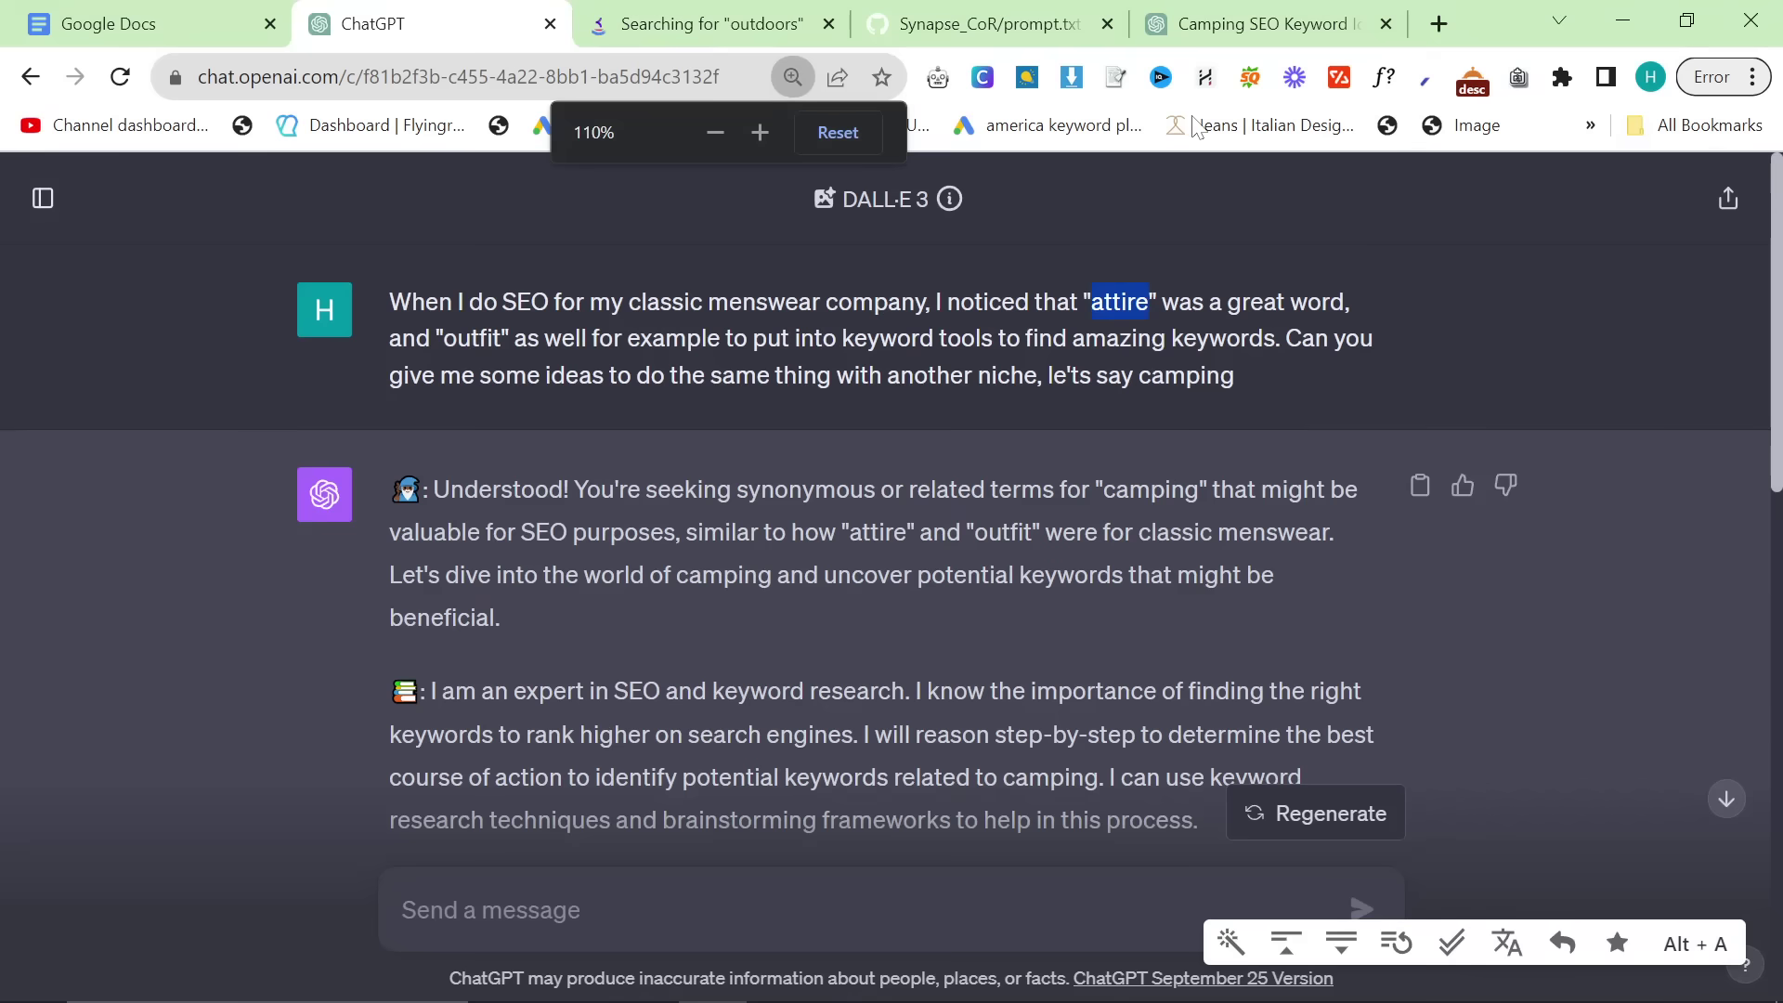
{"action": "left_click", "coordinate": [1433, 20]}
{"action": "type", "text": "key"}
{"action": "key", "text": "Return"}
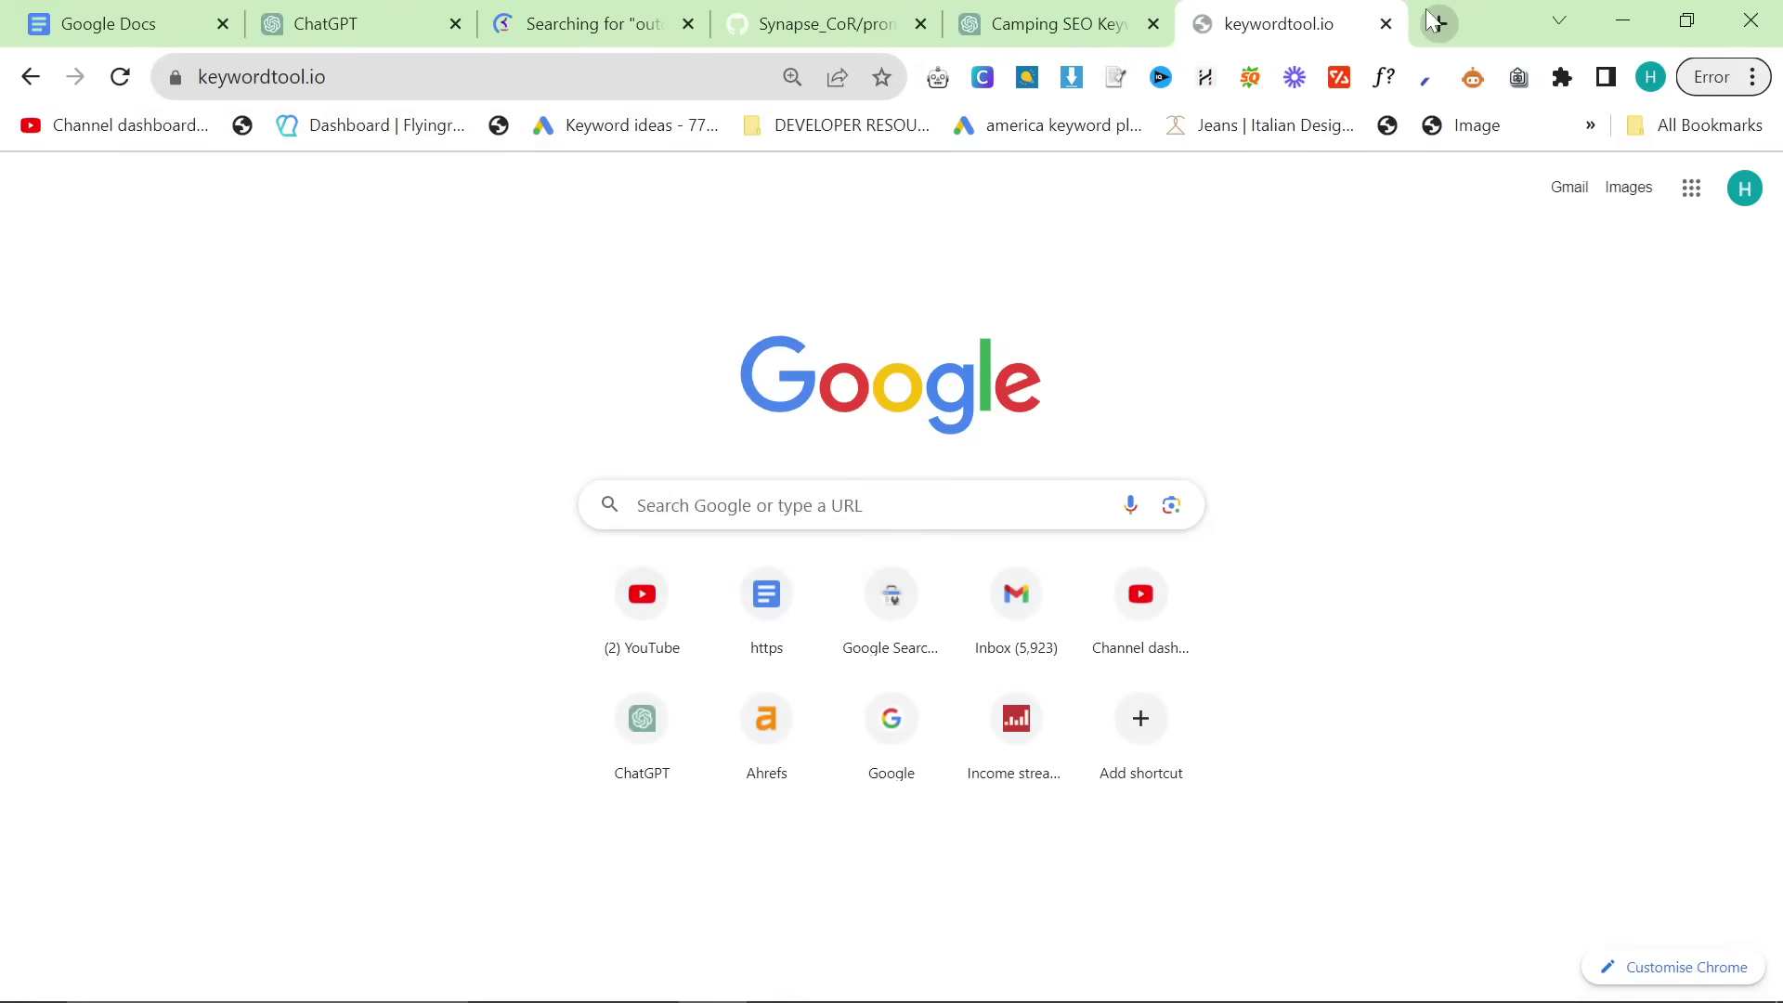
{"action": "type", "text": "Outdoors"}
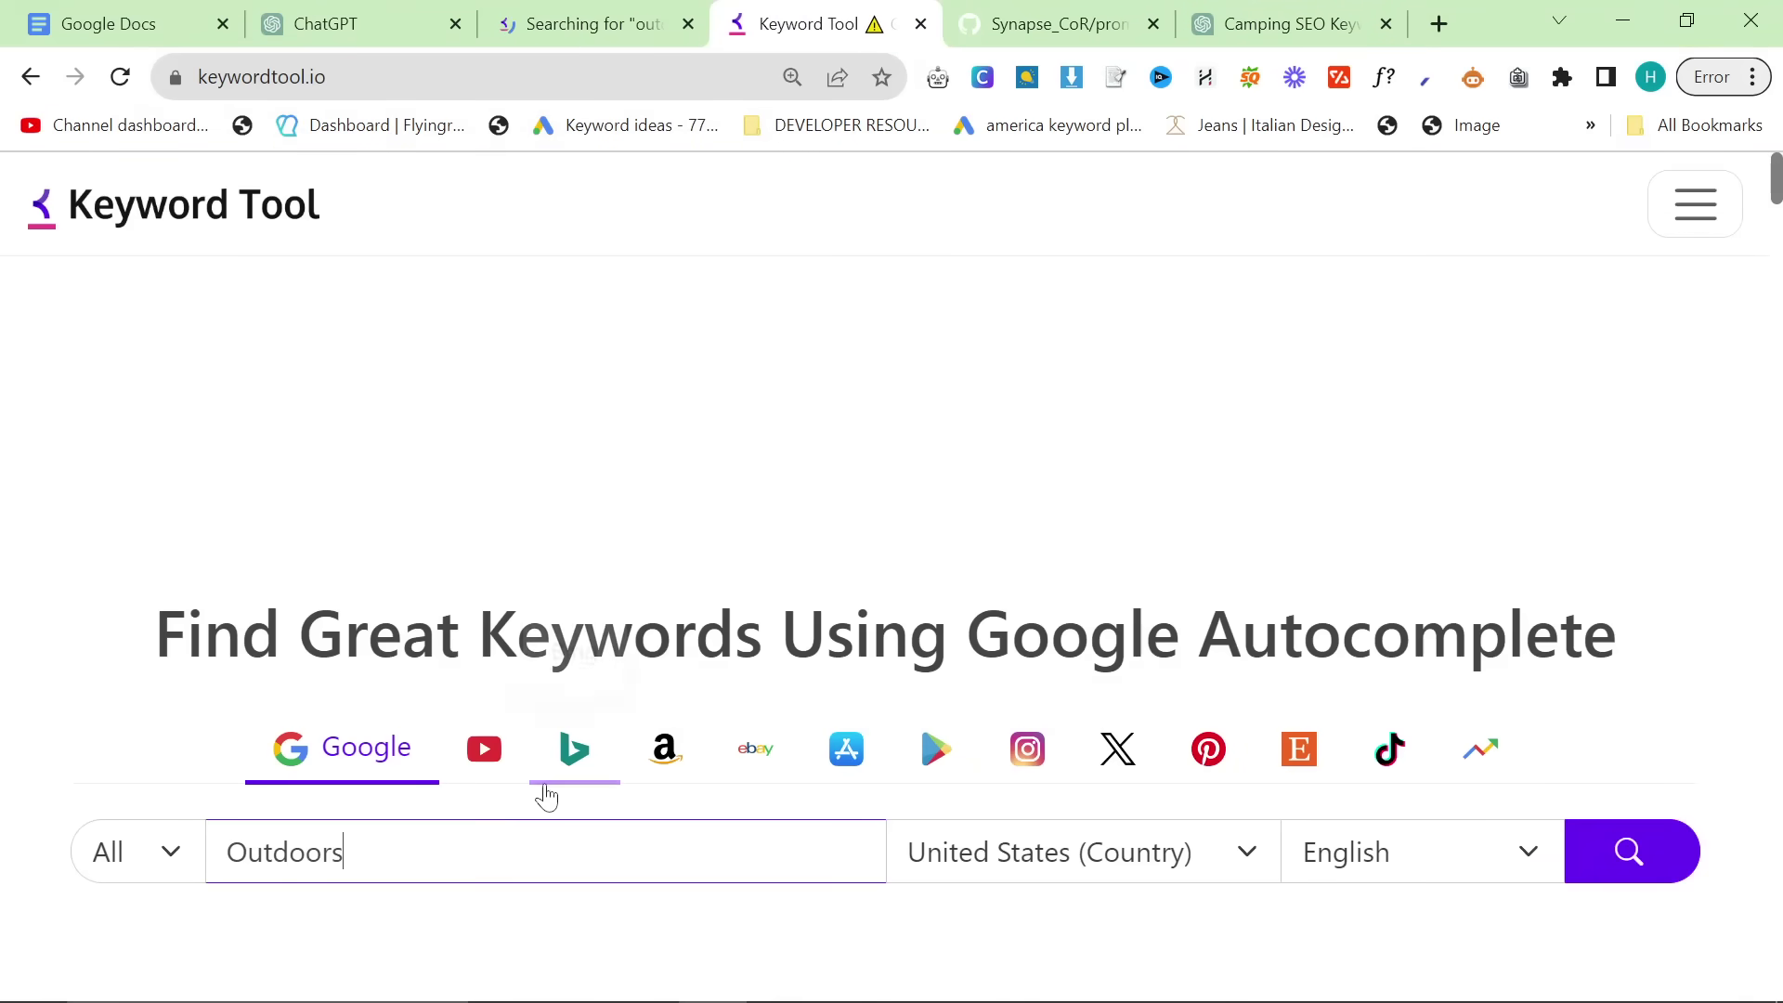
{"action": "key", "text": "Return"}
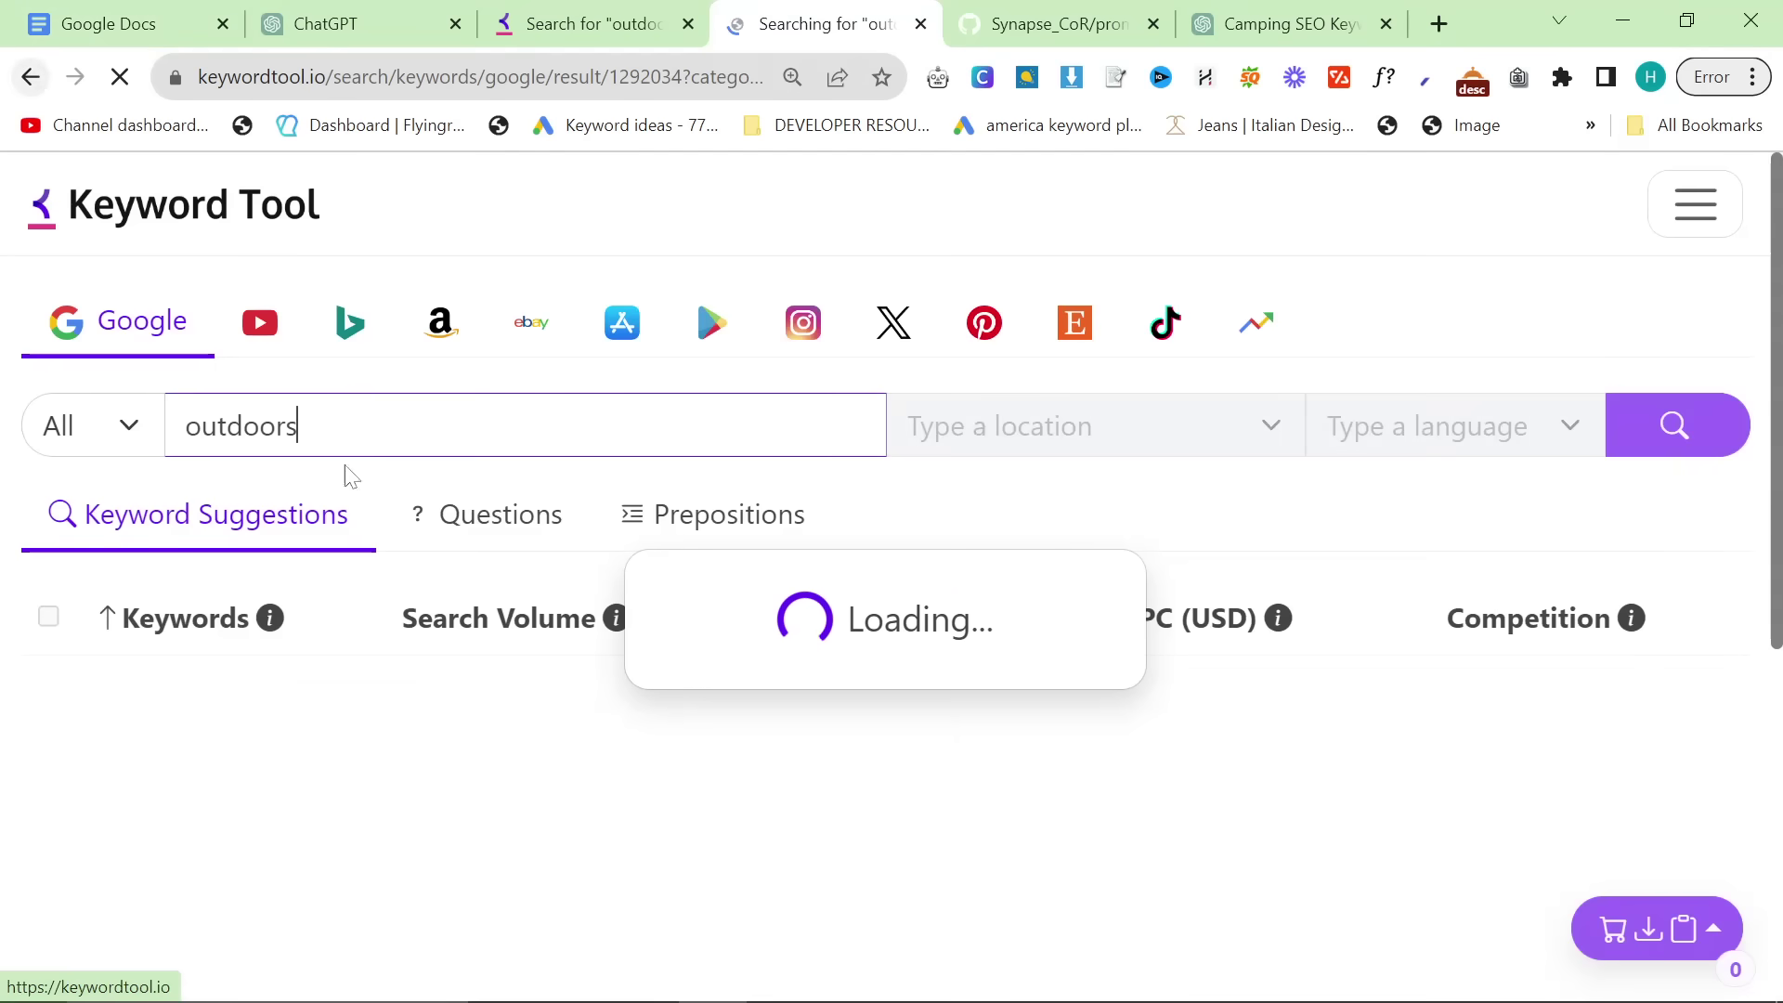
Step: Search 'attire' in Keyword Tool and browse its 655 results, highlighting 'bohemian attire'
{"action": "type", "text": "attire"}
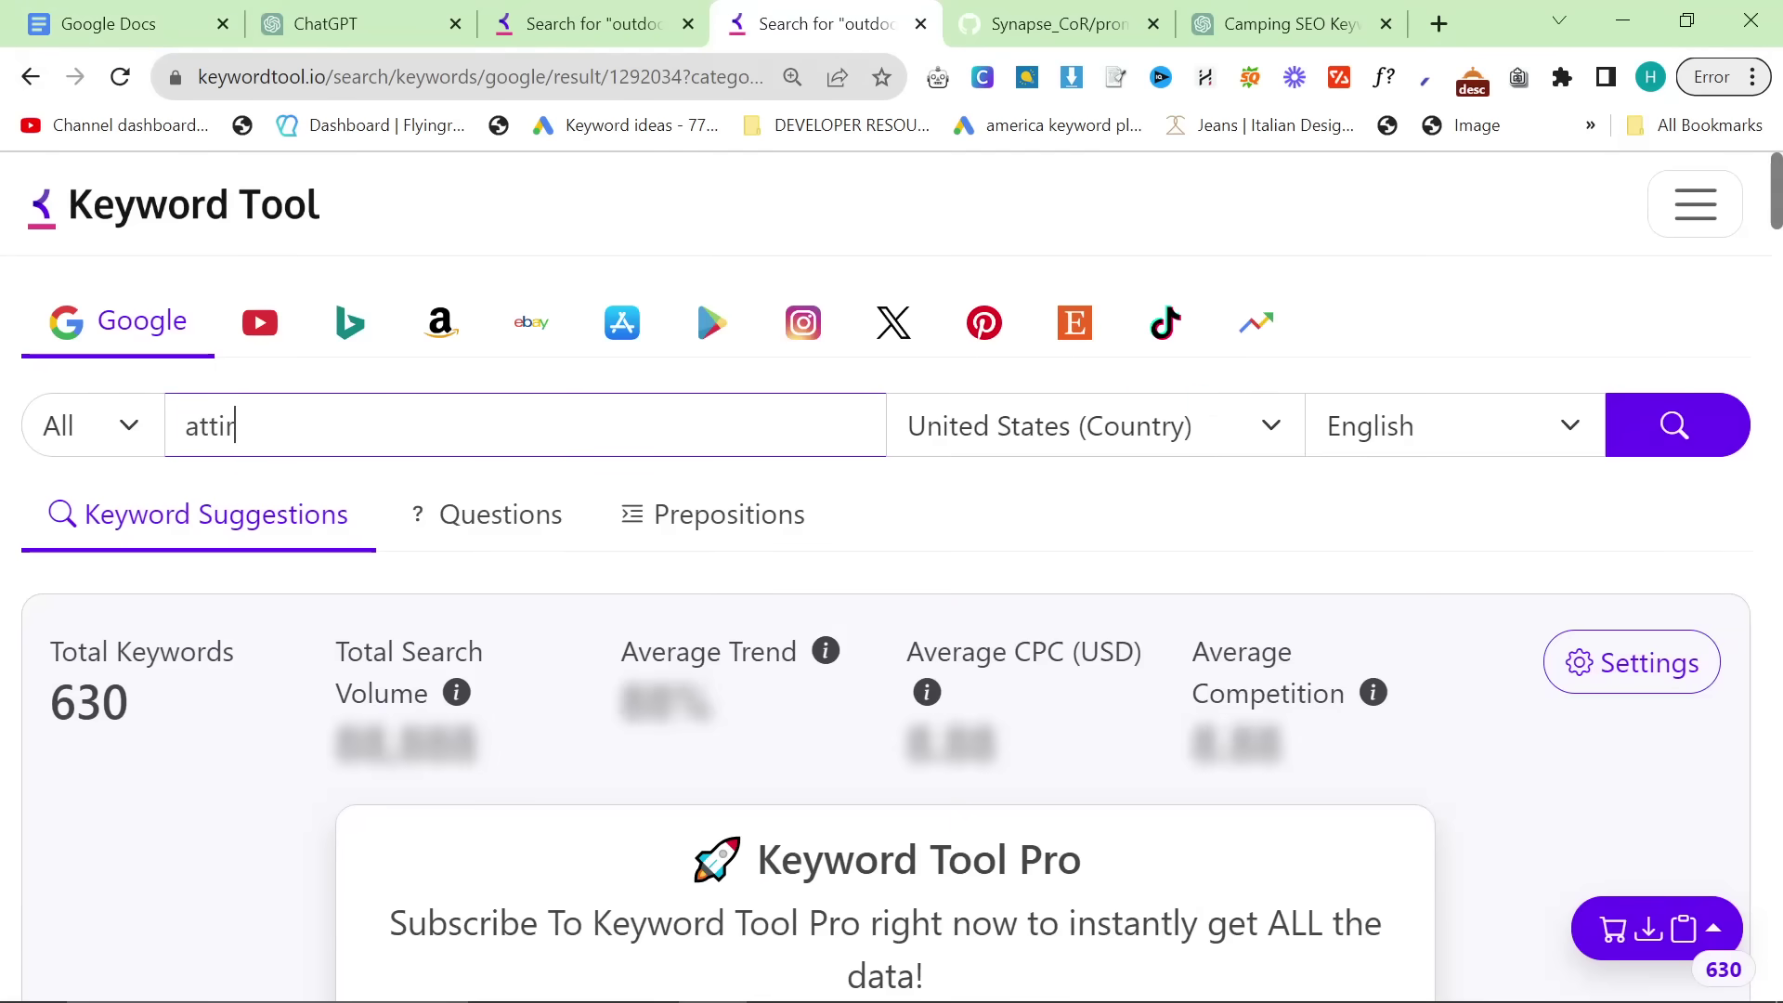
{"action": "key", "text": "Return"}
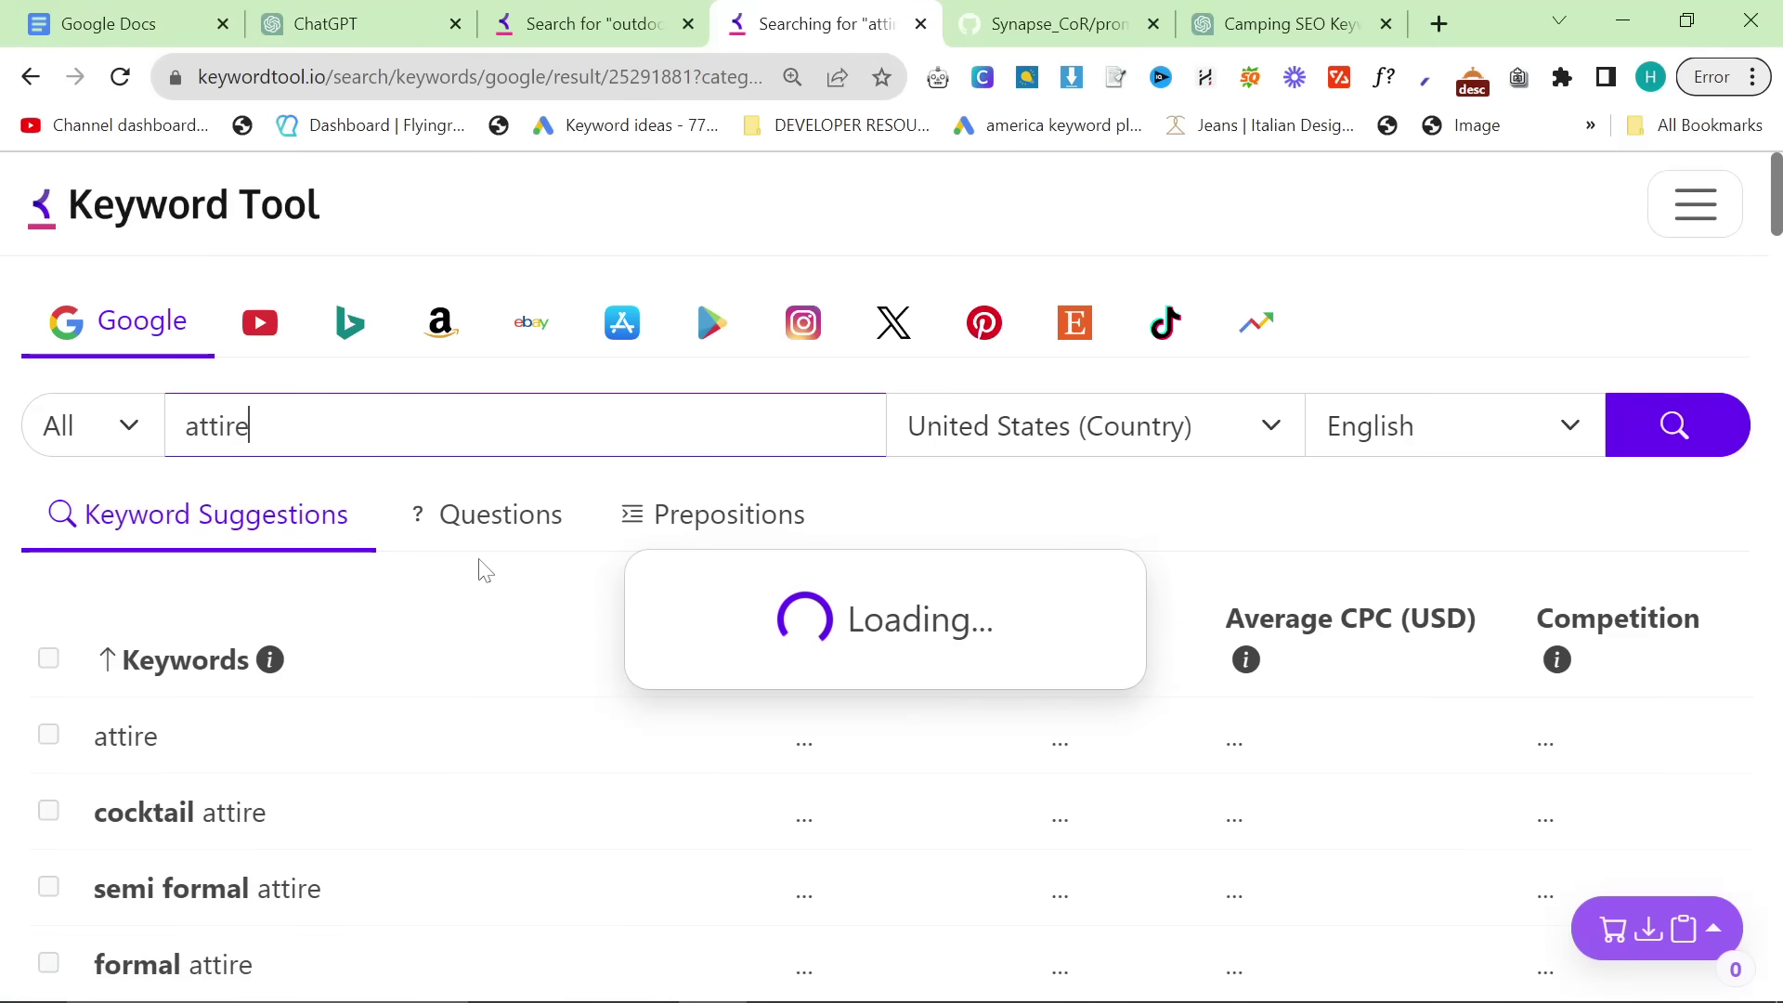
{"action": "scroll", "coordinate": [595, 589], "scroll_direction": "down", "scroll_amount": 9}
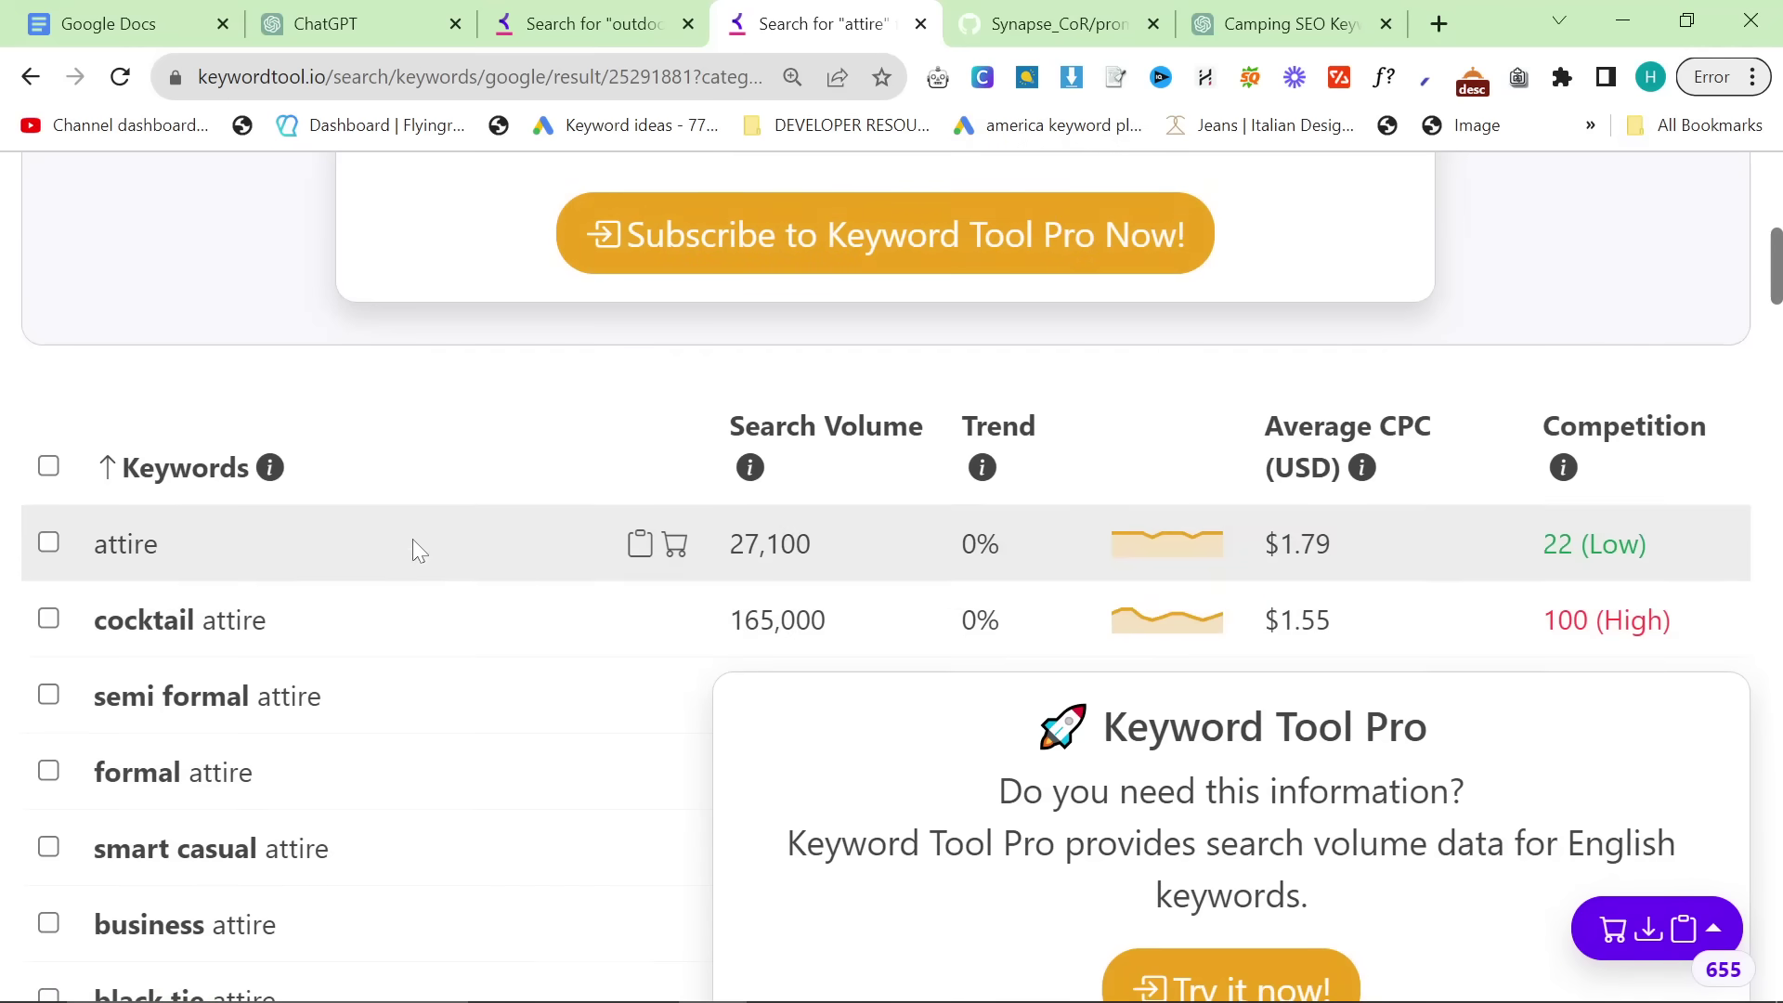
{"action": "scroll", "coordinate": [417, 550], "scroll_direction": "down", "scroll_amount": 6}
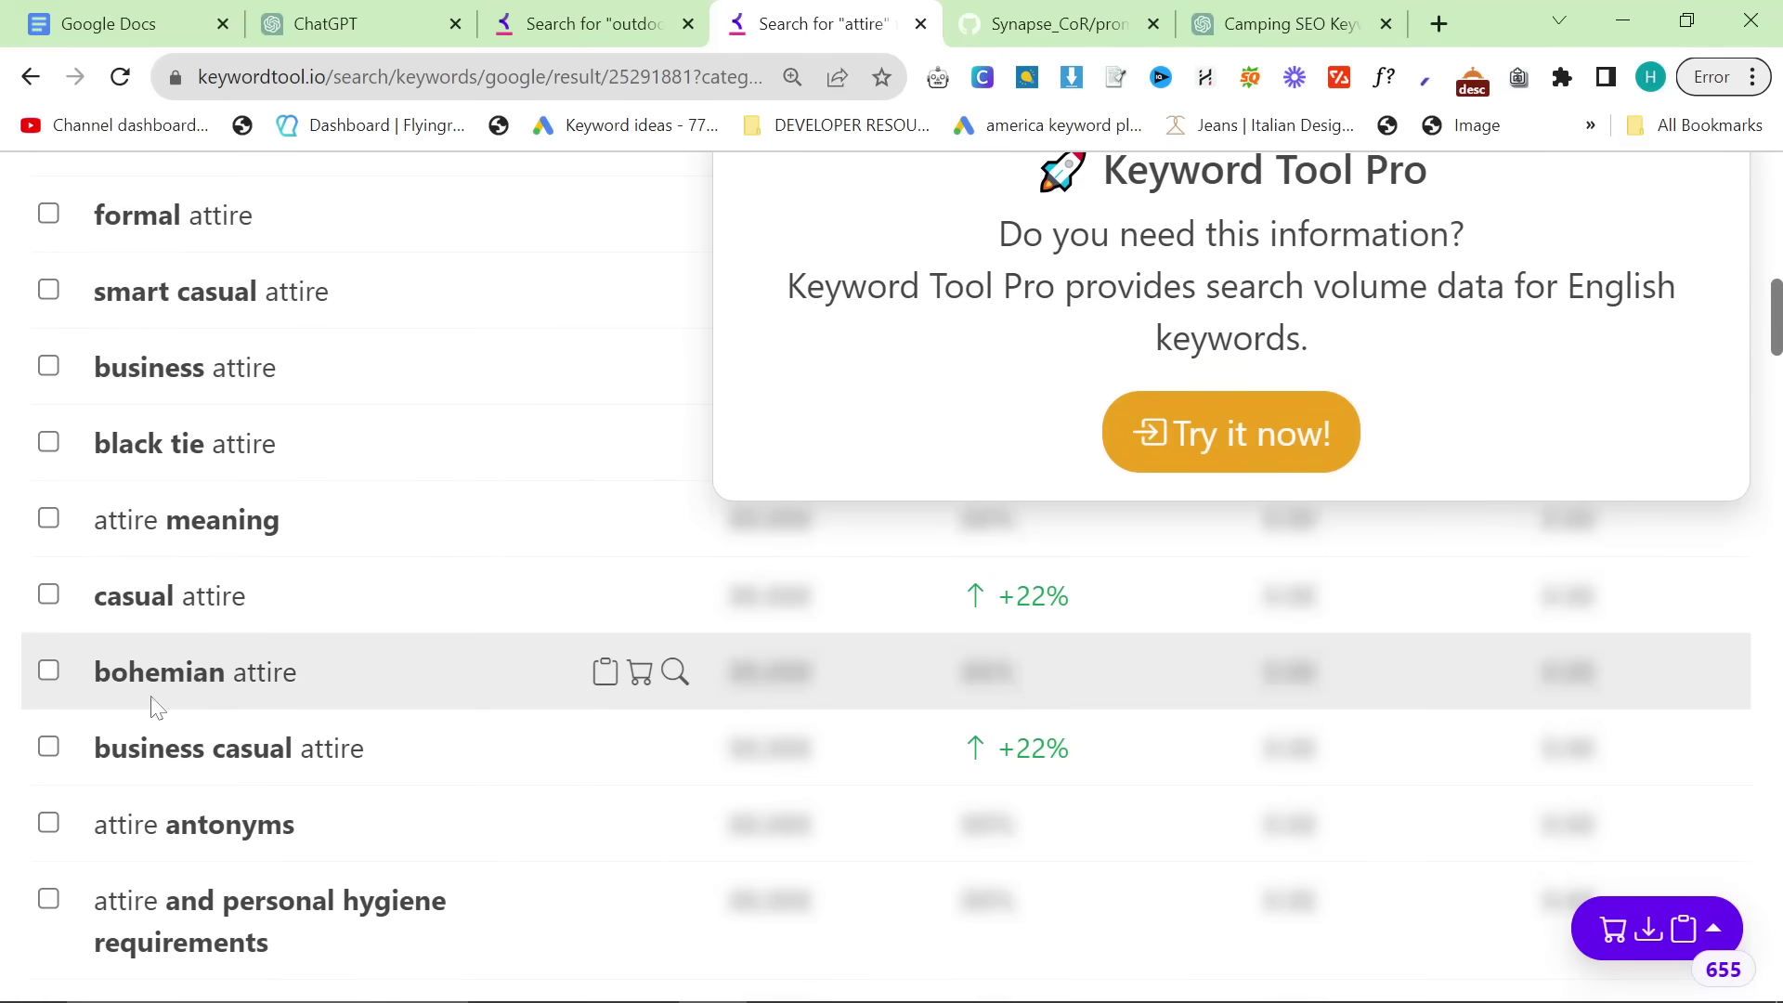
{"action": "left_click_drag", "start_coordinate": [74, 683], "coordinate": [341, 667]}
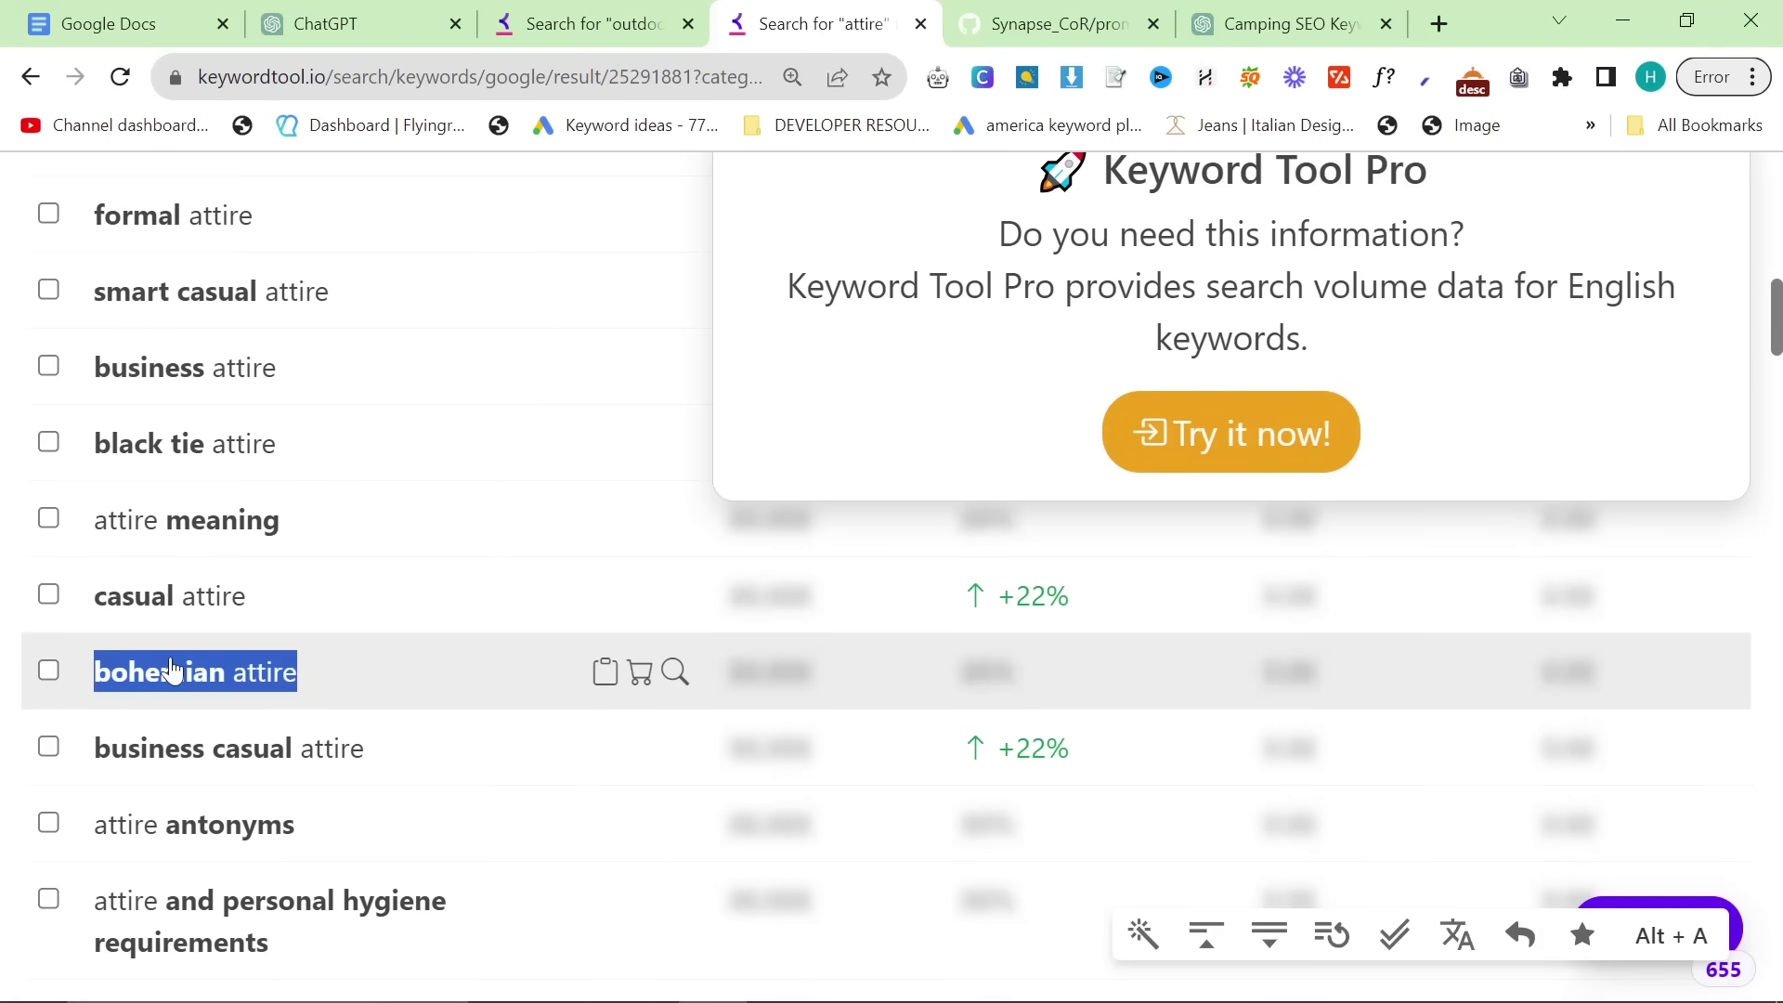
{"action": "scroll", "coordinate": [139, 548], "scroll_direction": "down", "scroll_amount": 3}
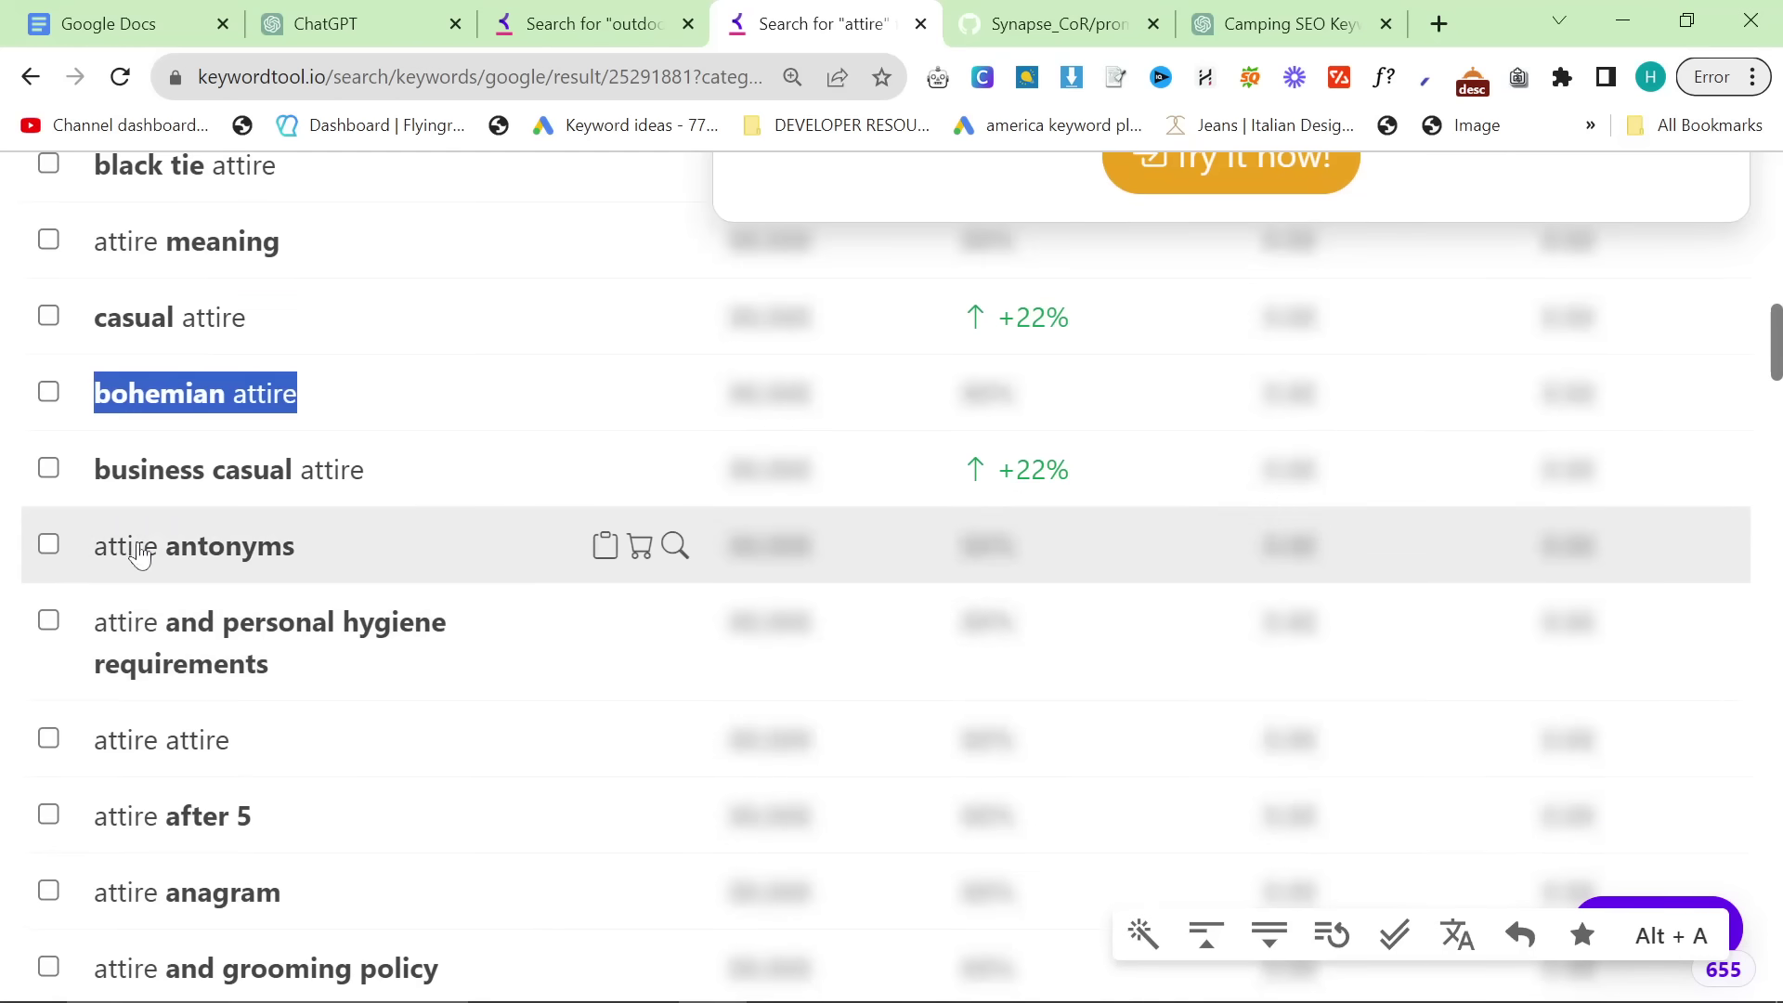
{"action": "scroll", "coordinate": [278, 436], "scroll_direction": "down", "scroll_amount": 3}
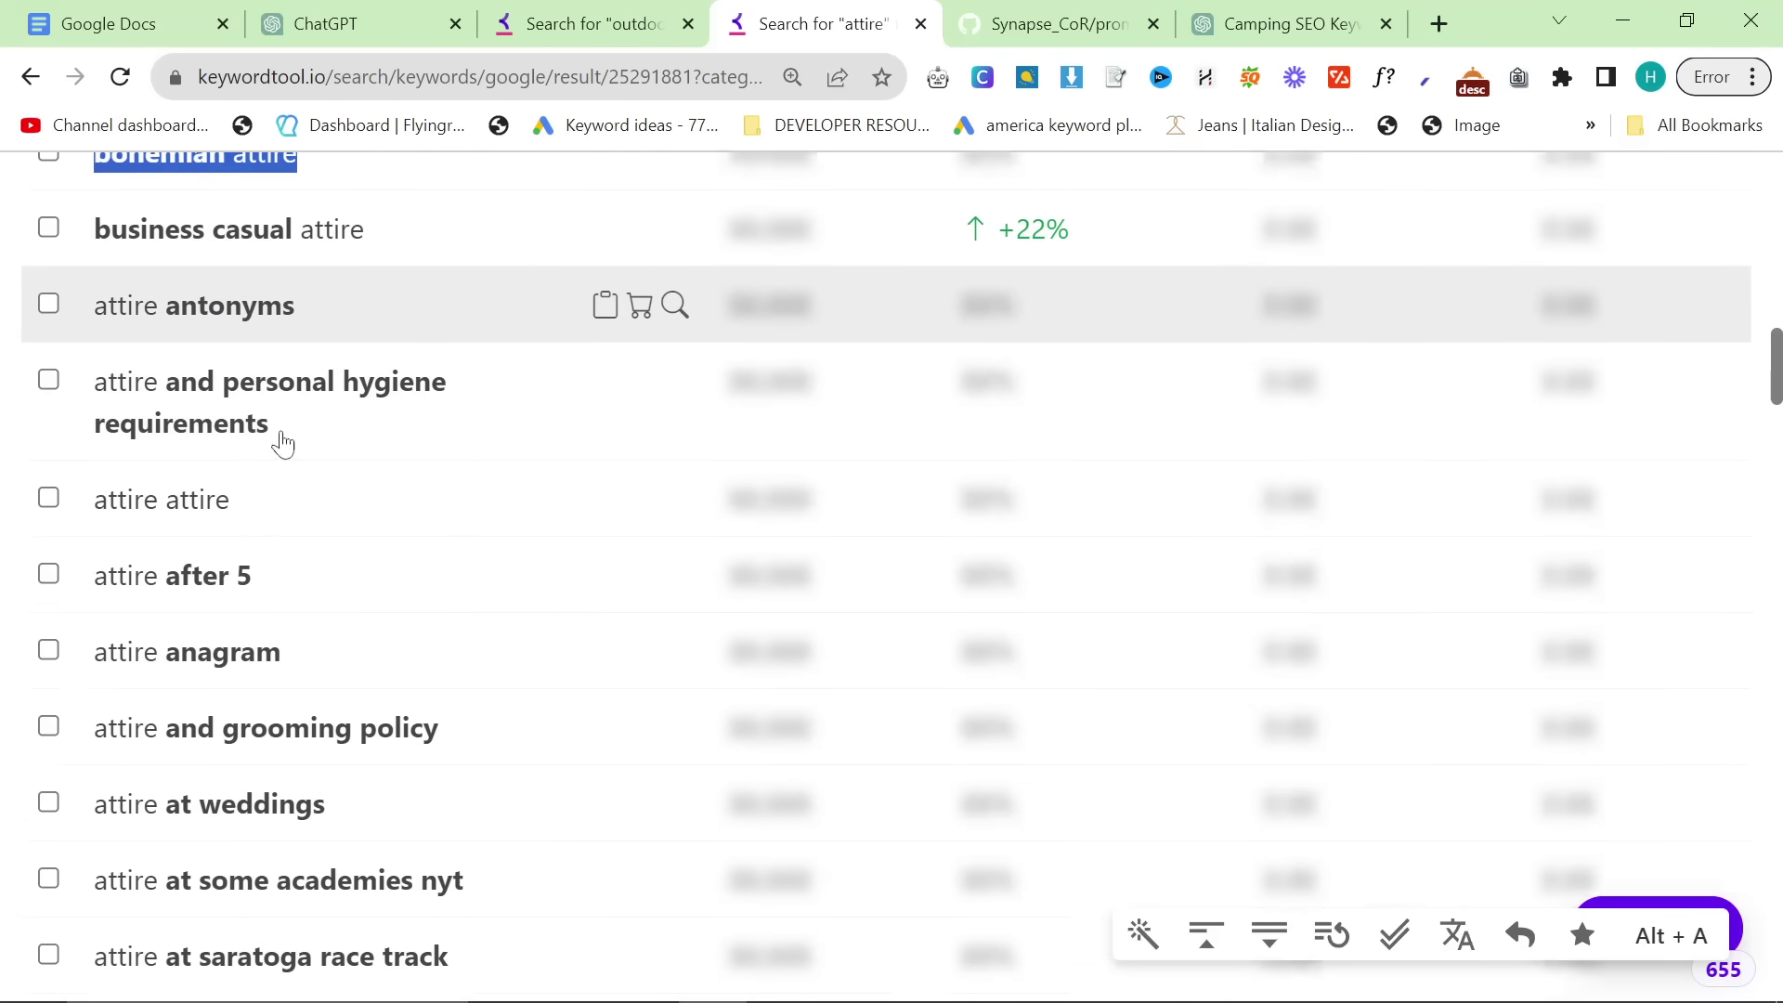
{"action": "scroll", "coordinate": [278, 437], "scroll_direction": "up", "scroll_amount": 6}
{"action": "left_click", "coordinate": [585, 11]}
{"action": "key", "text": "ctrl+shift+Tab"}
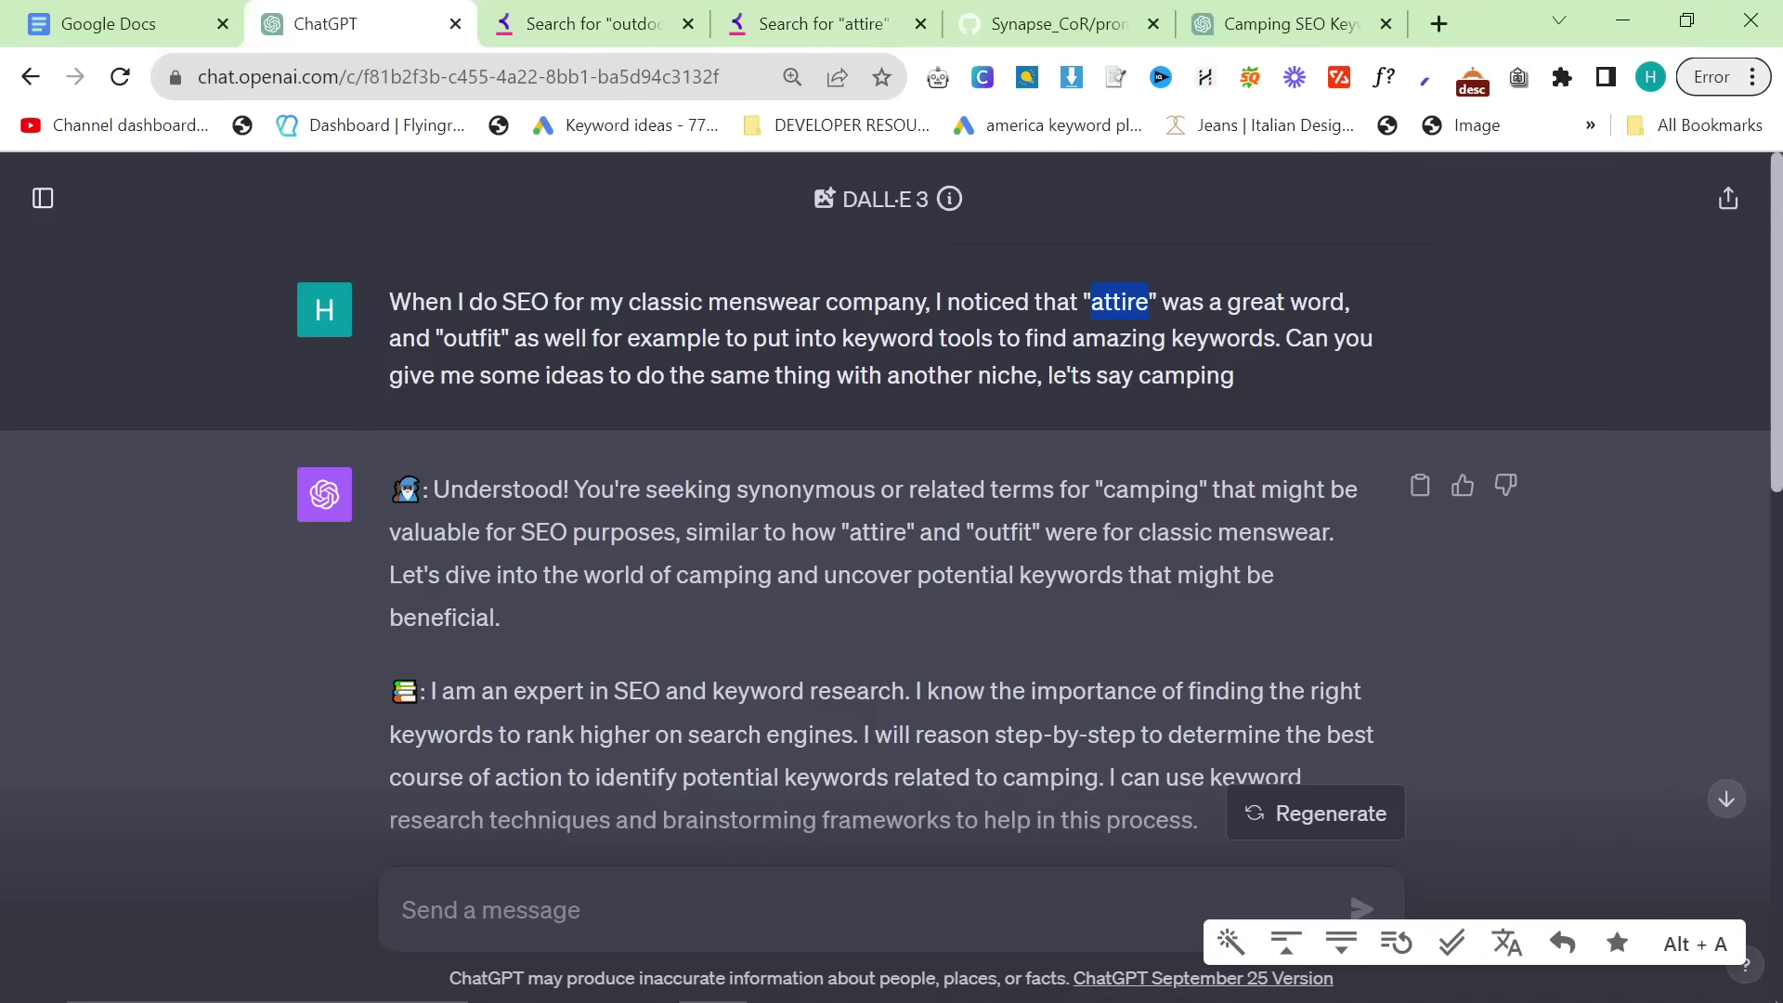
Step: Browse the outdoors keyword suggestions, briefly highlighting 'alabama outdoors'
{"action": "left_click", "coordinate": [617, 12]}
{"action": "scroll", "coordinate": [250, 548], "scroll_direction": "down", "scroll_amount": 10}
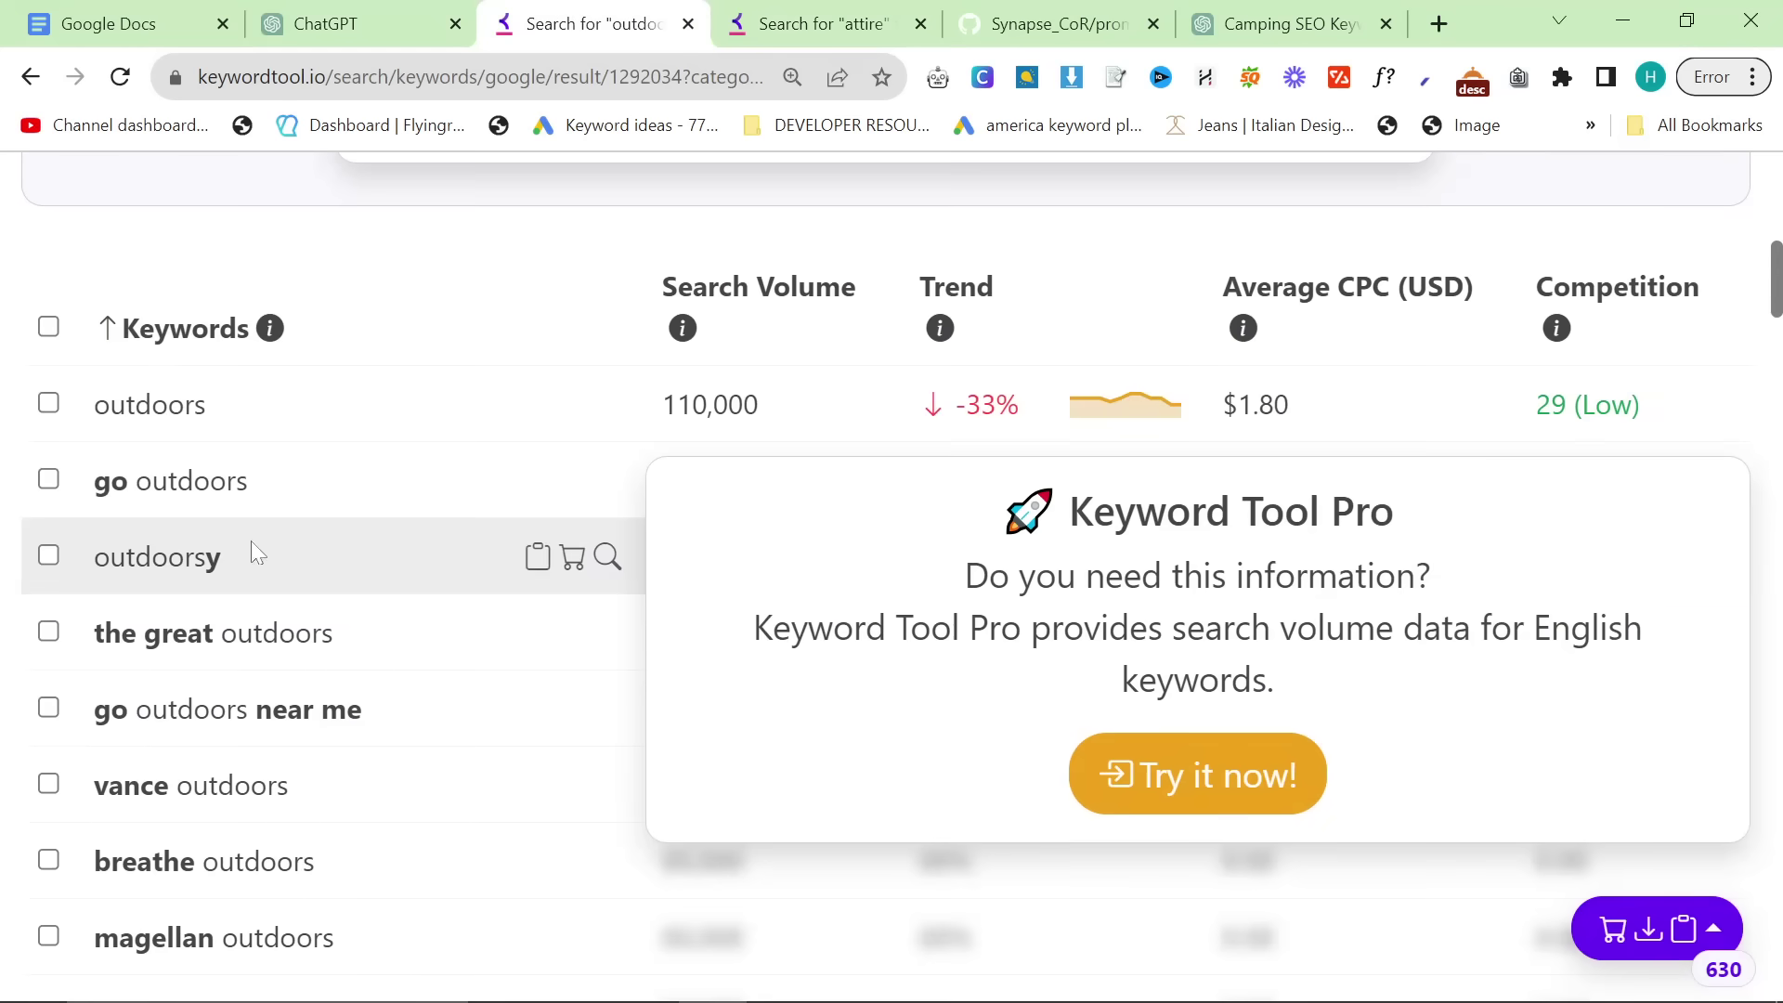
{"action": "scroll", "coordinate": [78, 492], "scroll_direction": "down", "scroll_amount": 2}
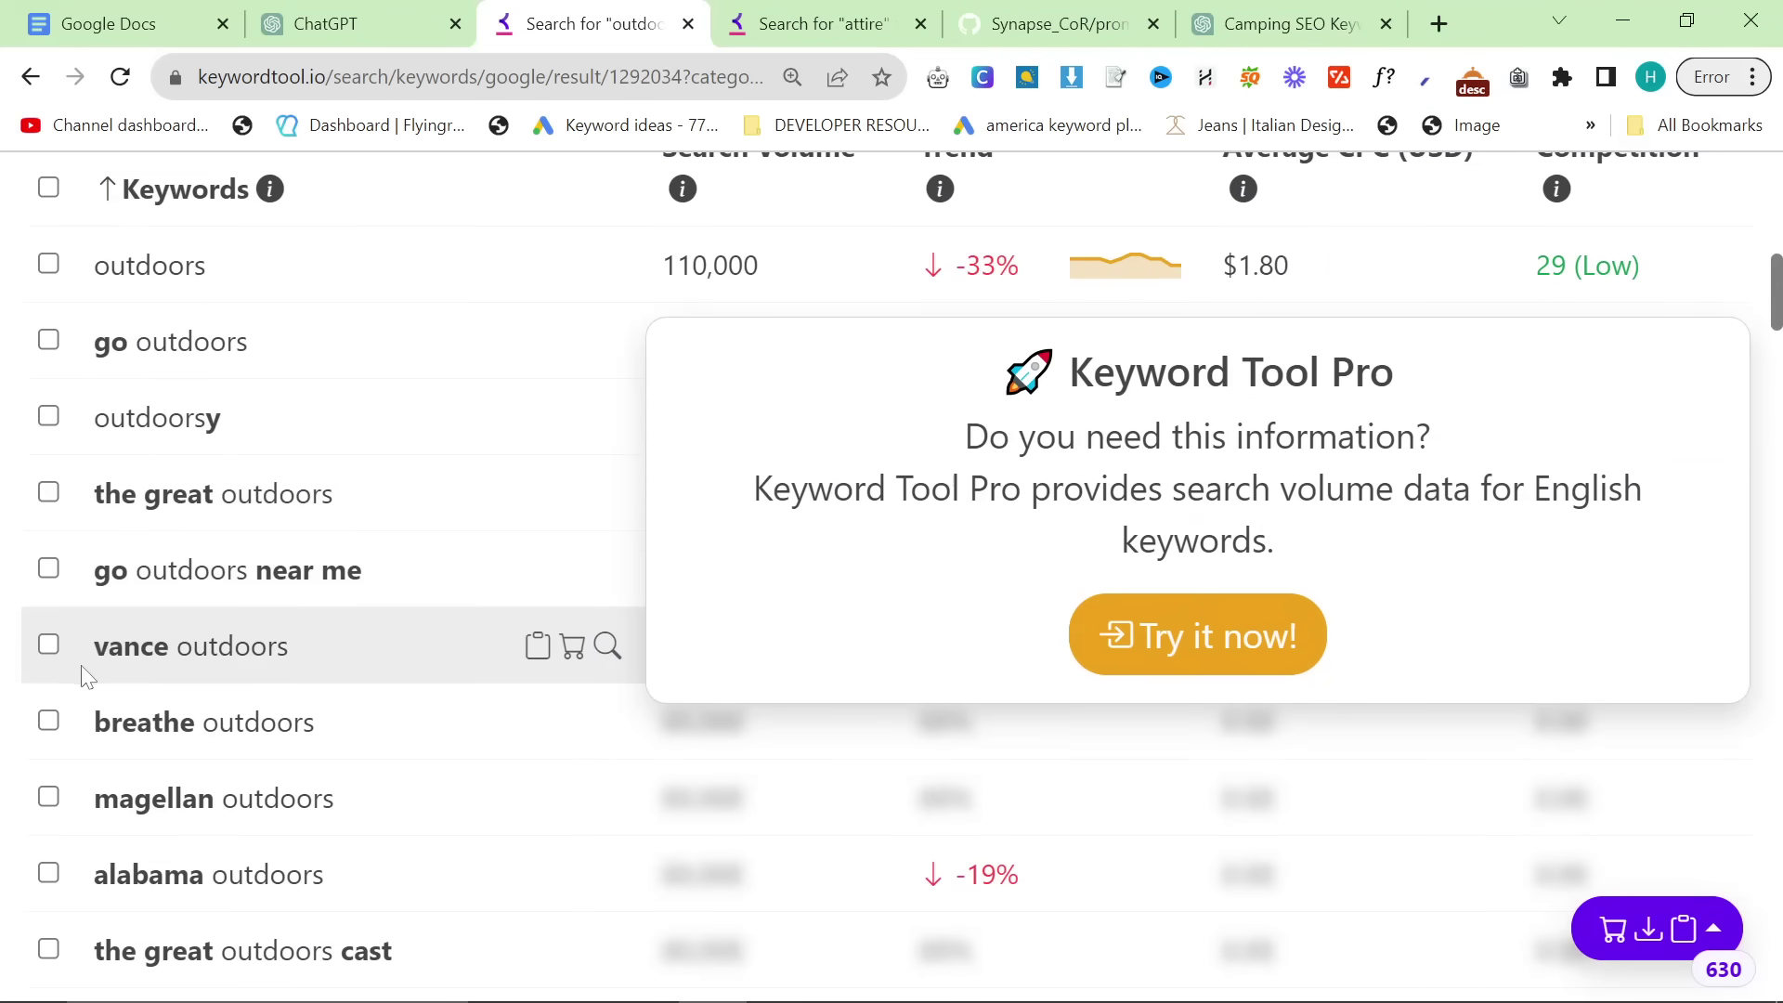
{"action": "scroll", "coordinate": [88, 664], "scroll_direction": "down", "scroll_amount": 2}
{"action": "scroll", "coordinate": [102, 650], "scroll_direction": "down", "scroll_amount": 2}
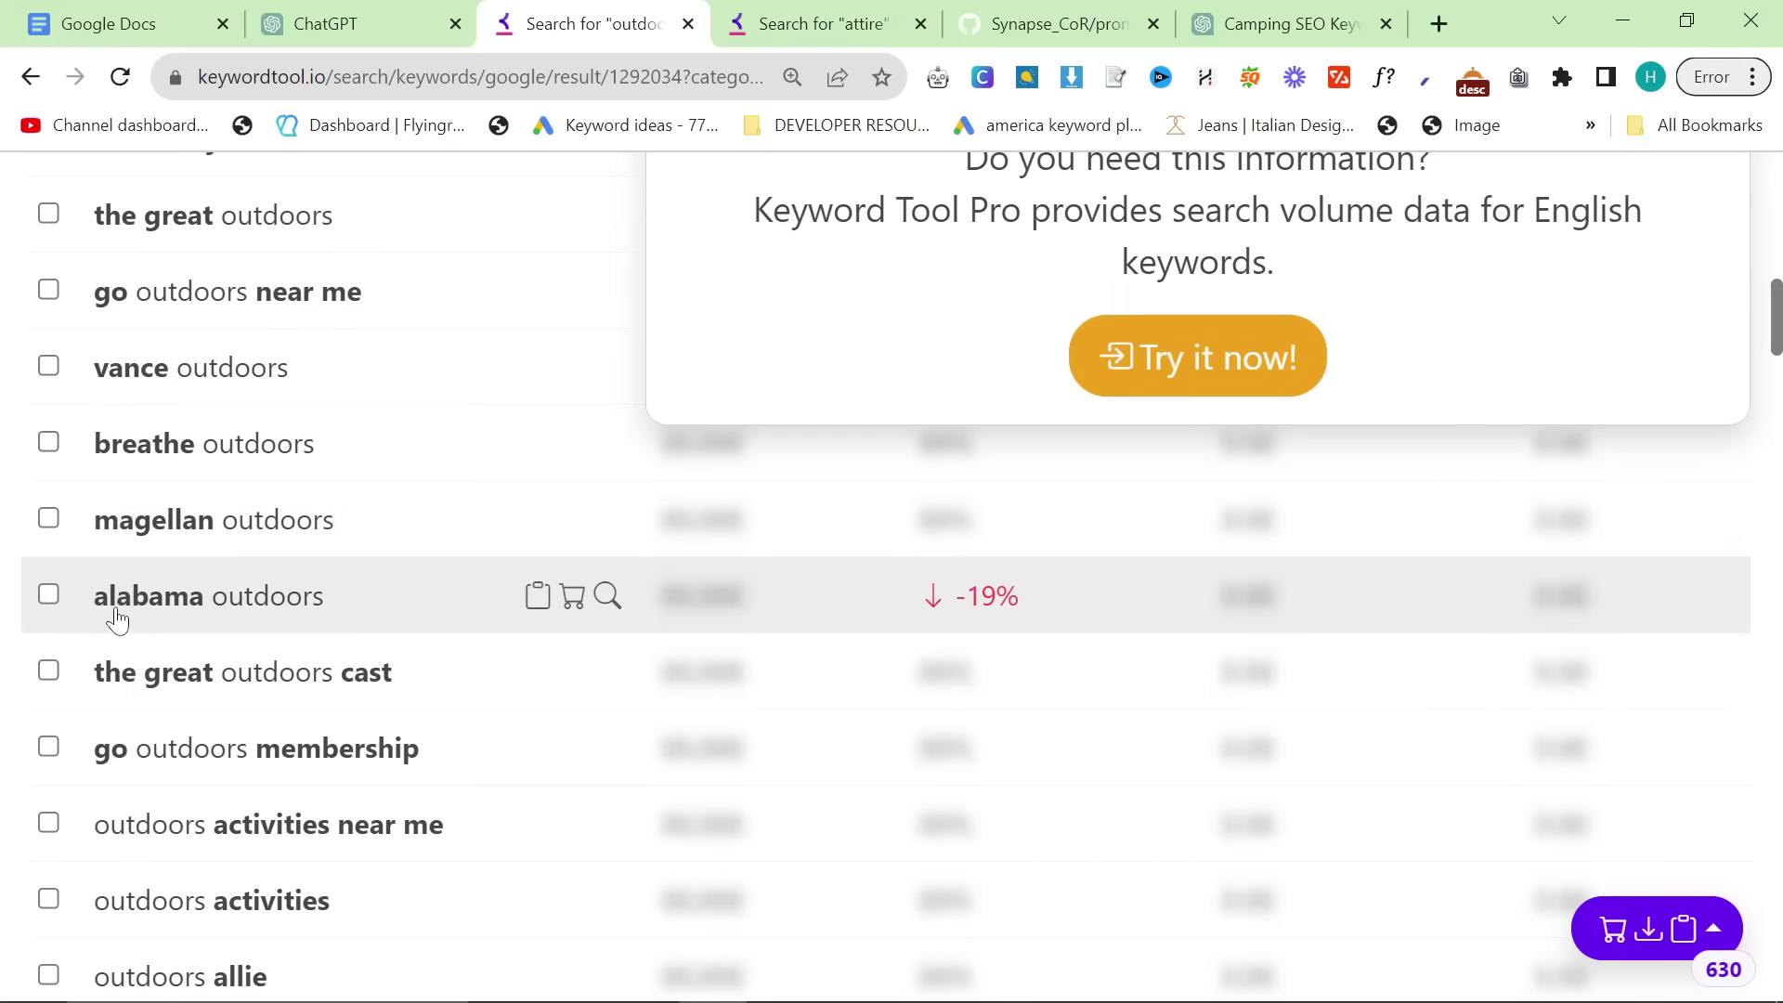
{"action": "left_click_drag", "start_coordinate": [118, 621], "coordinate": [386, 609]}
{"action": "left_click", "coordinate": [353, 641]}
Step: Show the 156 question-style keywords for 'outdoors', then go back to ChatGPT
{"action": "scroll", "coordinate": [278, 650], "scroll_direction": "down", "scroll_amount": 2}
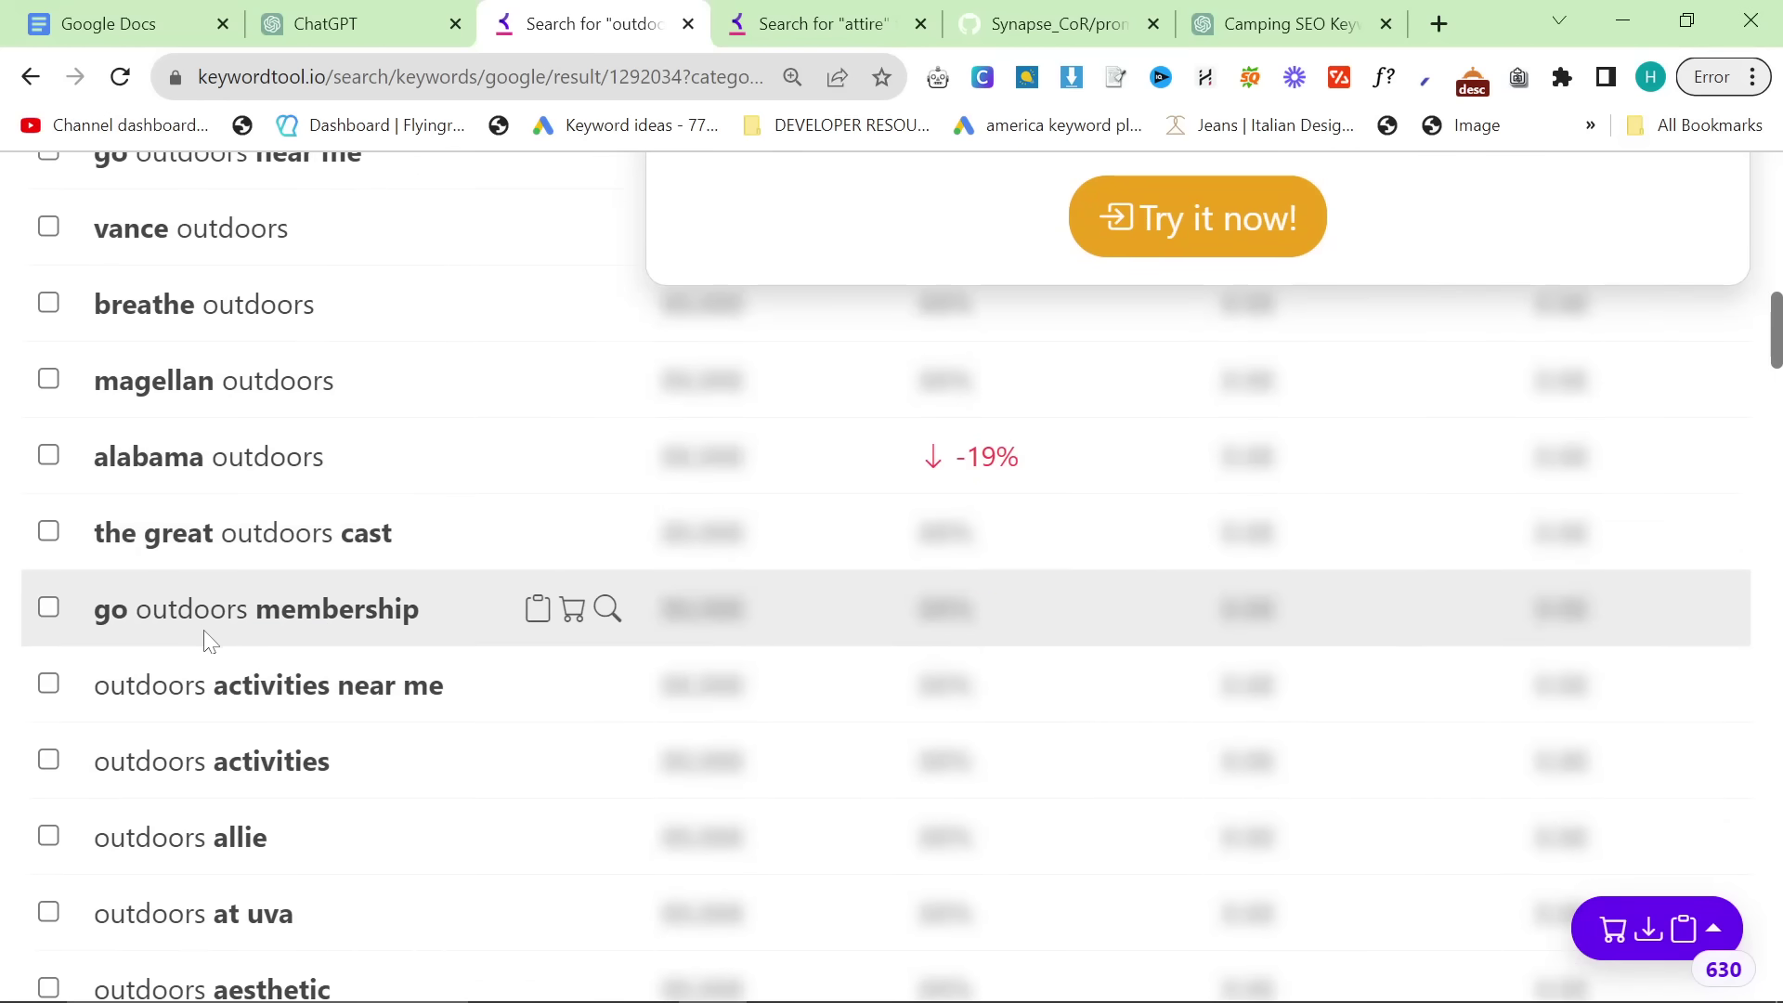
{"action": "scroll", "coordinate": [283, 650], "scroll_direction": "down", "scroll_amount": 4}
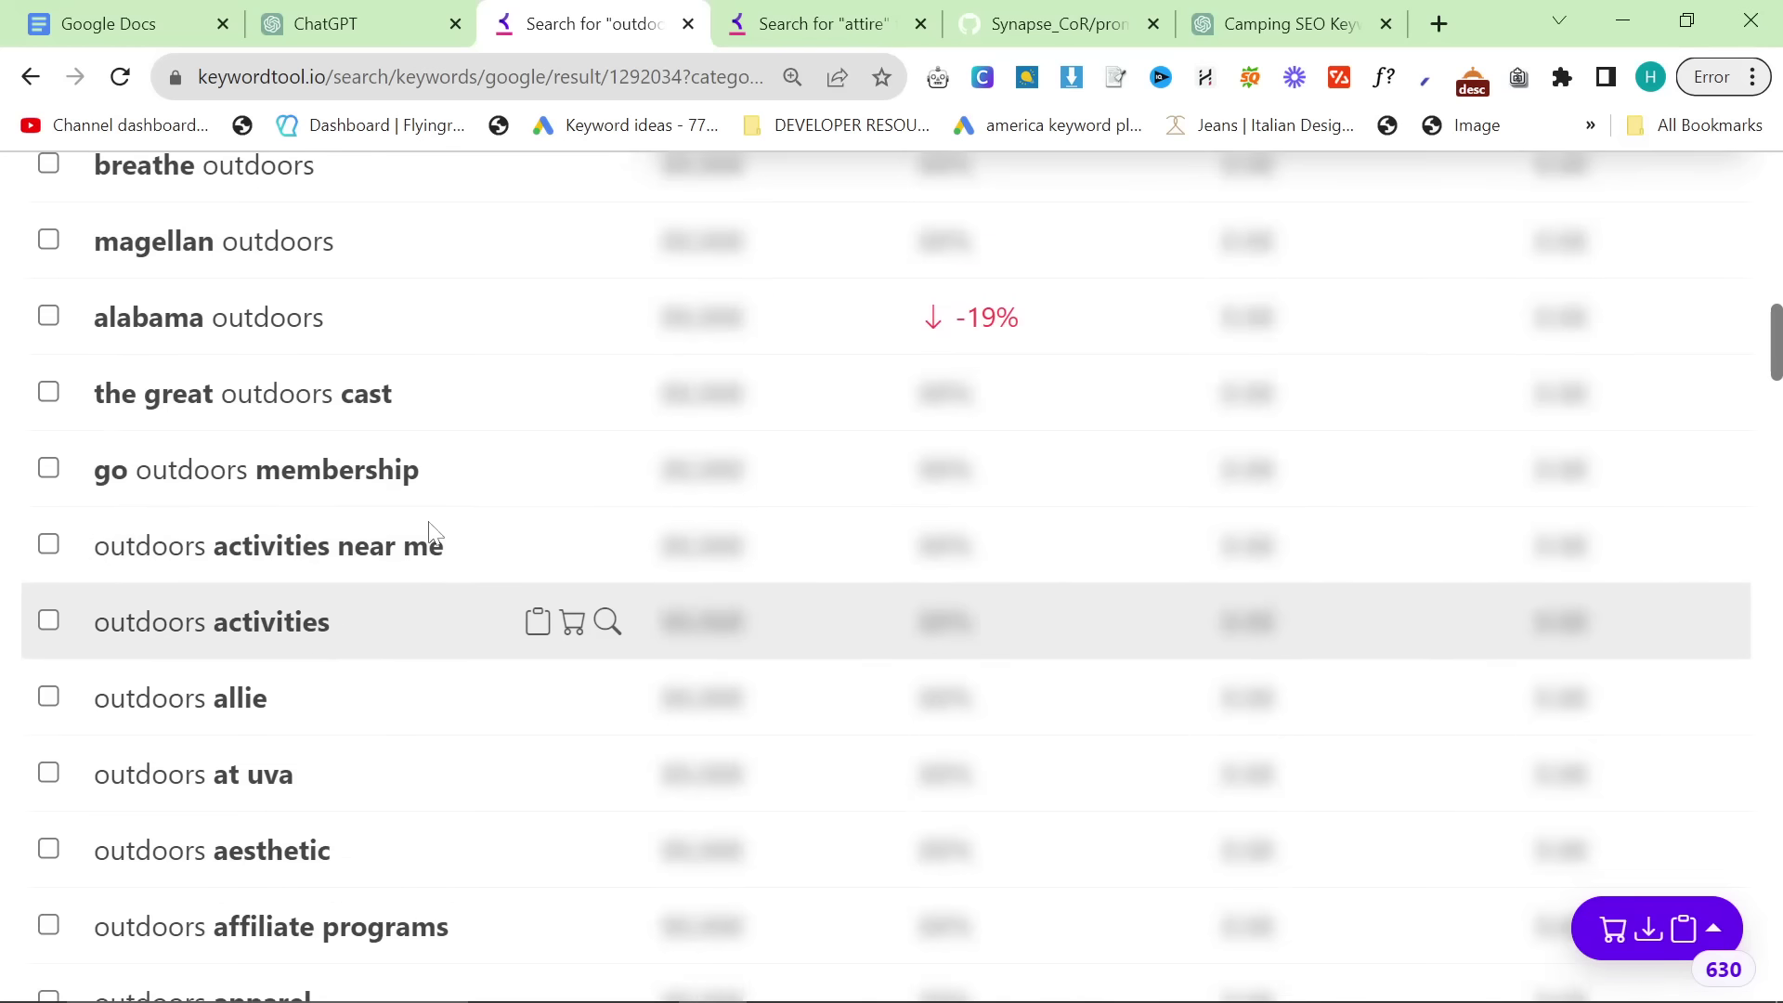
{"action": "scroll", "coordinate": [277, 635], "scroll_direction": "down", "scroll_amount": 2}
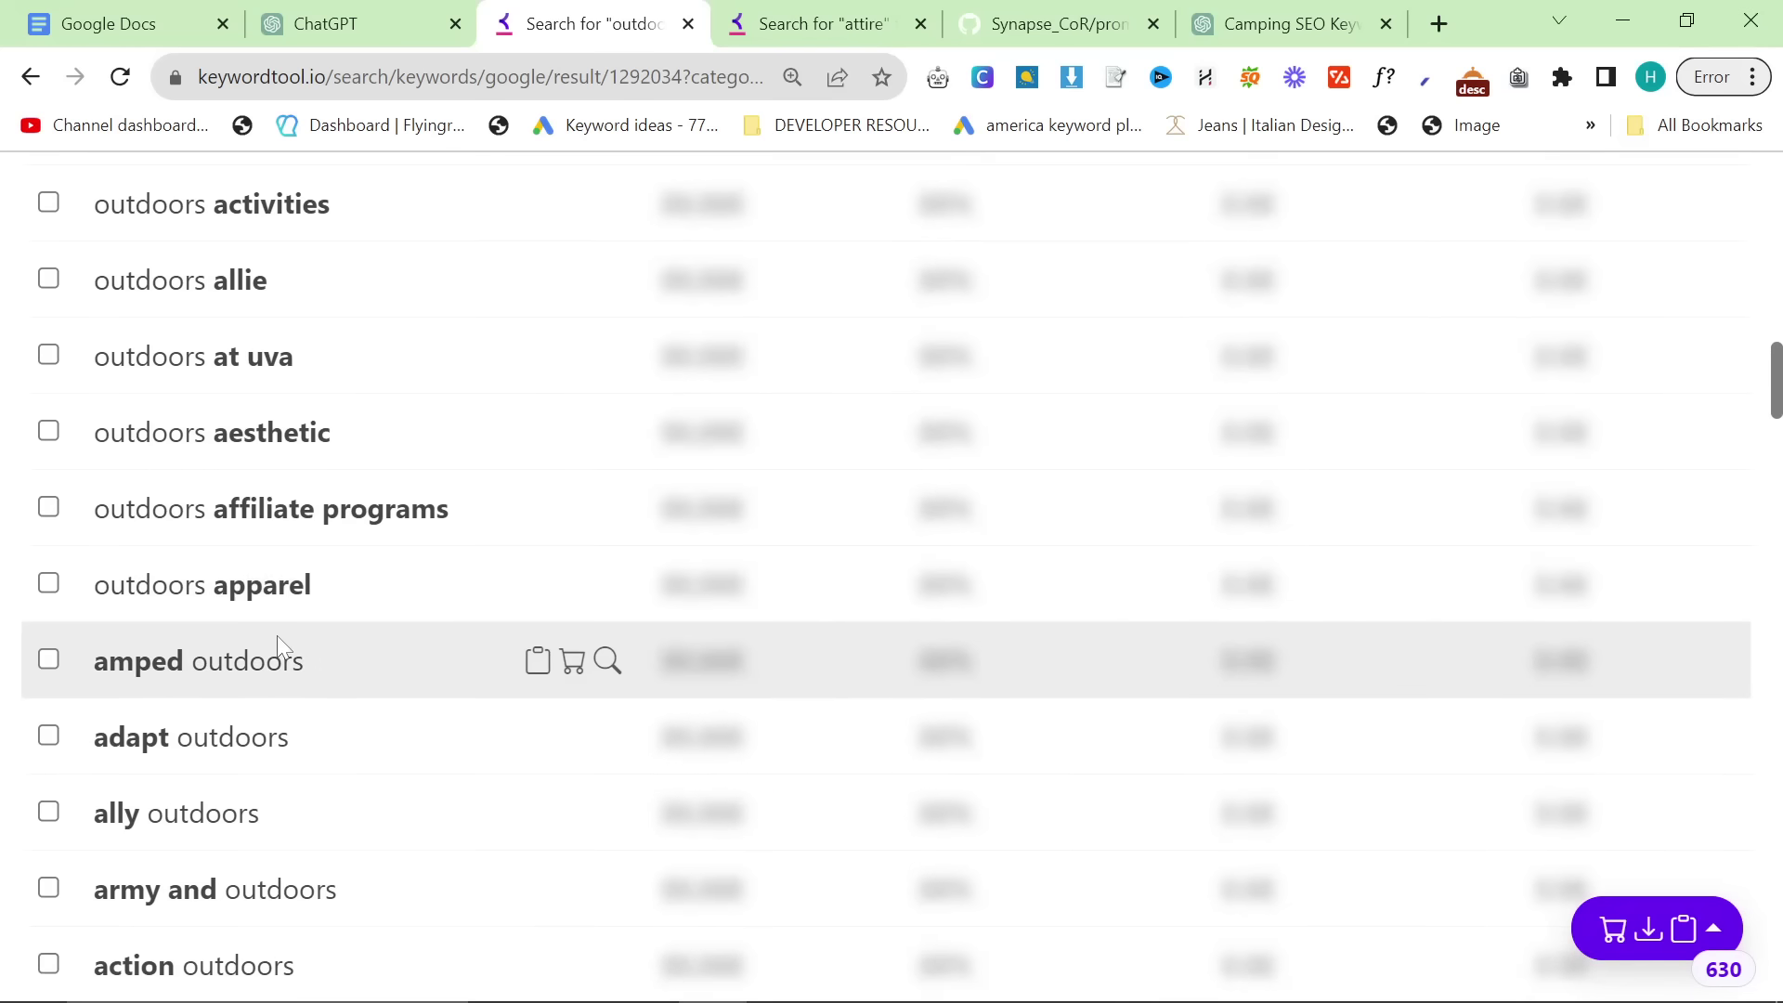
{"action": "scroll", "coordinate": [314, 678], "scroll_direction": "up", "scroll_amount": 6}
{"action": "scroll", "coordinate": [331, 645], "scroll_direction": "up", "scroll_amount": 10}
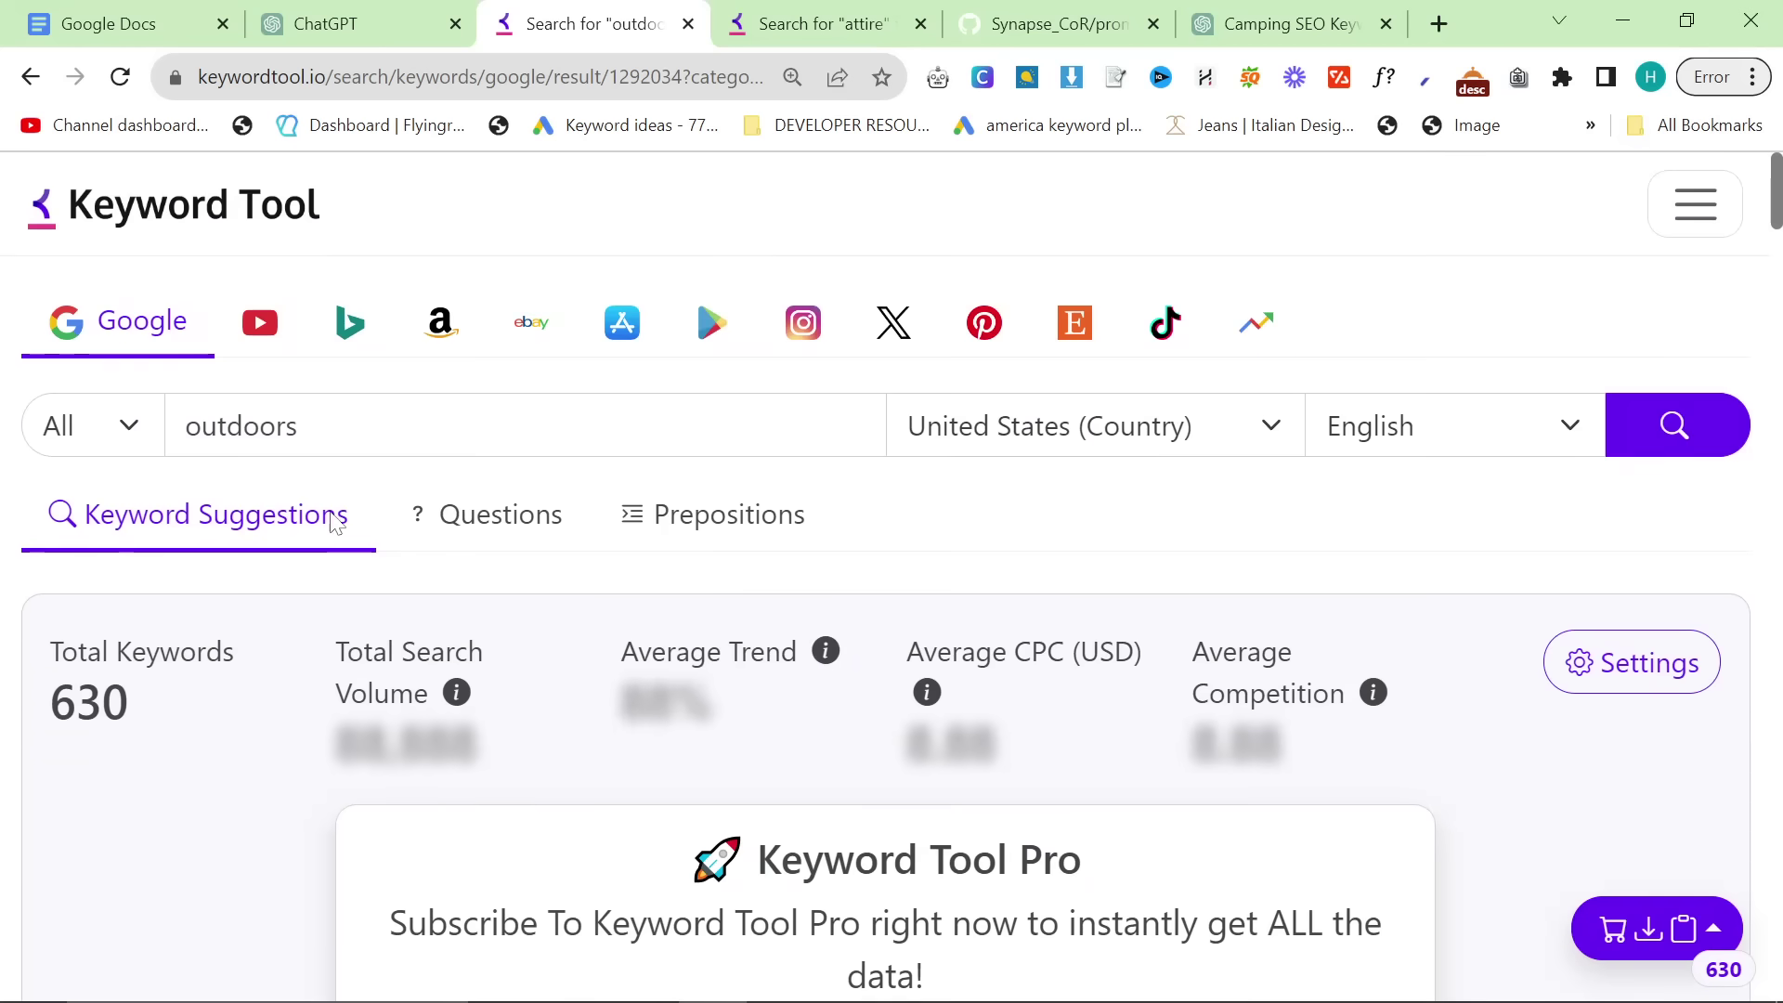
{"action": "left_click", "coordinate": [484, 518]}
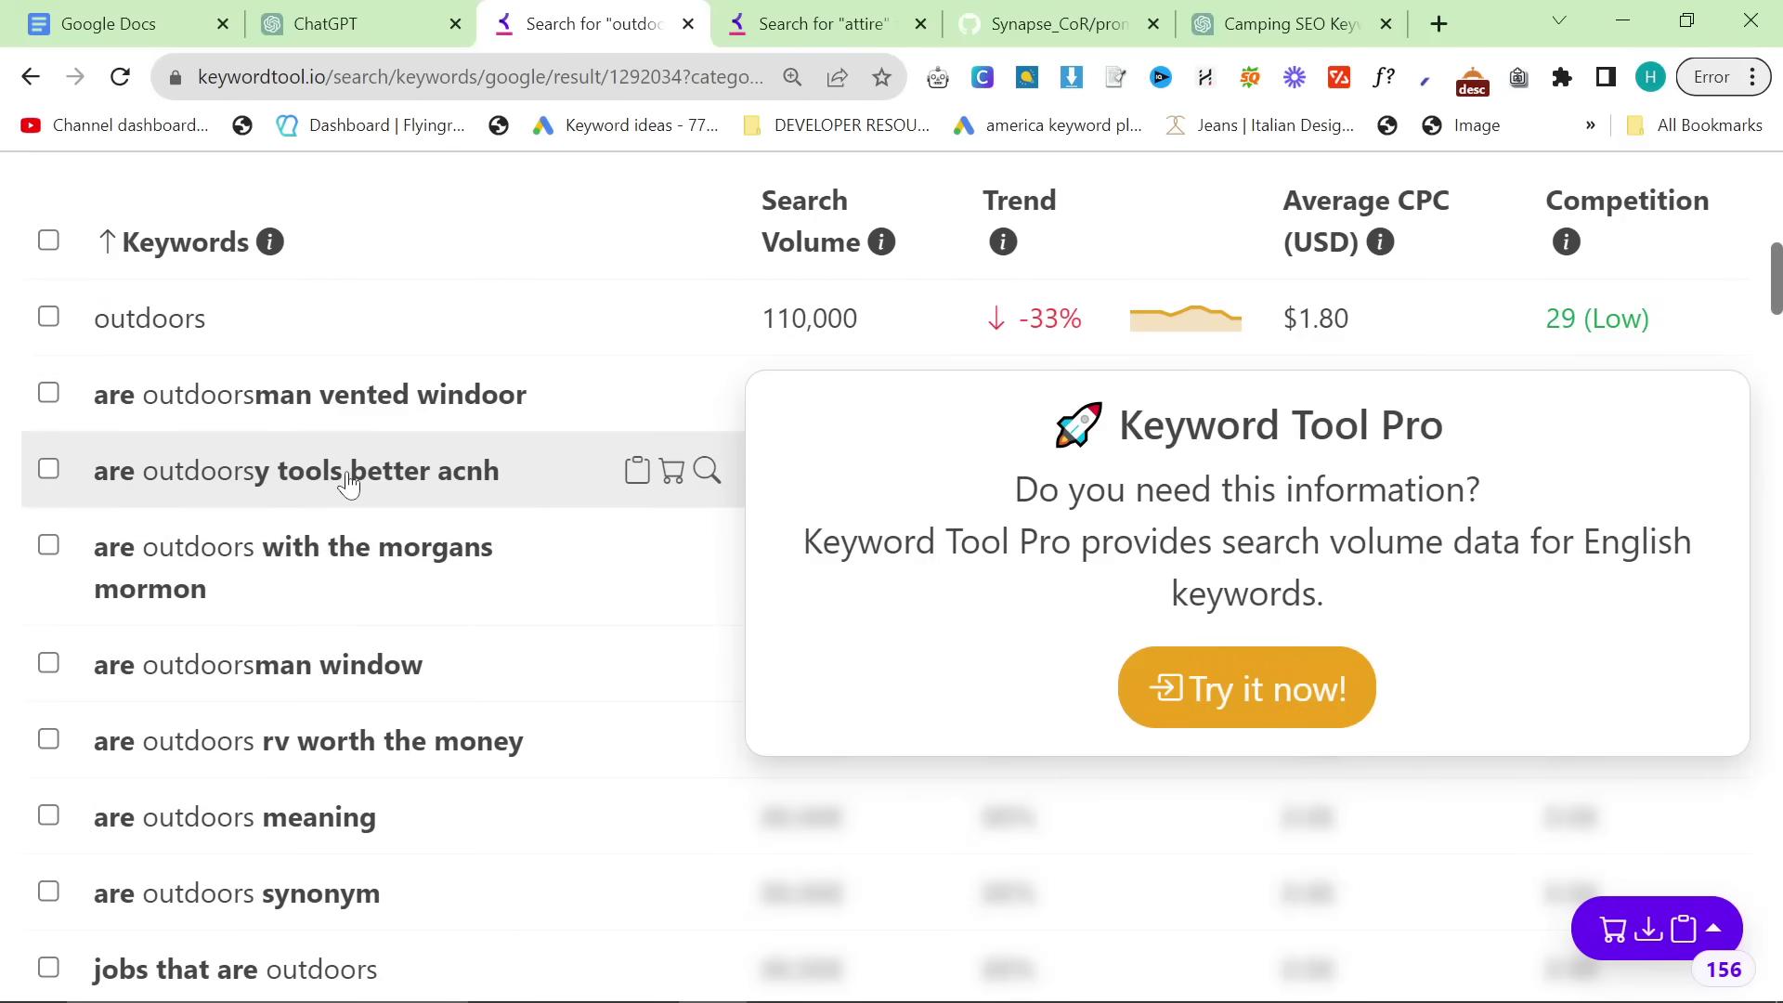
{"action": "left_click", "coordinate": [390, 21]}
Step: Copy the 'keywords seem basic, anything better?' message from the other Camping SEO chat and send it
{"action": "scroll", "coordinate": [711, 562], "scroll_direction": "down", "scroll_amount": 15}
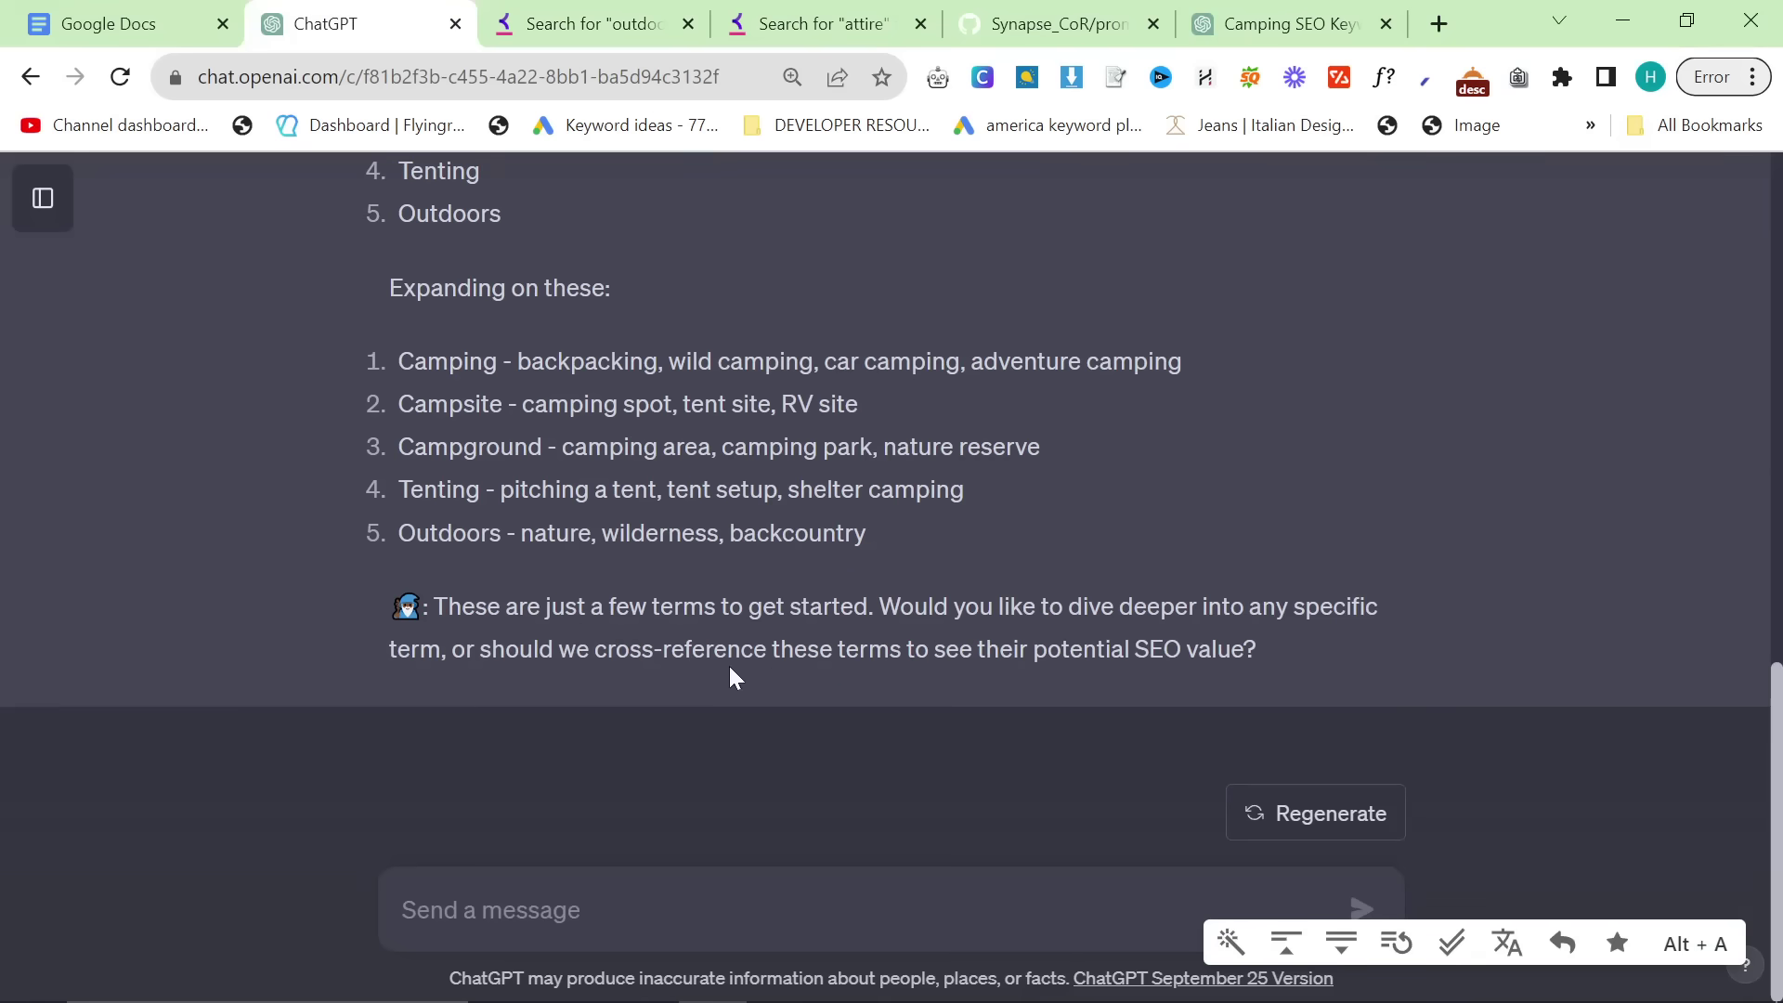
{"action": "left_click", "coordinate": [1348, 884]}
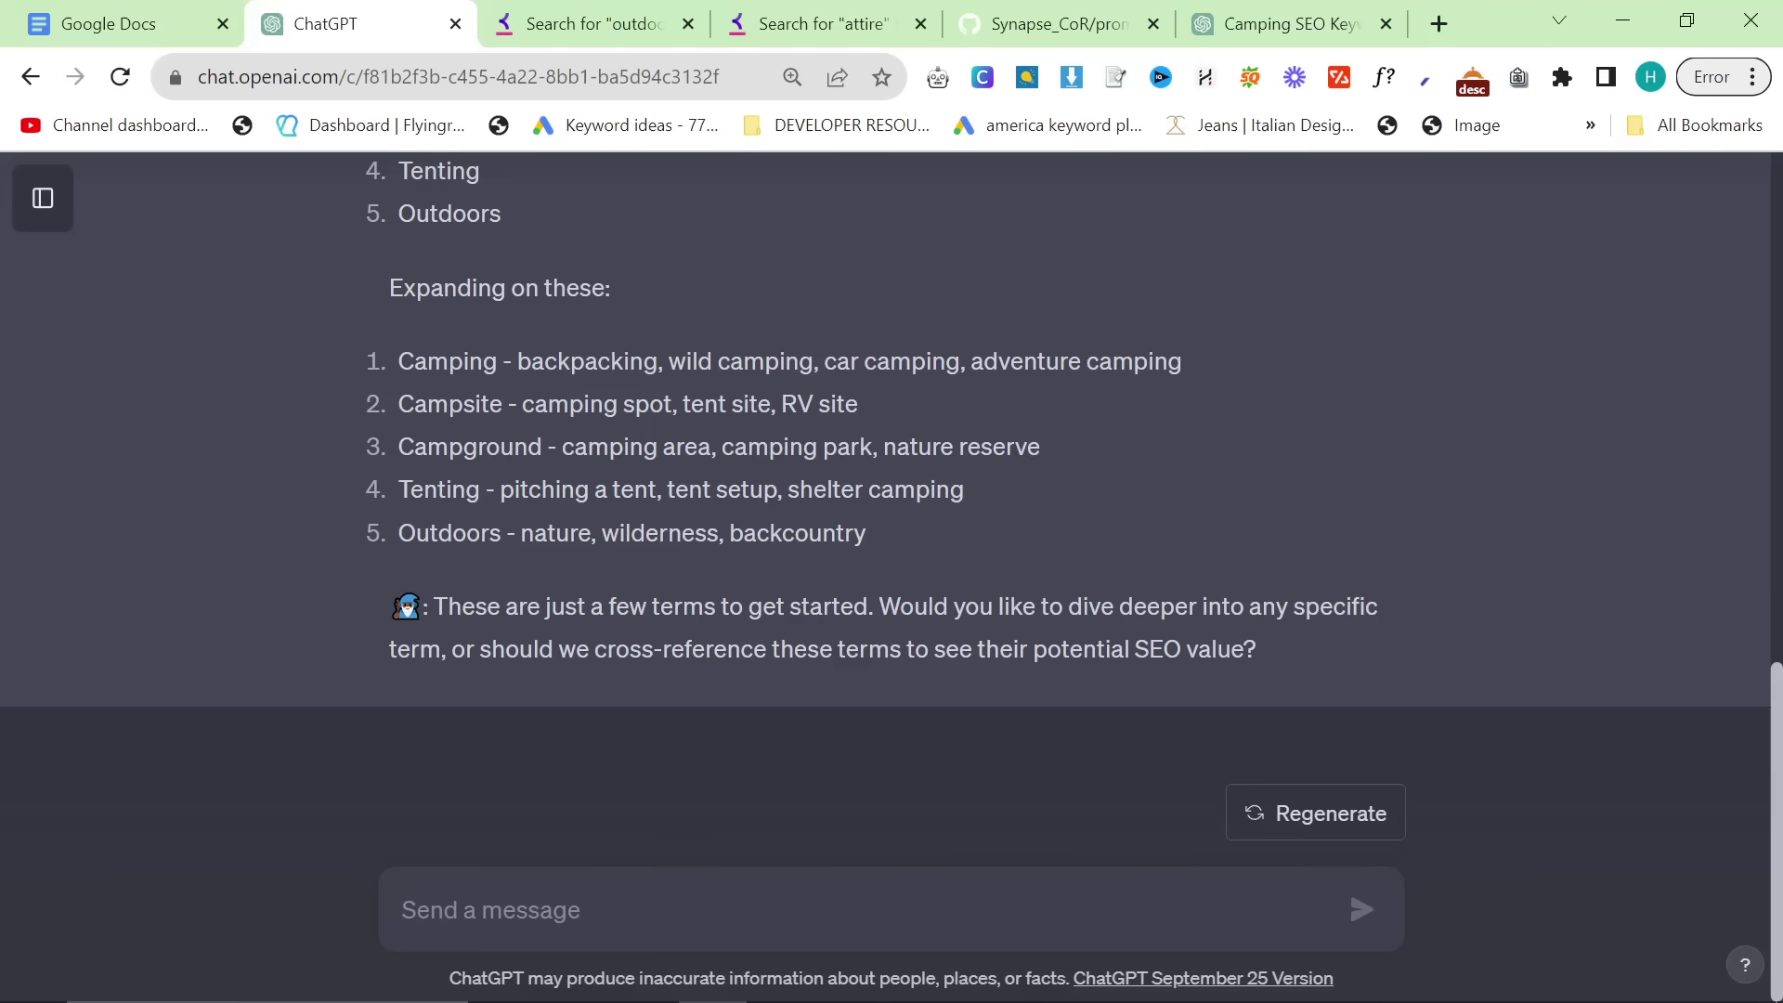
{"action": "type", "text": "These `"}
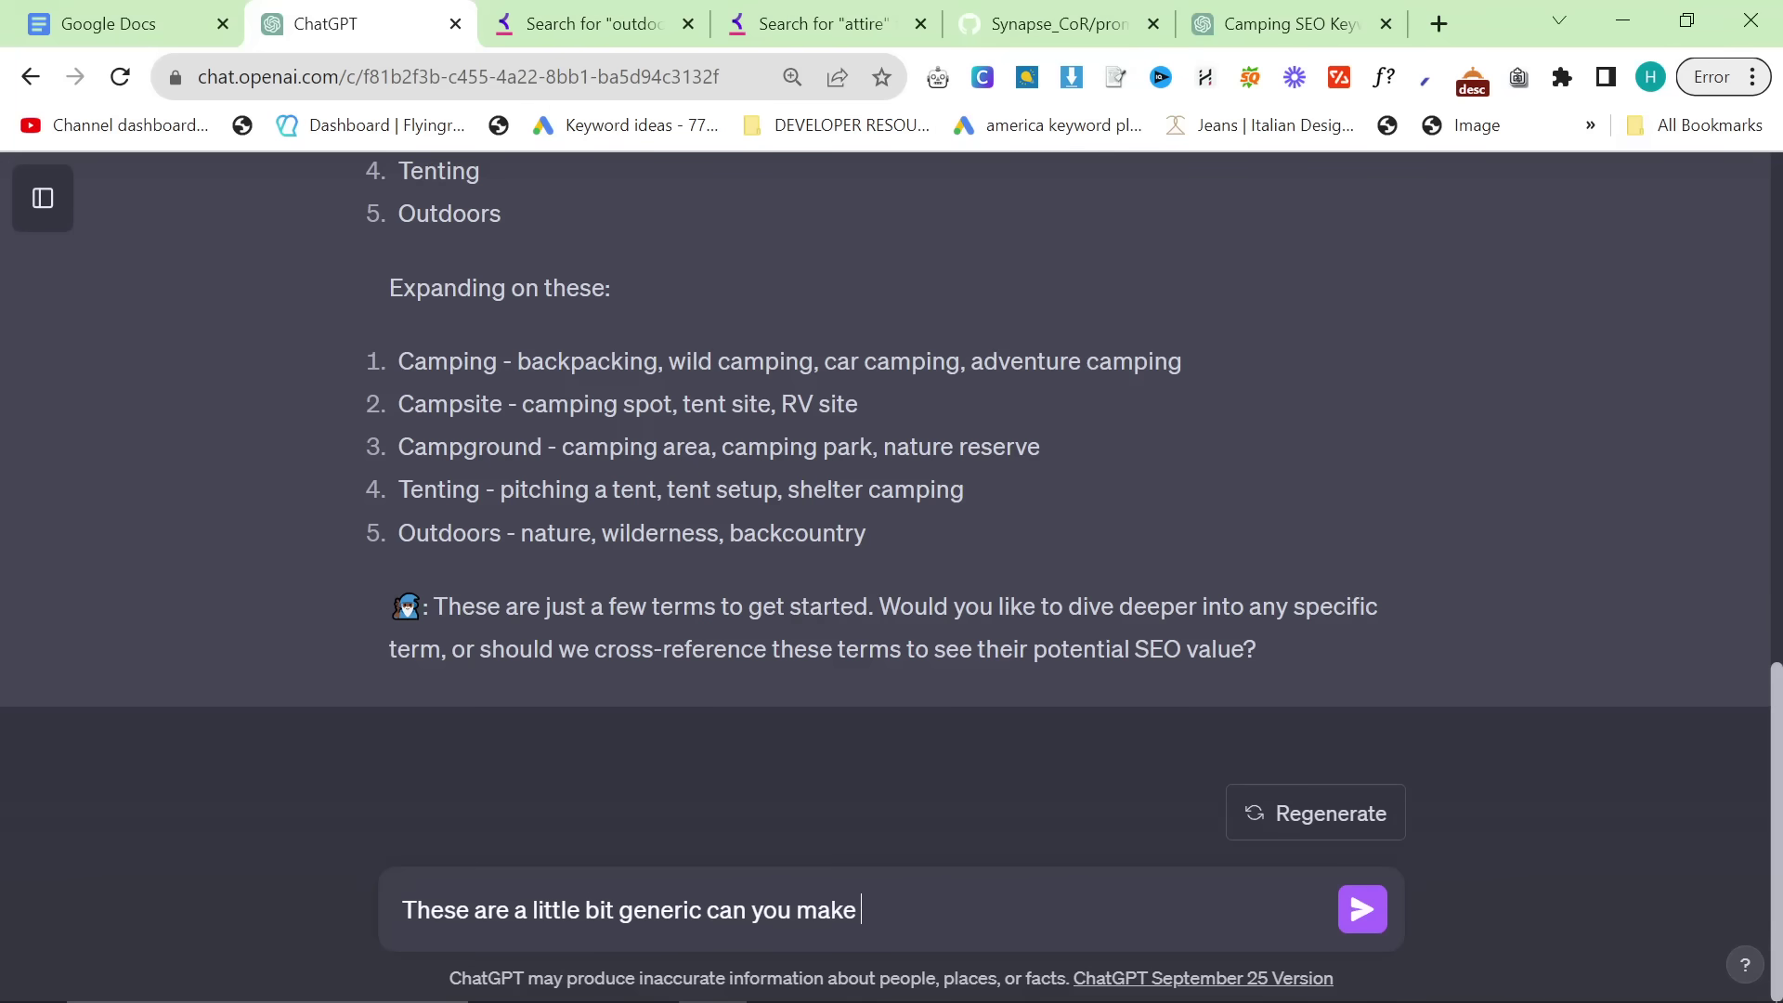
{"action": "left_click", "coordinate": [1291, 24]}
{"action": "scroll", "coordinate": [882, 608], "scroll_direction": "down", "scroll_amount": 10}
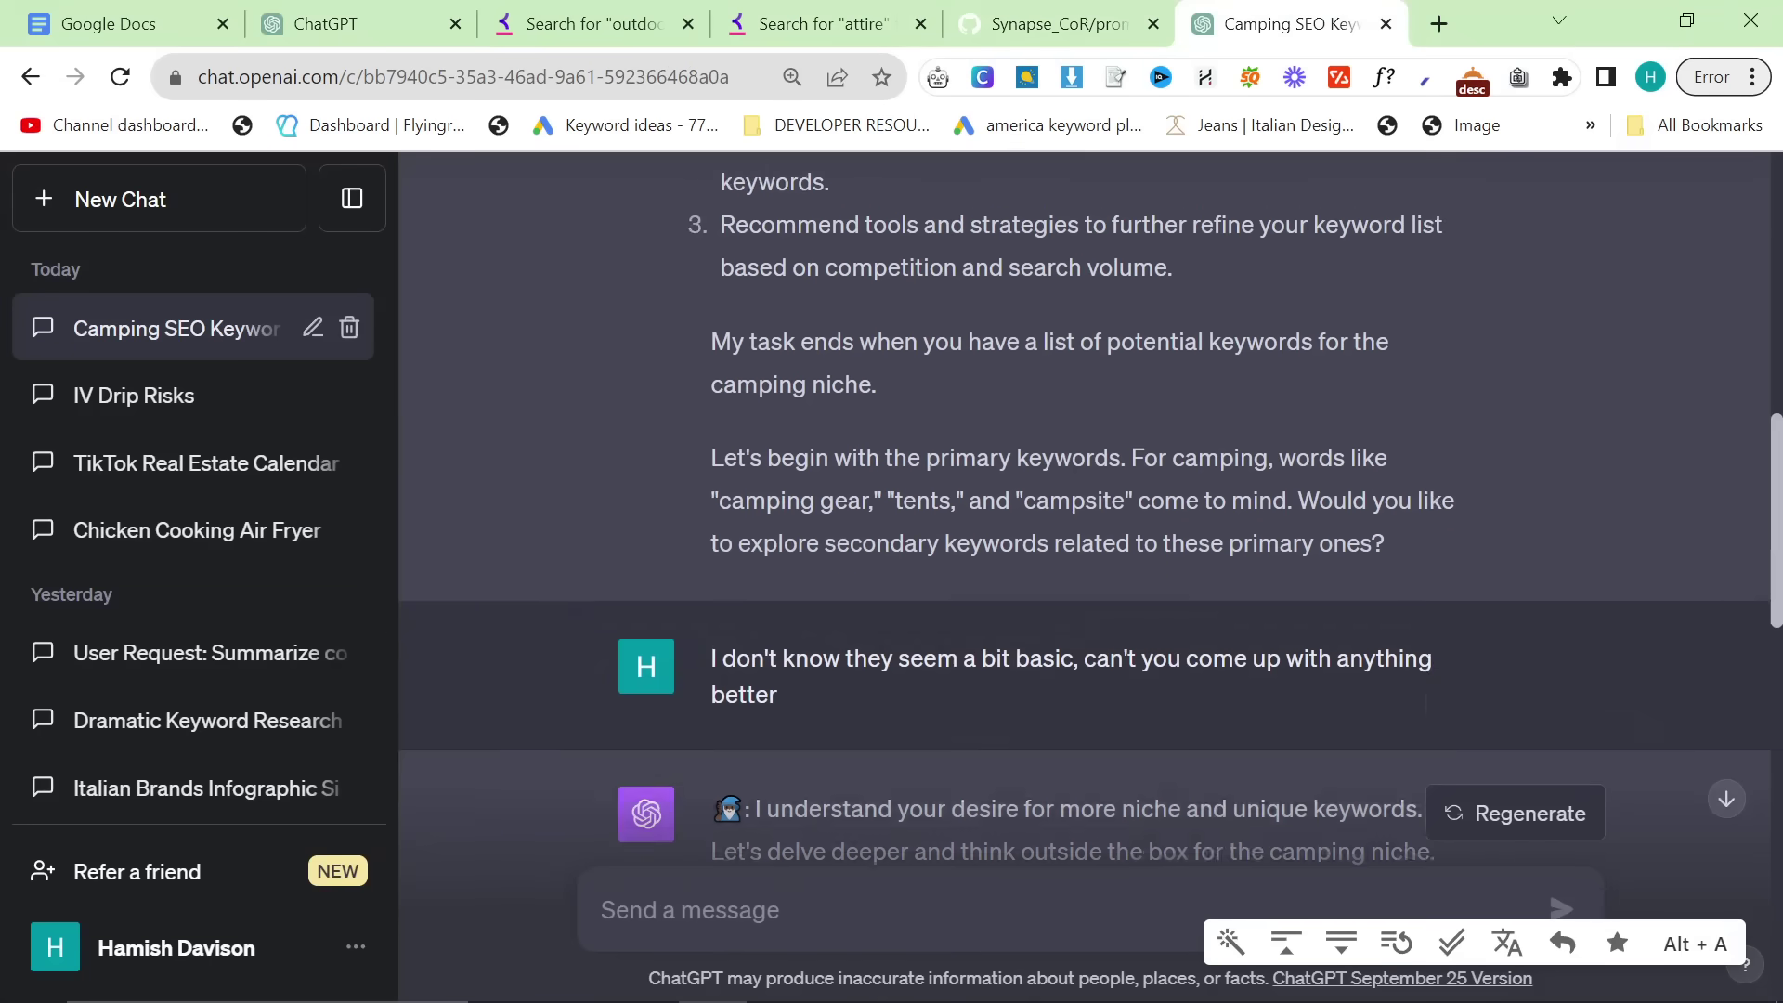
{"action": "triple_click", "coordinate": [1045, 442]}
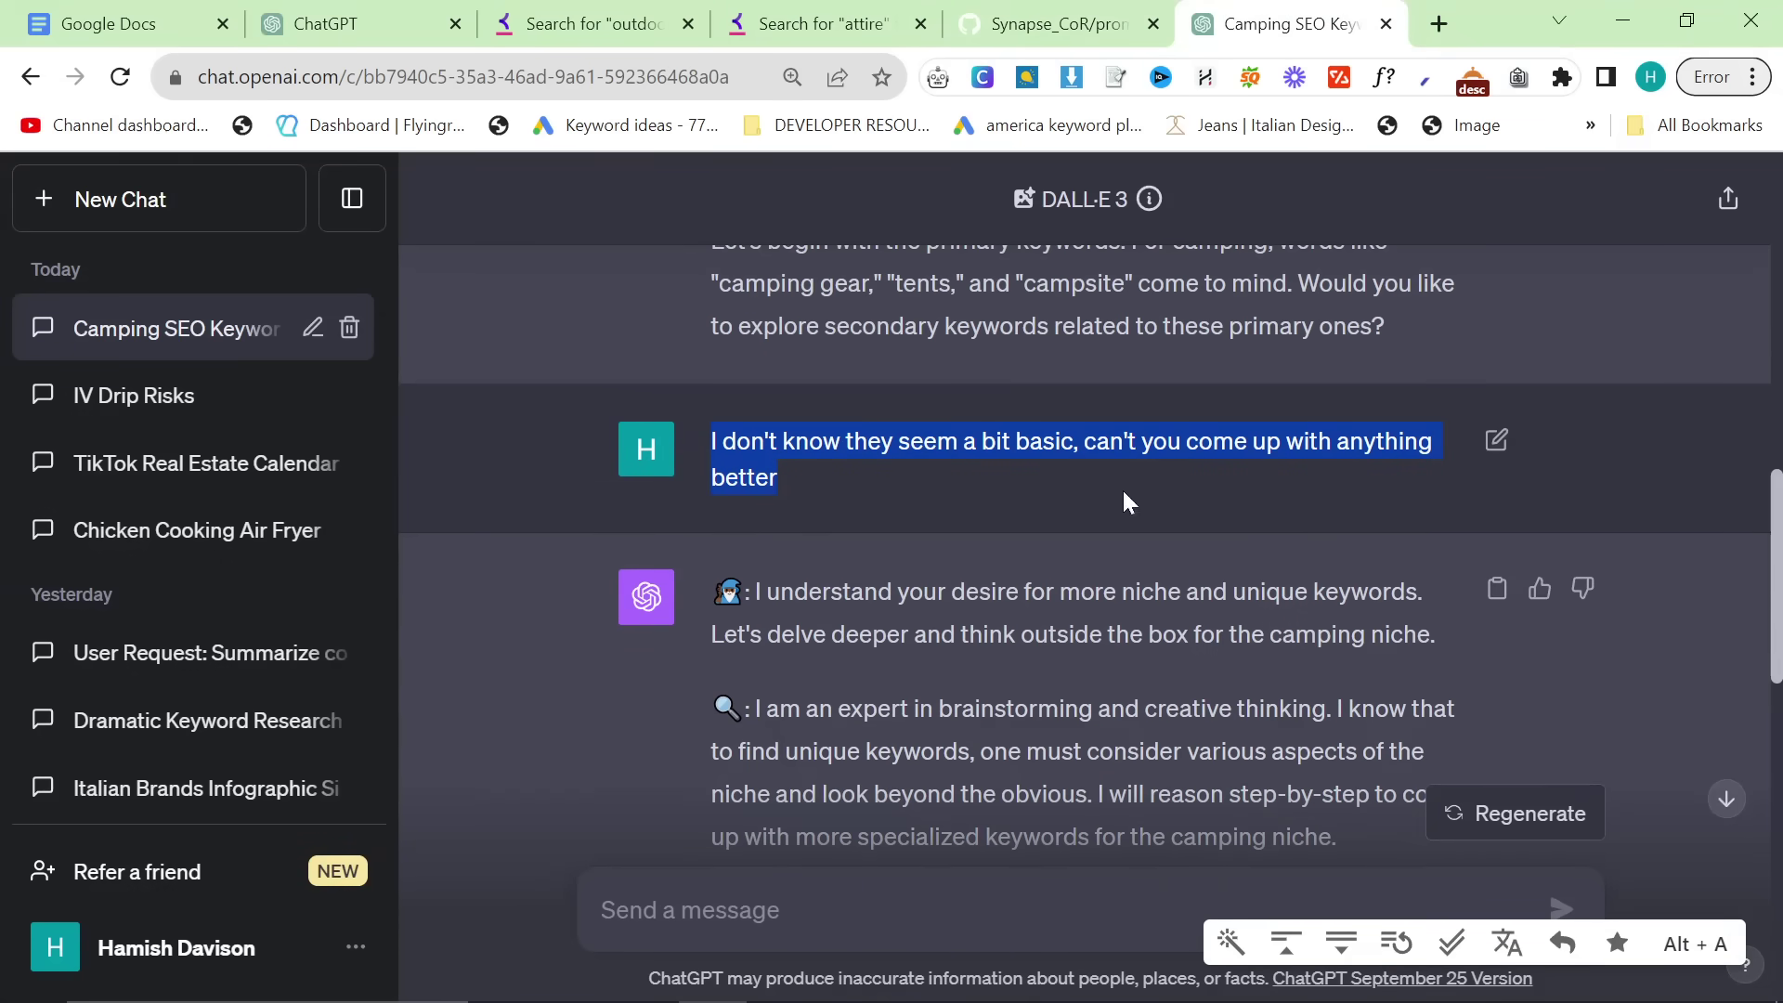
{"action": "key", "text": "ctrl+c"}
{"action": "left_click", "coordinate": [409, 14]}
{"action": "key", "text": "ctrl+a"}
{"action": "key", "text": "ctrl+v"}
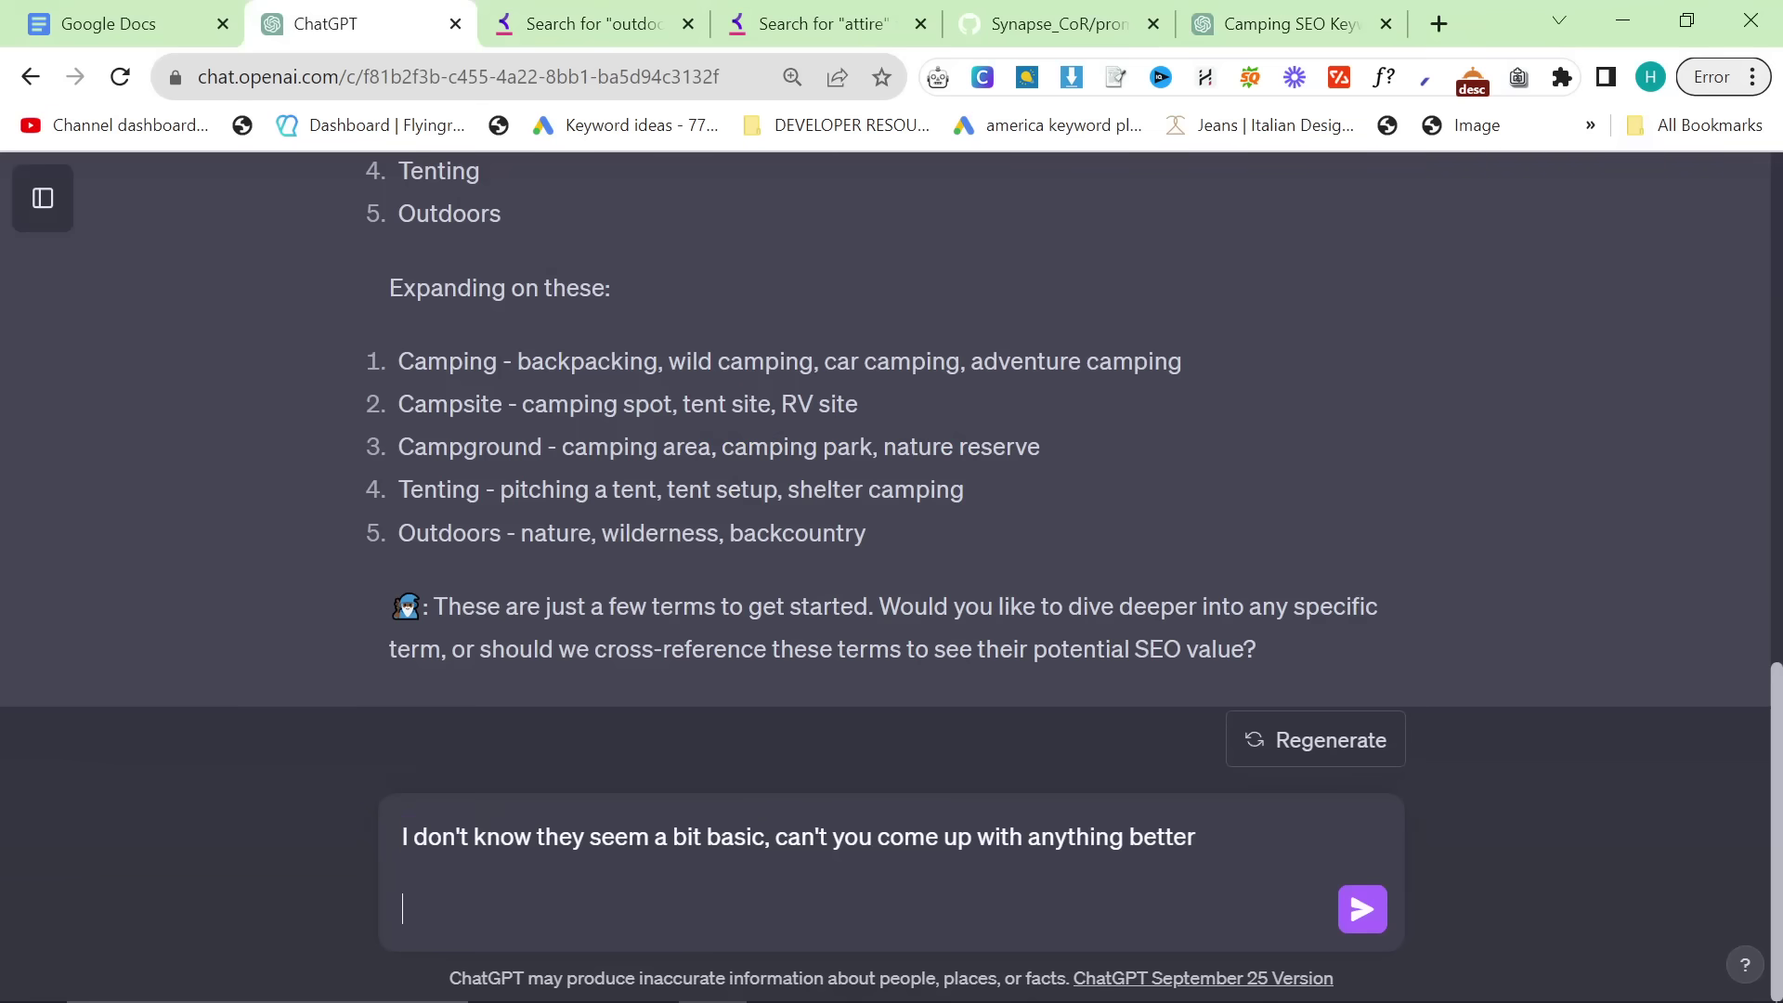
{"action": "key", "text": "Return"}
Step: Select the keyword 'Campsite' in GPT-4's camping keyword list
{"action": "scroll", "coordinate": [810, 490], "scroll_direction": "up", "scroll_amount": 5}
{"action": "type", "text": "`"}
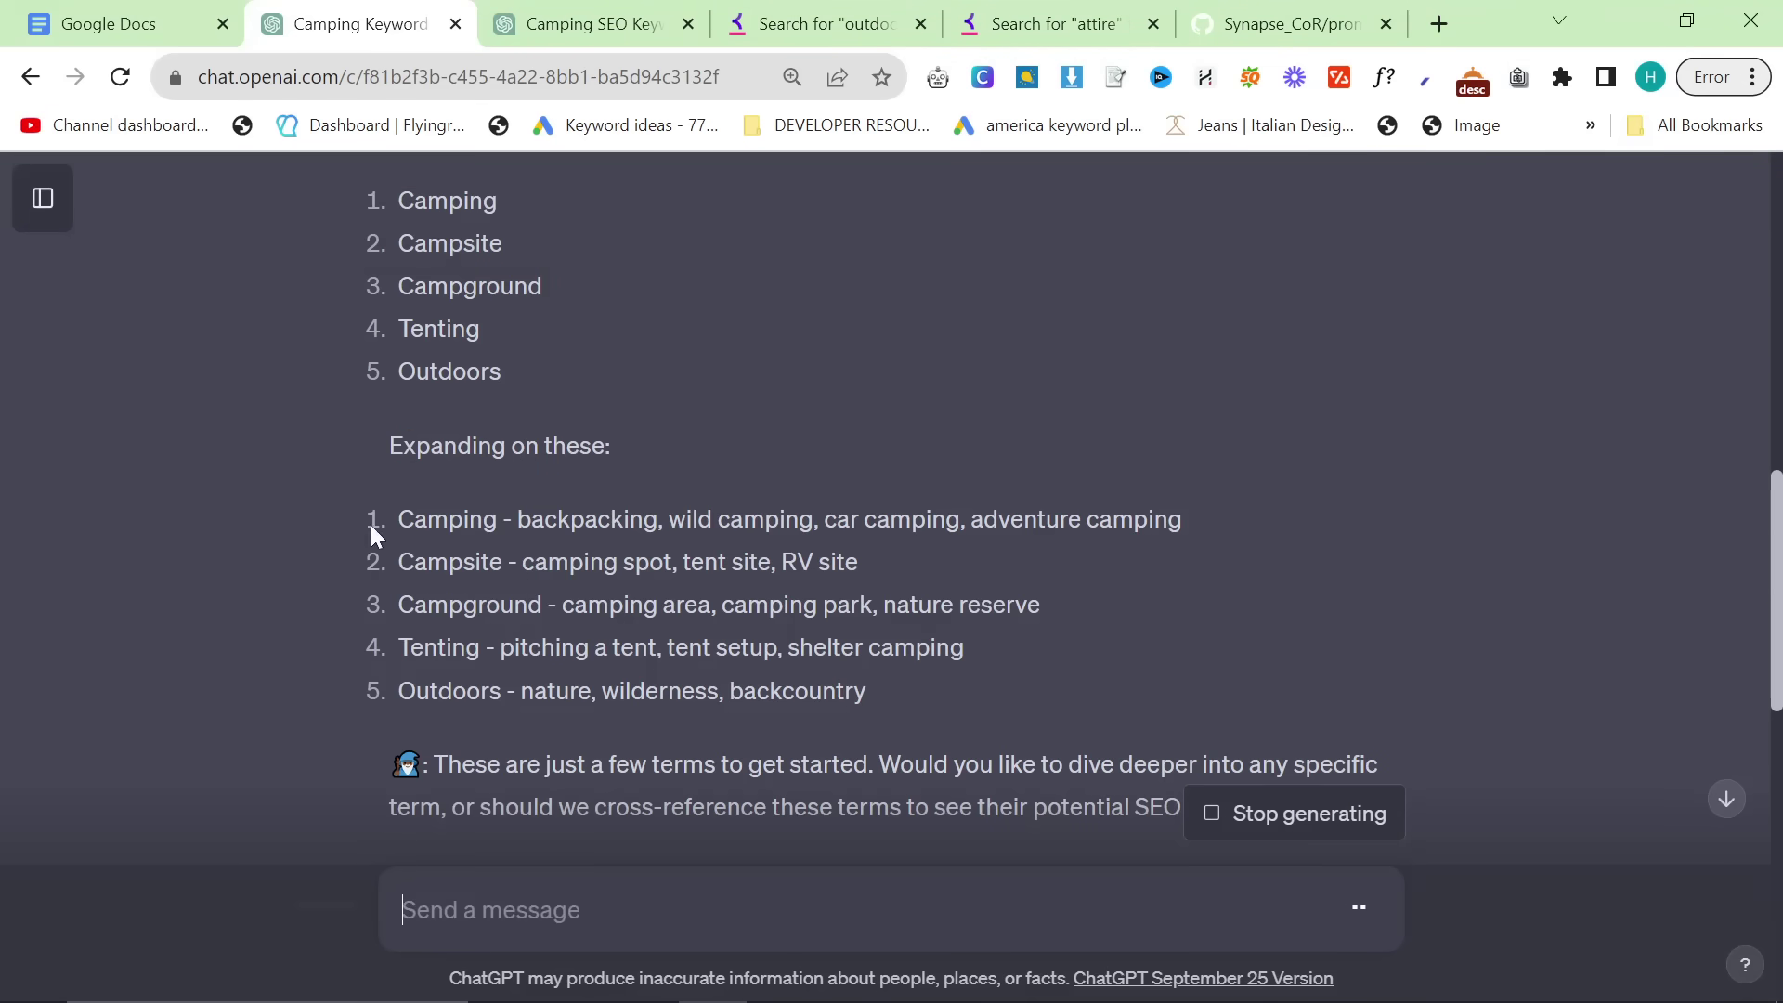
{"action": "double_click", "coordinate": [450, 562]}
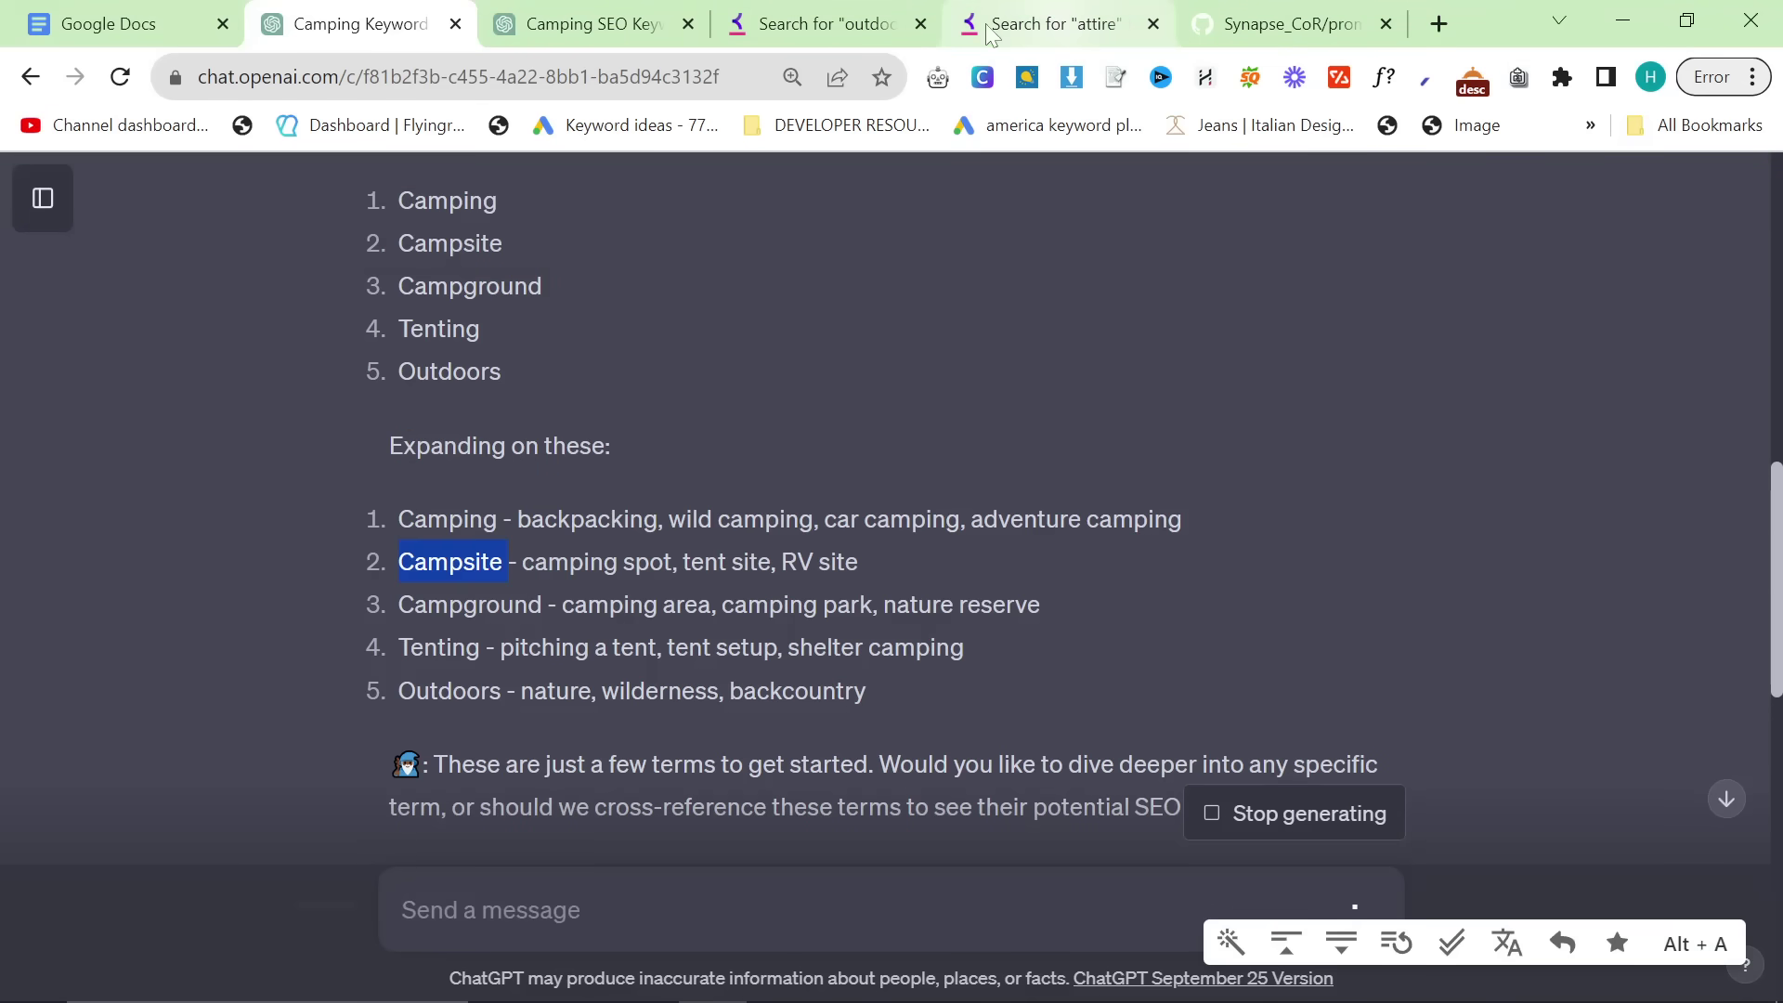
Step: Replace 'attire' with 'Campsite' in Keyword Tool's search and run it
{"action": "left_click_drag", "start_coordinate": [1049, 23], "coordinate": [595, 23]}
{"action": "scroll", "coordinate": [426, 546], "scroll_direction": "up", "scroll_amount": 10}
{"action": "key", "text": "ctrl+a"}
{"action": "key", "text": "ctrl+v"}
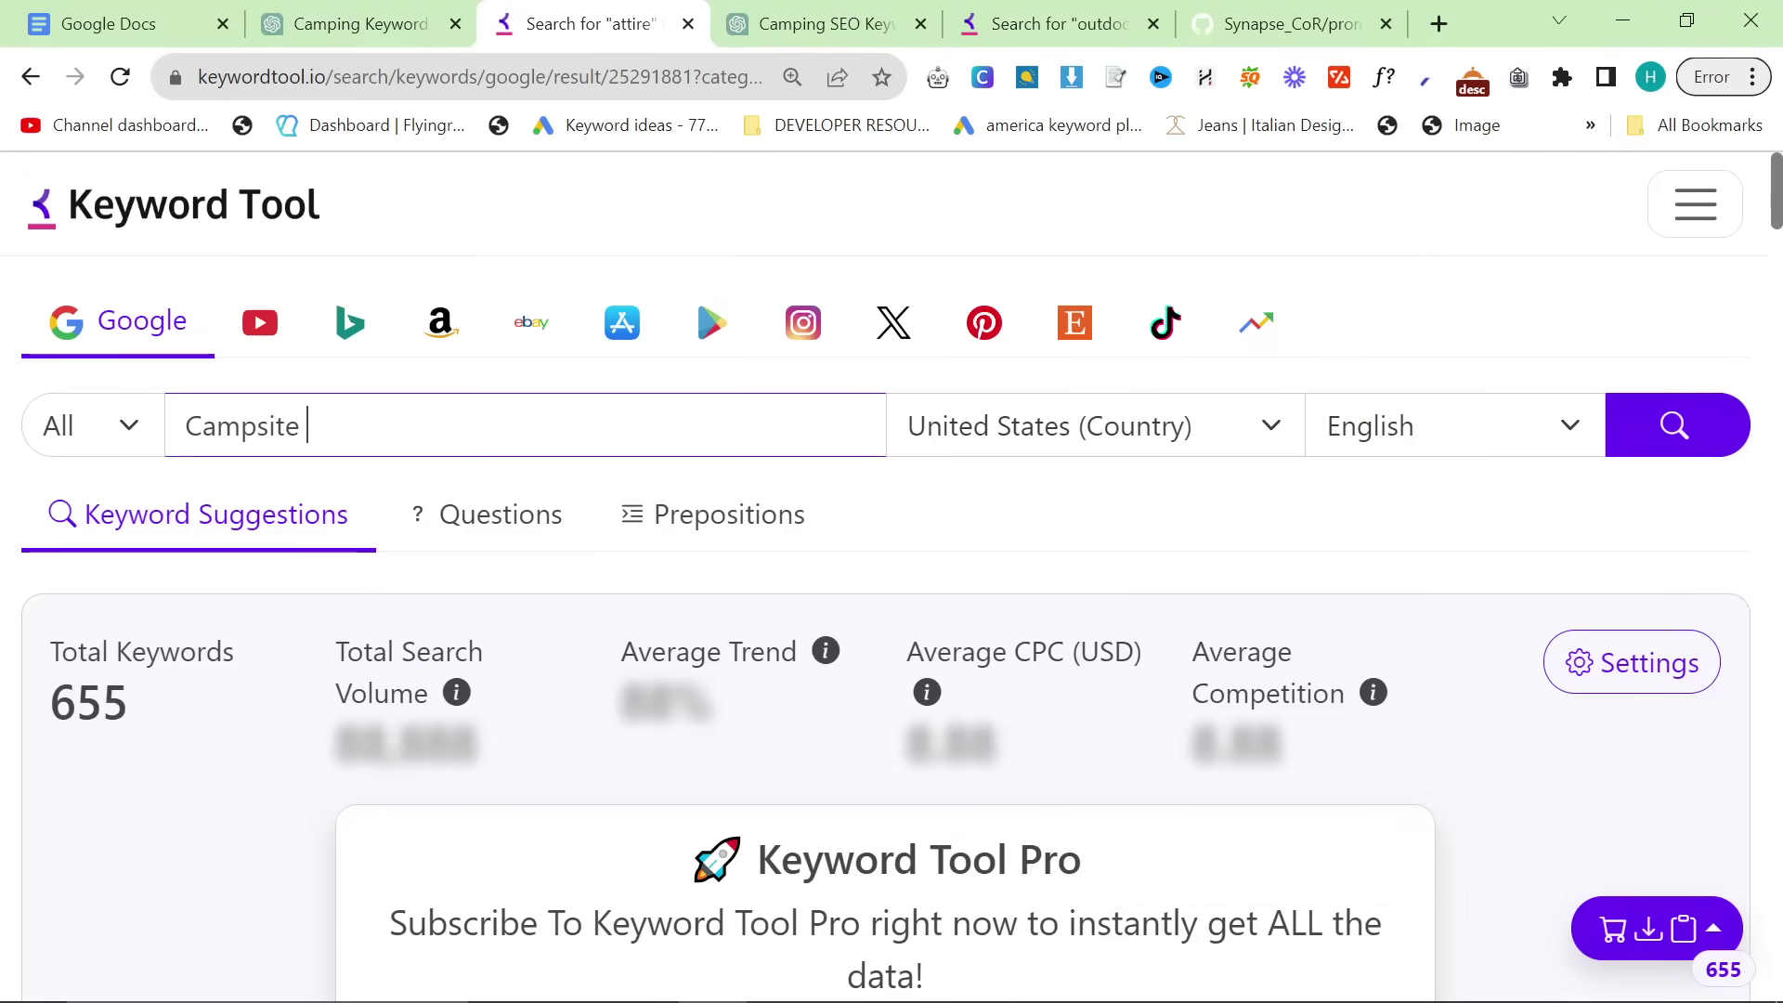
{"action": "key", "text": "Return"}
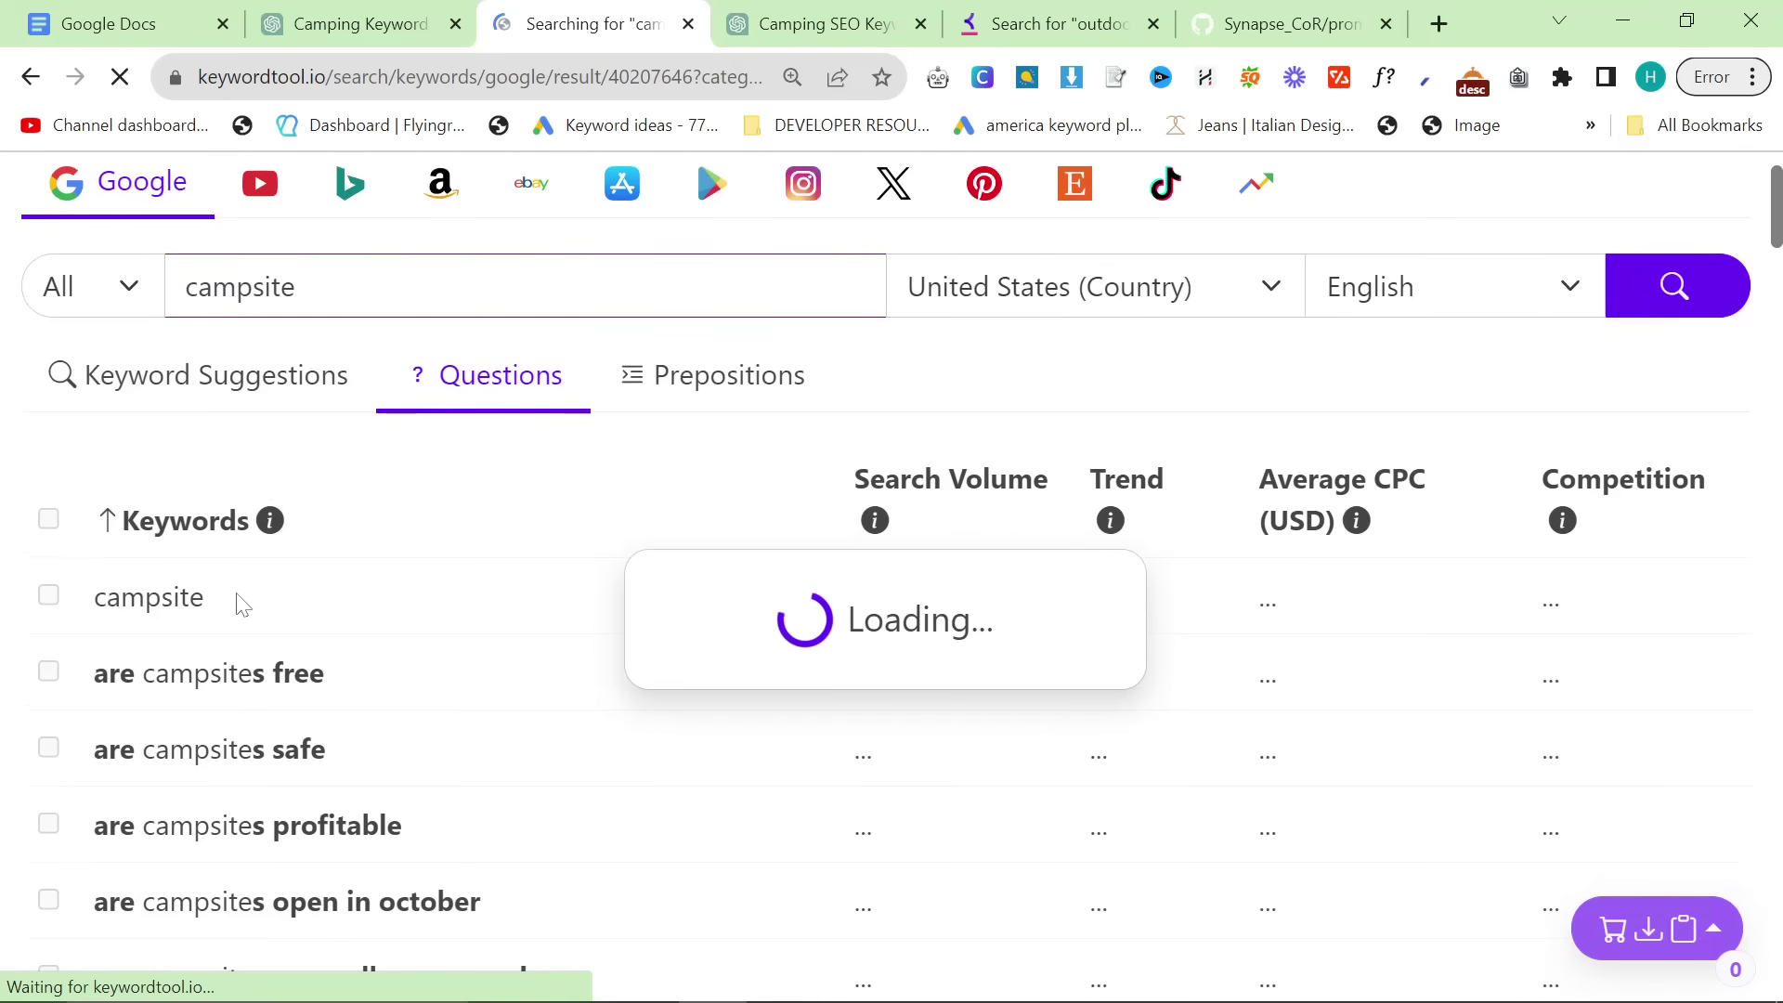
Step: Select all 127 campsite question keywords and copy them
{"action": "scroll", "coordinate": [239, 605], "scroll_direction": "down", "scroll_amount": 8}
{"action": "scroll", "coordinate": [269, 641], "scroll_direction": "down", "scroll_amount": 1}
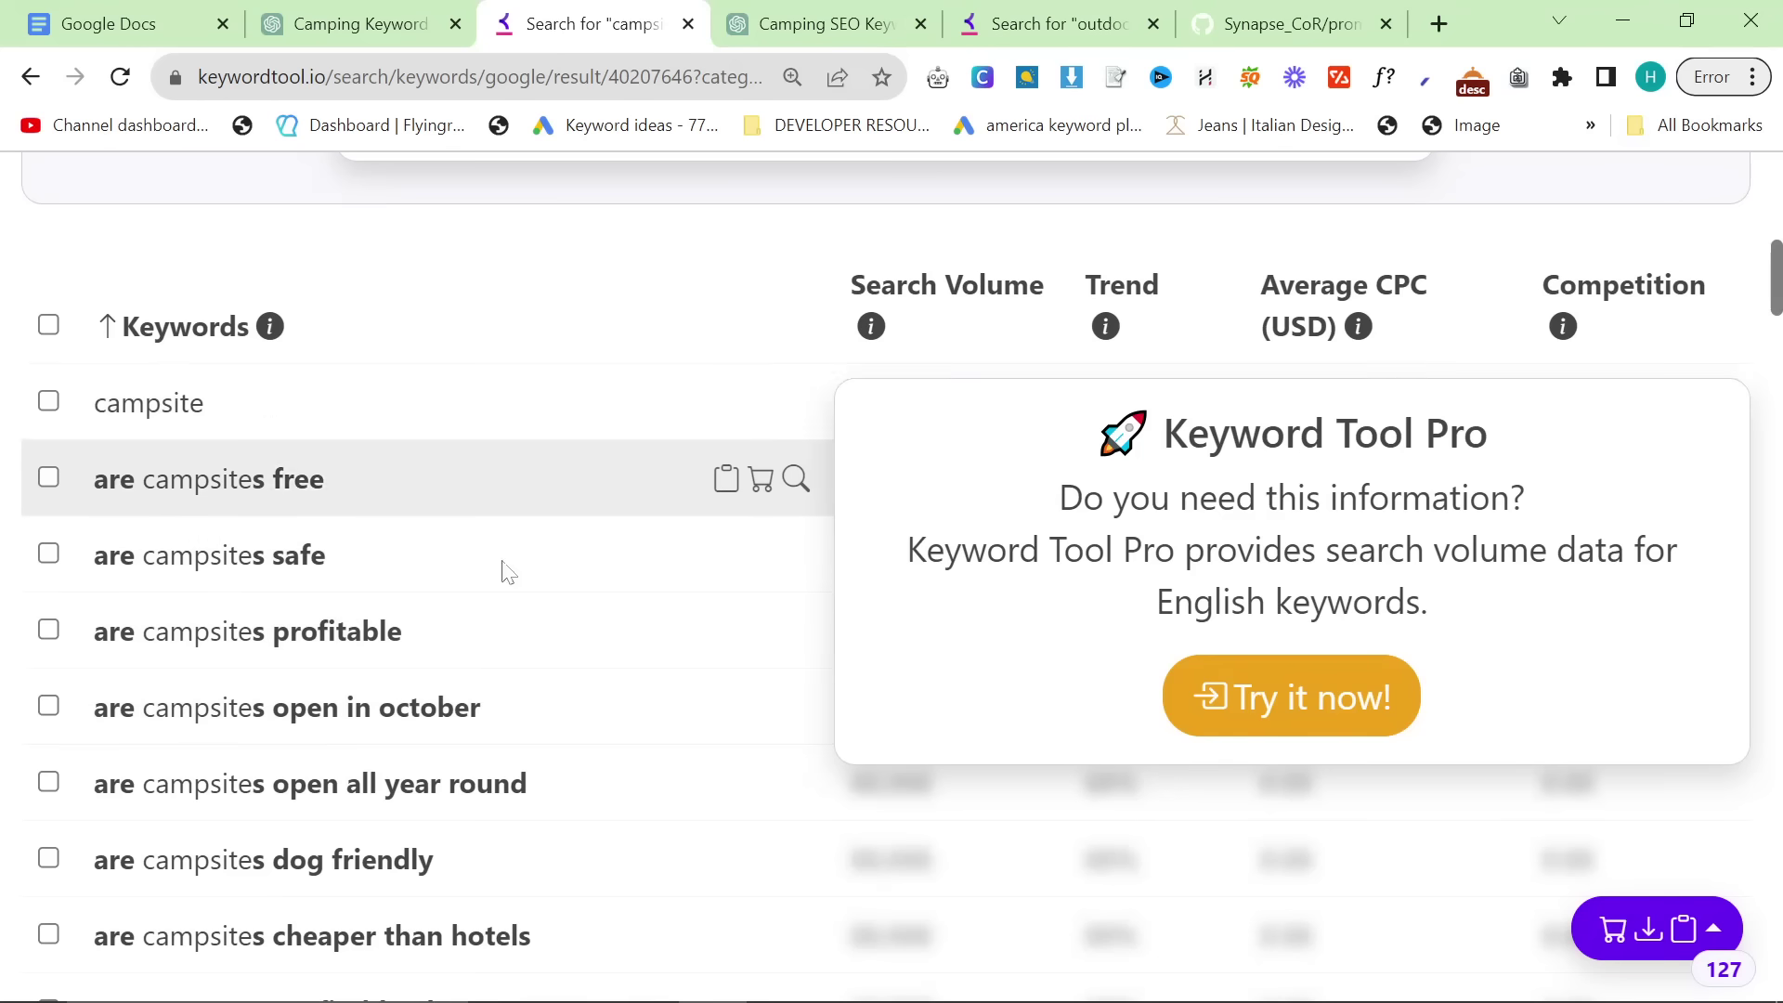
{"action": "scroll", "coordinate": [654, 678], "scroll_direction": "down", "scroll_amount": 4}
{"action": "scroll", "coordinate": [585, 692], "scroll_direction": "down", "scroll_amount": 10}
{"action": "scroll", "coordinate": [586, 697], "scroll_direction": "up", "scroll_amount": 15}
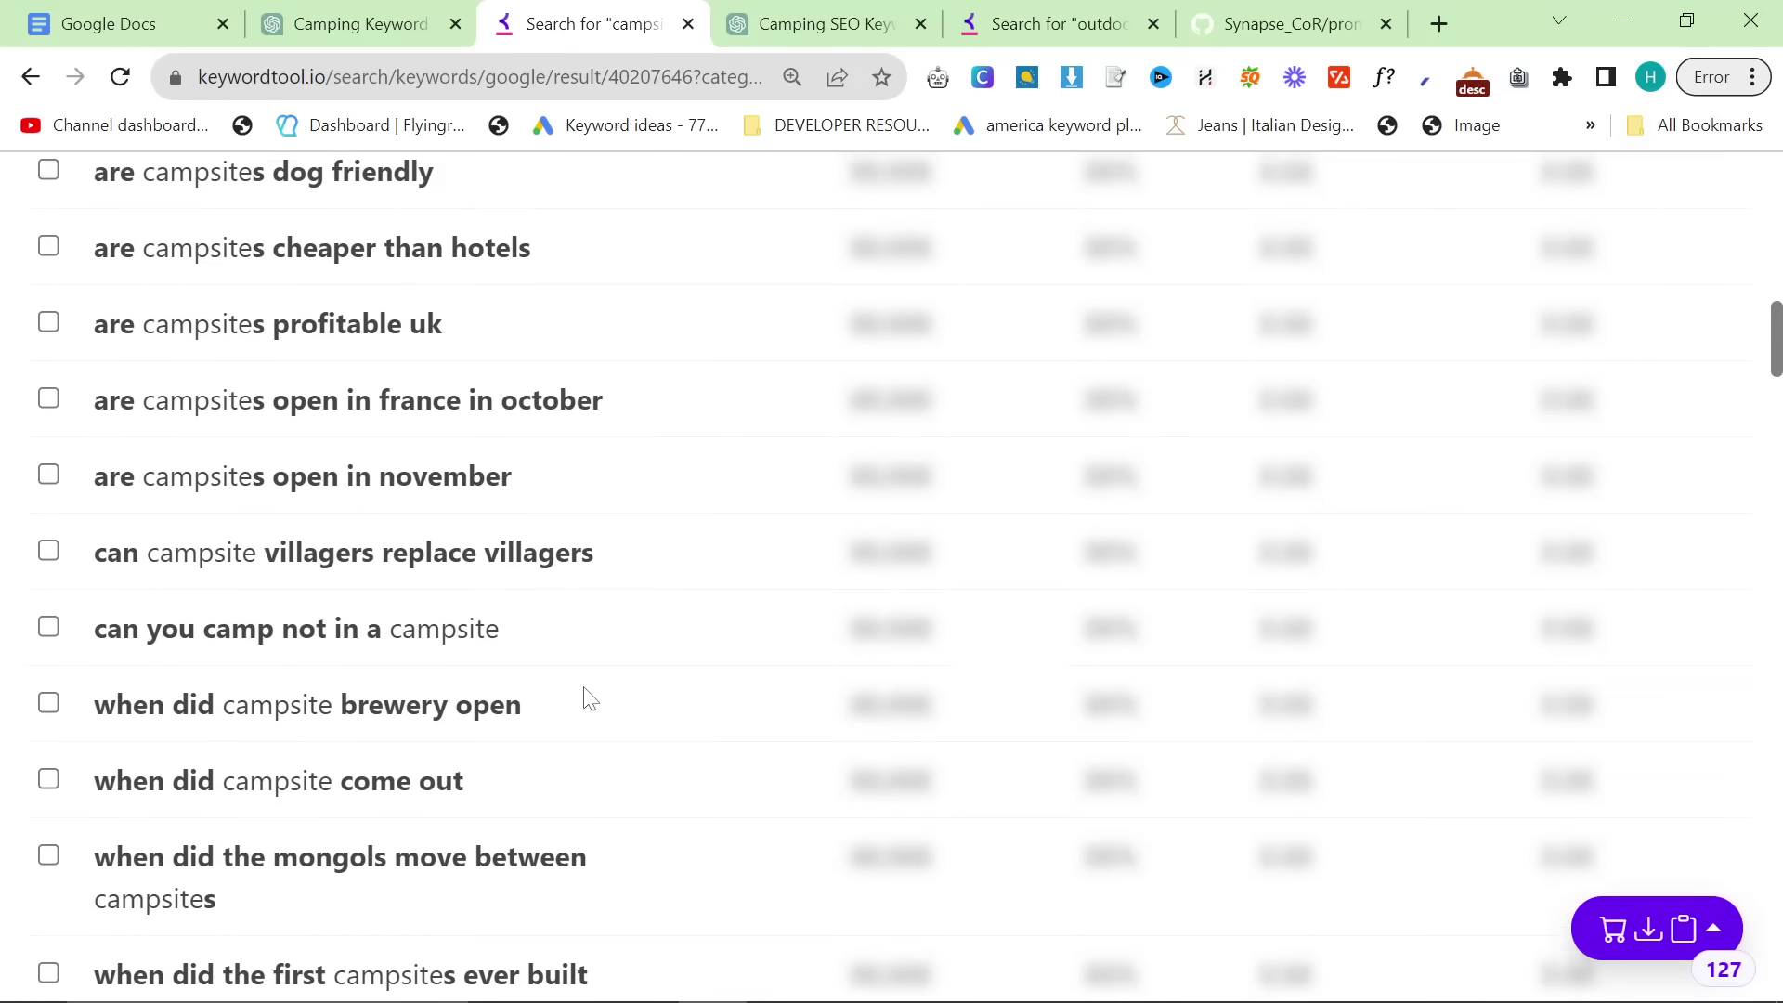
{"action": "scroll", "coordinate": [587, 698], "scroll_direction": "up", "scroll_amount": 2}
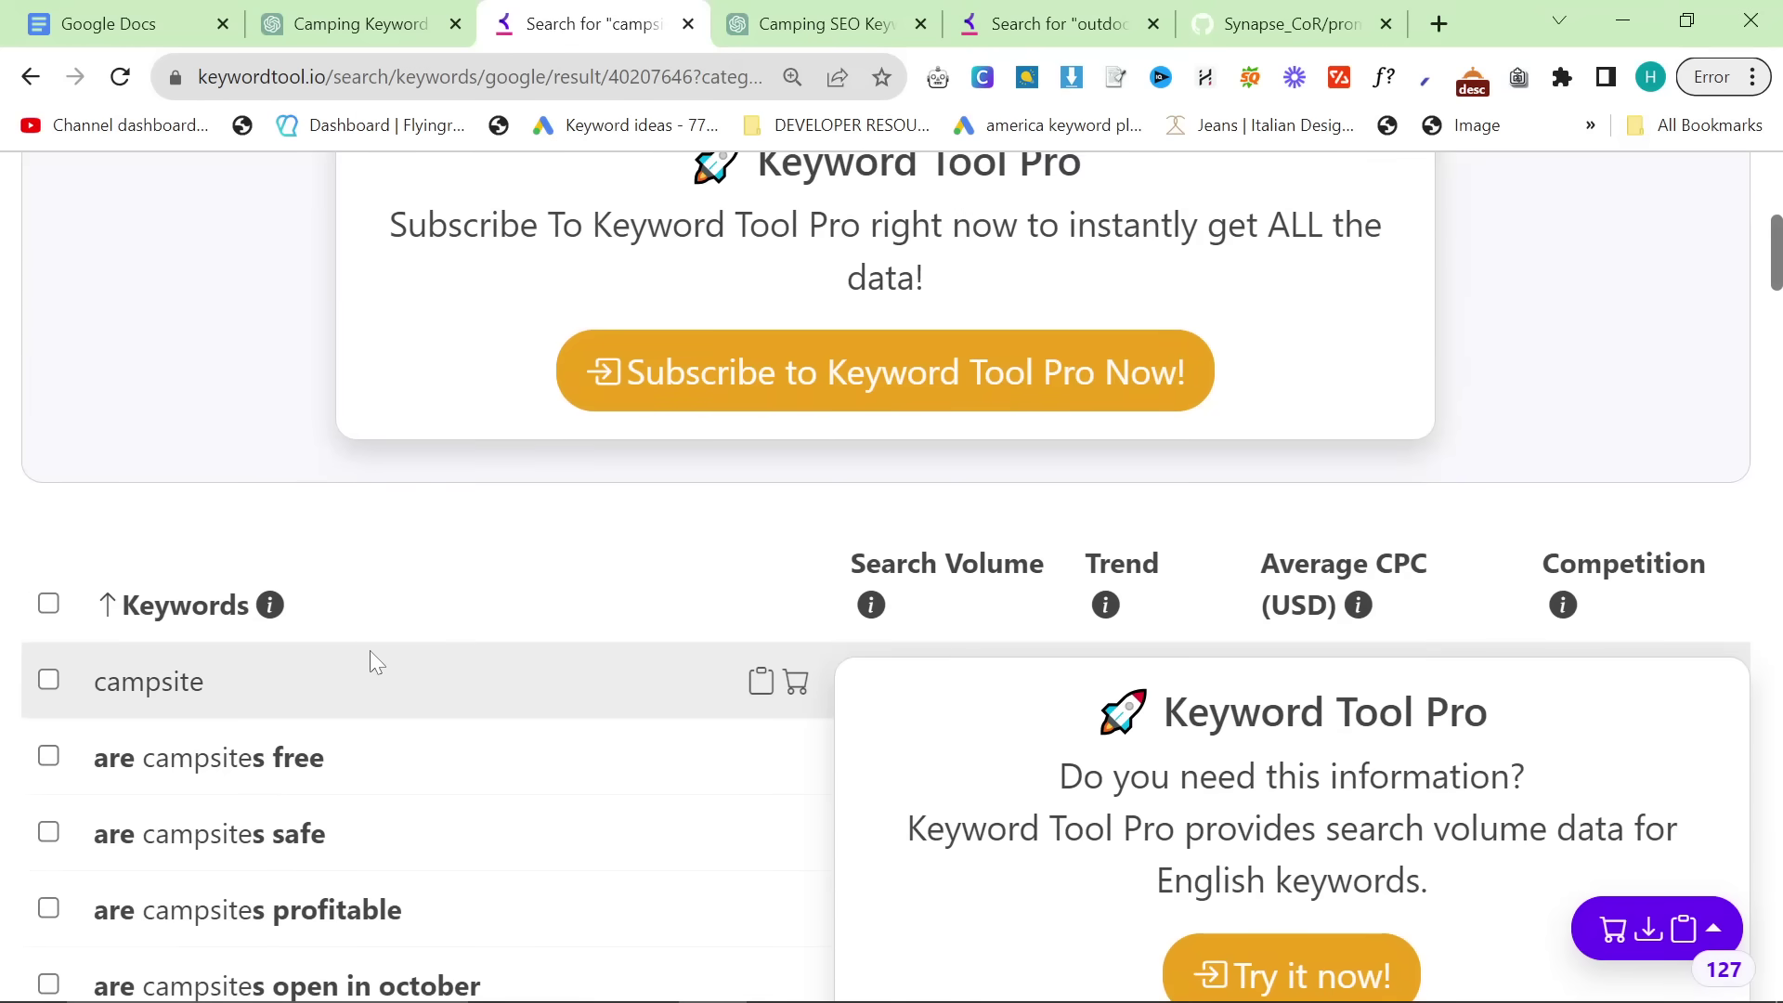
{"action": "left_click", "coordinate": [49, 604]}
{"action": "left_click", "coordinate": [1710, 930]}
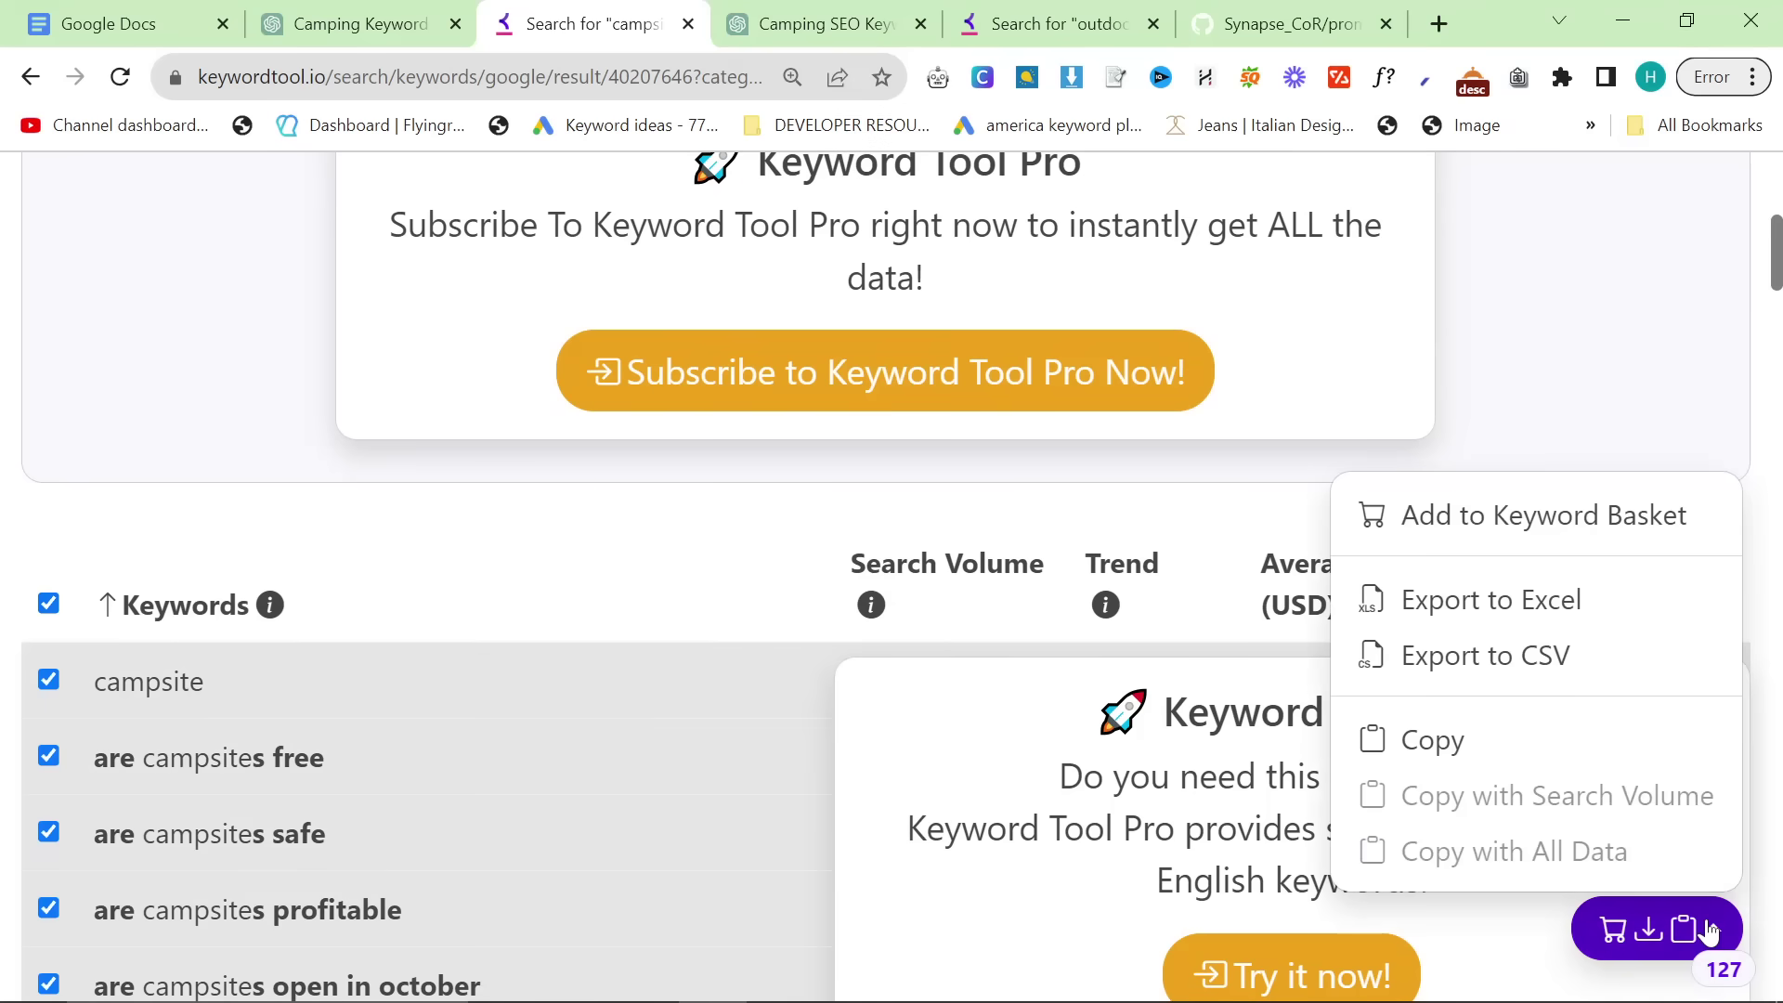
{"action": "left_click", "coordinate": [1428, 740]}
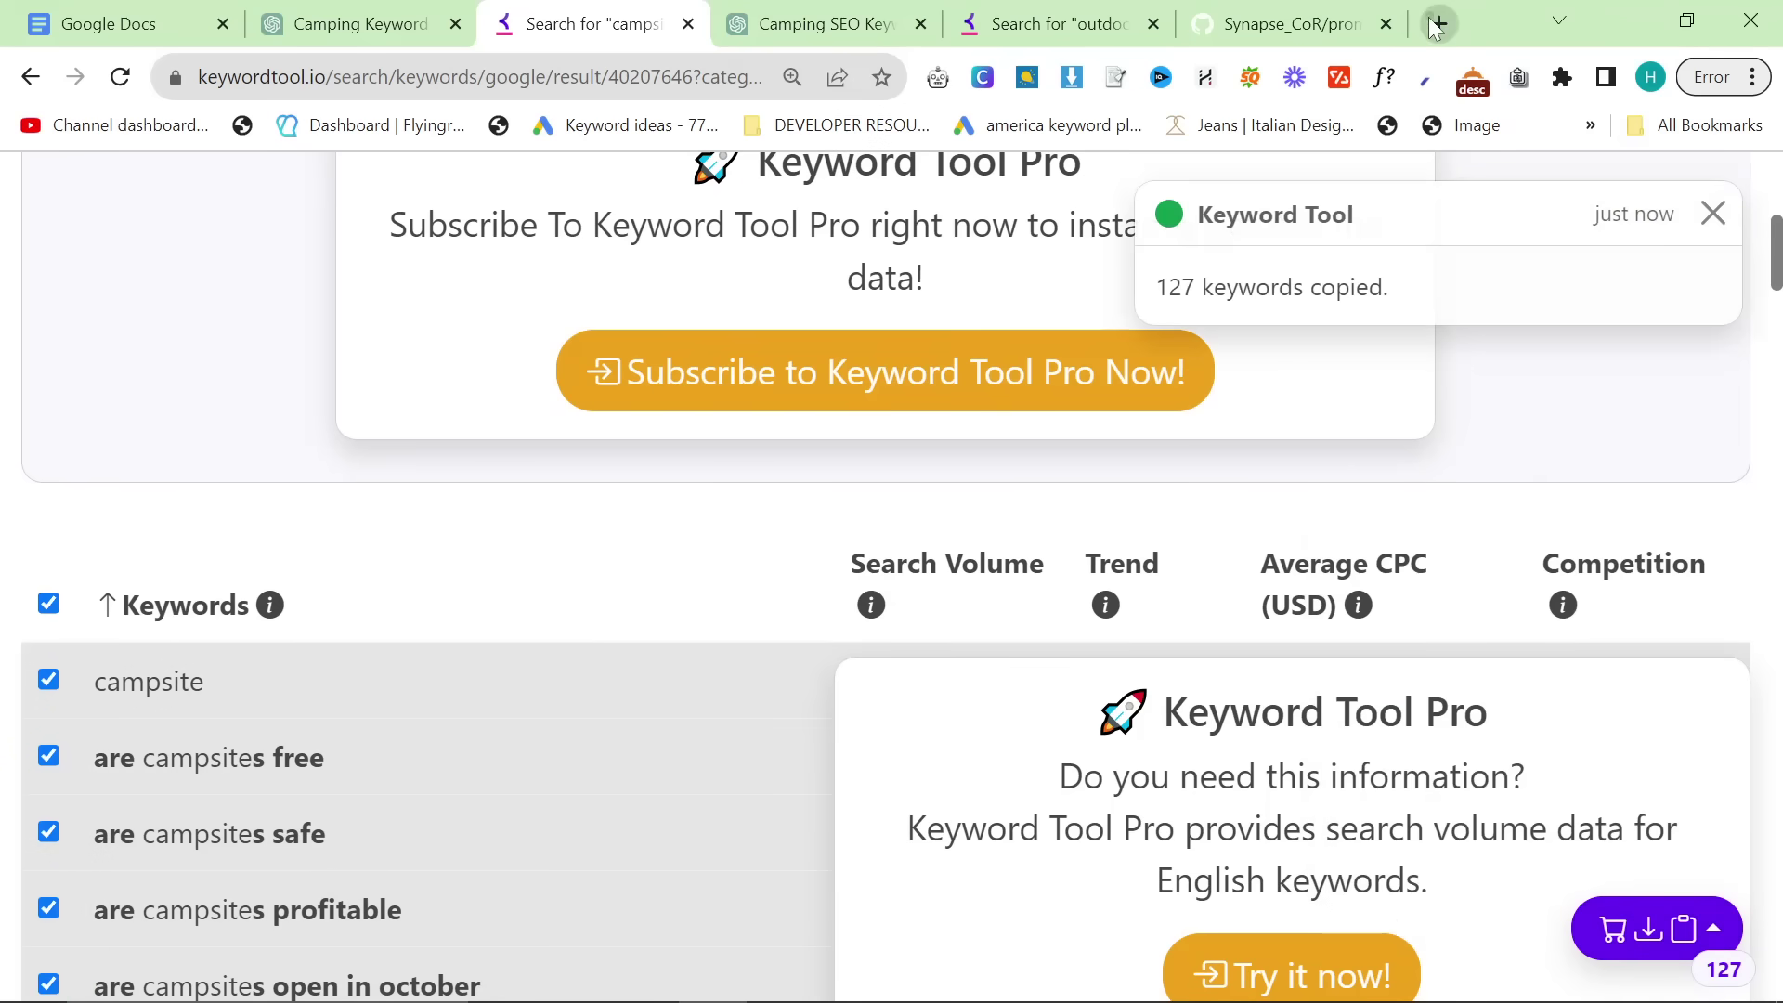
{"action": "left_click", "coordinate": [1437, 23]}
Step: Create a new Google Sheet and paste the 127 campsite keywords into column A
{"action": "type", "text": "shee"}
{"action": "key", "text": "Return"}
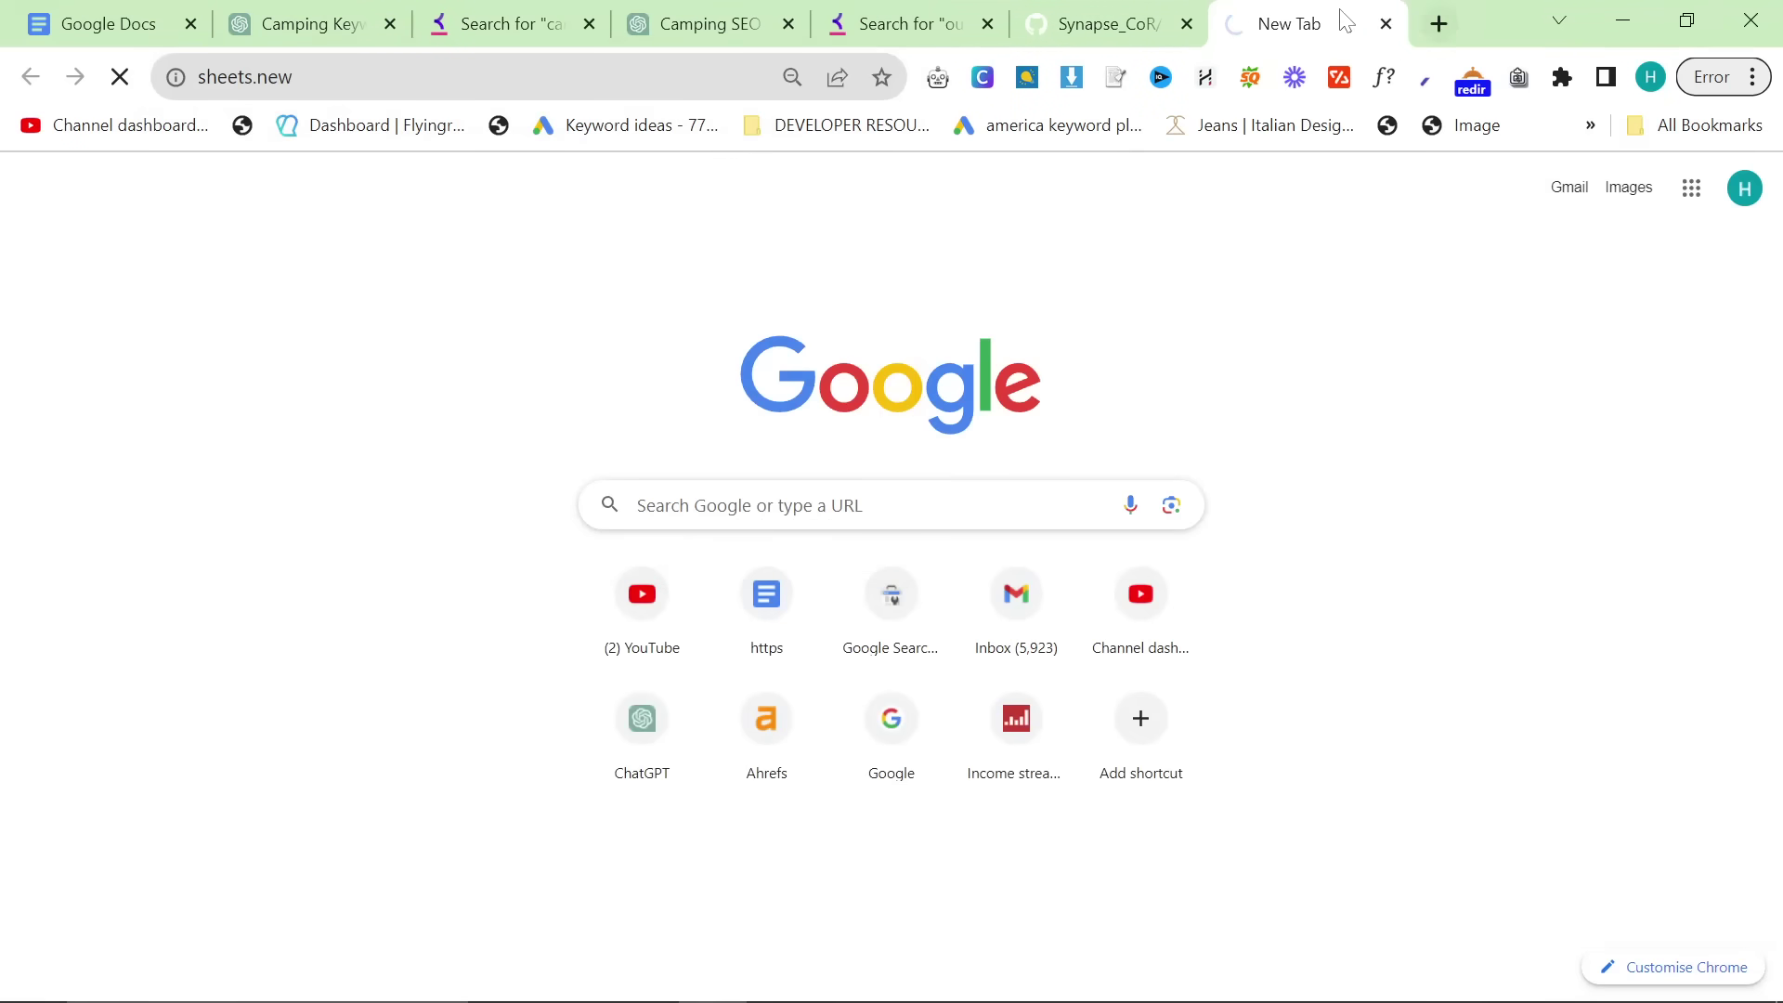
{"action": "left_click_drag", "start_coordinate": [1347, 20], "coordinate": [914, 22]}
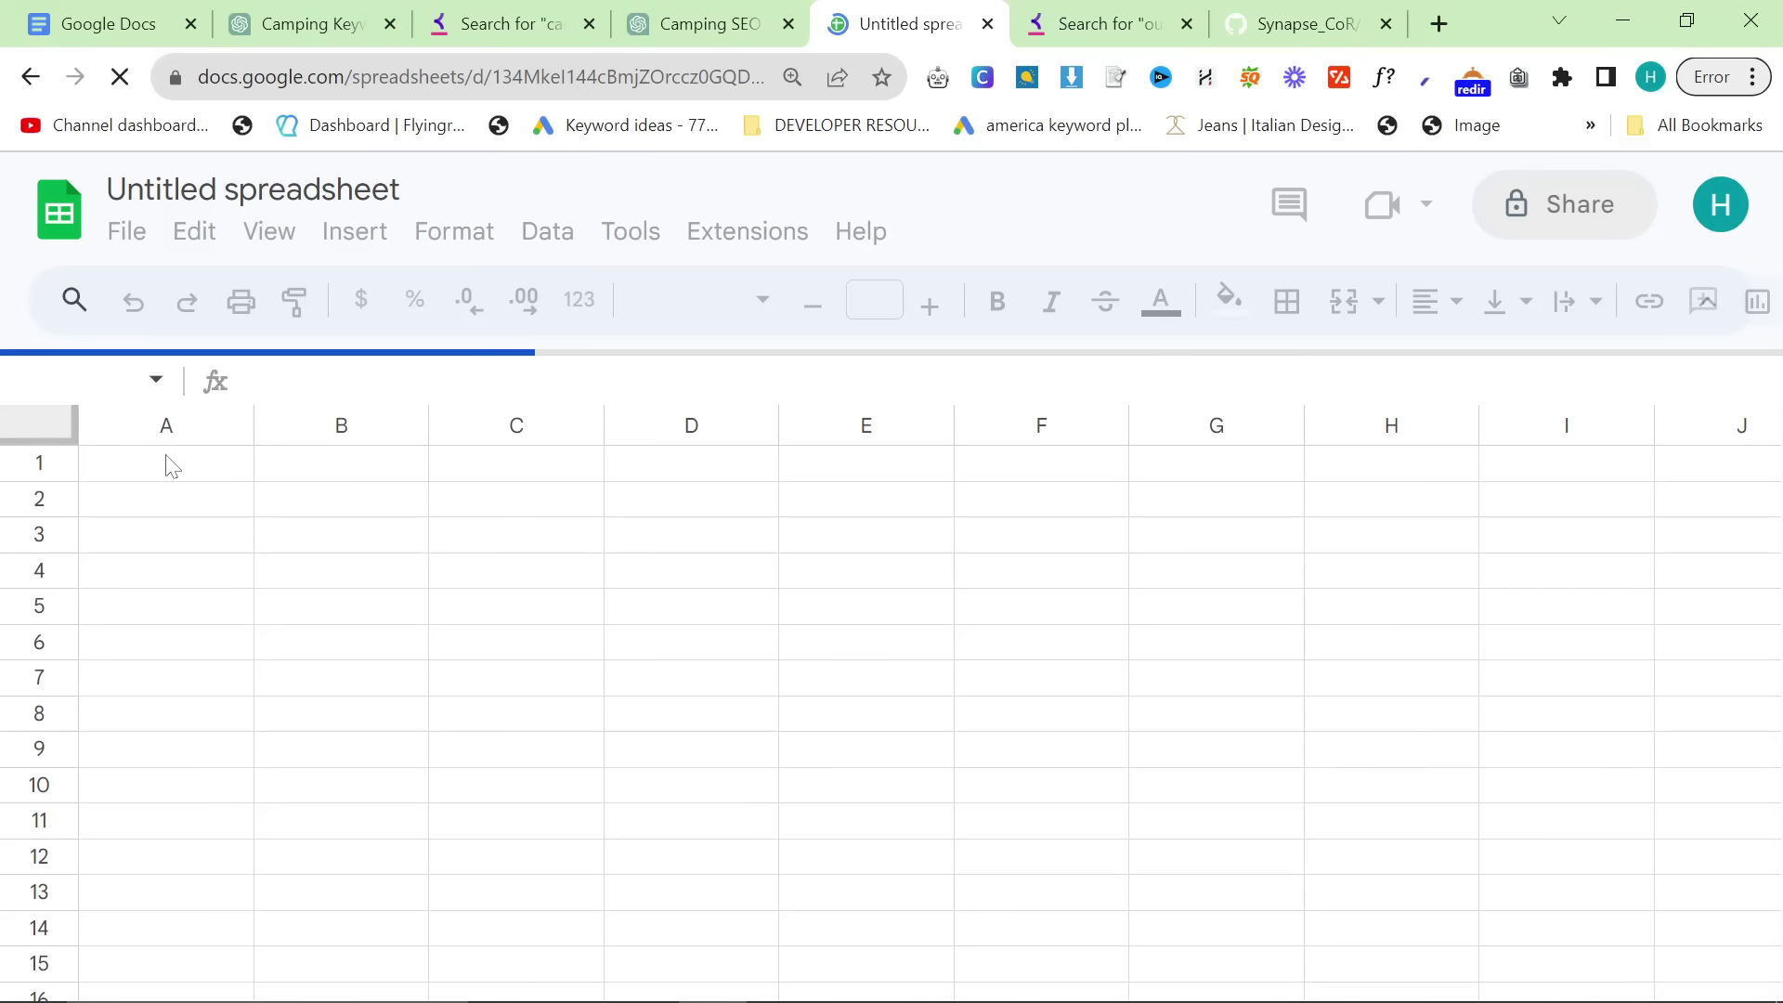
{"action": "key", "text": "ctrl+v"}
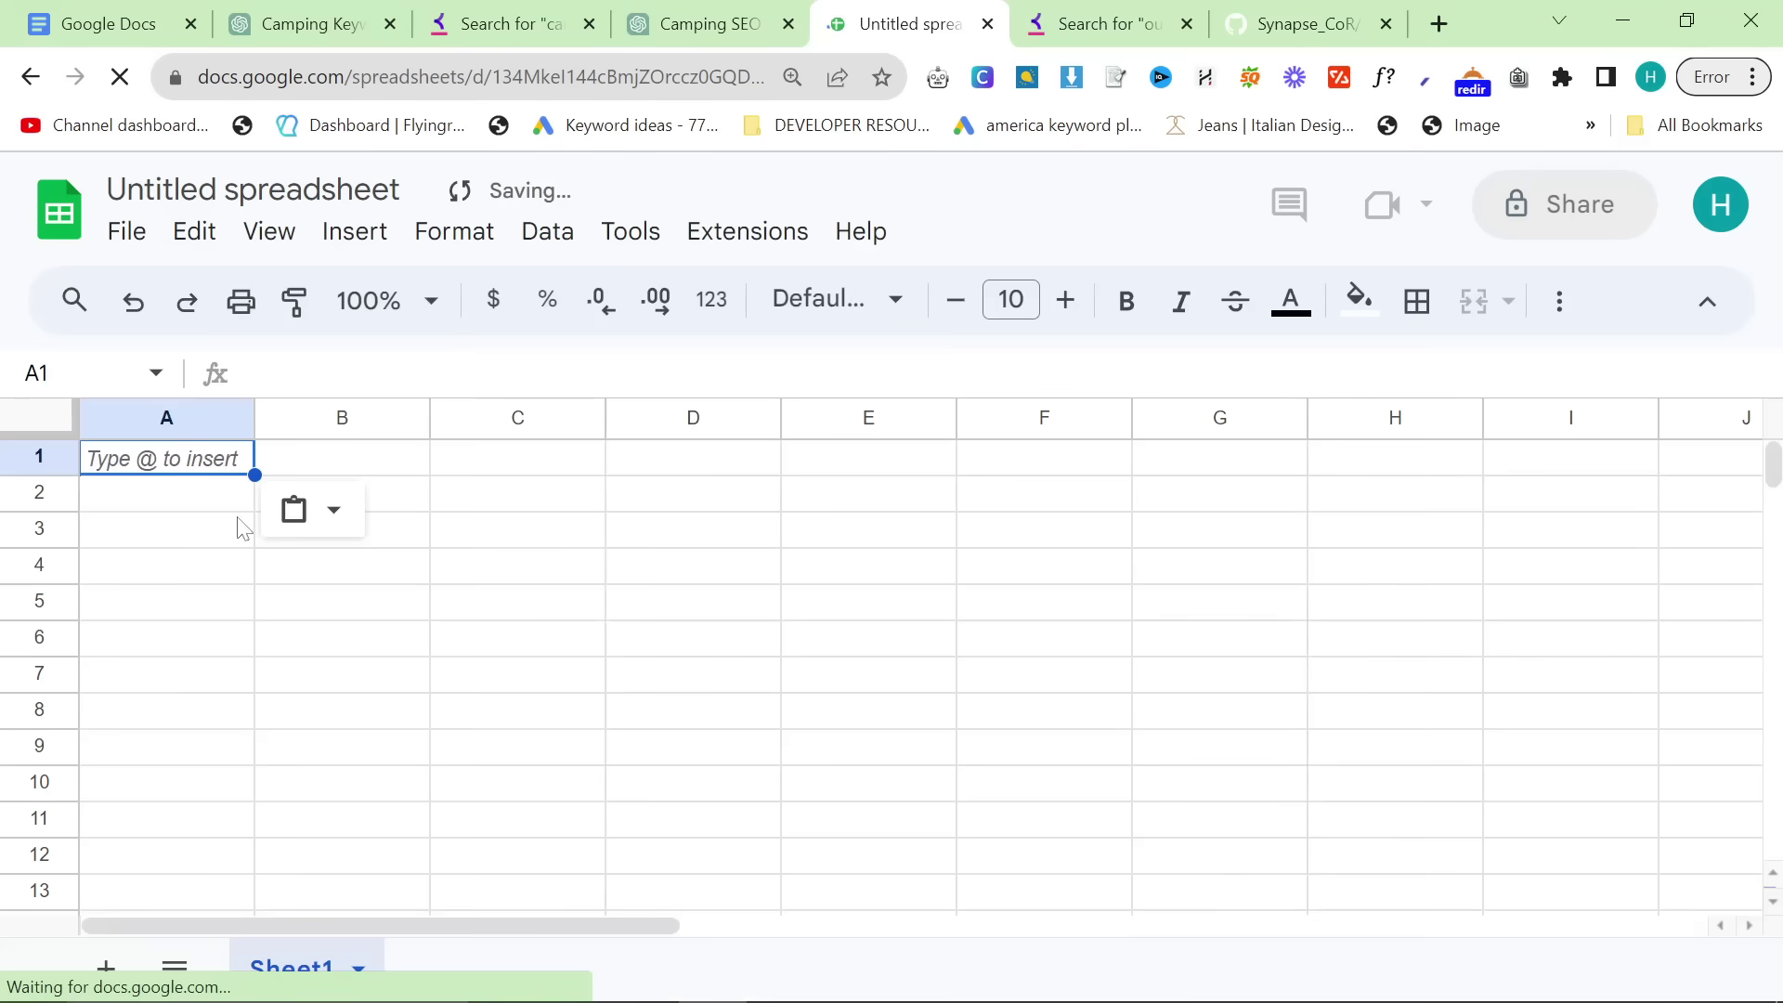
{"action": "scroll", "coordinate": [221, 541], "scroll_direction": "down", "scroll_amount": 10}
{"action": "scroll", "coordinate": [361, 736], "scroll_direction": "down", "scroll_amount": 20}
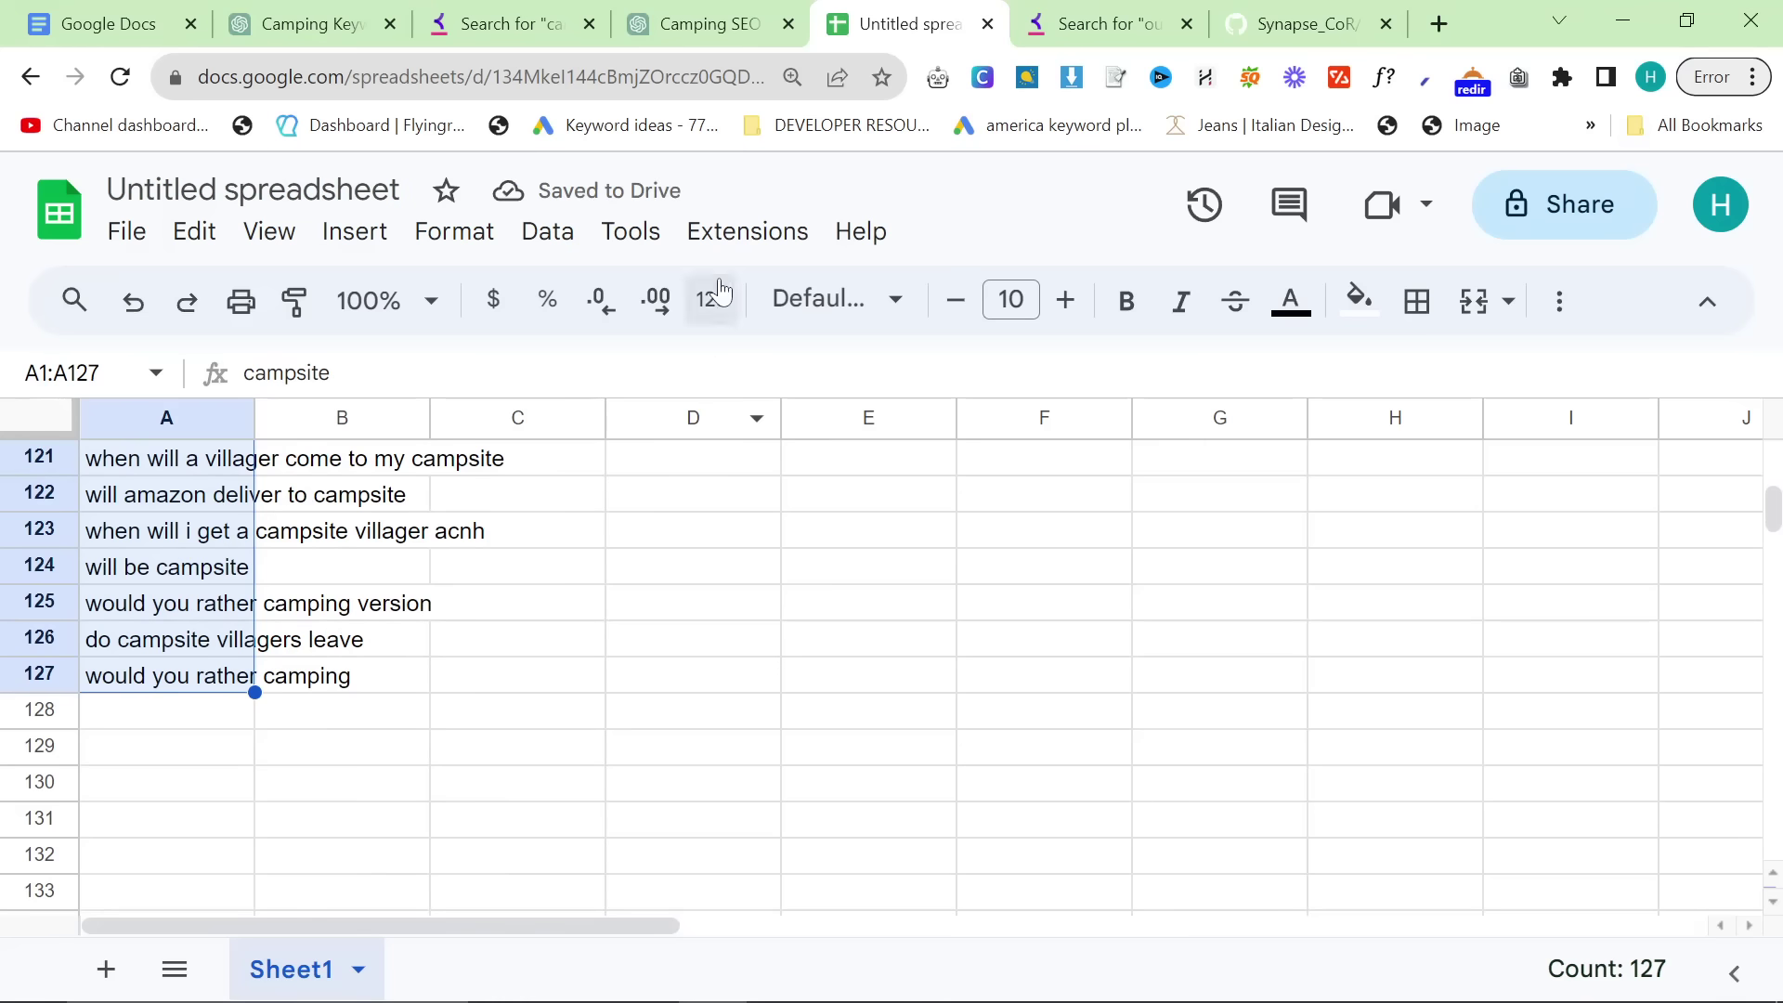
Step: Untick all keywords in Keyword Tool's campsite results list
{"action": "left_click", "coordinate": [511, 23]}
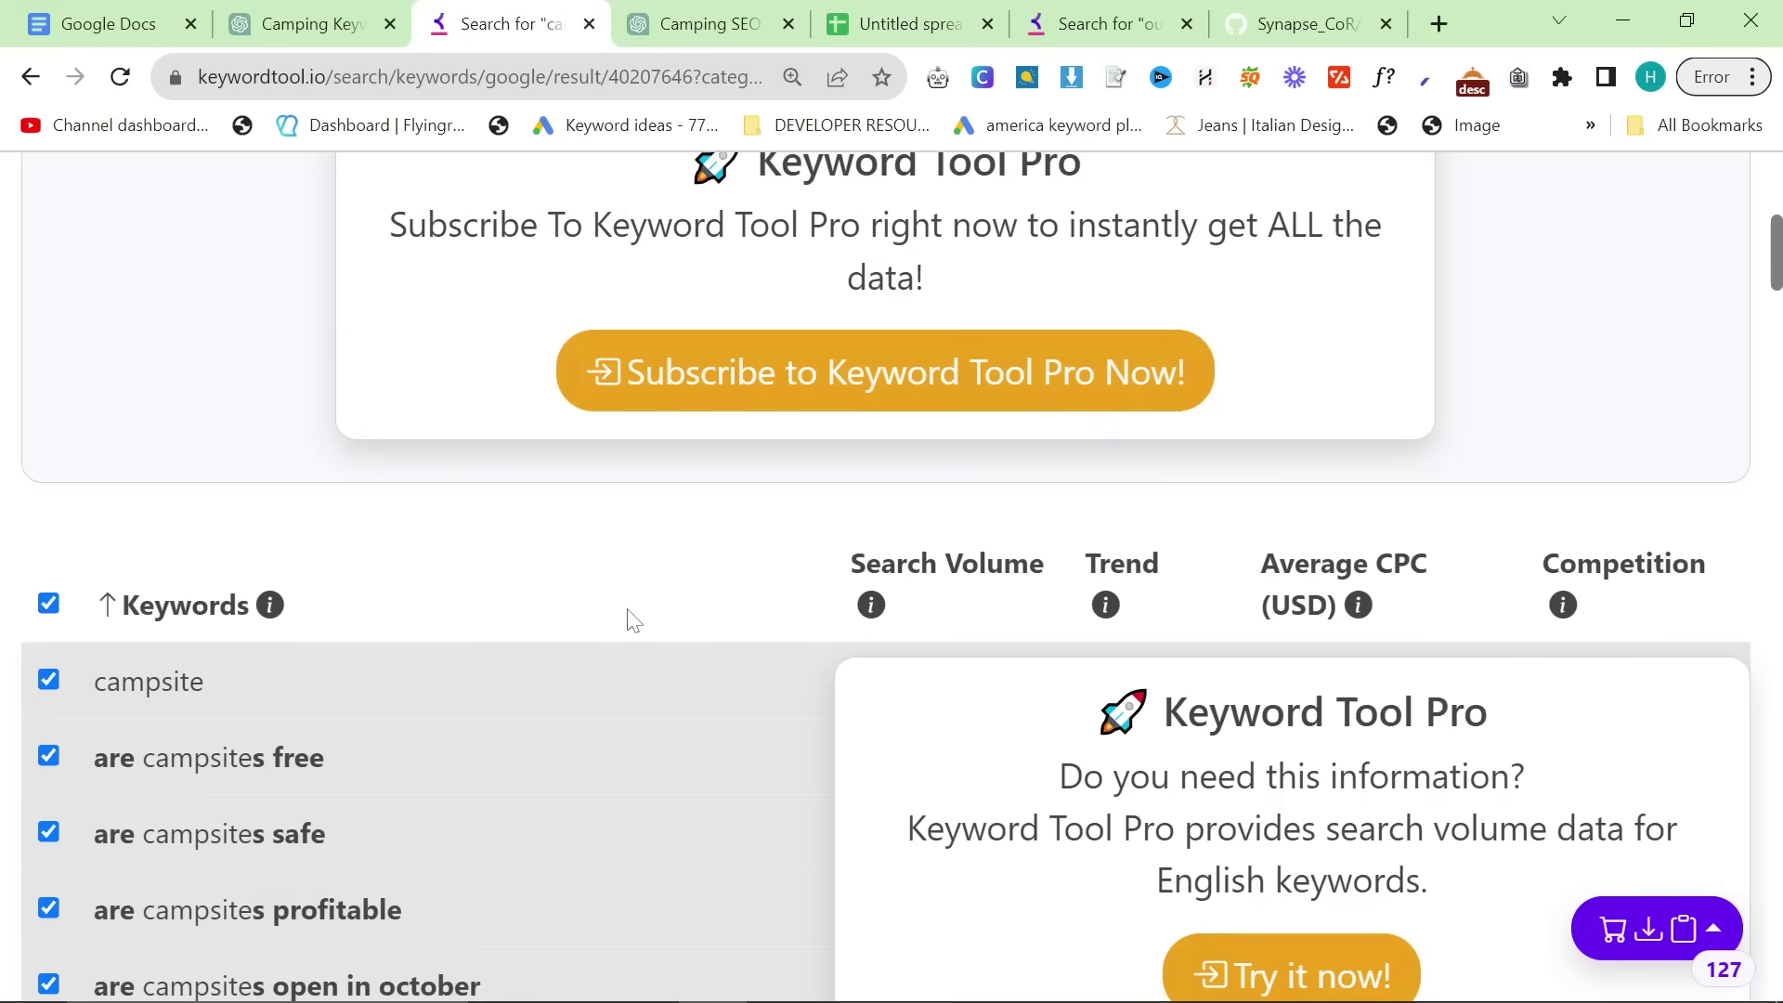
{"action": "left_click", "coordinate": [49, 605]}
{"action": "left_click_drag", "start_coordinate": [83, 759], "coordinate": [325, 759]}
{"action": "left_click", "coordinate": [9, 517]}
Step: Open the Income stream surfers YouTube channel's Playlists in a new tab to find the topical authority video
{"action": "left_click", "coordinate": [1439, 23]}
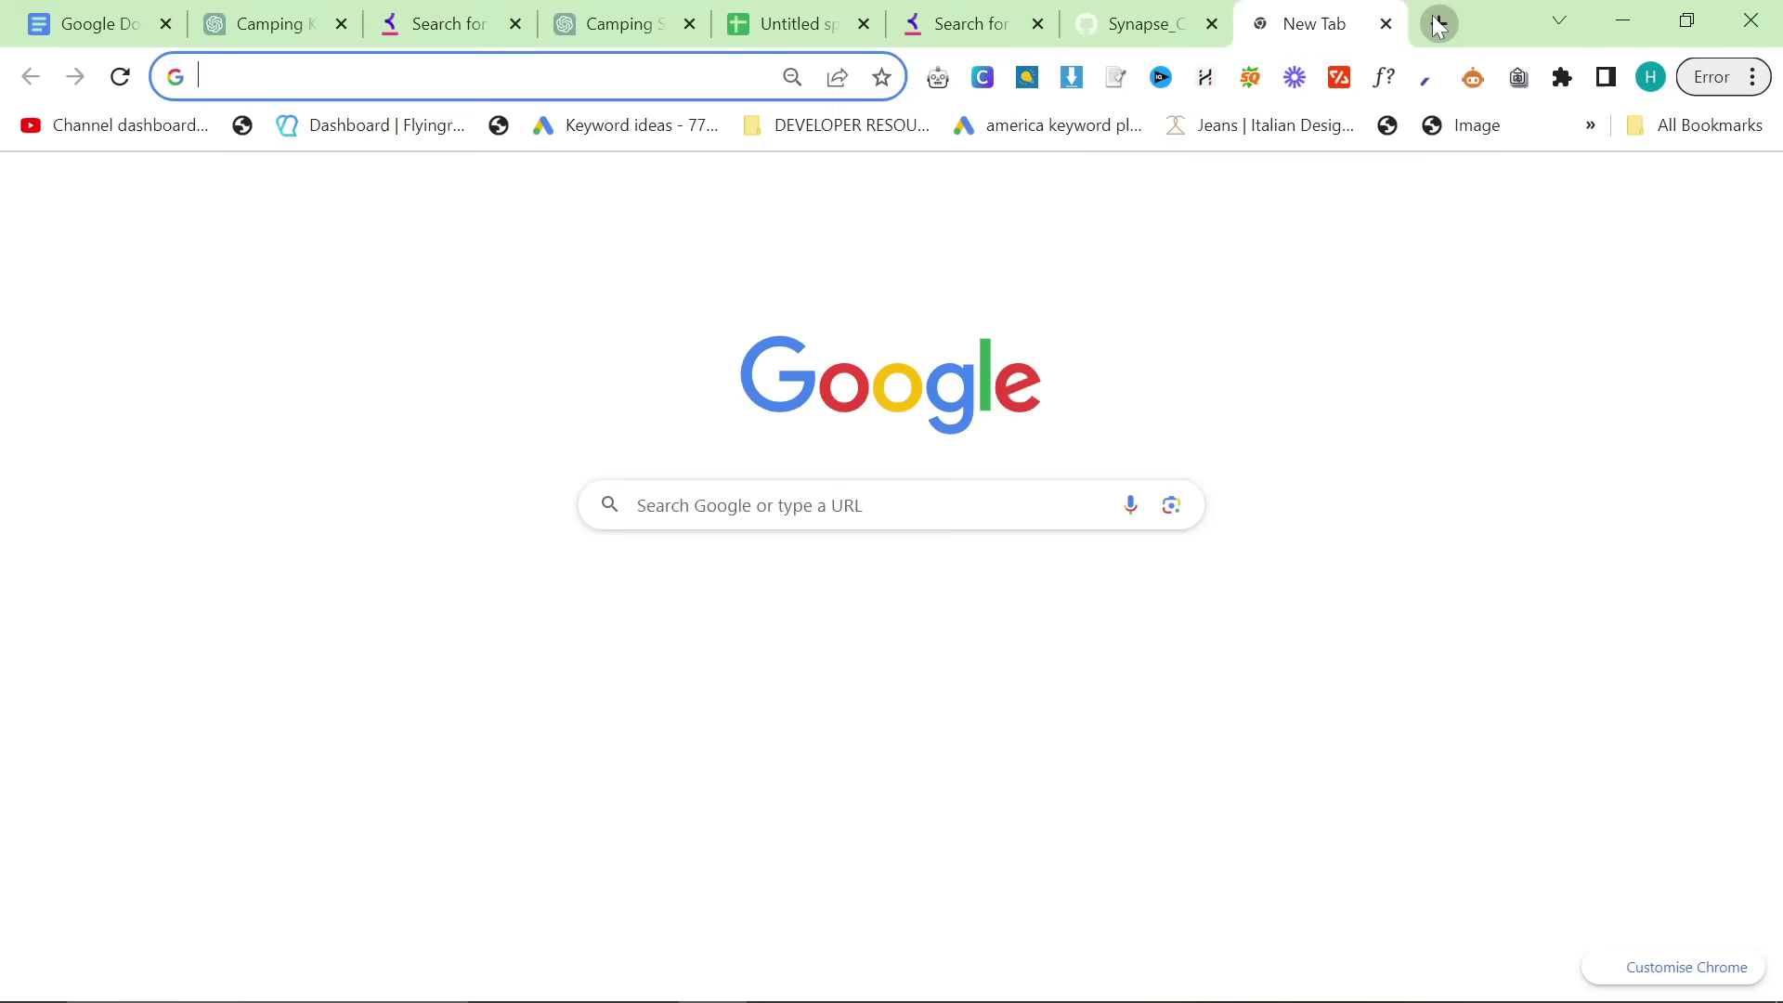
{"action": "type", "text": "youtube.com/c/incomestreamsurfers"}
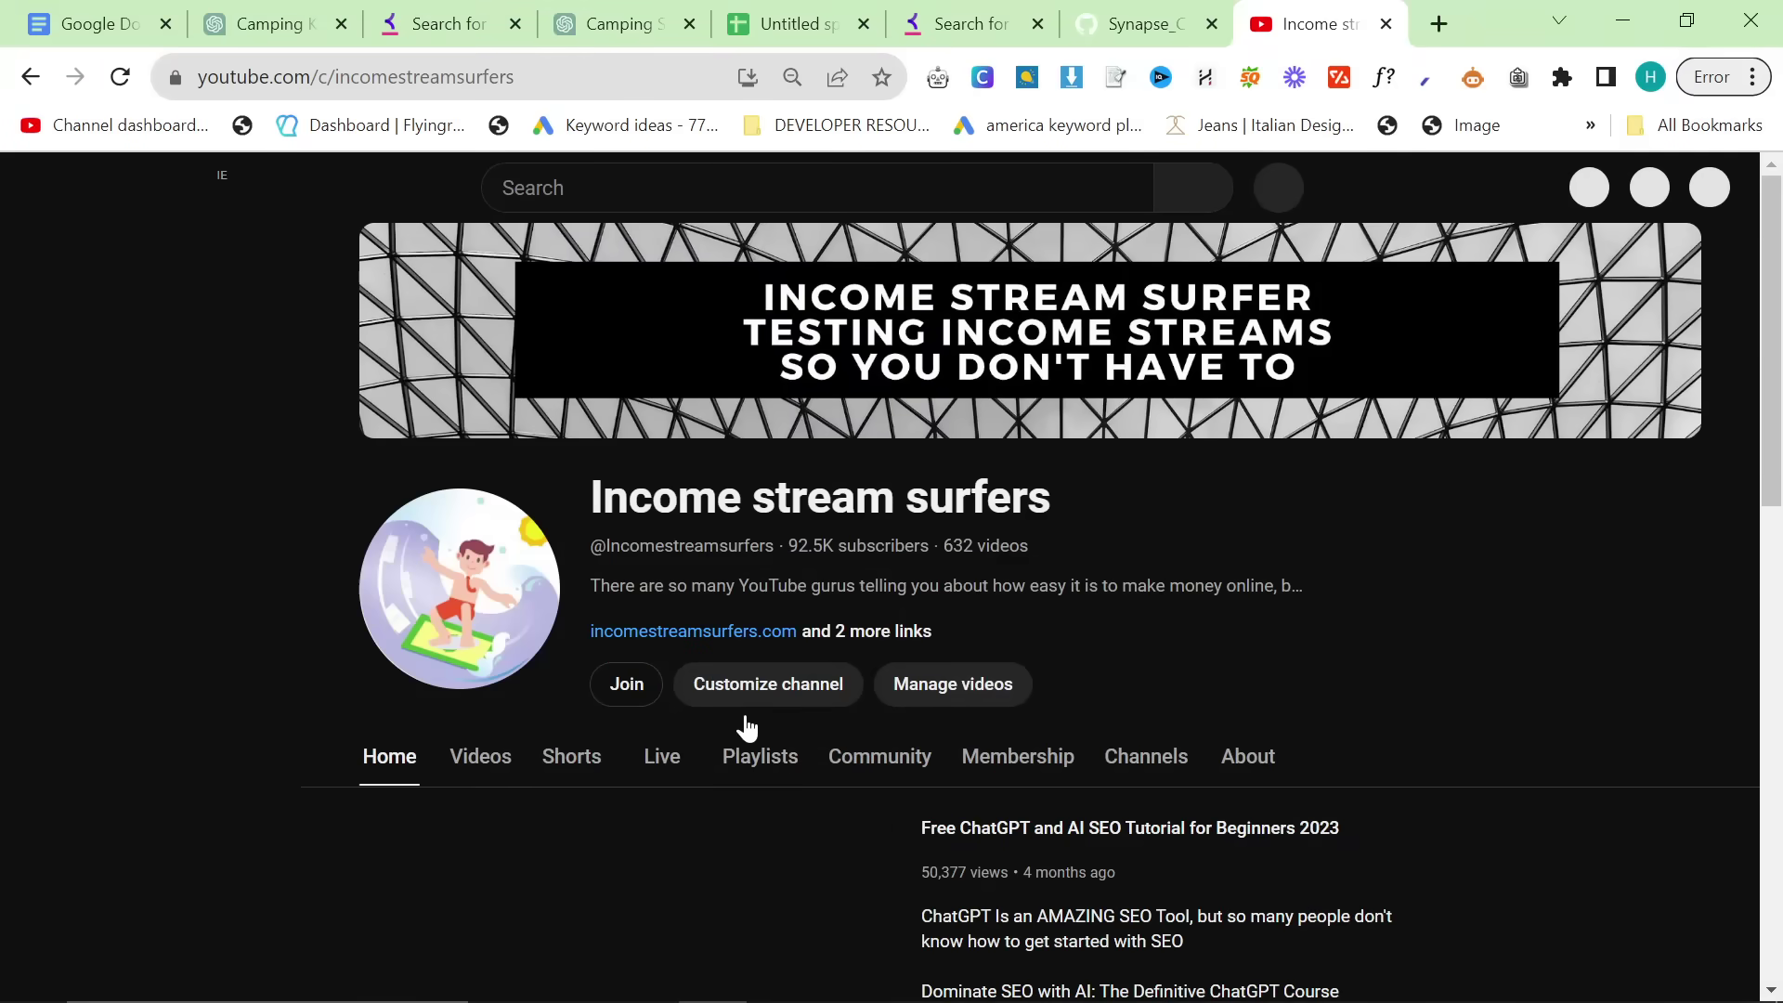
{"action": "left_click", "coordinate": [776, 767]}
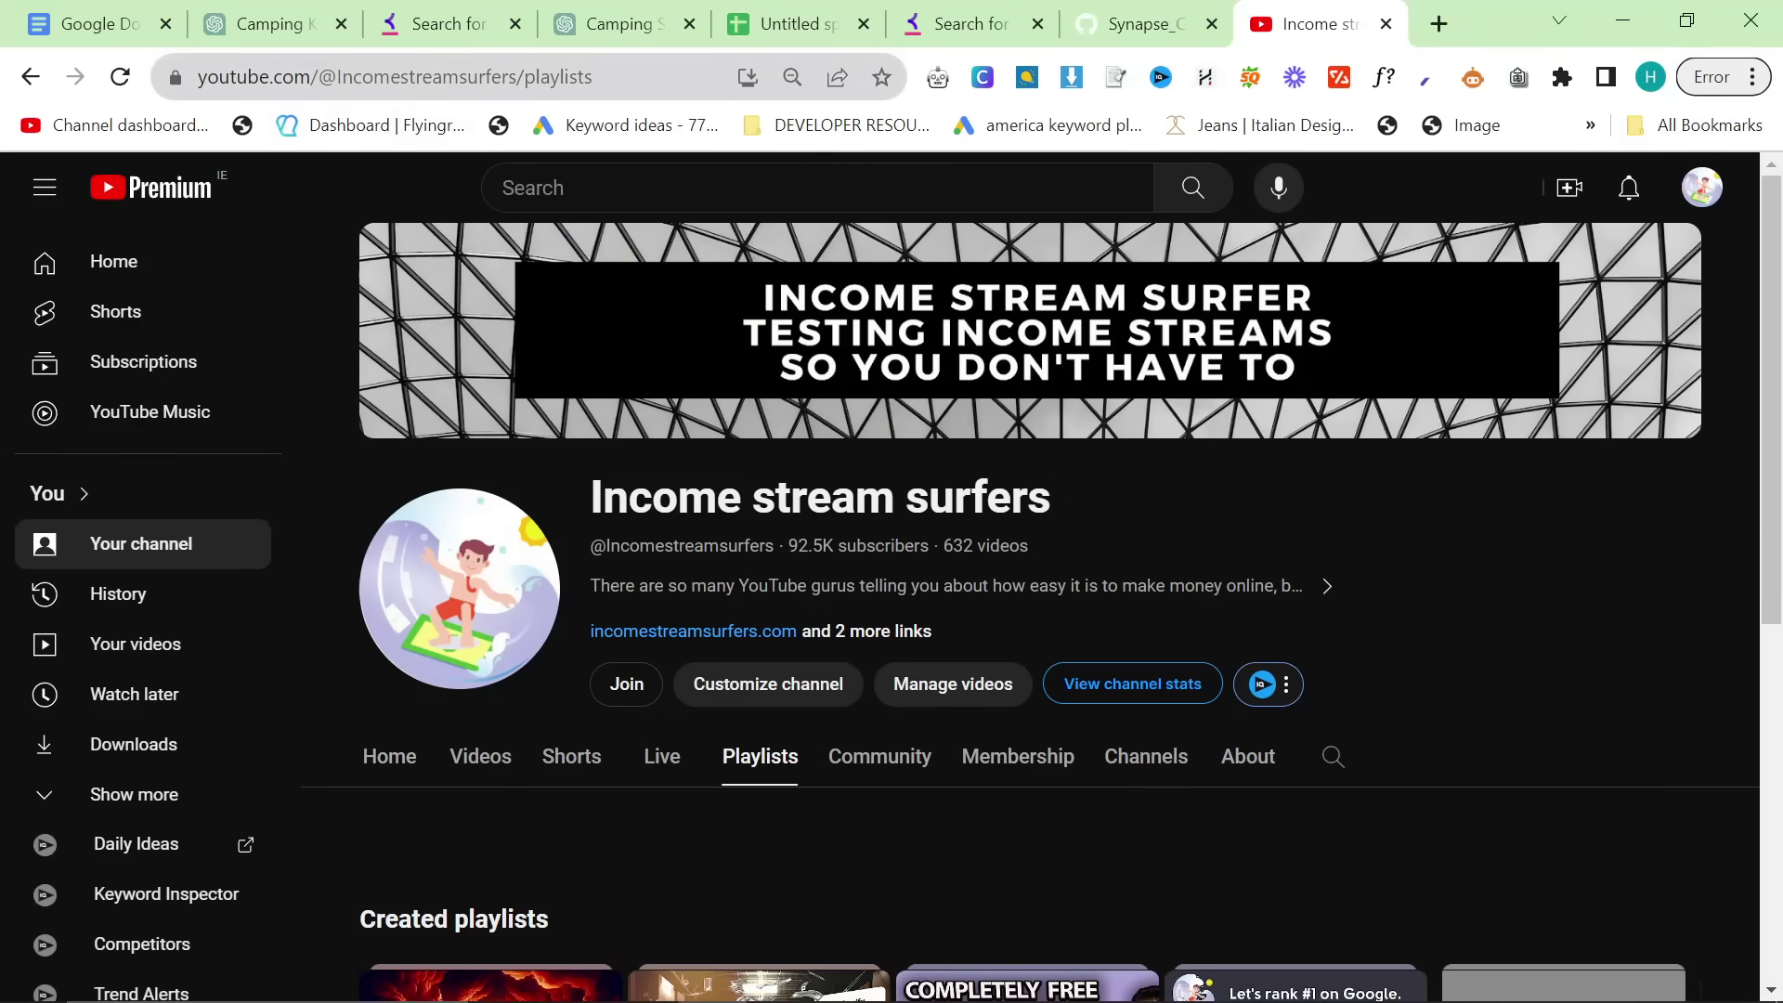
{"action": "scroll", "coordinate": [660, 628], "scroll_direction": "down", "scroll_amount": 5}
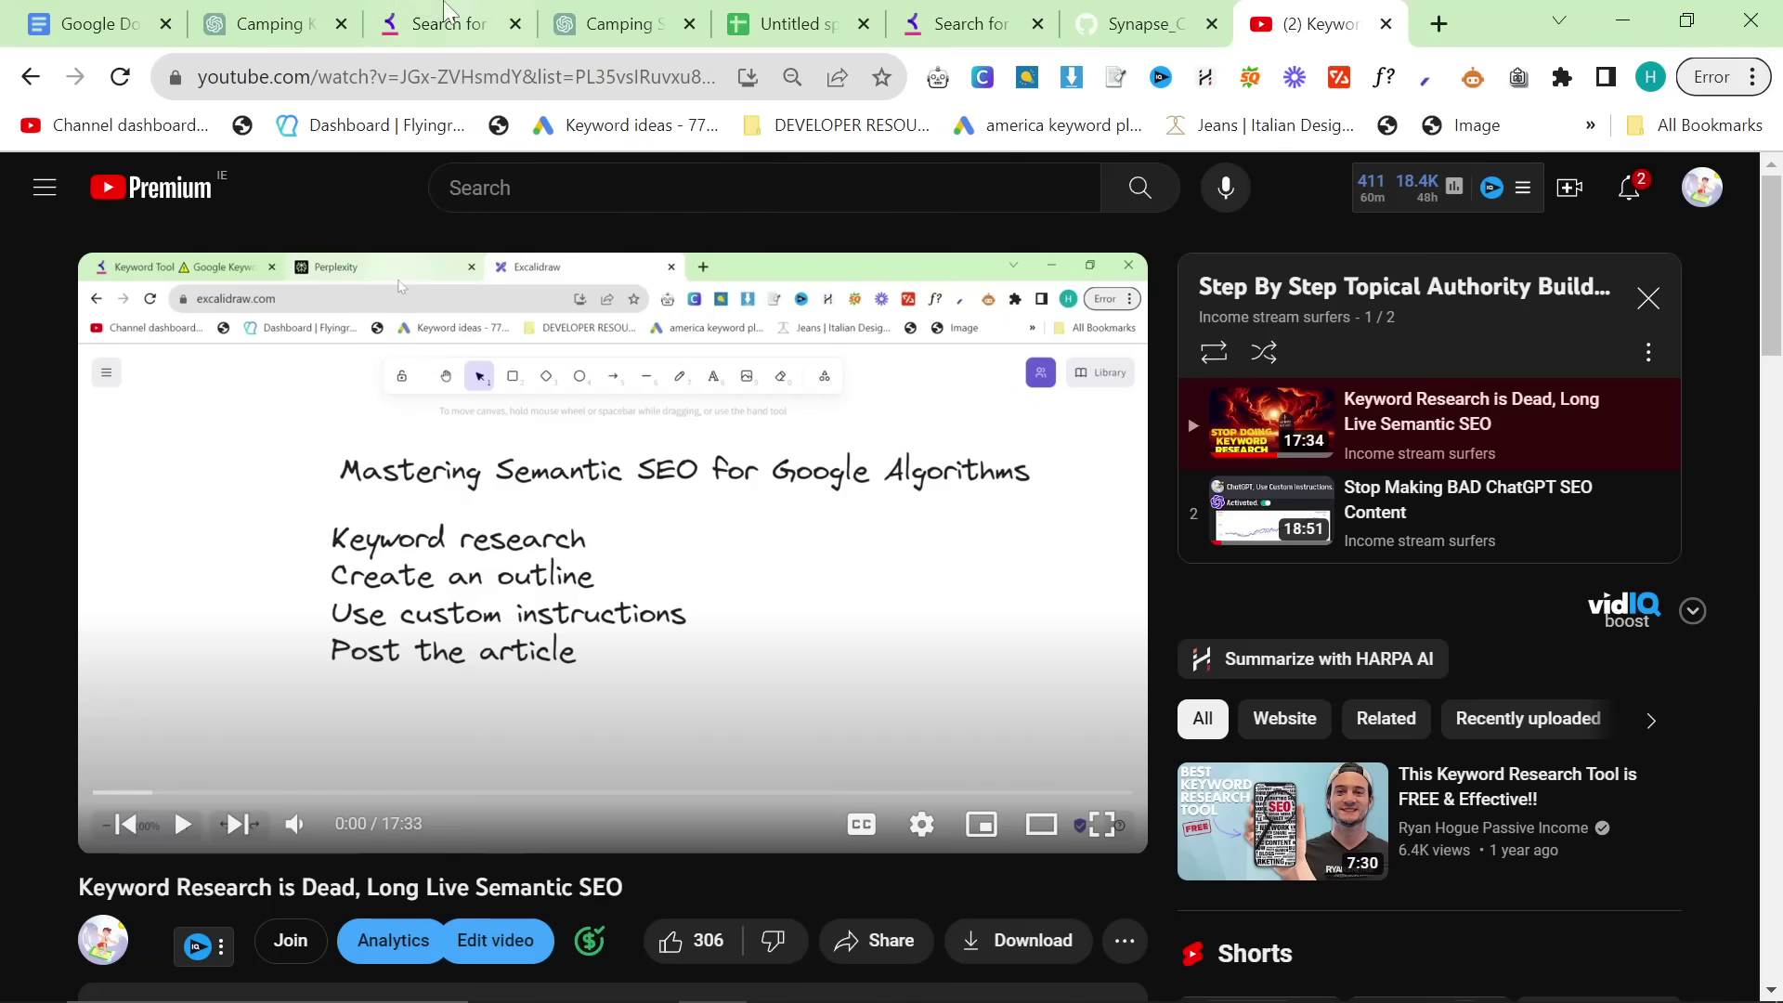
Step: Back in Keyword Tool, switch from questions to the 649 campsite keyword suggestions
{"action": "left_click", "coordinate": [447, 25]}
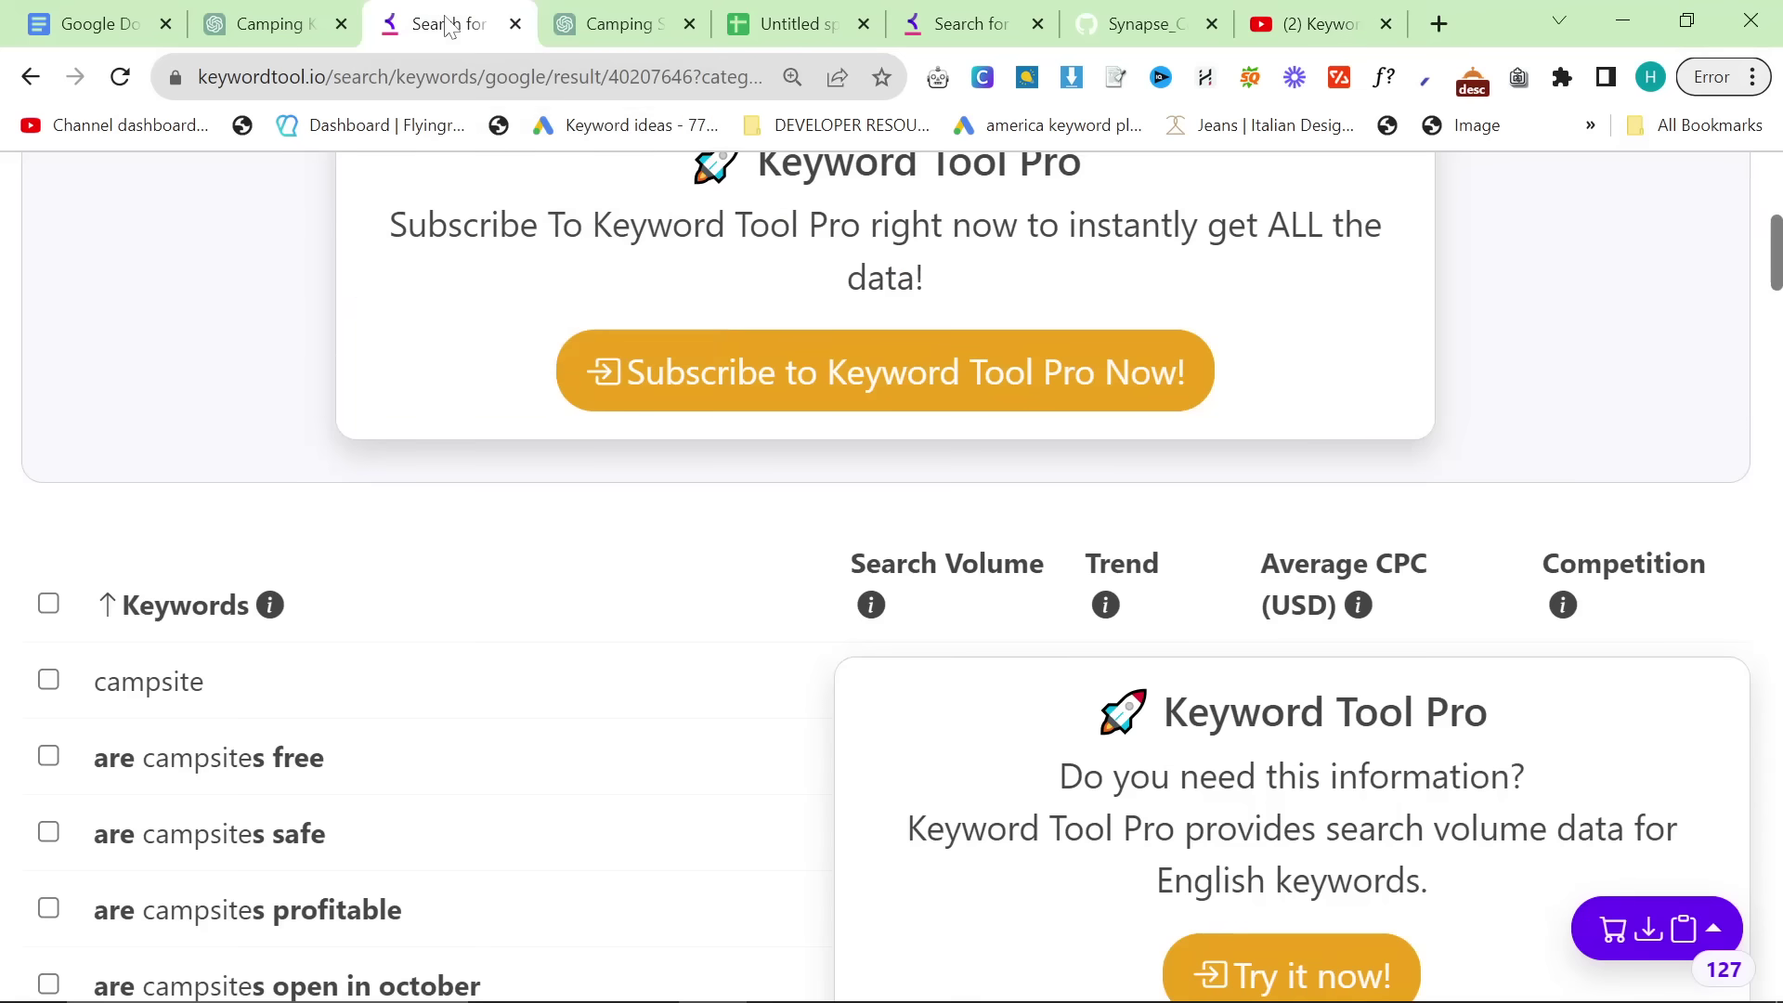
{"action": "scroll", "coordinate": [303, 569], "scroll_direction": "down", "scroll_amount": 1}
{"action": "scroll", "coordinate": [303, 566], "scroll_direction": "up", "scroll_amount": 2}
{"action": "scroll", "coordinate": [303, 567], "scroll_direction": "up", "scroll_amount": 5}
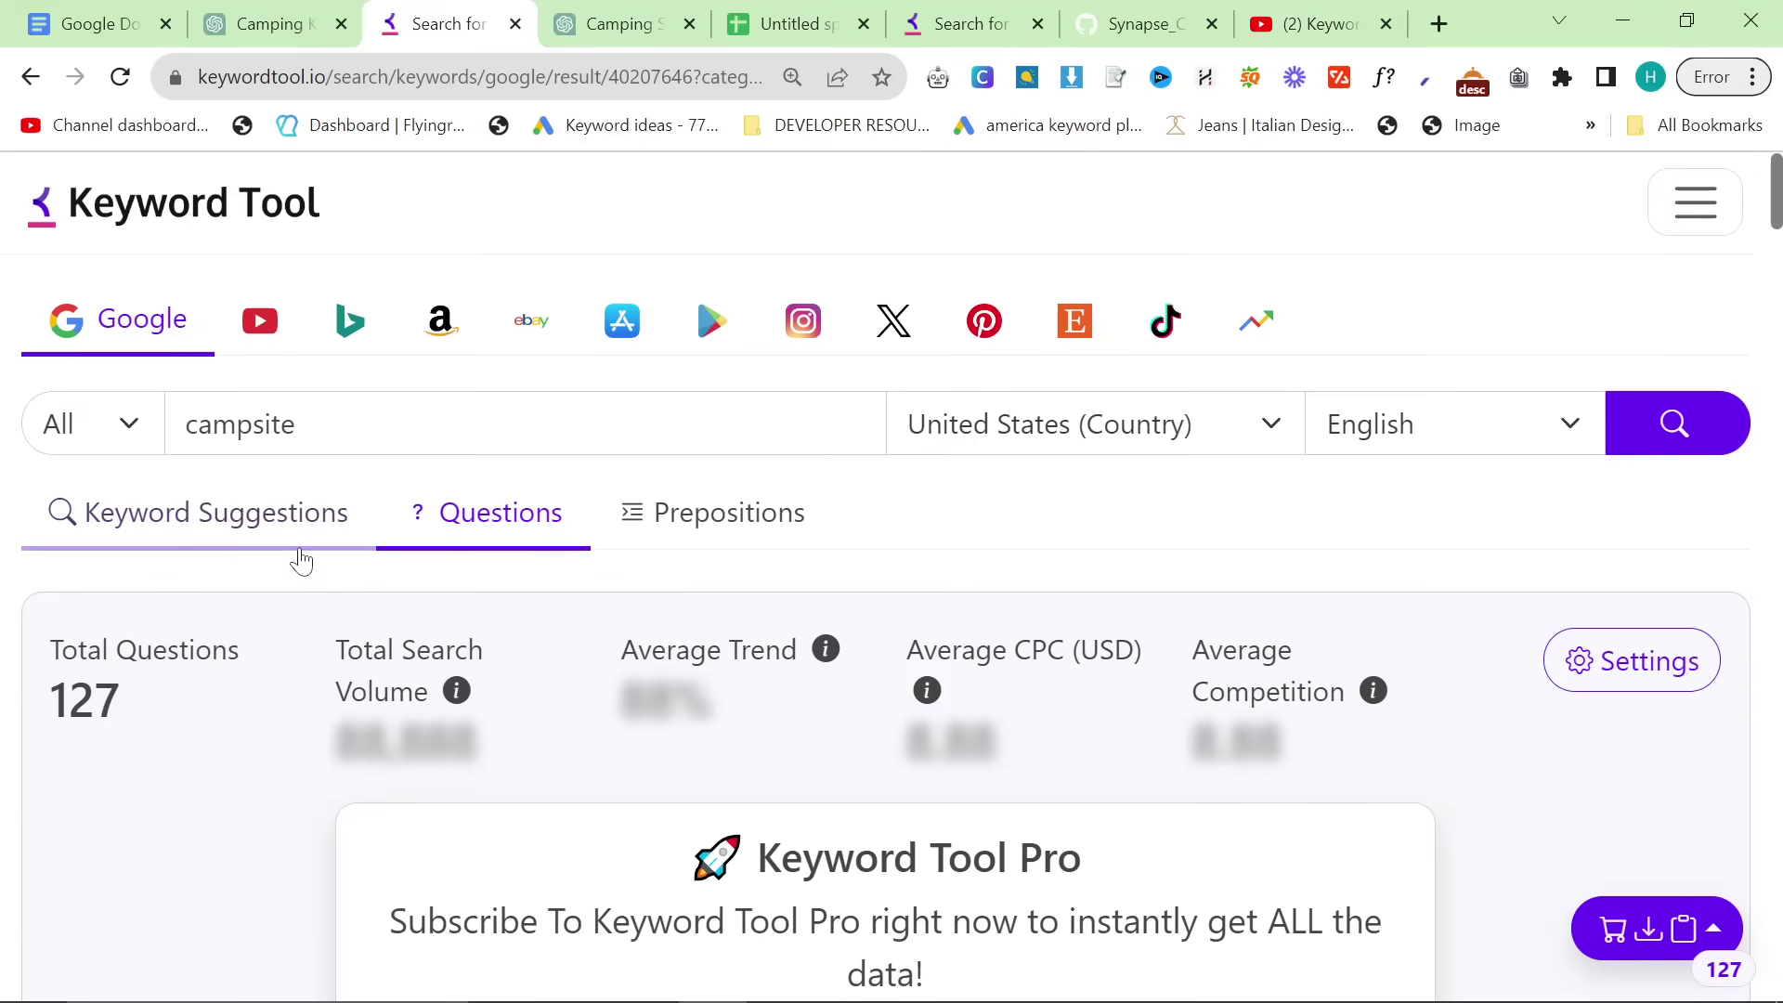
{"action": "scroll", "coordinate": [300, 557], "scroll_direction": "down", "scroll_amount": 12}
{"action": "scroll", "coordinate": [338, 637], "scroll_direction": "up", "scroll_amount": 1}
{"action": "scroll", "coordinate": [332, 655], "scroll_direction": "up", "scroll_amount": 5}
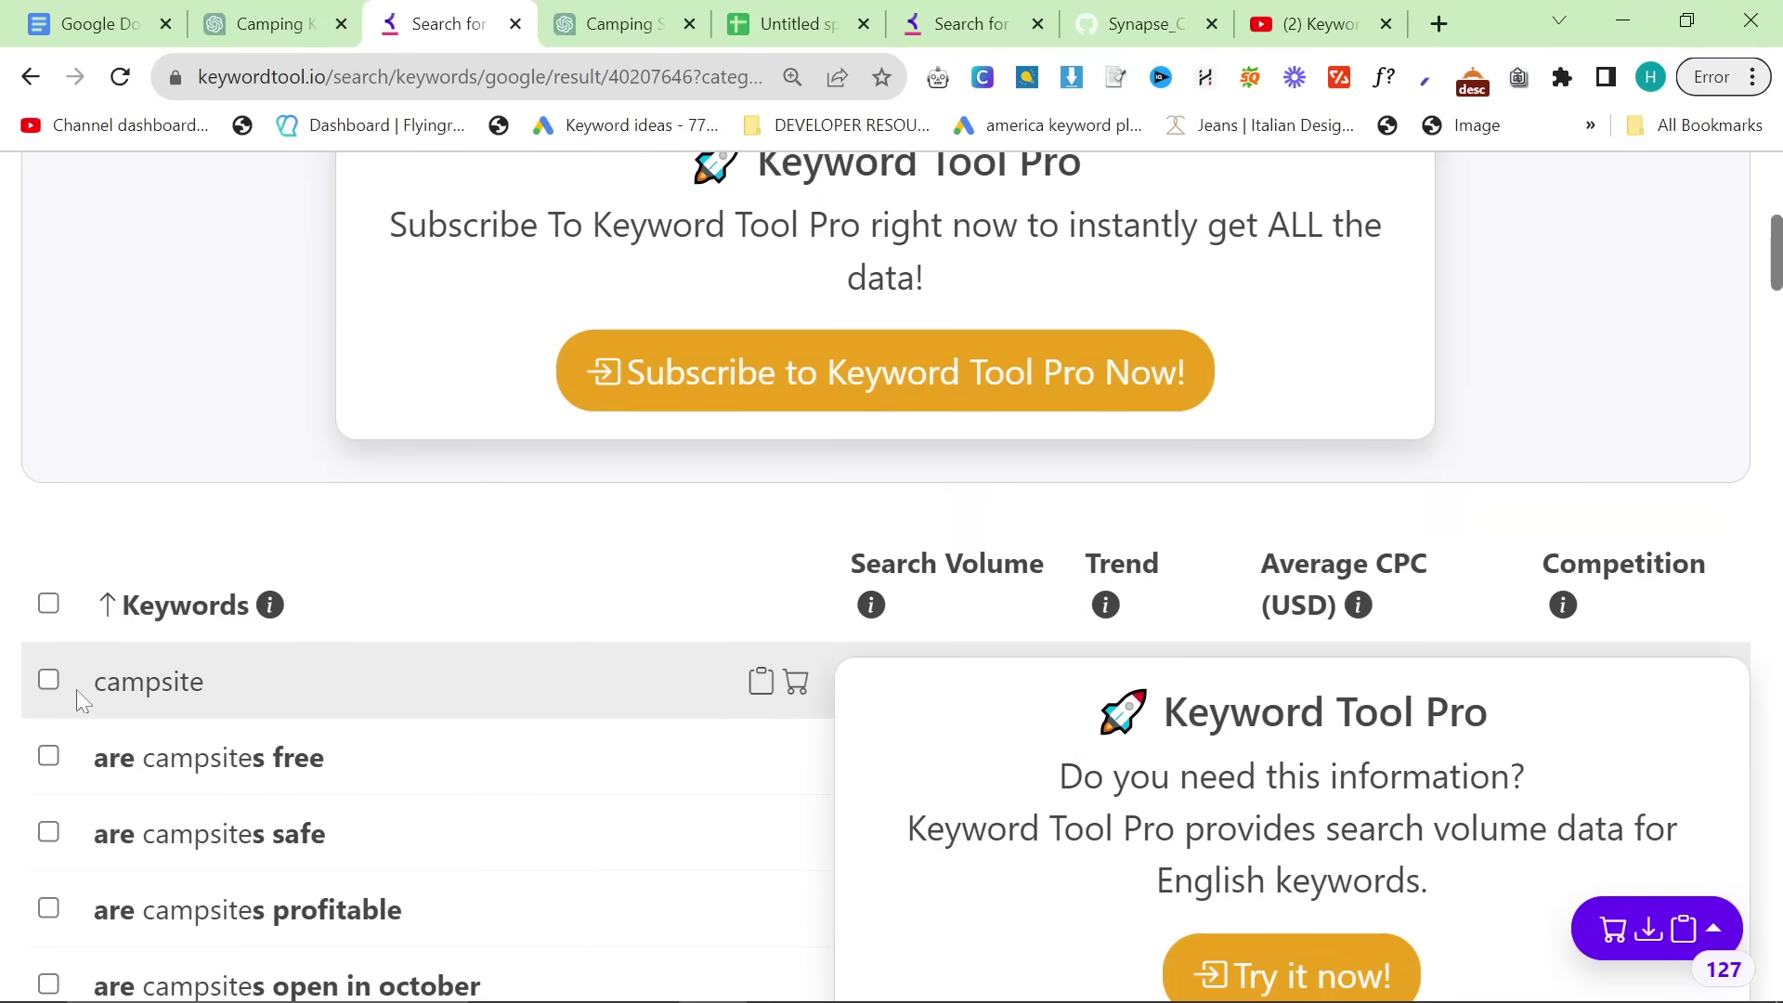
{"action": "scroll", "coordinate": [163, 780], "scroll_direction": "up", "scroll_amount": 5}
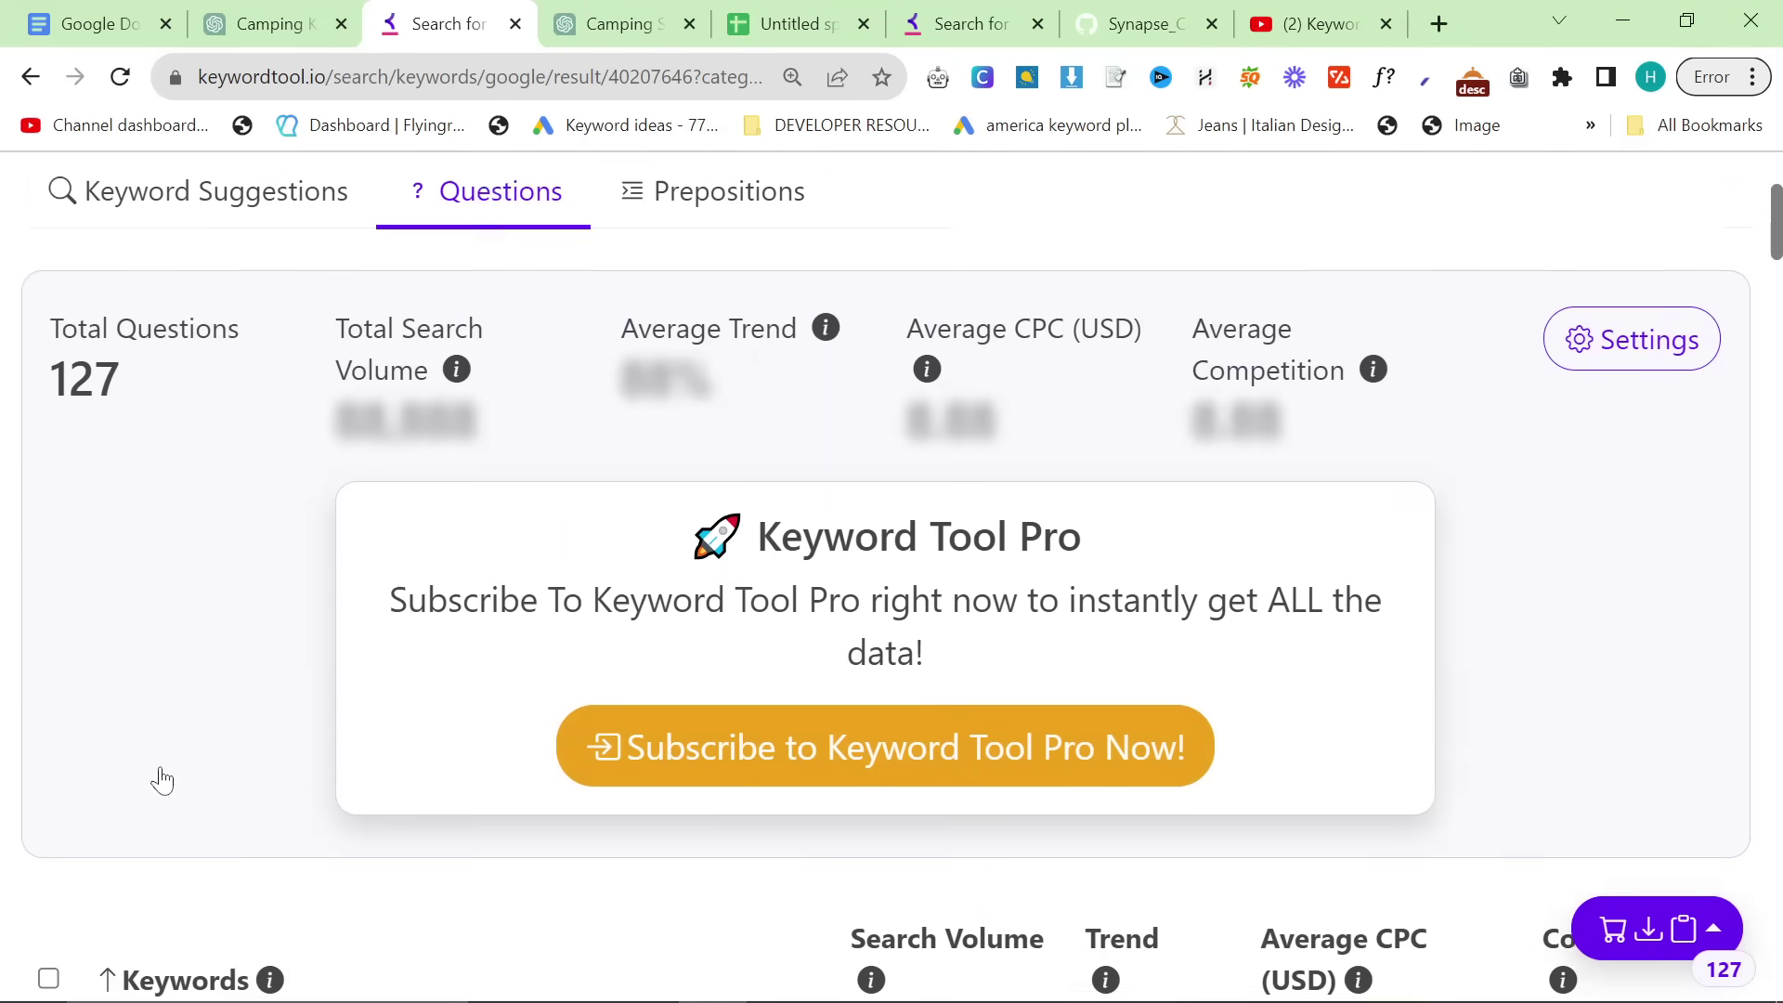
{"action": "left_click", "coordinate": [246, 388]}
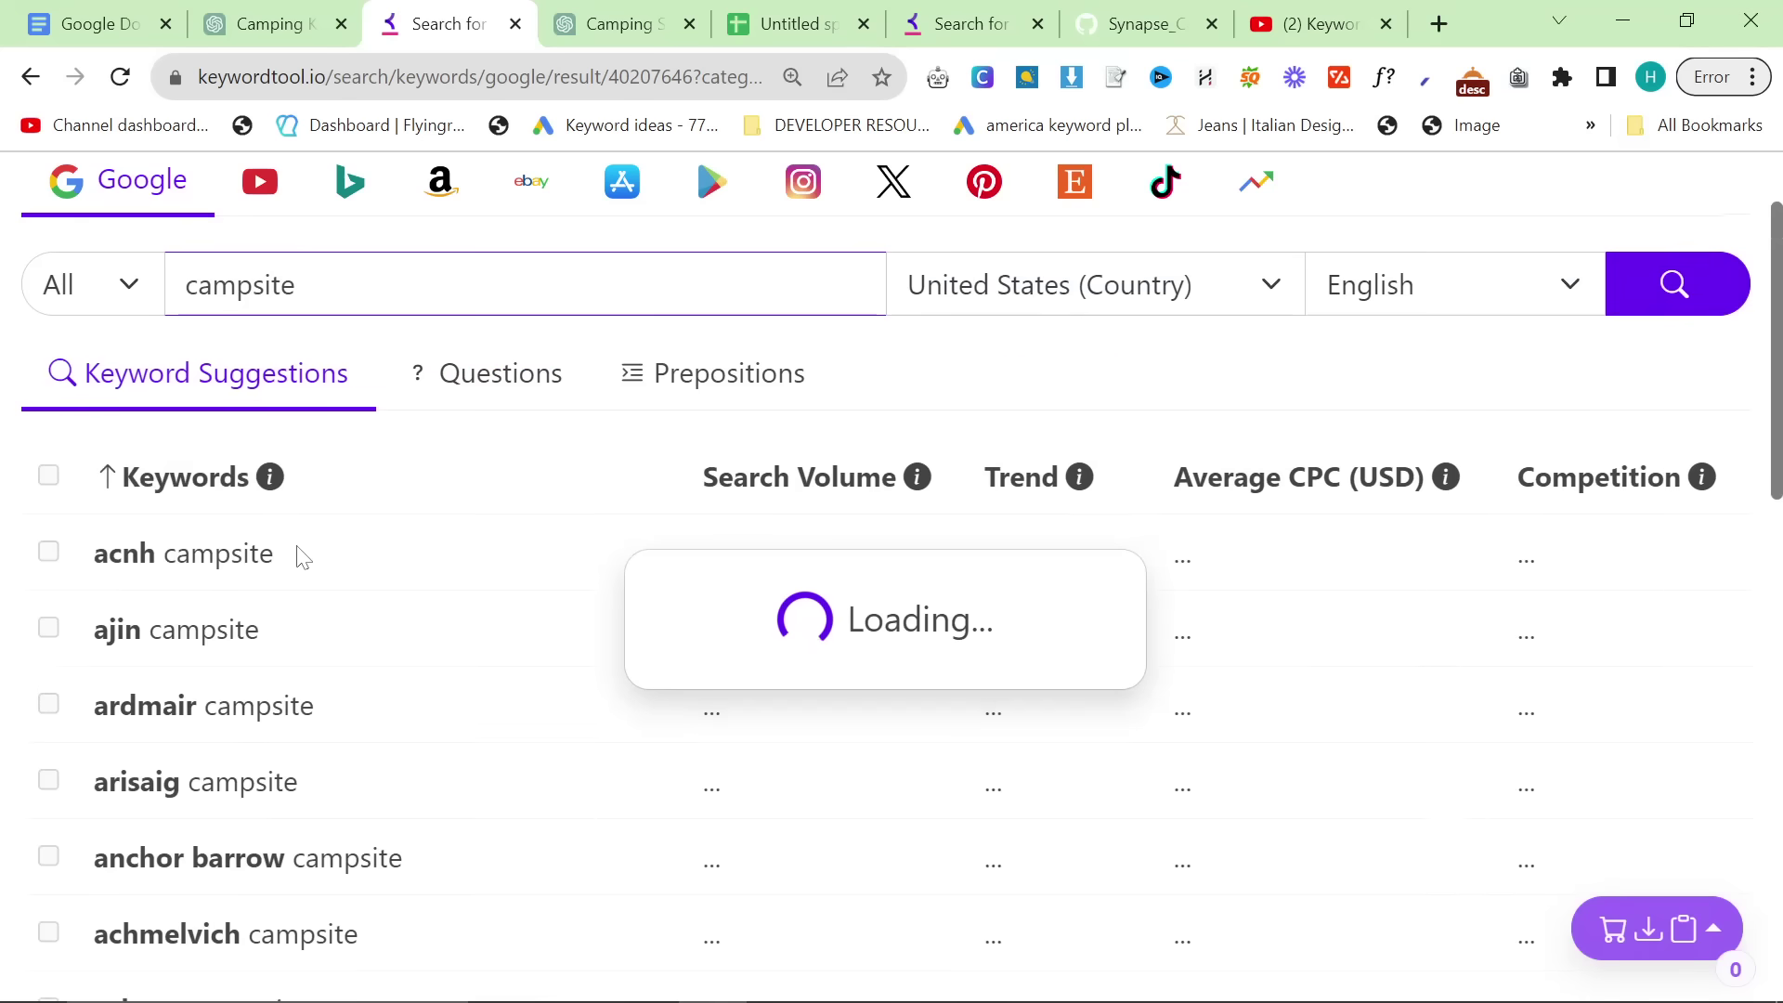
{"action": "scroll", "coordinate": [298, 555], "scroll_direction": "down", "scroll_amount": 3}
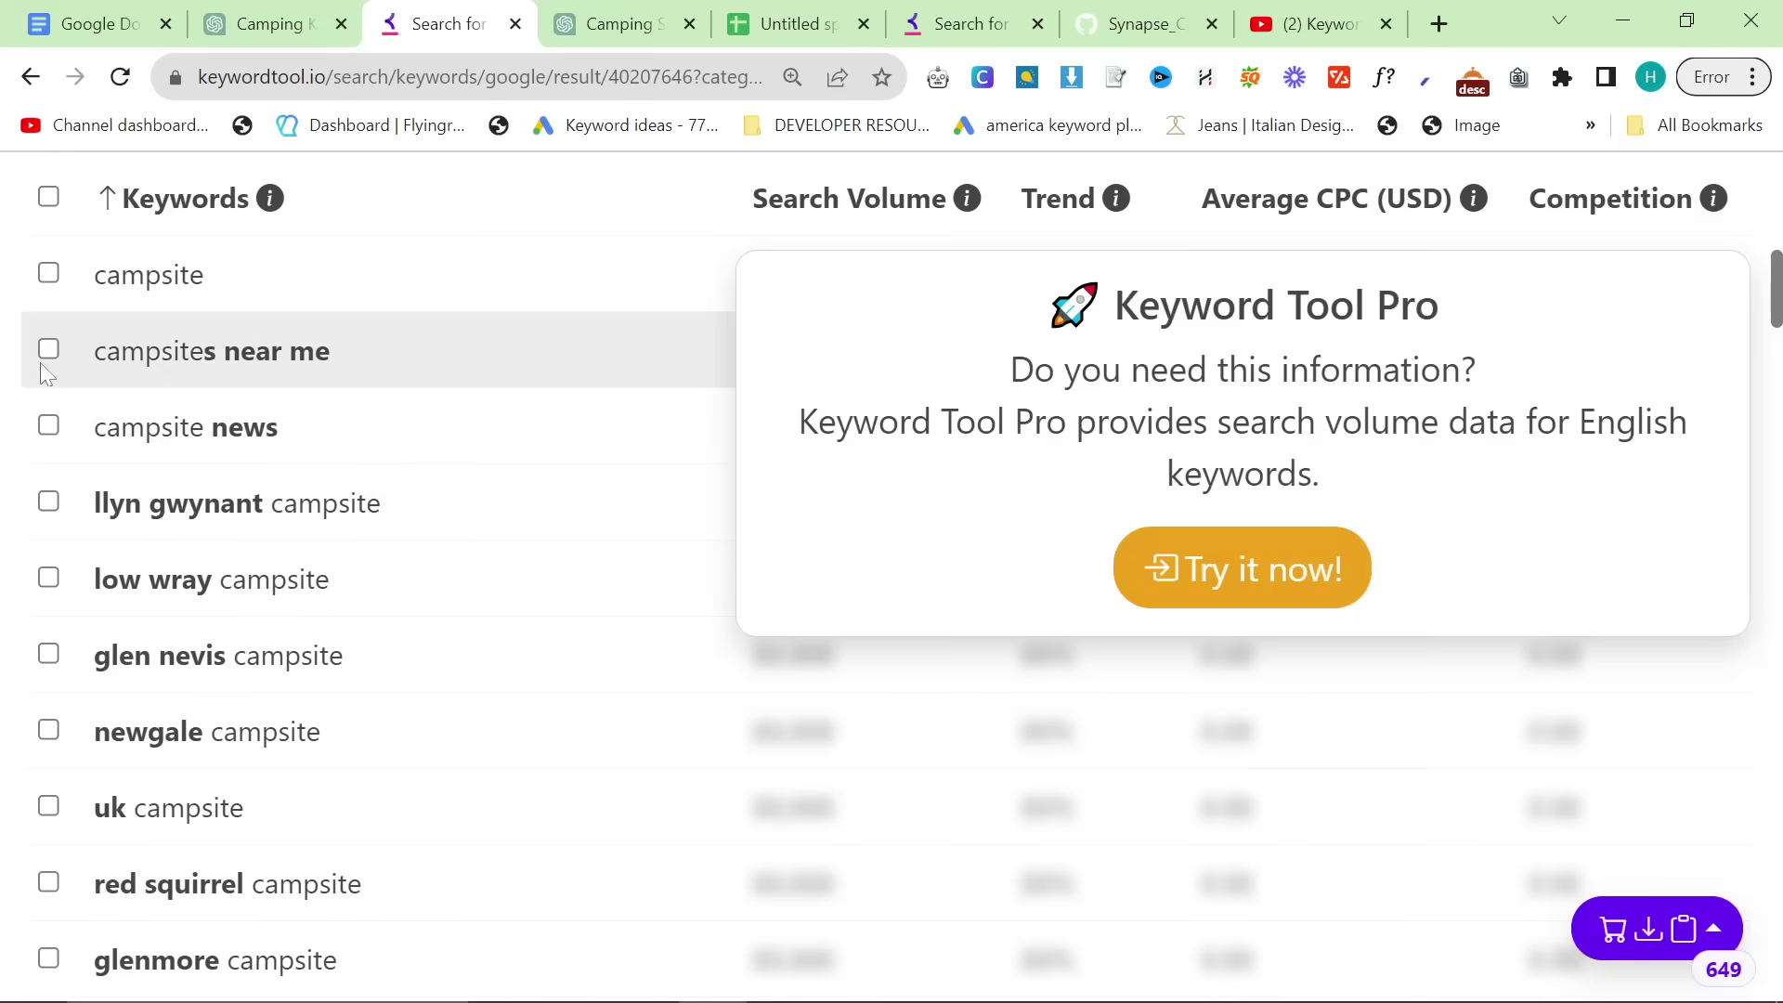
Step: Tick the llyn gwynant campsite keyword and check the target-country list without changing it
{"action": "left_click", "coordinate": [102, 521]}
{"action": "scroll", "coordinate": [399, 585], "scroll_direction": "up", "scroll_amount": 10}
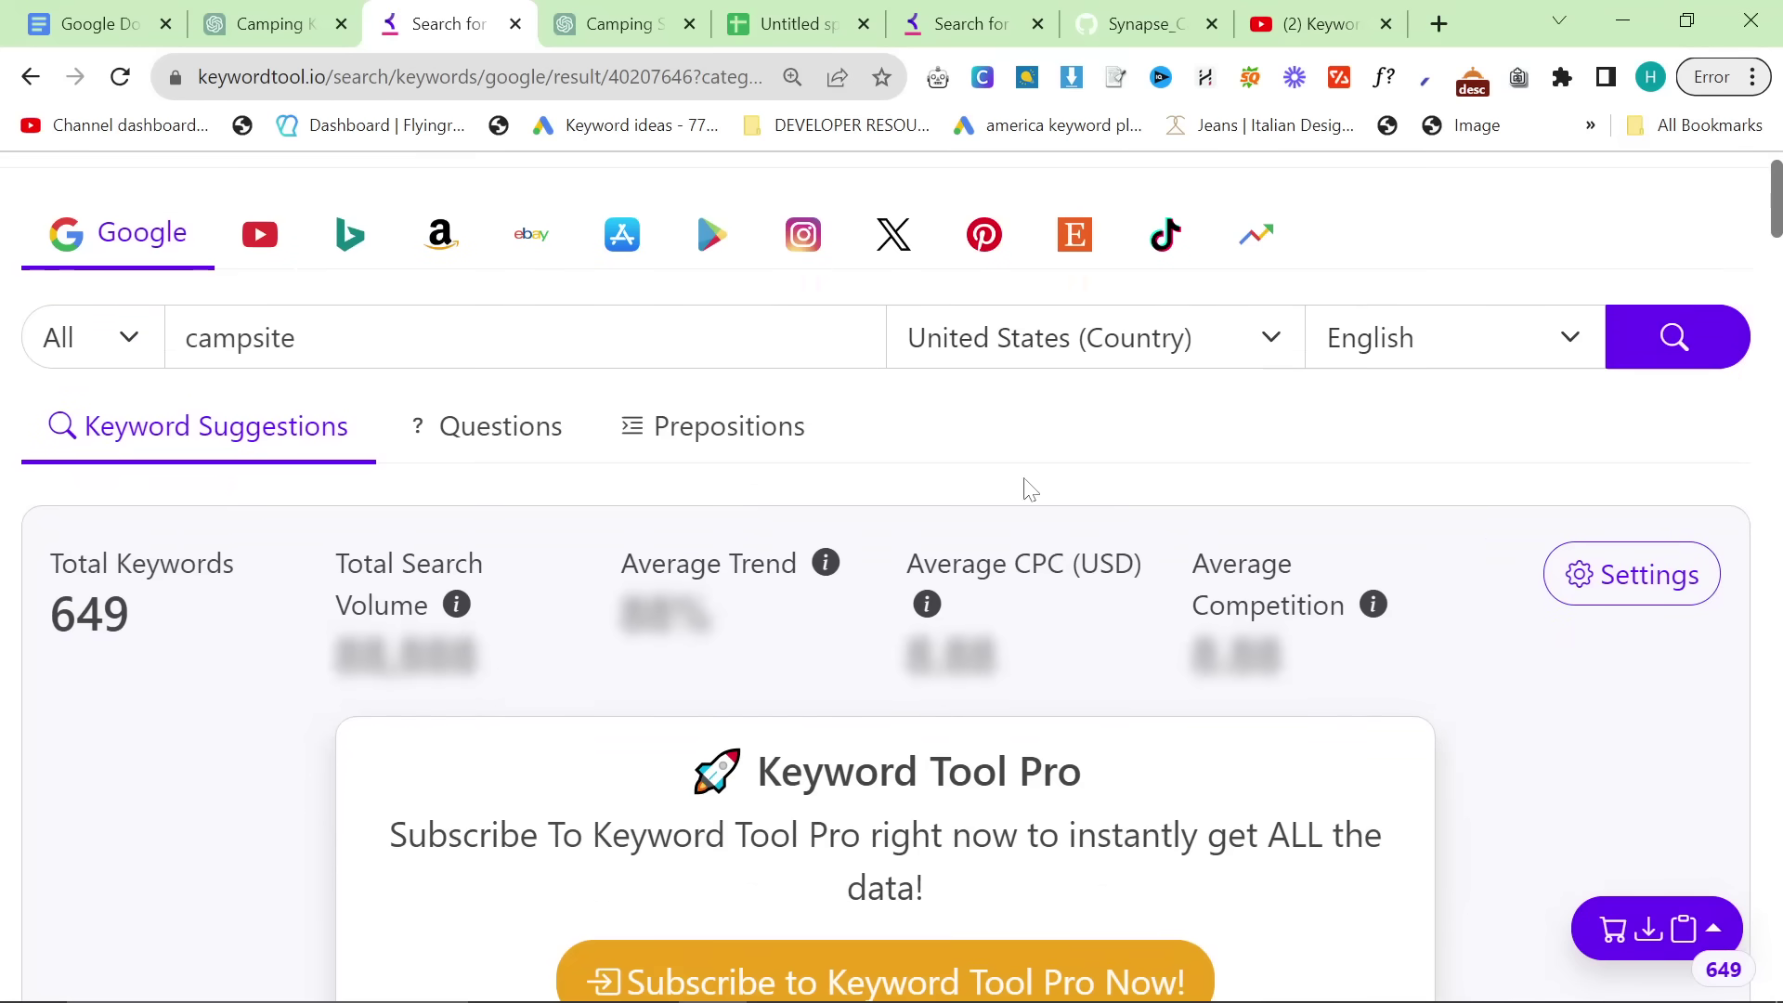
{"action": "scroll", "coordinate": [1029, 490], "scroll_direction": "down", "scroll_amount": 6}
{"action": "left_click_drag", "start_coordinate": [89, 782], "coordinate": [405, 810]}
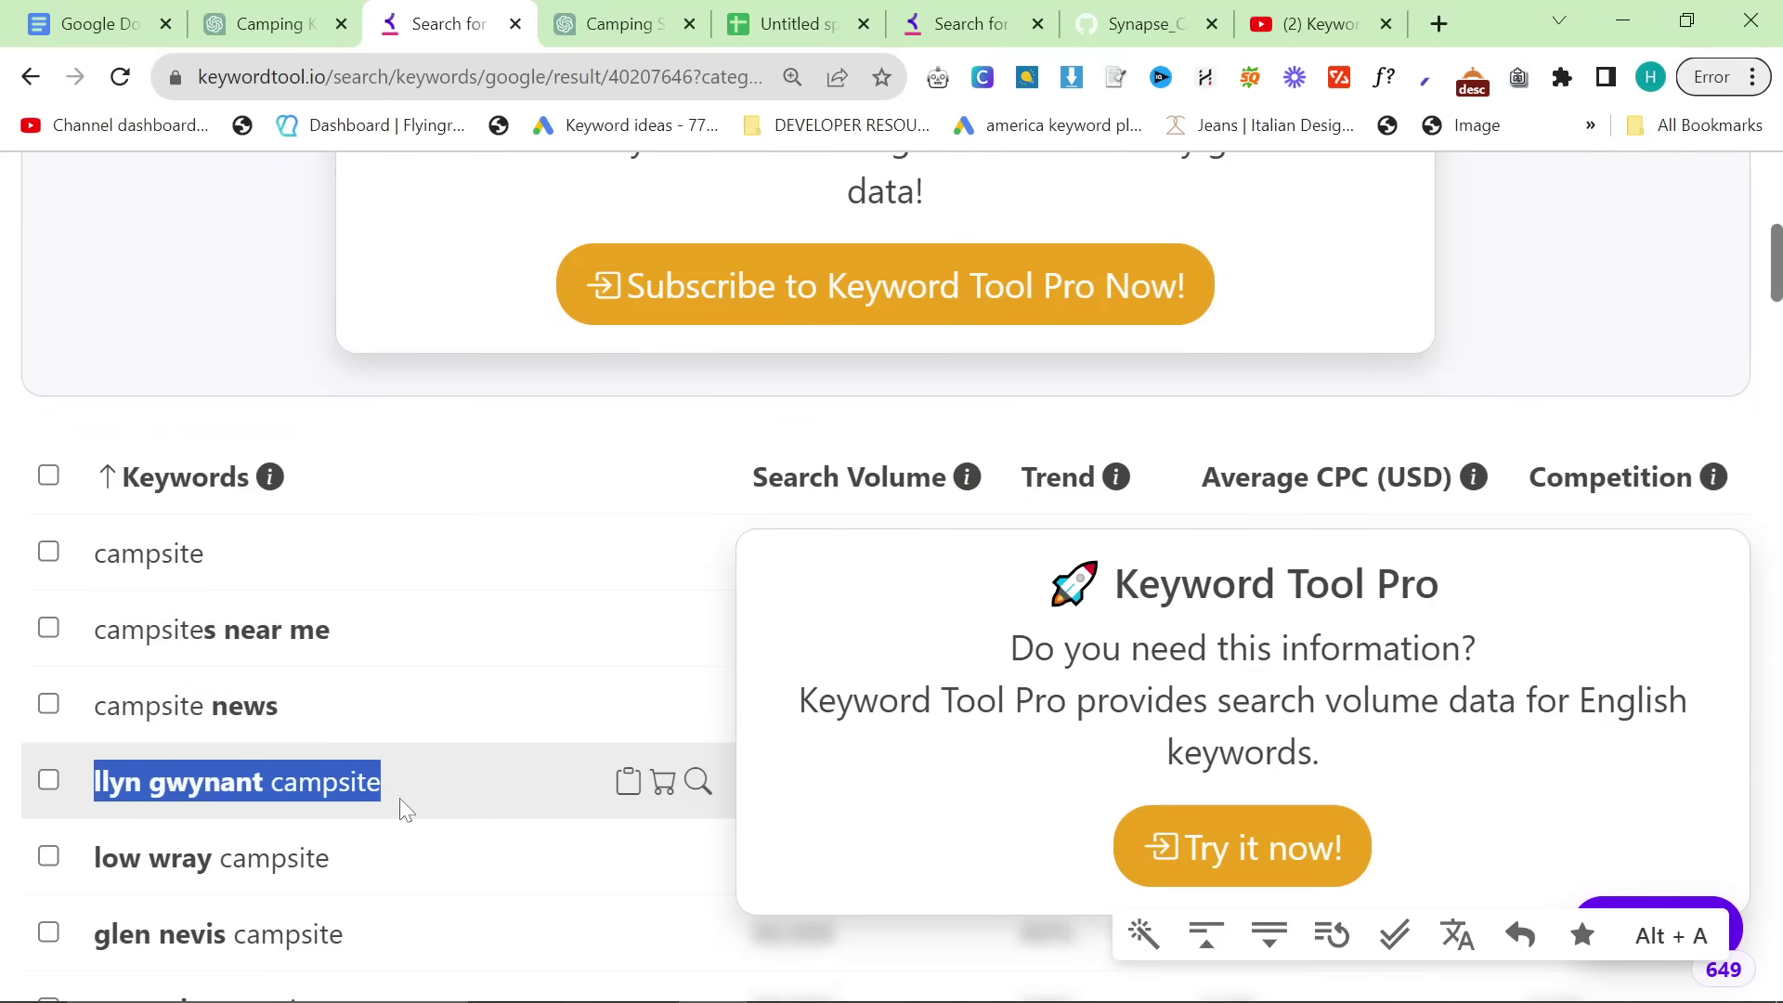
{"action": "scroll", "coordinate": [405, 810], "scroll_direction": "down", "scroll_amount": 3}
{"action": "left_click_drag", "start_coordinate": [56, 630], "coordinate": [314, 706]}
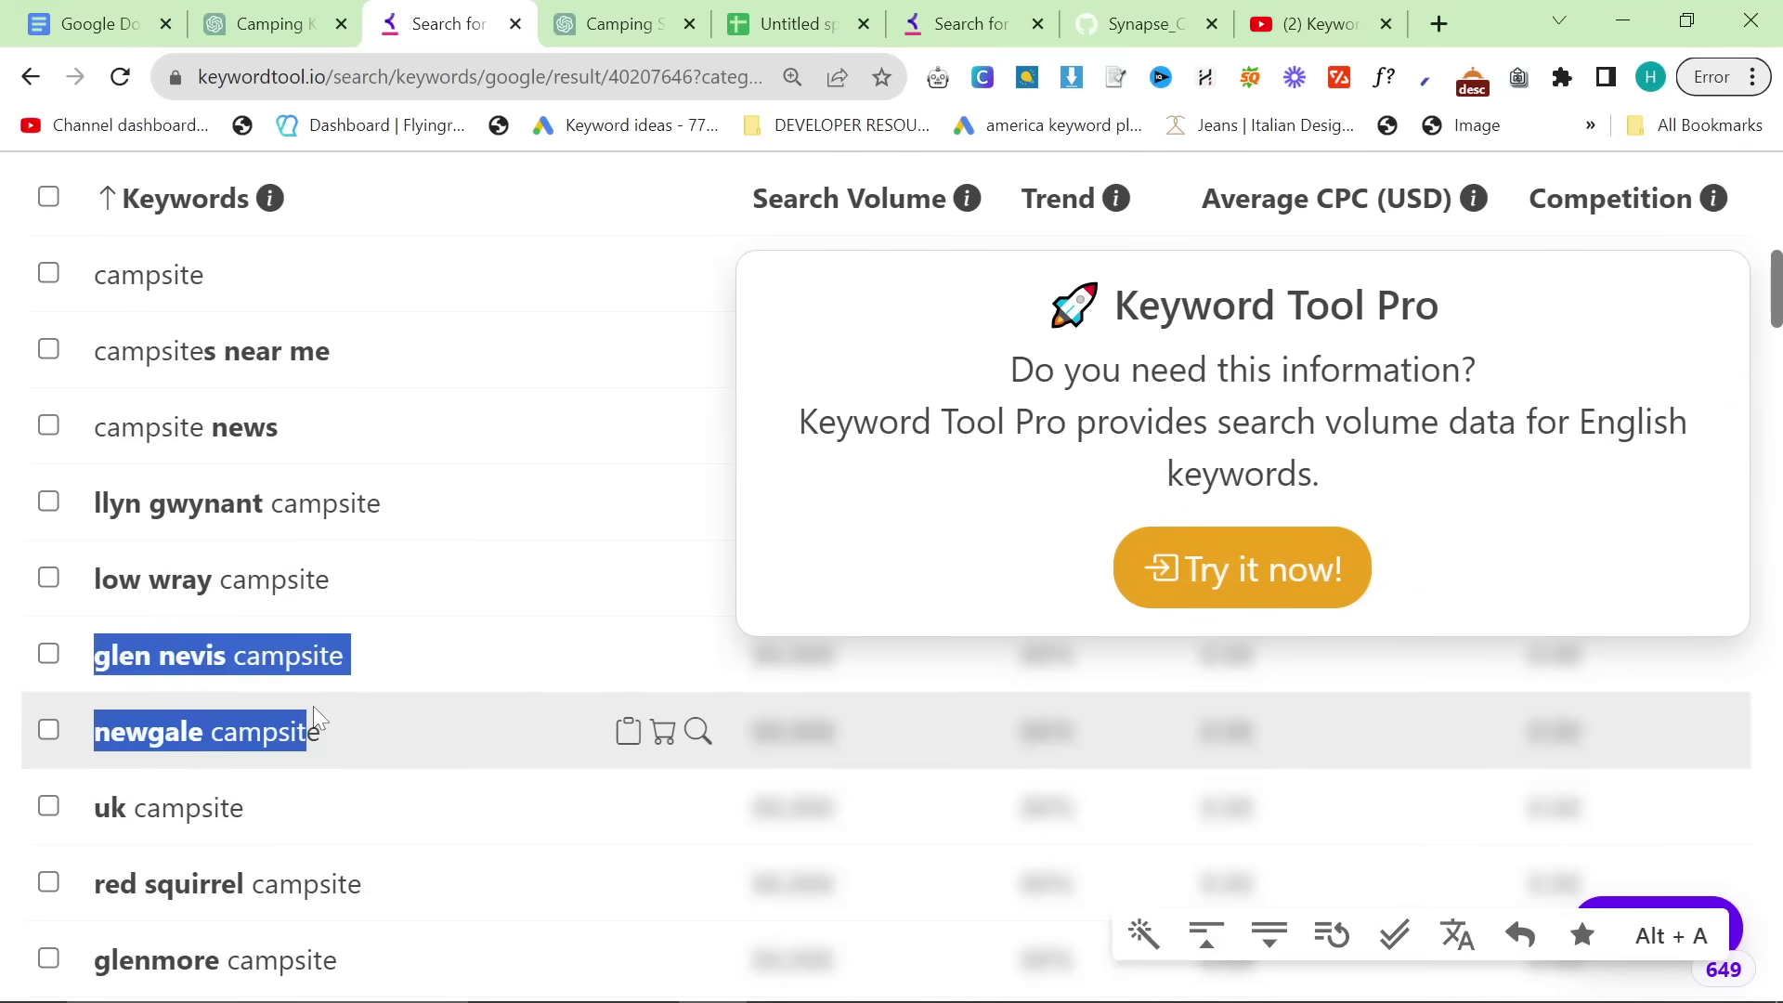
{"action": "left_click", "coordinate": [442, 744]}
{"action": "scroll", "coordinate": [442, 744], "scroll_direction": "up", "scroll_amount": 15}
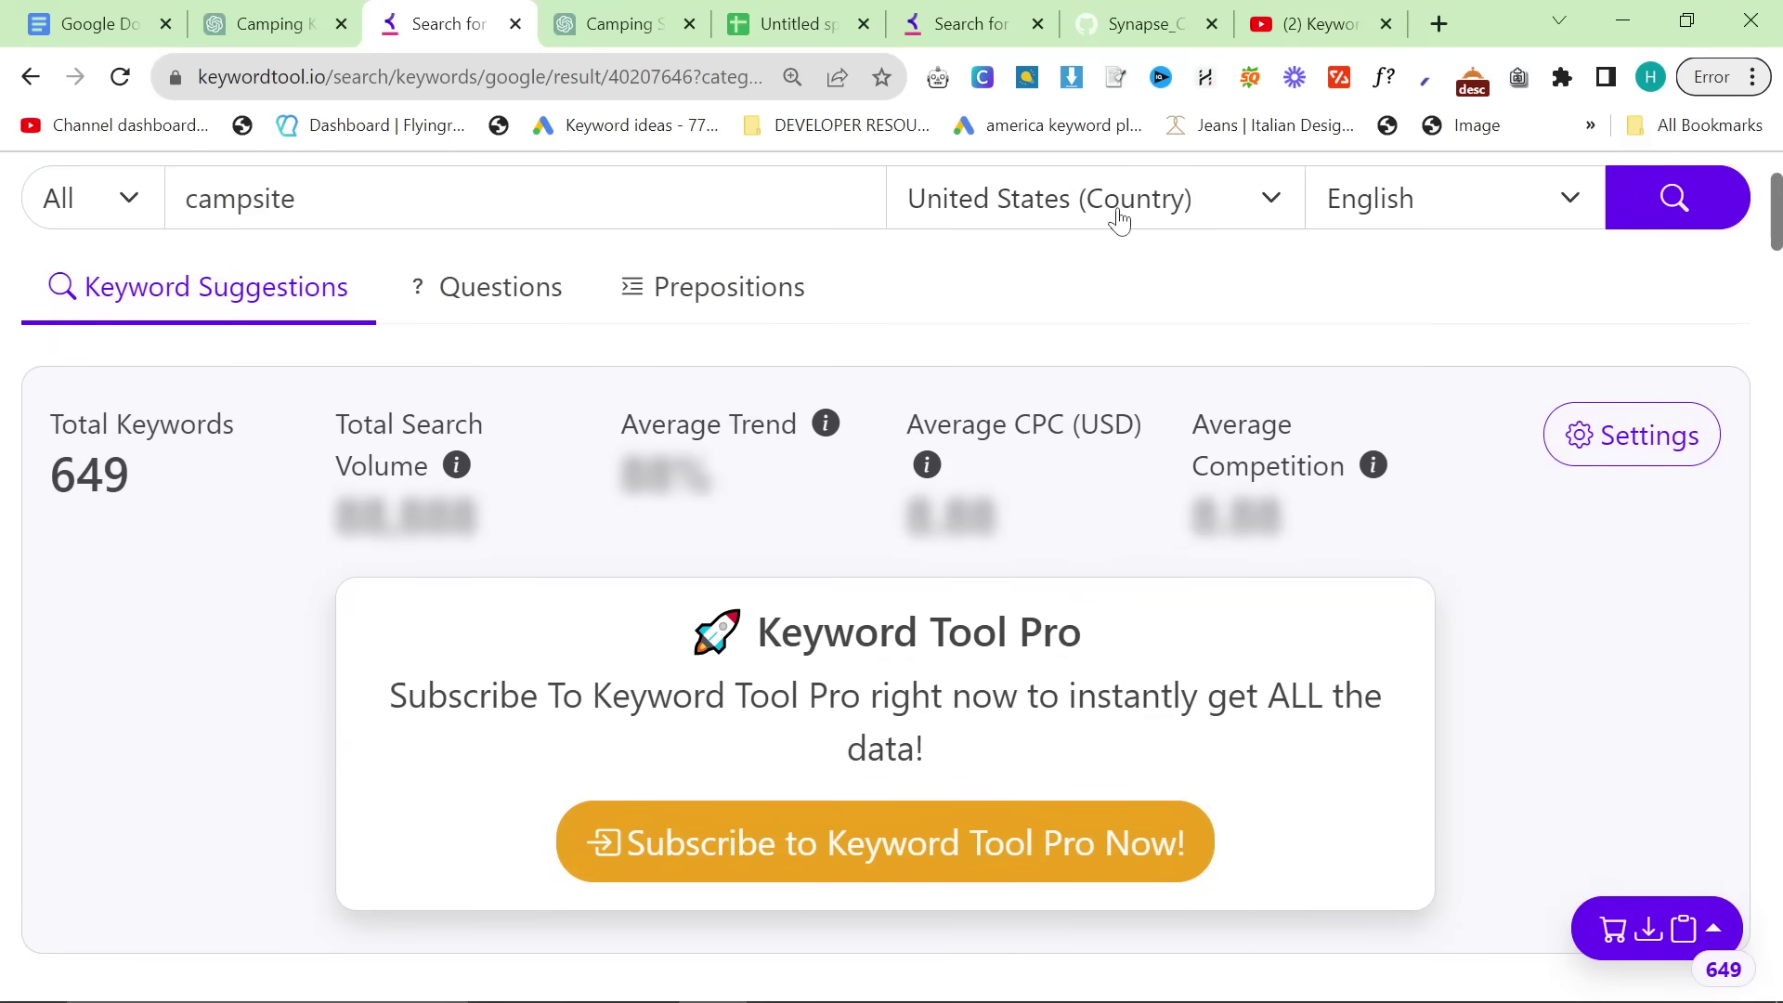
{"action": "left_click", "coordinate": [1119, 220]}
{"action": "left_click", "coordinate": [1518, 327]}
{"action": "scroll", "coordinate": [426, 622], "scroll_direction": "down", "scroll_amount": 13}
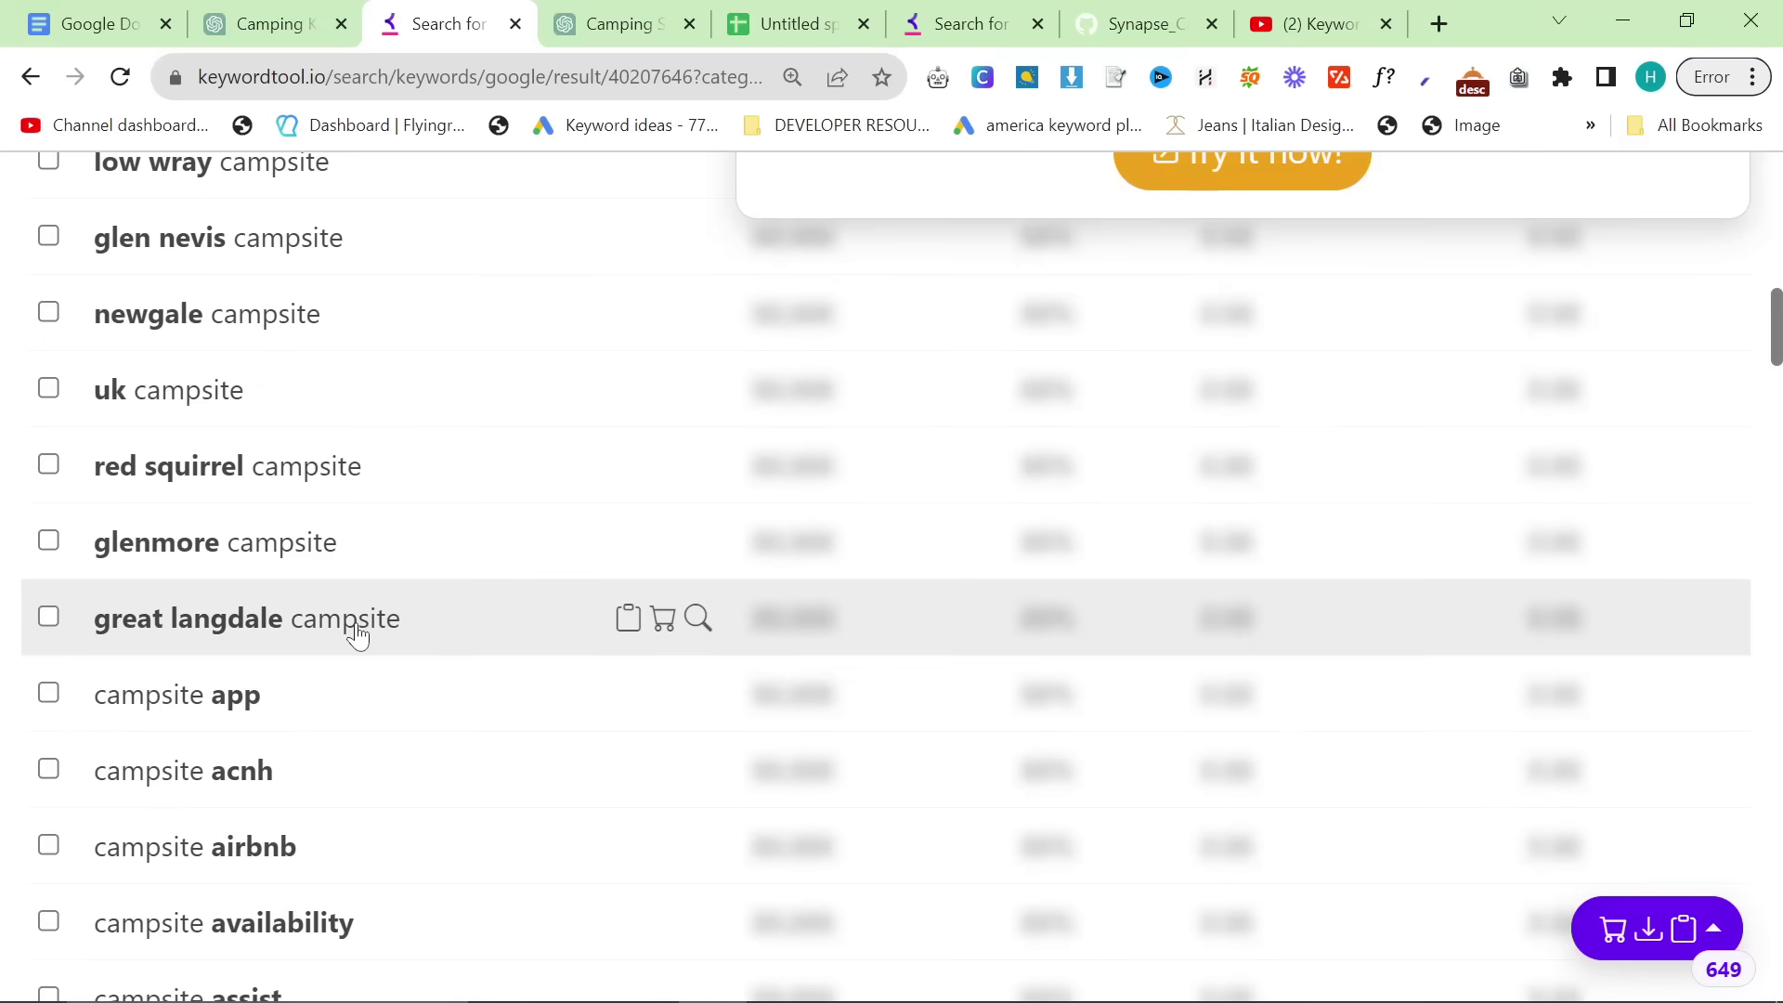
{"action": "scroll", "coordinate": [358, 635], "scroll_direction": "up", "scroll_amount": 3}
Step: Copy 'llyn gwynant campsite' and search Google for it in a new tab
{"action": "left_click_drag", "start_coordinate": [96, 367], "coordinate": [380, 367]}
{"action": "key", "text": "ctrl+c"}
{"action": "left_click", "coordinate": [1426, 31]}
{"action": "key", "text": "ctrl+v"}
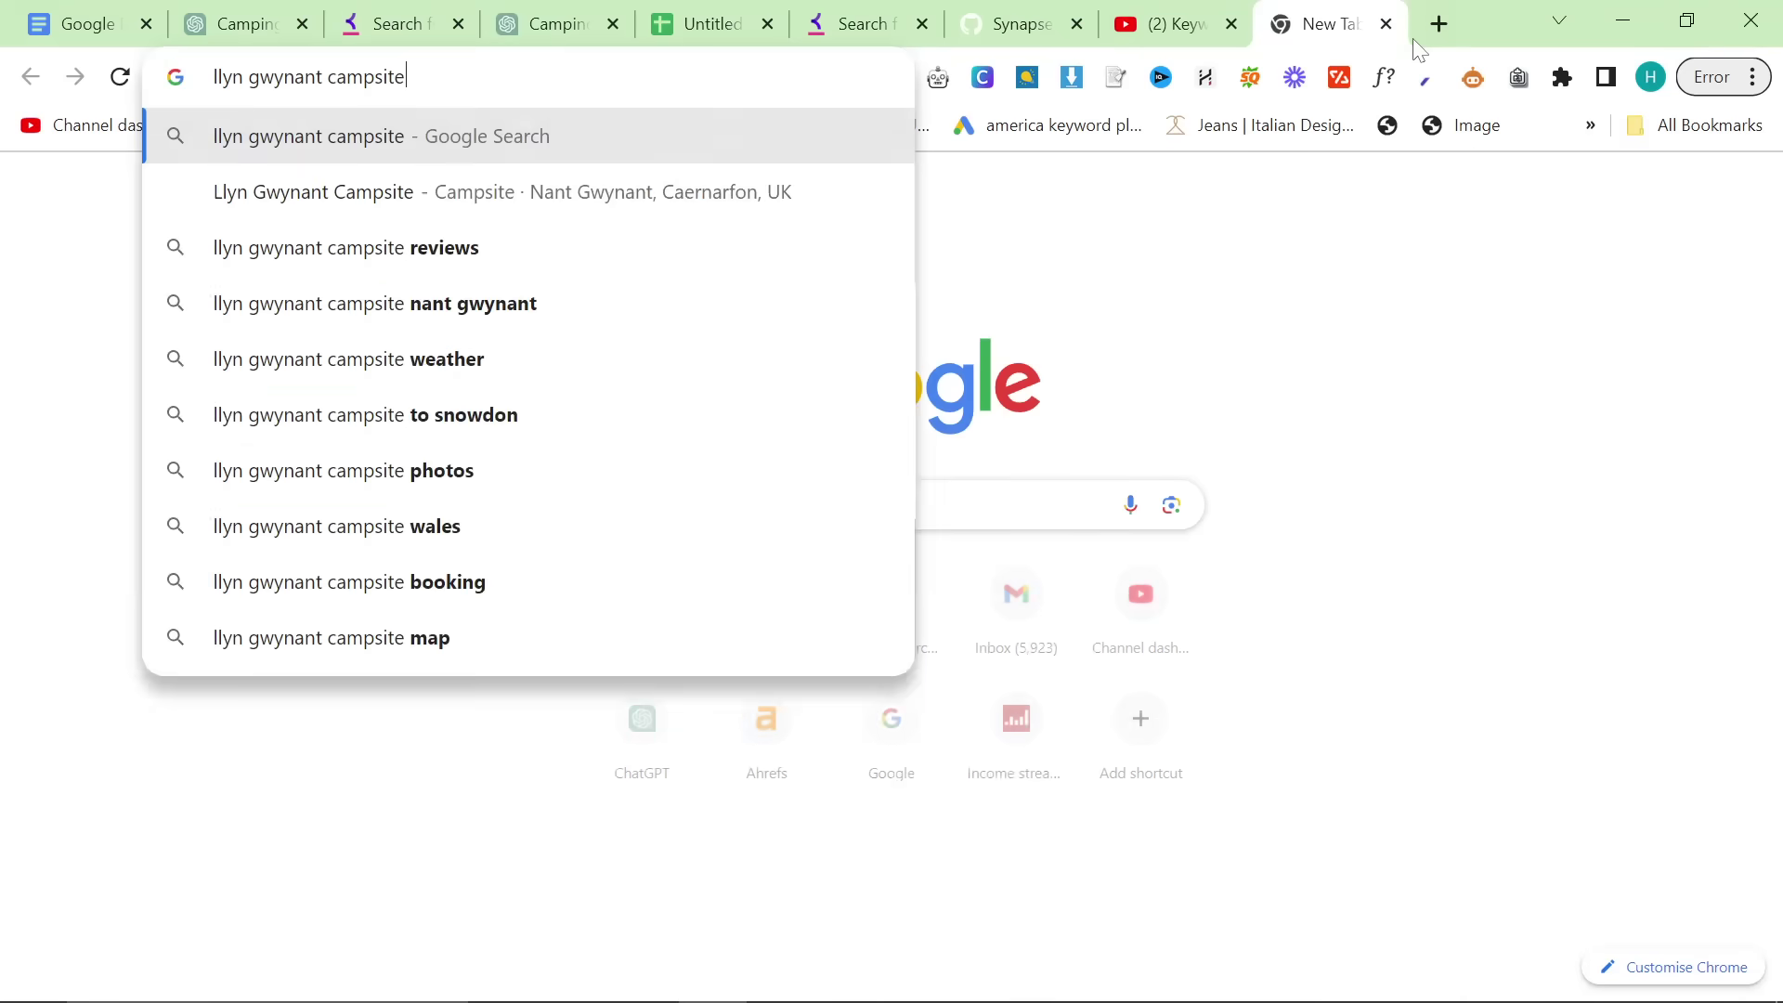
{"action": "key", "text": "Return"}
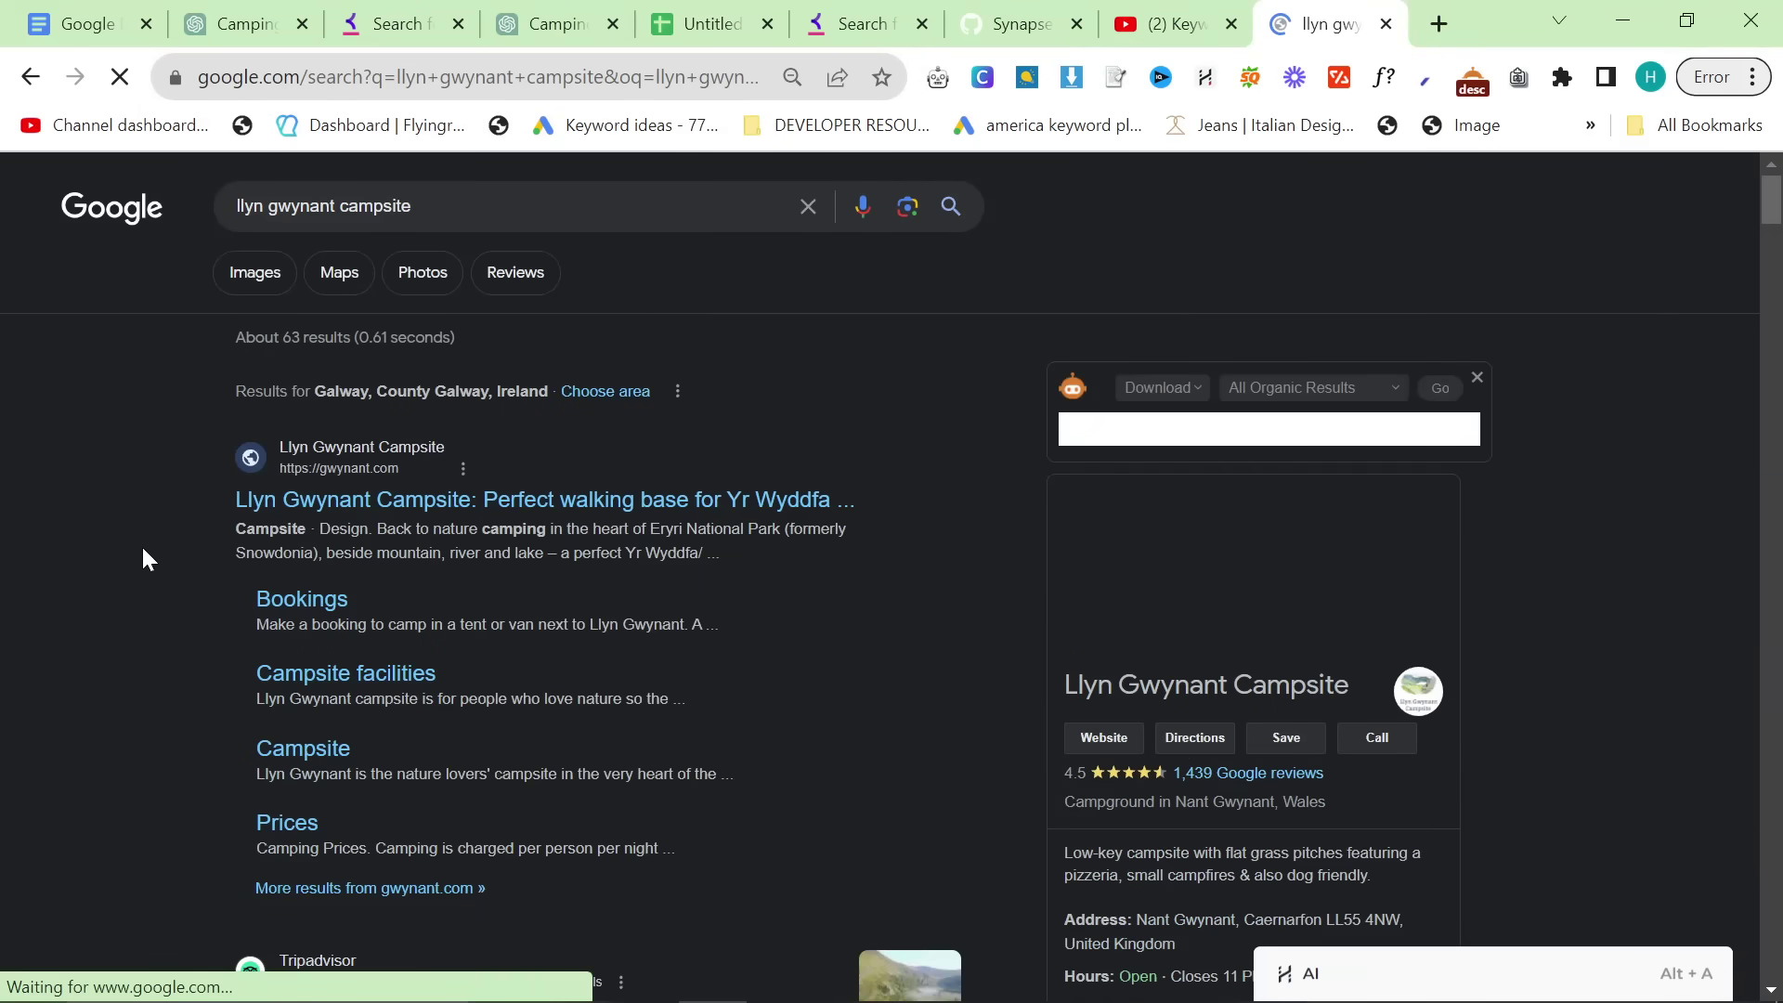
{"action": "scroll", "coordinate": [803, 686], "scroll_direction": "down", "scroll_amount": 7}
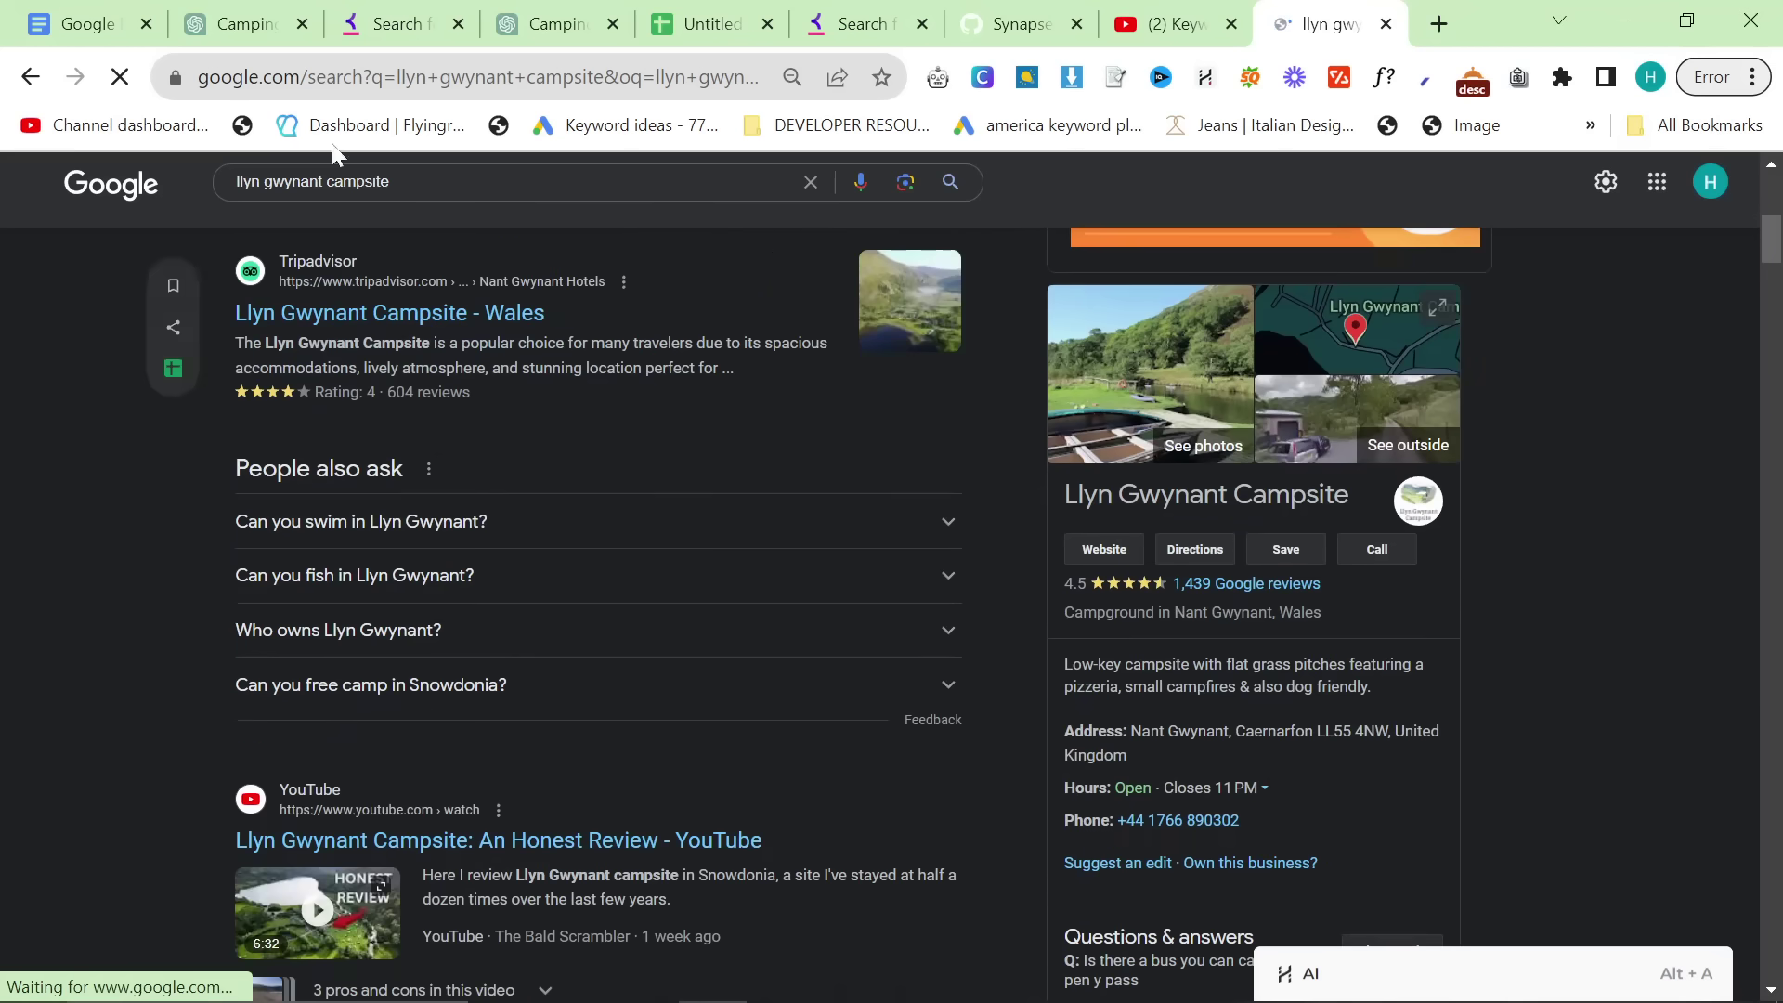
{"action": "left_click", "coordinate": [395, 24]}
Step: Select and copy all 649 campsite keyword suggestions, then load more rows
{"action": "scroll", "coordinate": [140, 632], "scroll_direction": "down", "scroll_amount": 3}
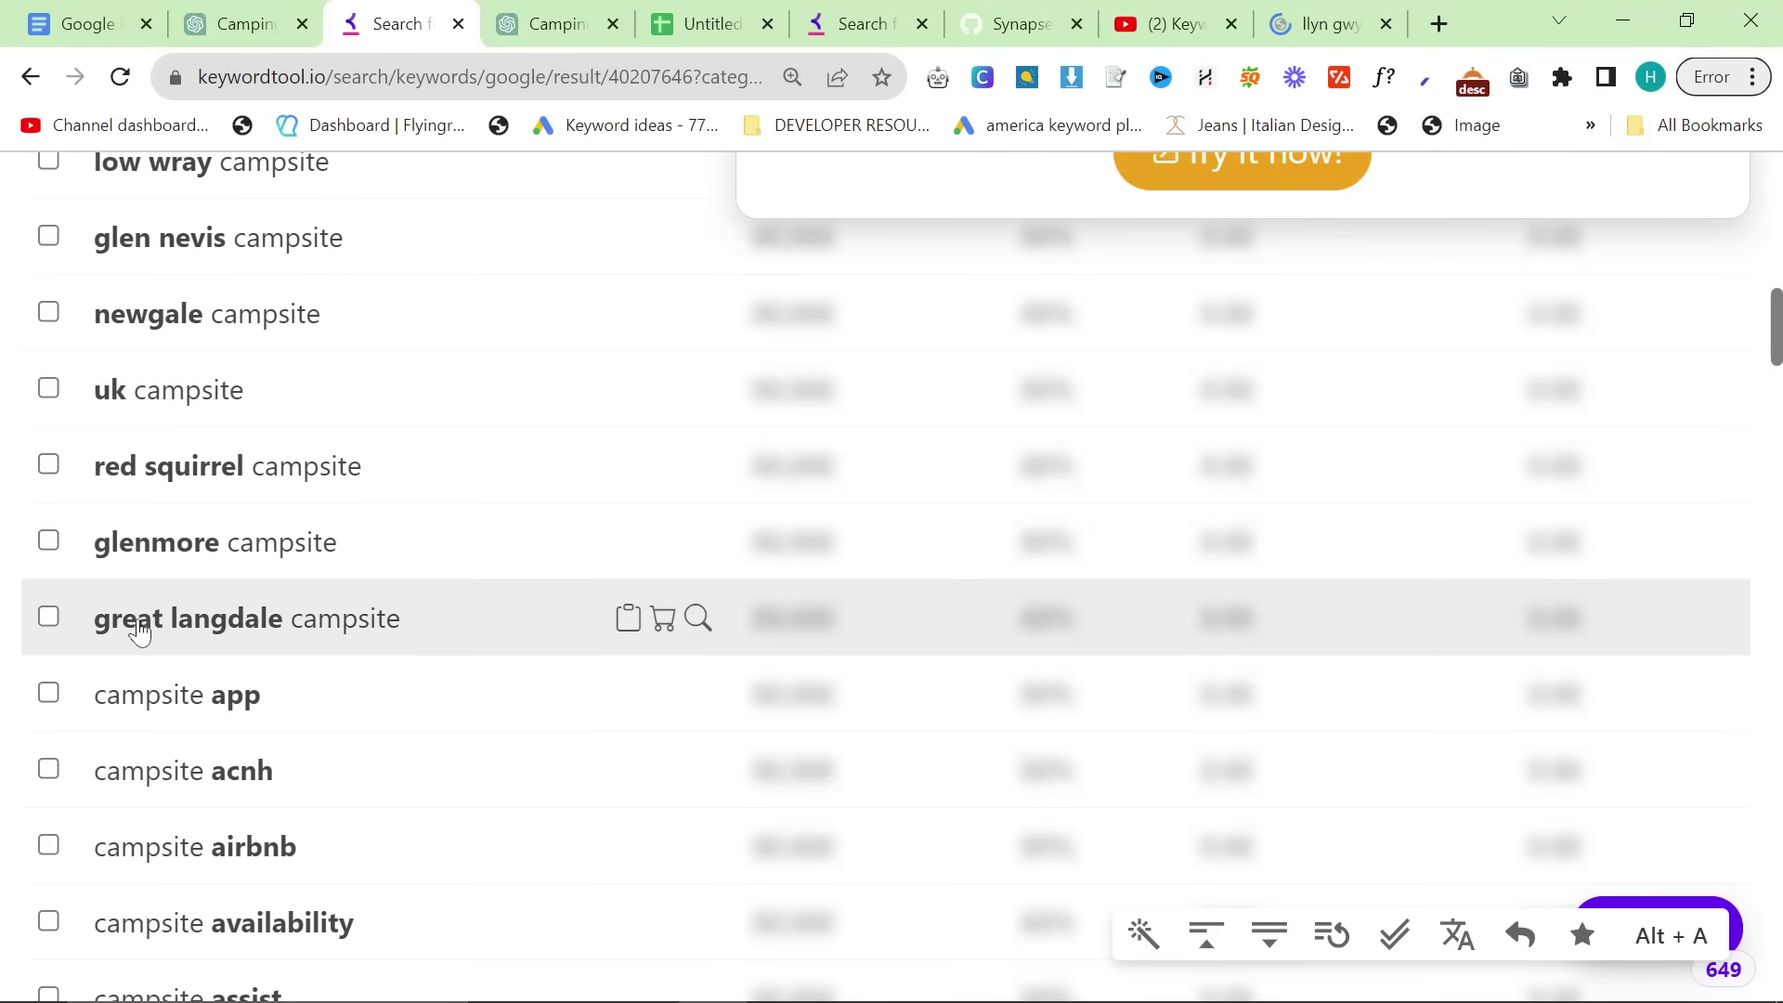
{"action": "scroll", "coordinate": [190, 606], "scroll_direction": "up", "scroll_amount": 3}
{"action": "scroll", "coordinate": [171, 621], "scroll_direction": "down", "scroll_amount": 1}
{"action": "left_click", "coordinate": [296, 521]}
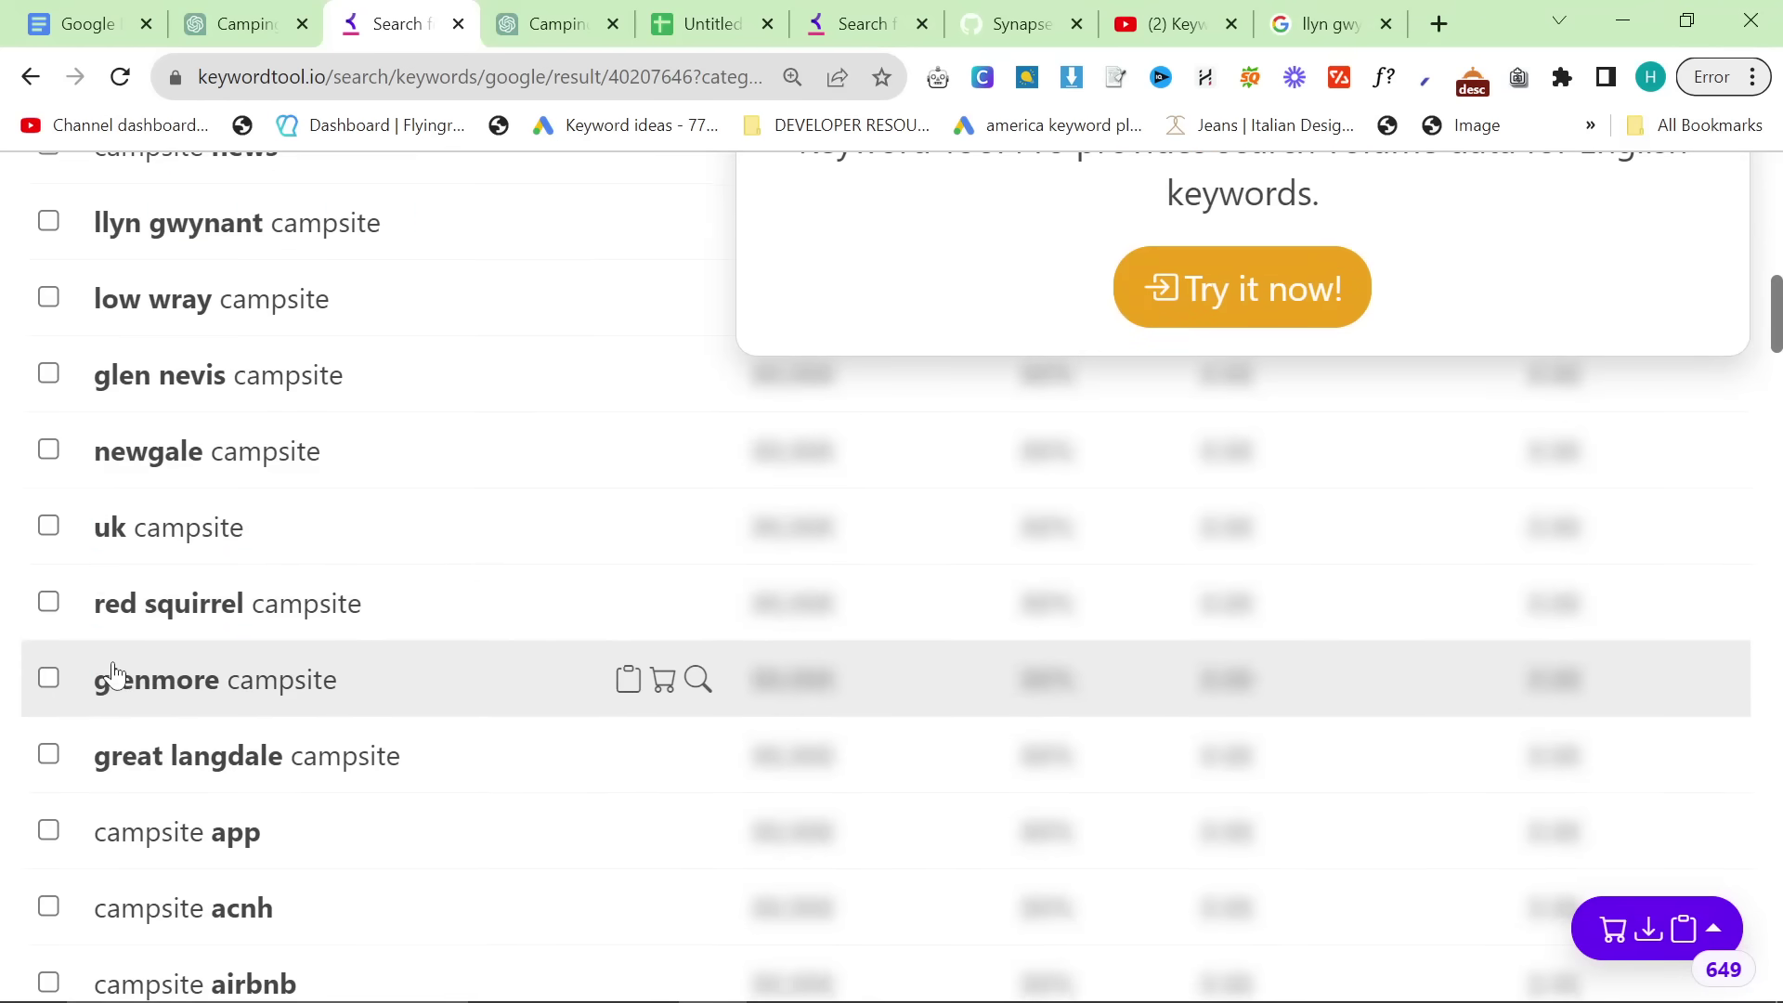
{"action": "scroll", "coordinate": [110, 673], "scroll_direction": "down", "scroll_amount": 3}
{"action": "scroll", "coordinate": [70, 252], "scroll_direction": "up", "scroll_amount": 5}
{"action": "scroll", "coordinate": [70, 253], "scroll_direction": "up", "scroll_amount": 4}
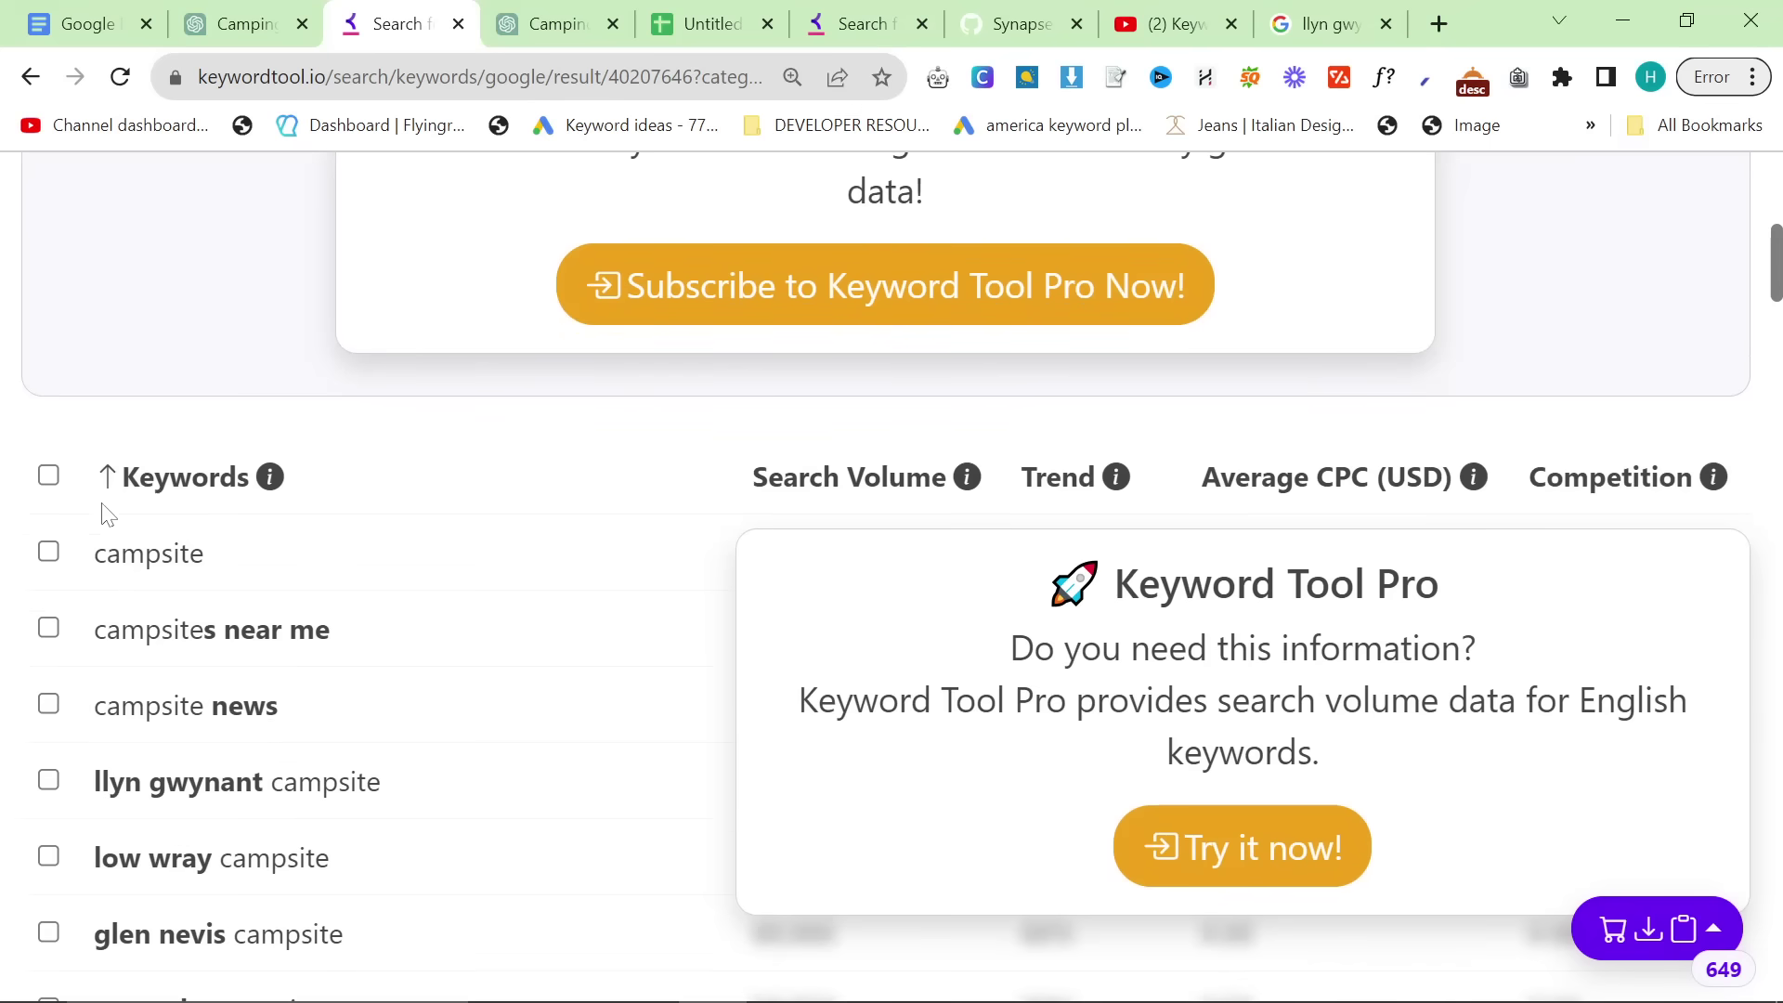
{"action": "left_click", "coordinate": [48, 476]}
{"action": "left_click", "coordinate": [1683, 927]}
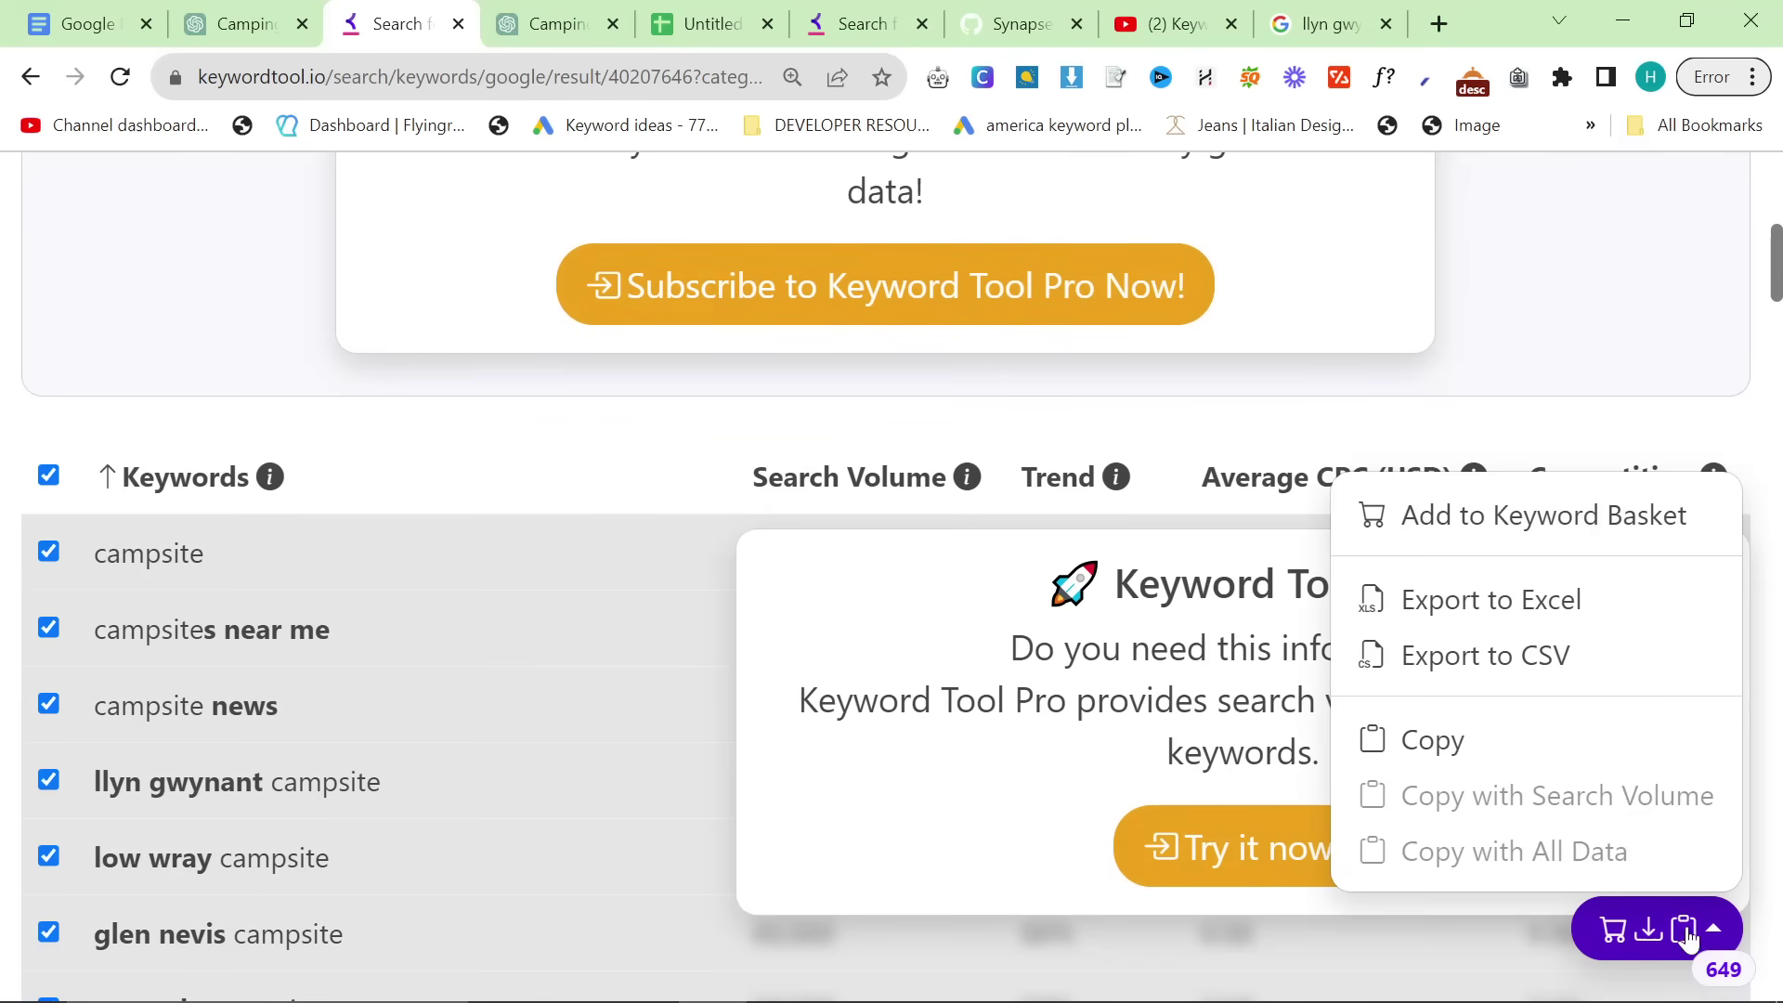
{"action": "left_click", "coordinate": [1486, 743]}
{"action": "scroll", "coordinate": [274, 464], "scroll_direction": "down", "scroll_amount": 20}
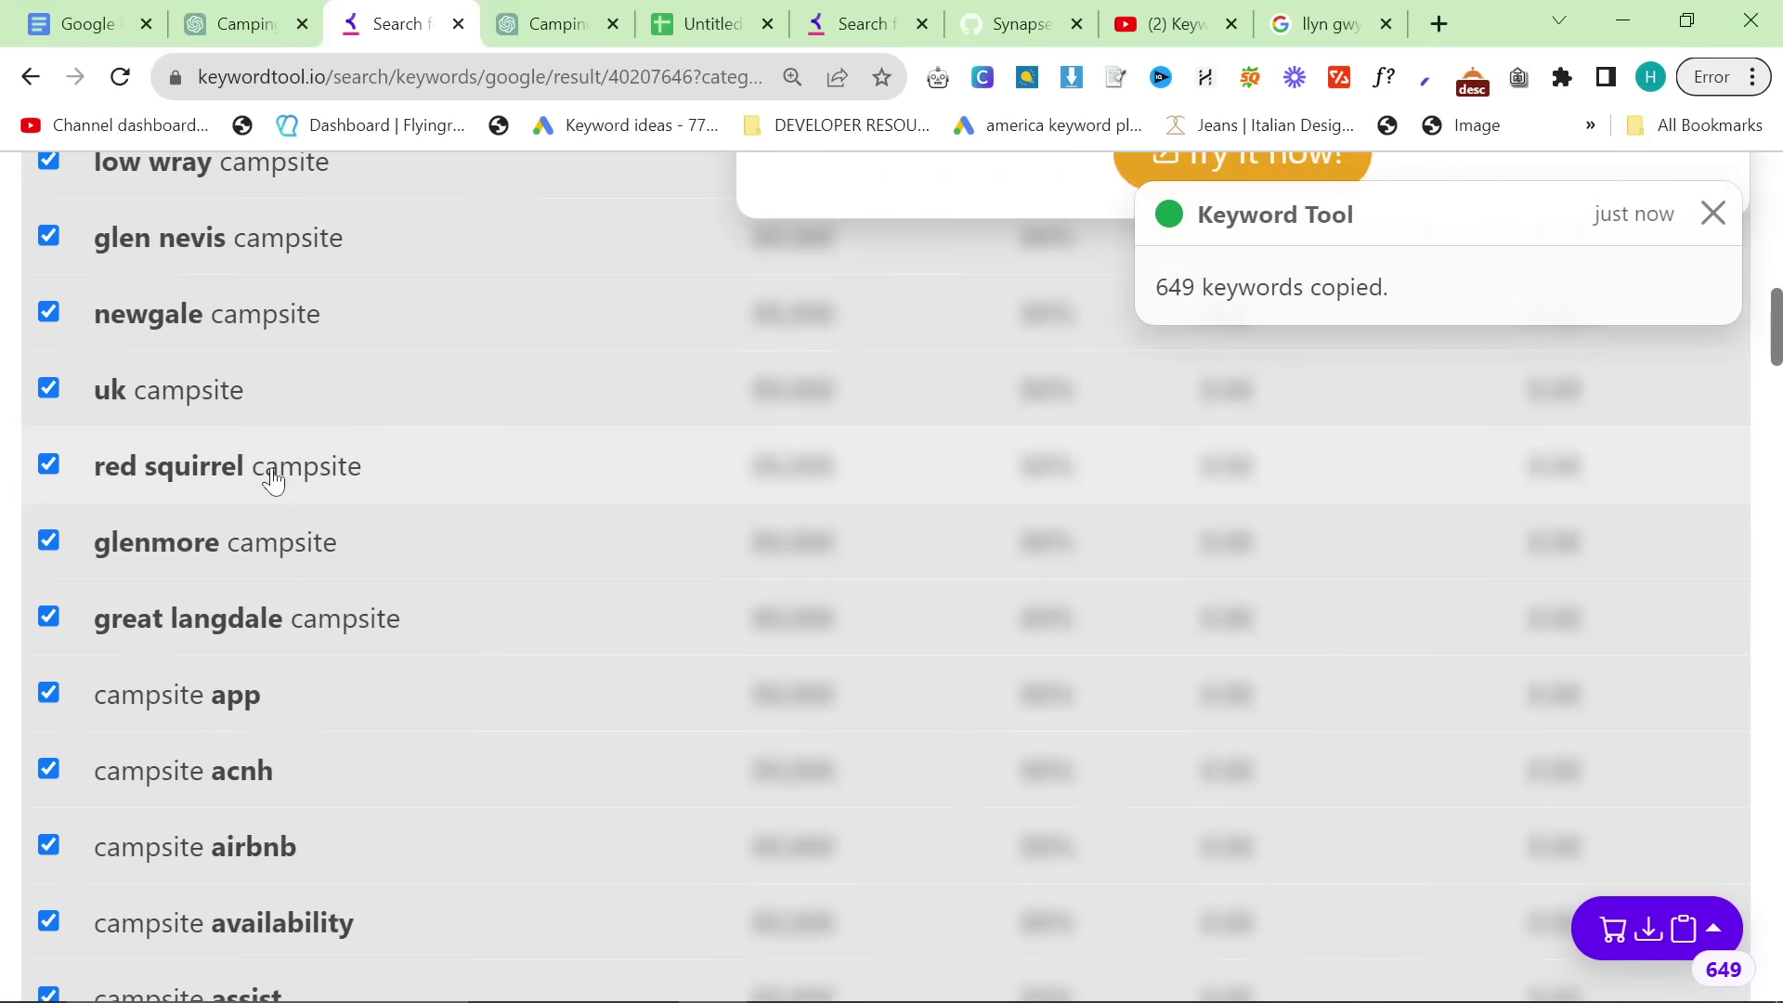
{"action": "scroll", "coordinate": [274, 453], "scroll_direction": "down", "scroll_amount": 15}
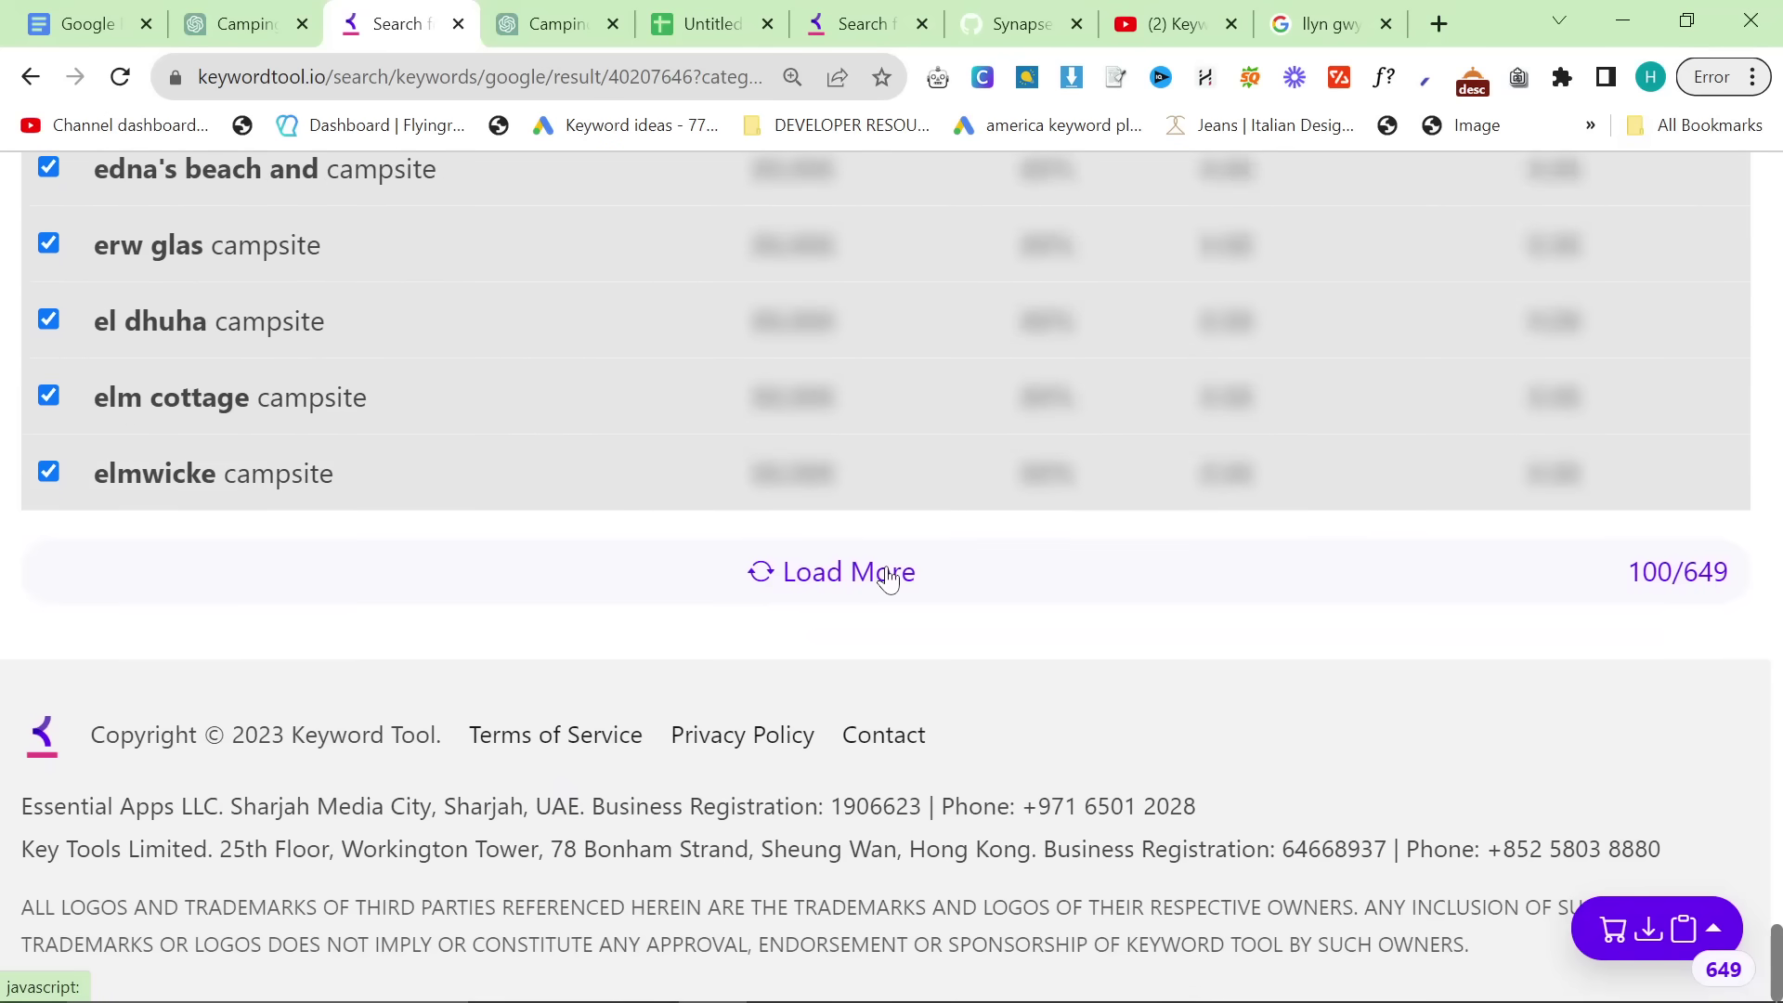
{"action": "left_click", "coordinate": [887, 574]}
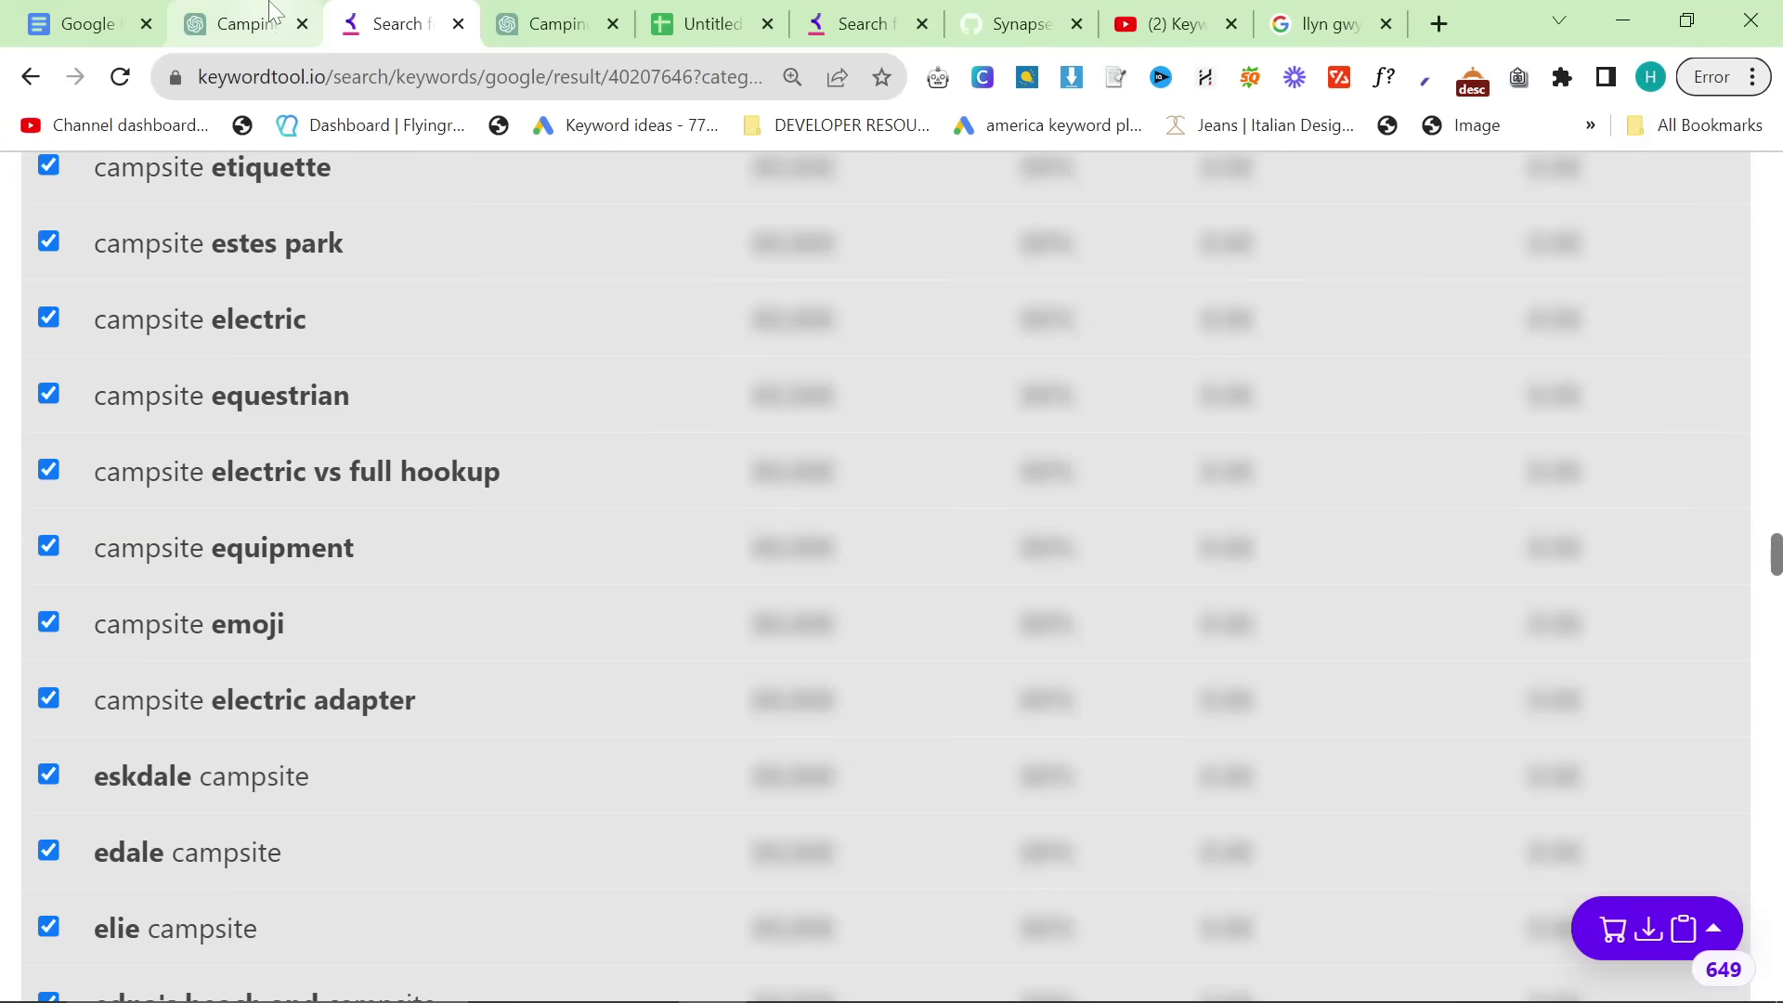
Step: Take the seed term Tenting from ChatGPT's list and search it in place of campsite
{"action": "left_click", "coordinate": [246, 23]}
{"action": "double_click", "coordinate": [470, 605]}
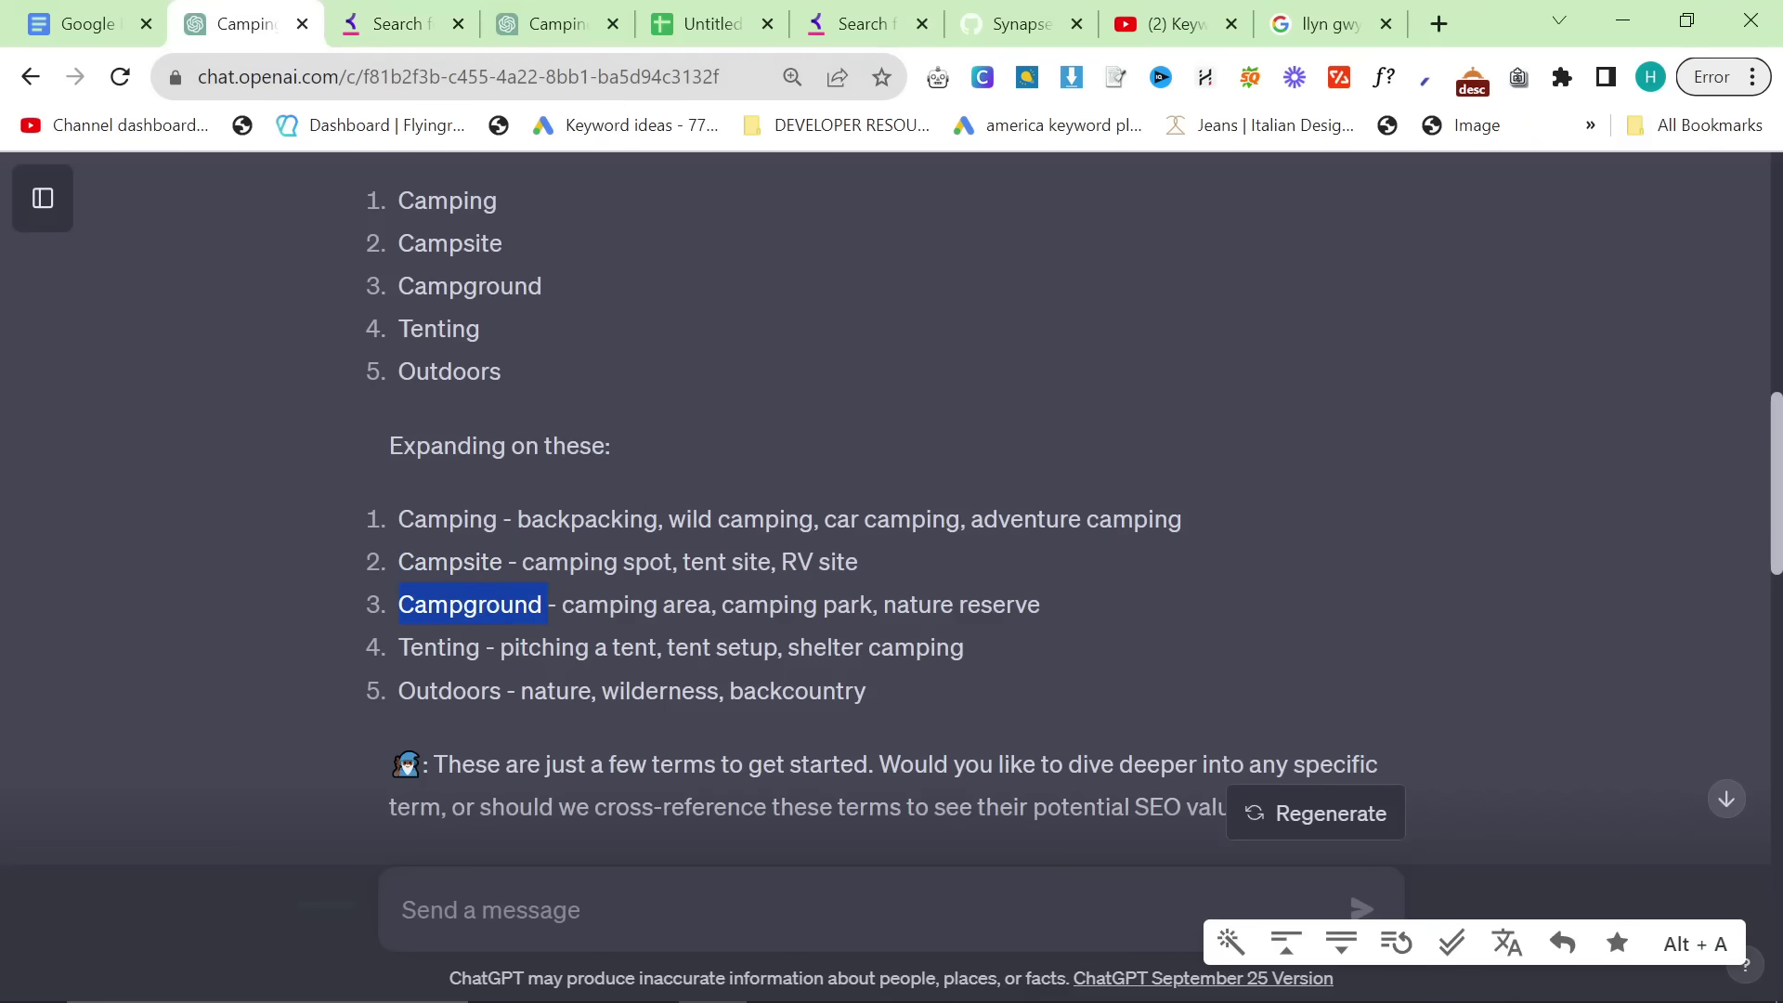
{"action": "double_click", "coordinate": [438, 647]}
{"action": "left_click", "coordinate": [400, 23]}
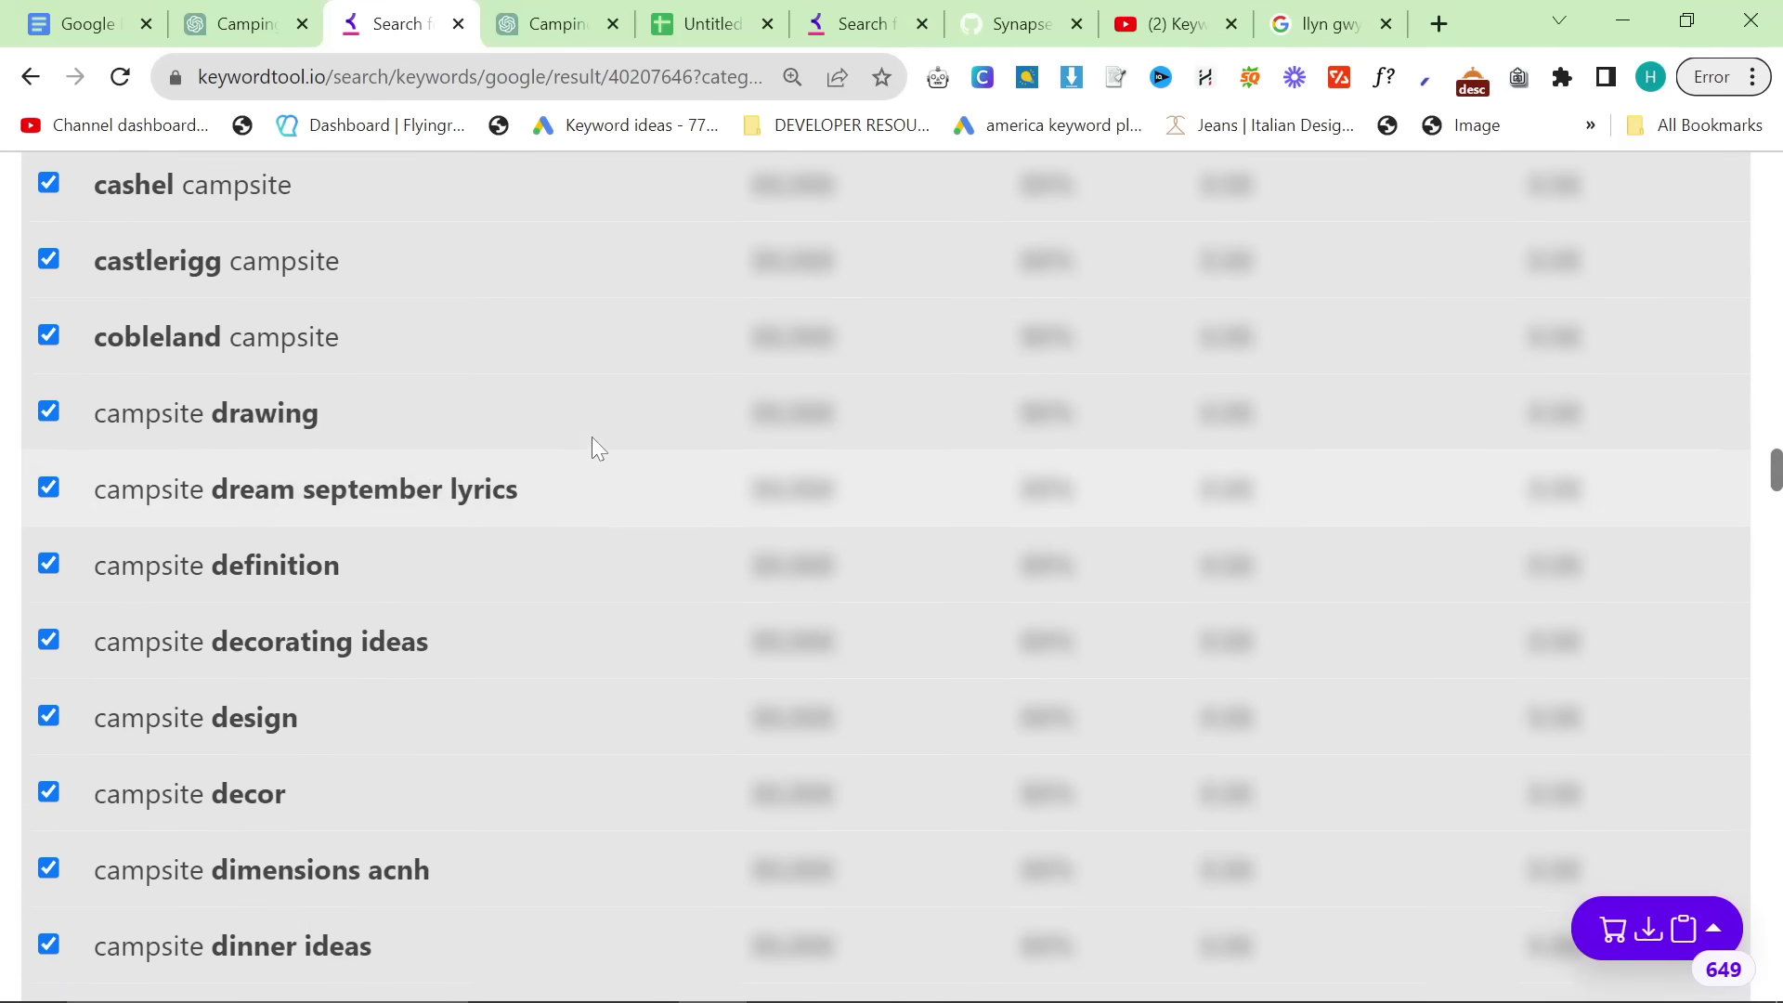
{"action": "scroll", "coordinate": [603, 421], "scroll_direction": "up", "scroll_amount": 20}
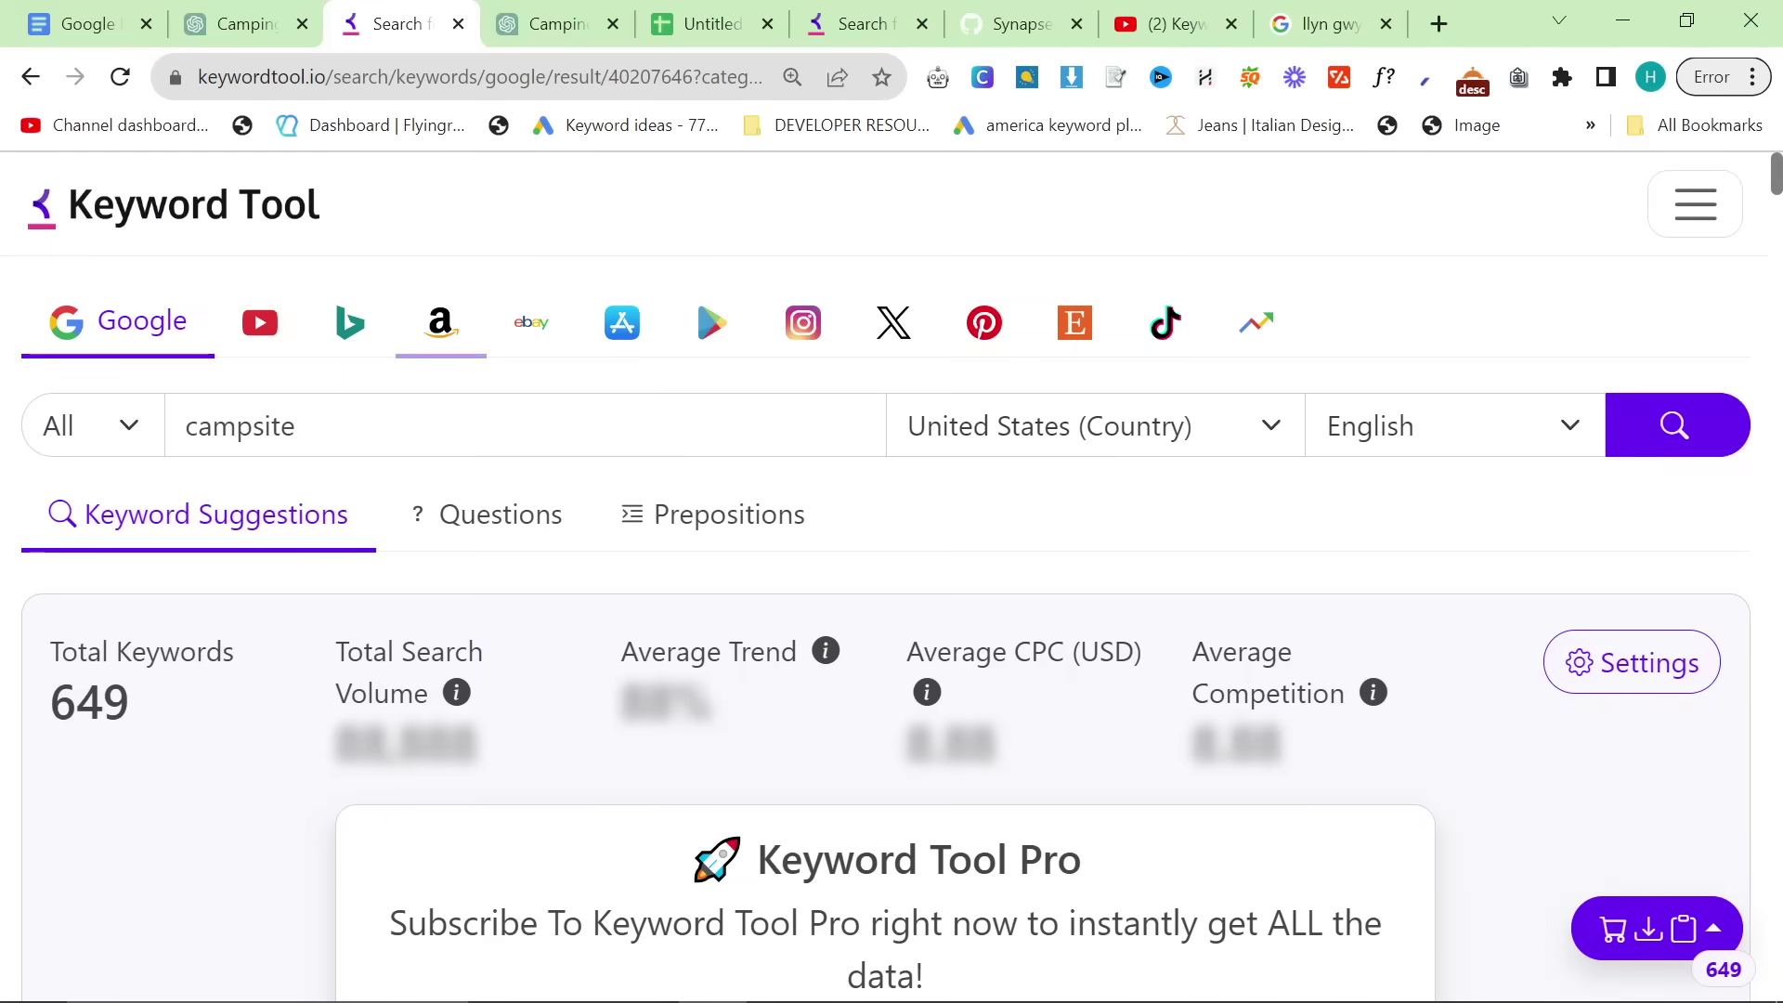
{"action": "double_click", "coordinate": [334, 423]}
{"action": "type", "text": "Tenting"}
{"action": "key", "text": "Return"}
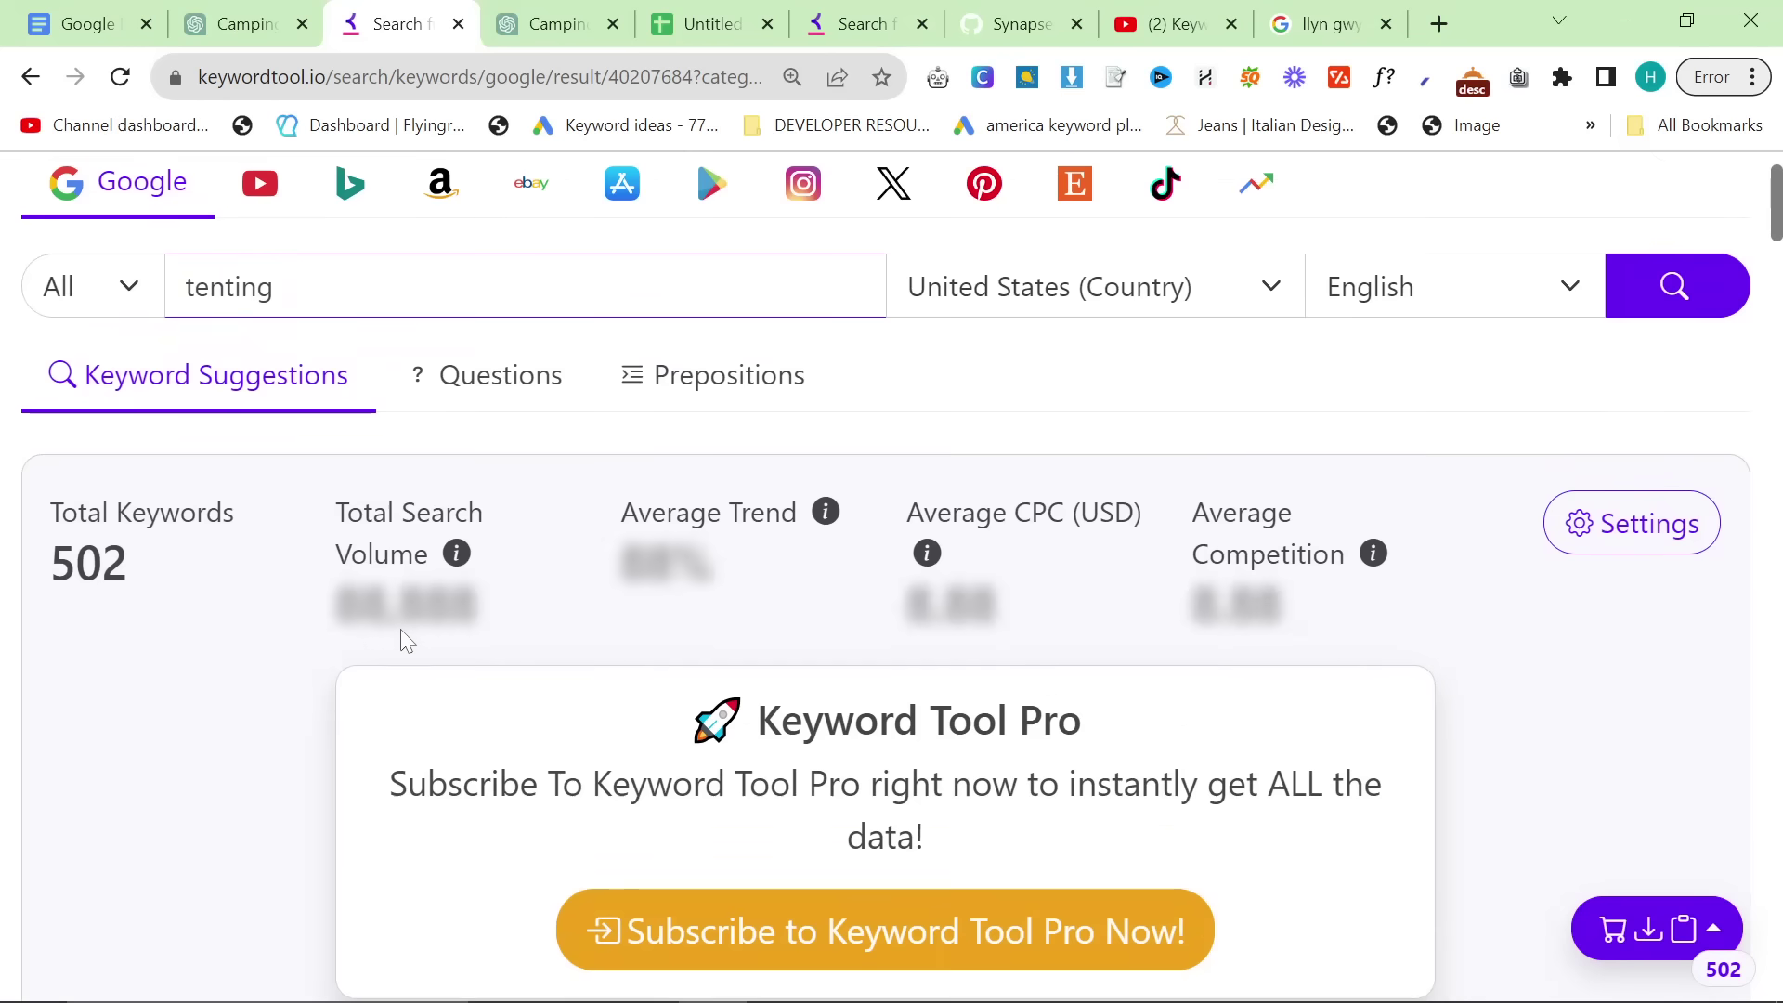
{"action": "scroll", "coordinate": [406, 641], "scroll_direction": "down", "scroll_amount": 5}
Step: Review the 104 question keywords for tenting, then go back to the ChatGPT camping chat
{"action": "scroll", "coordinate": [401, 640], "scroll_direction": "down", "scroll_amount": 2}
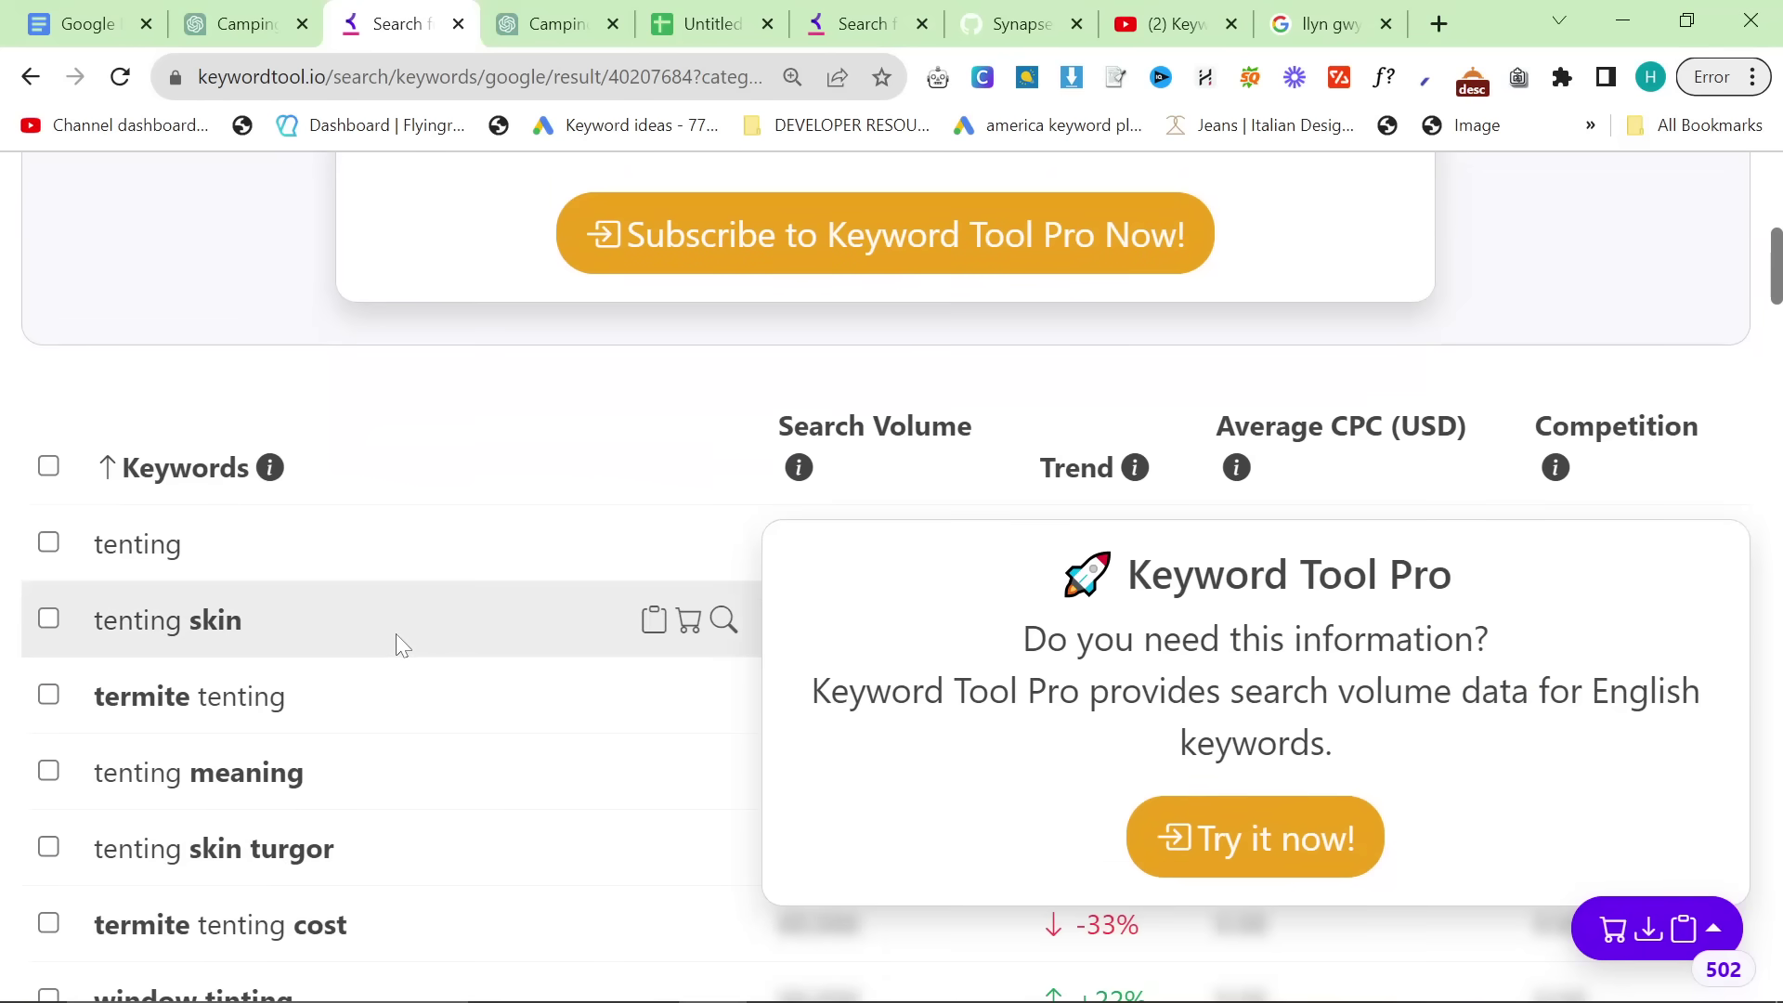
{"action": "scroll", "coordinate": [401, 641], "scroll_direction": "down", "scroll_amount": 3}
{"action": "scroll", "coordinate": [400, 641], "scroll_direction": "up", "scroll_amount": 10}
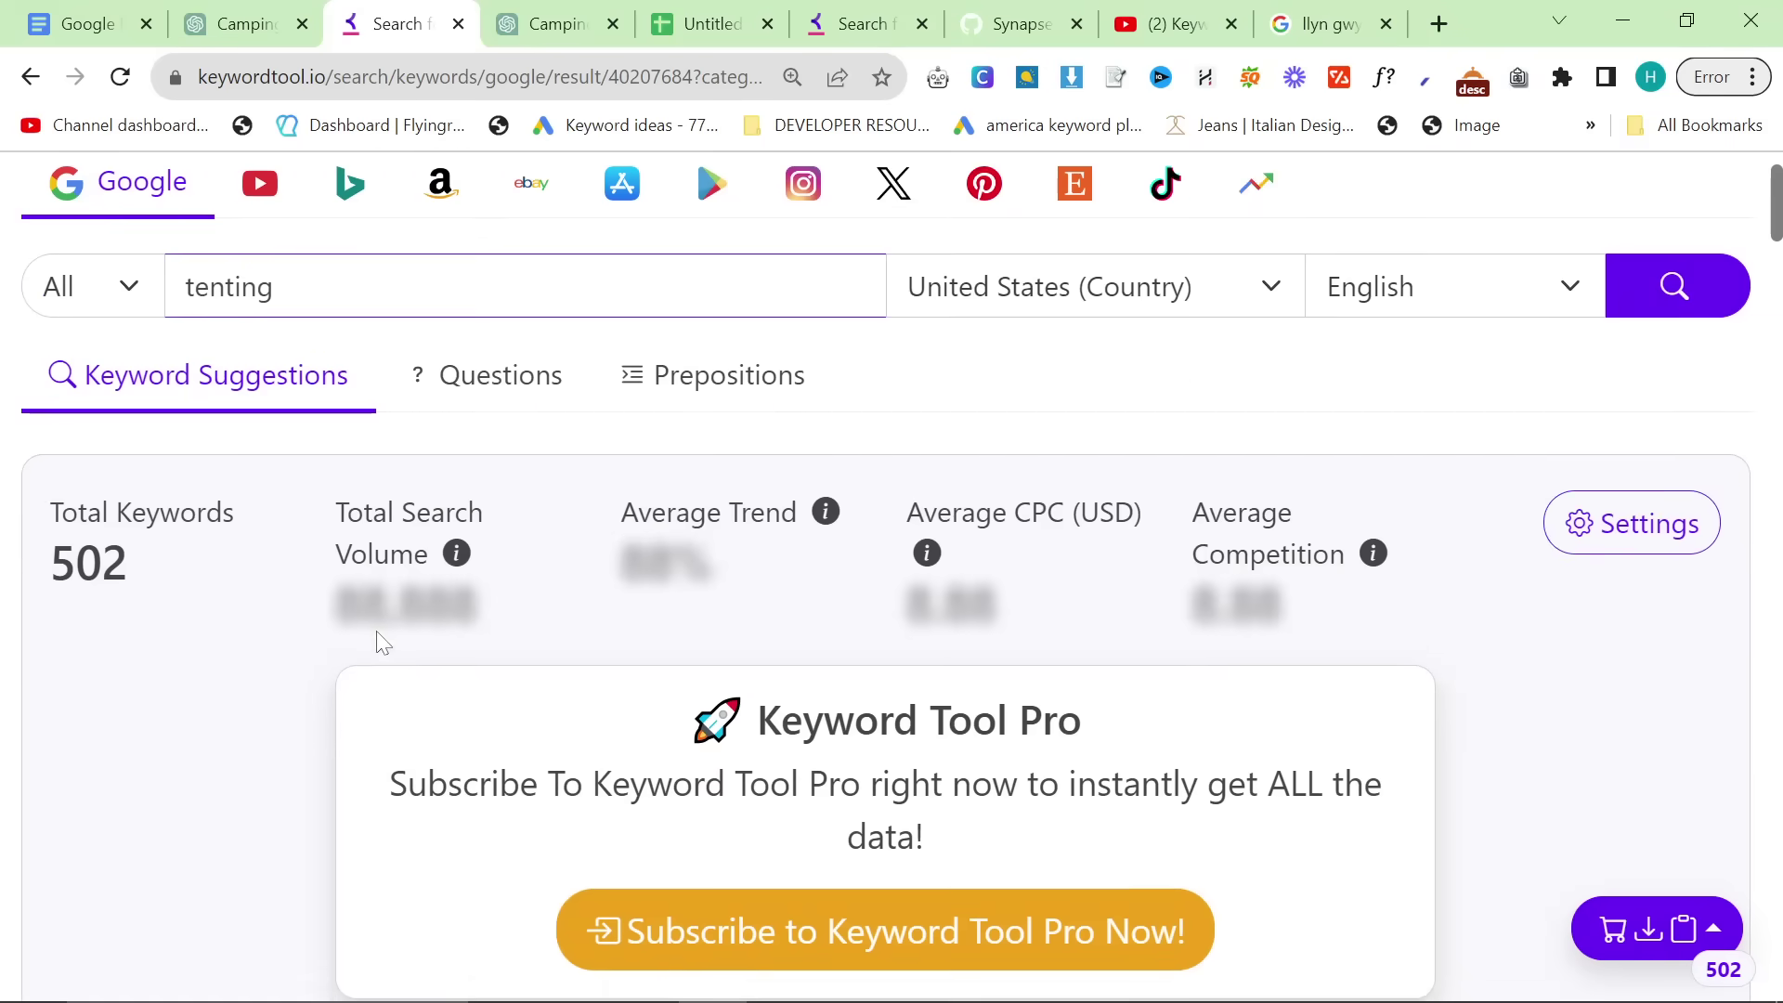
{"action": "left_click", "coordinate": [543, 509]}
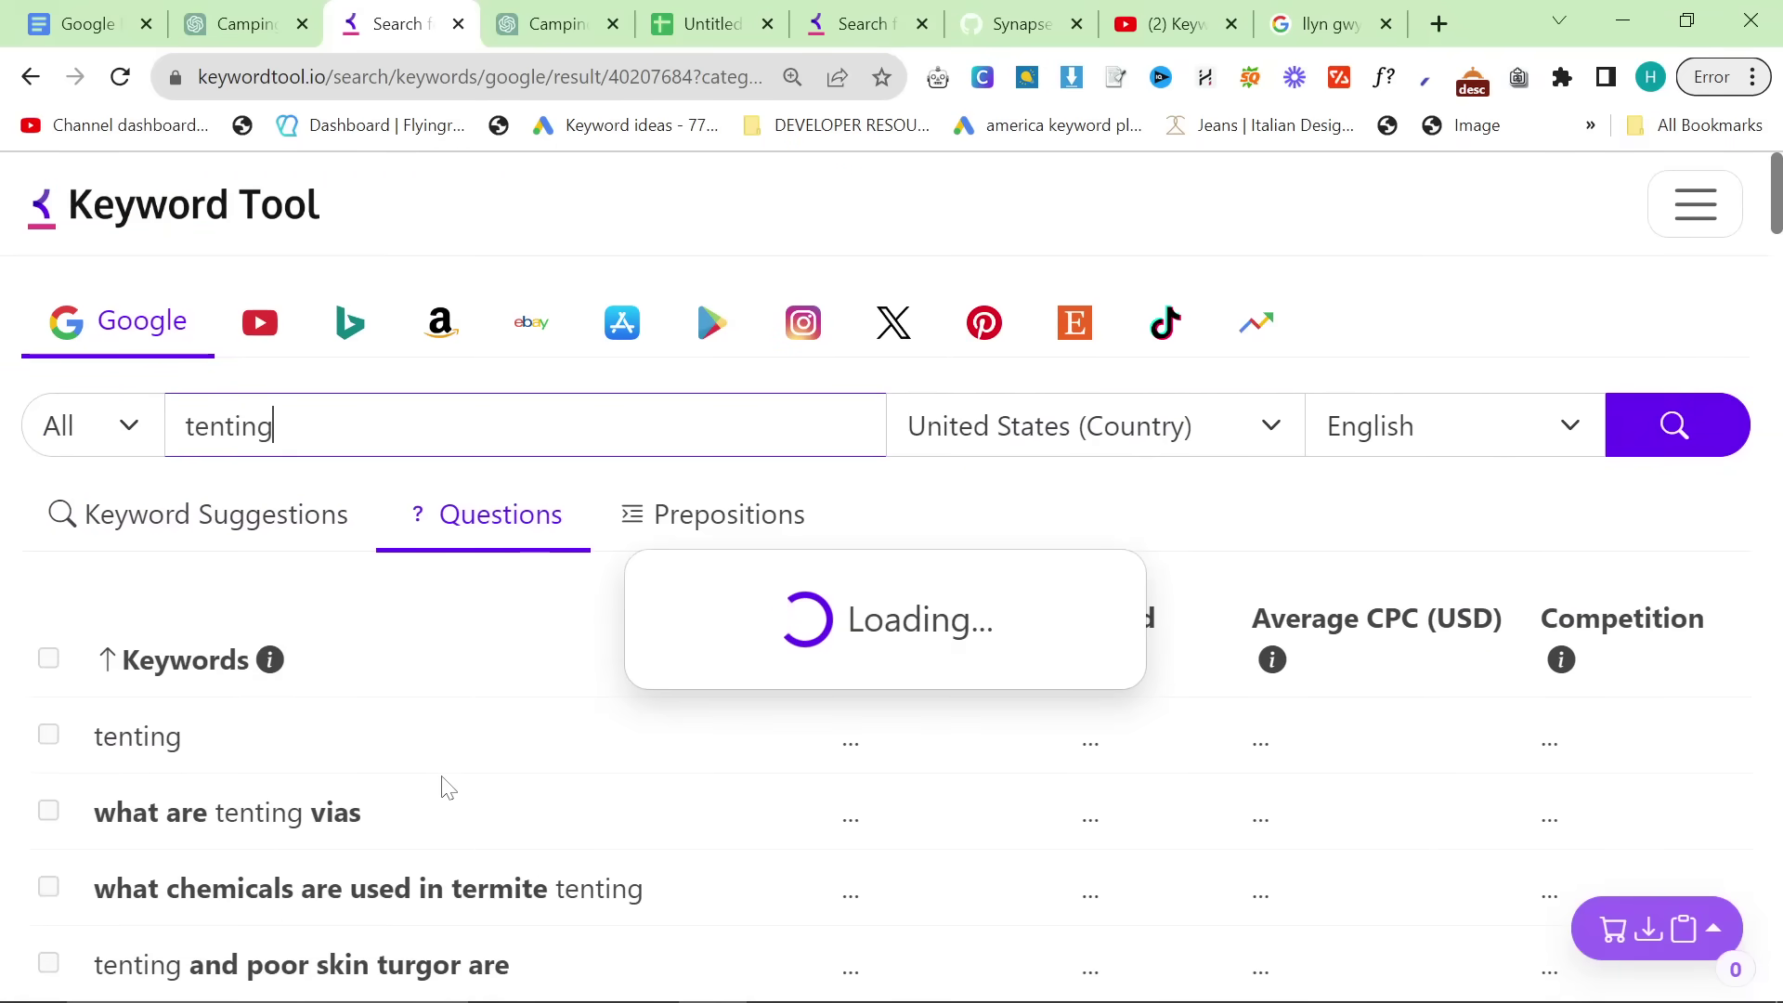
{"action": "scroll", "coordinate": [269, 704], "scroll_direction": "down", "scroll_amount": 6}
{"action": "scroll", "coordinate": [269, 704], "scroll_direction": "down", "scroll_amount": 3}
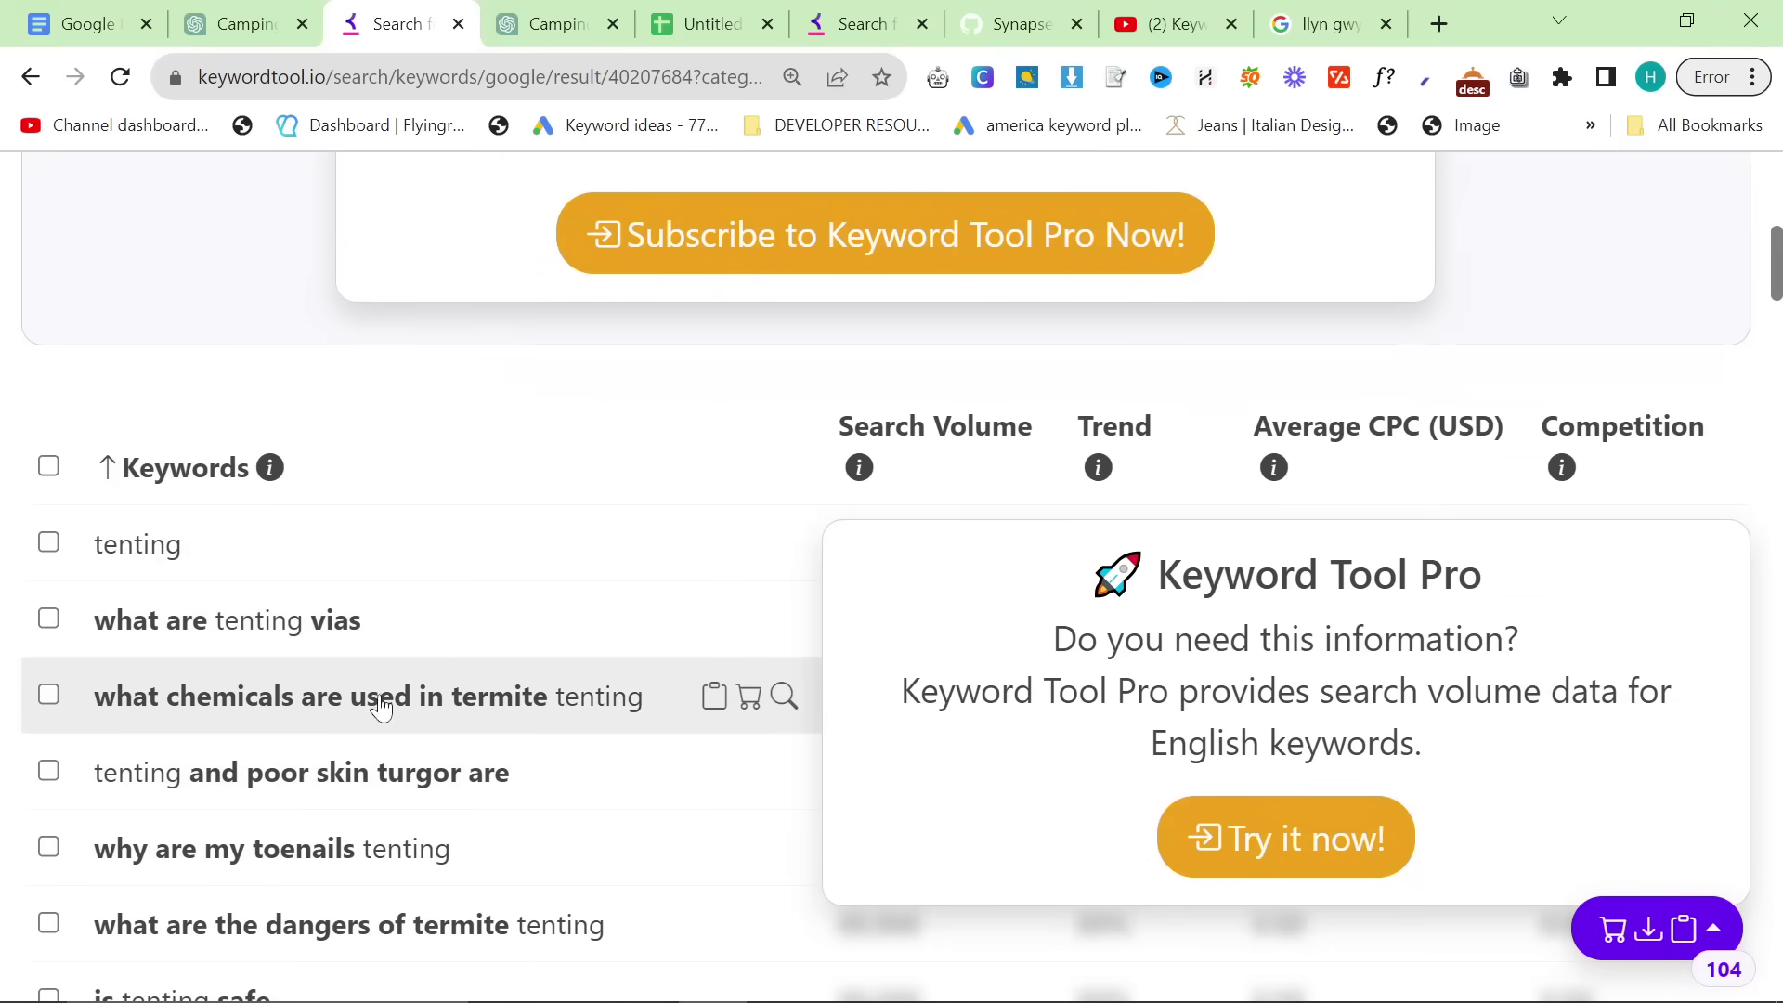
{"action": "left_click", "coordinate": [247, 23]}
{"action": "double_click", "coordinate": [450, 690]}
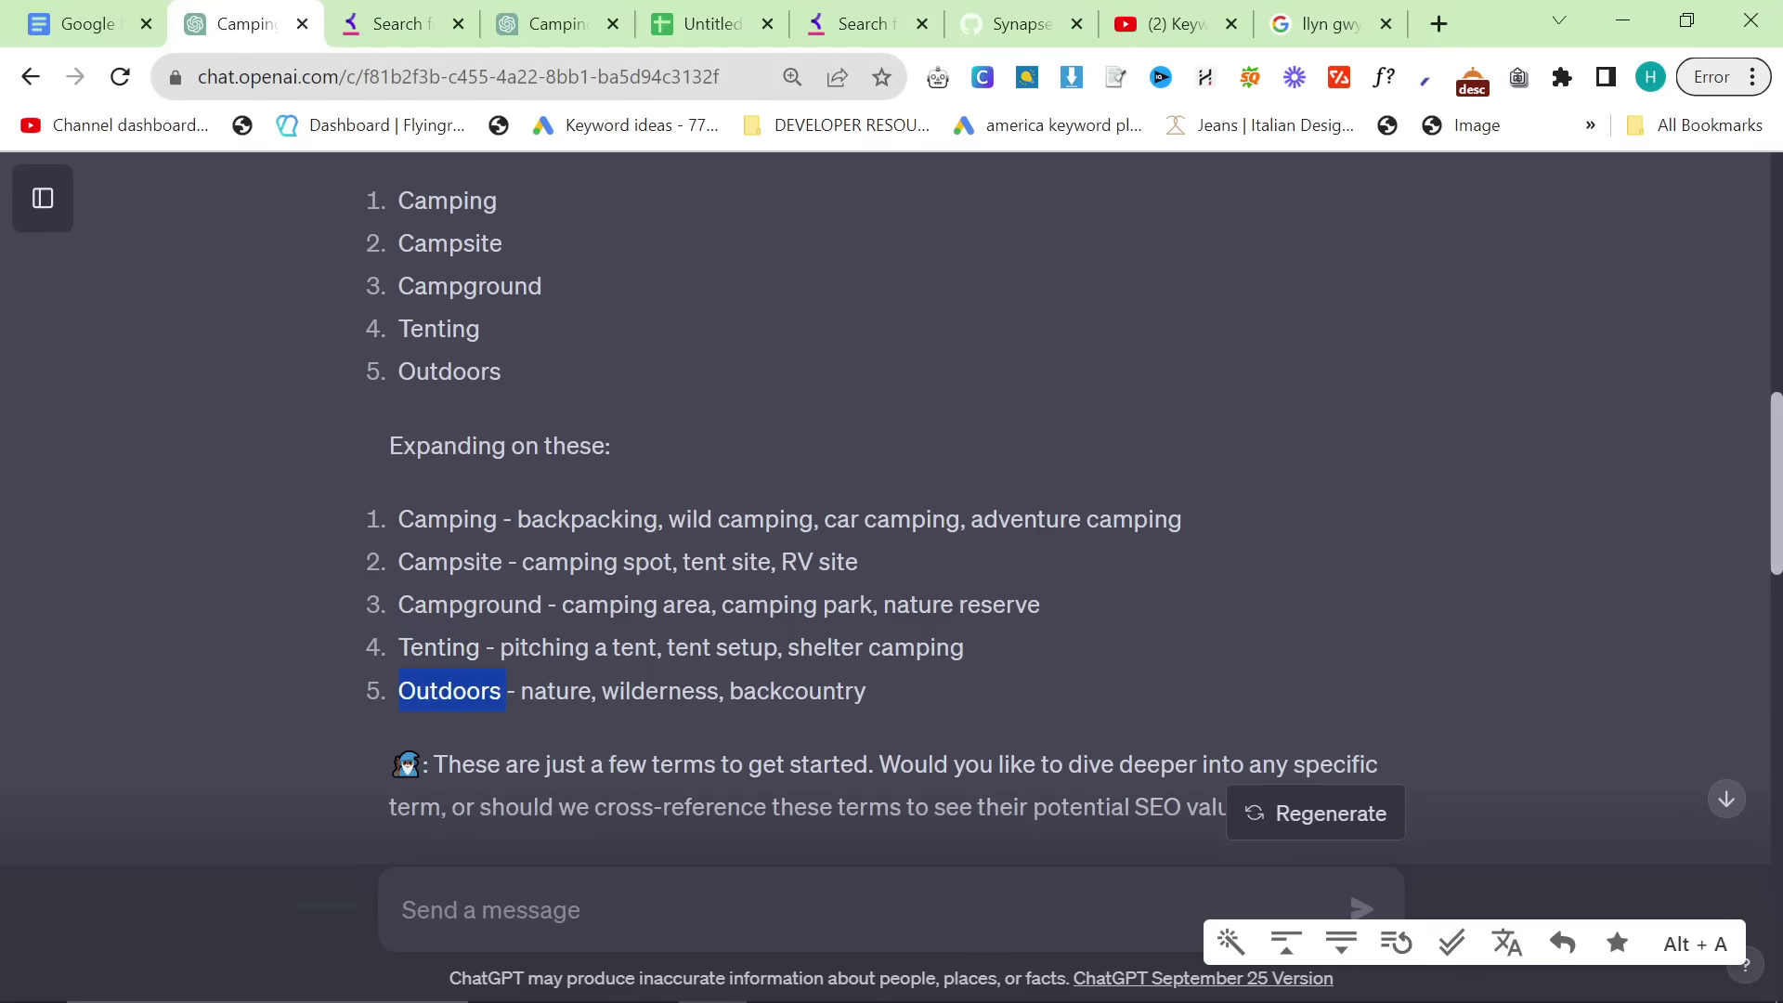
{"action": "left_click", "coordinate": [394, 23]}
{"action": "left_click", "coordinate": [248, 21]}
{"action": "scroll", "coordinate": [455, 557], "scroll_direction": "up", "scroll_amount": 2}
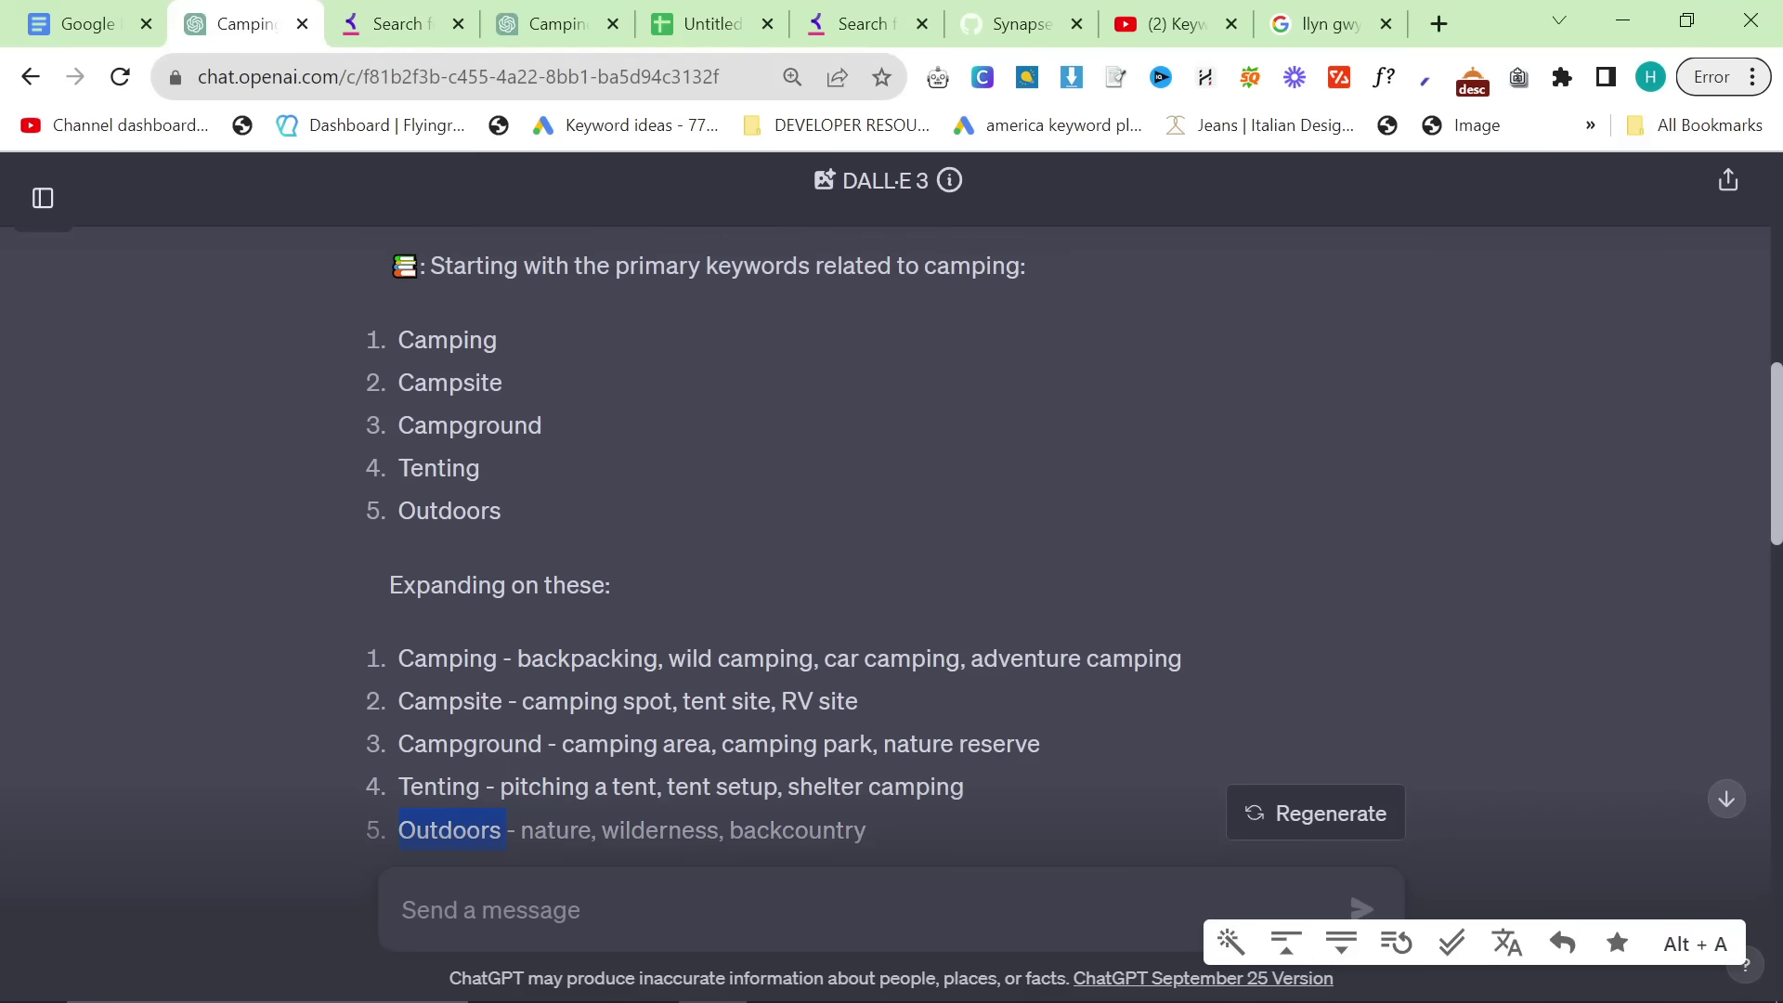
{"action": "double_click", "coordinate": [470, 425]}
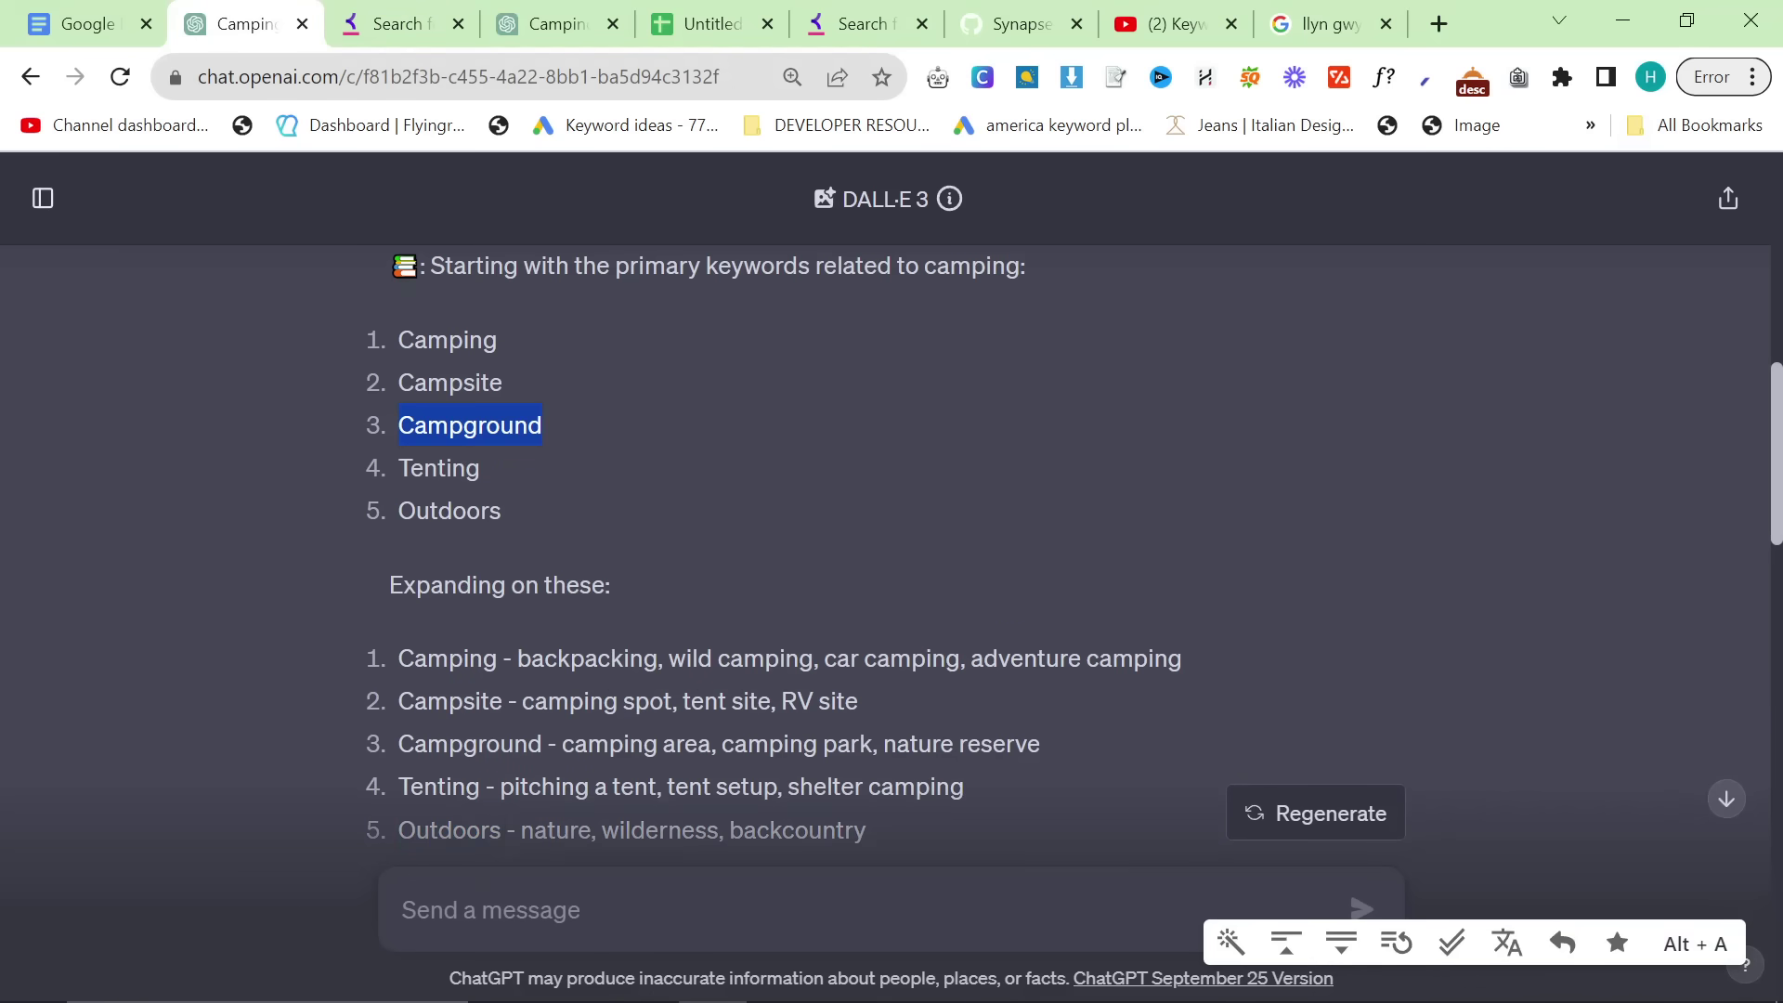
{"action": "left_click", "coordinate": [395, 23]}
{"action": "left_click", "coordinate": [249, 21]}
{"action": "scroll", "coordinate": [537, 648], "scroll_direction": "down", "scroll_amount": 15}
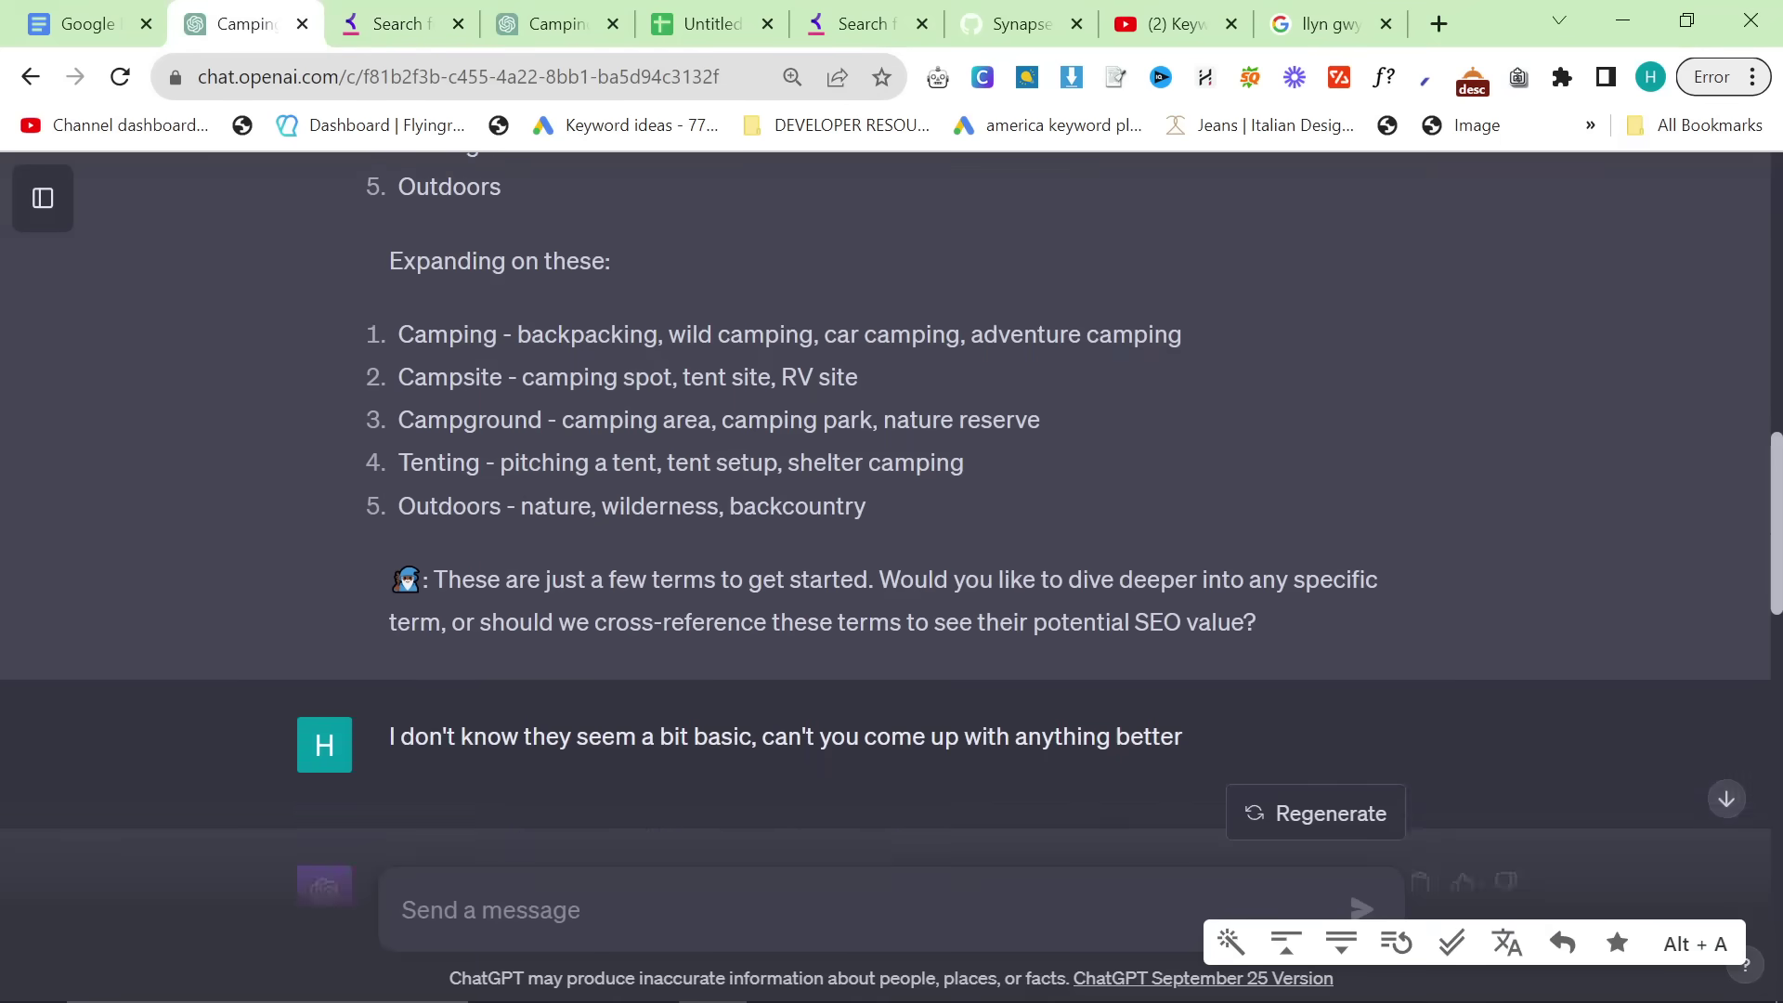
{"action": "scroll", "coordinate": [529, 642], "scroll_direction": "up", "scroll_amount": 5}
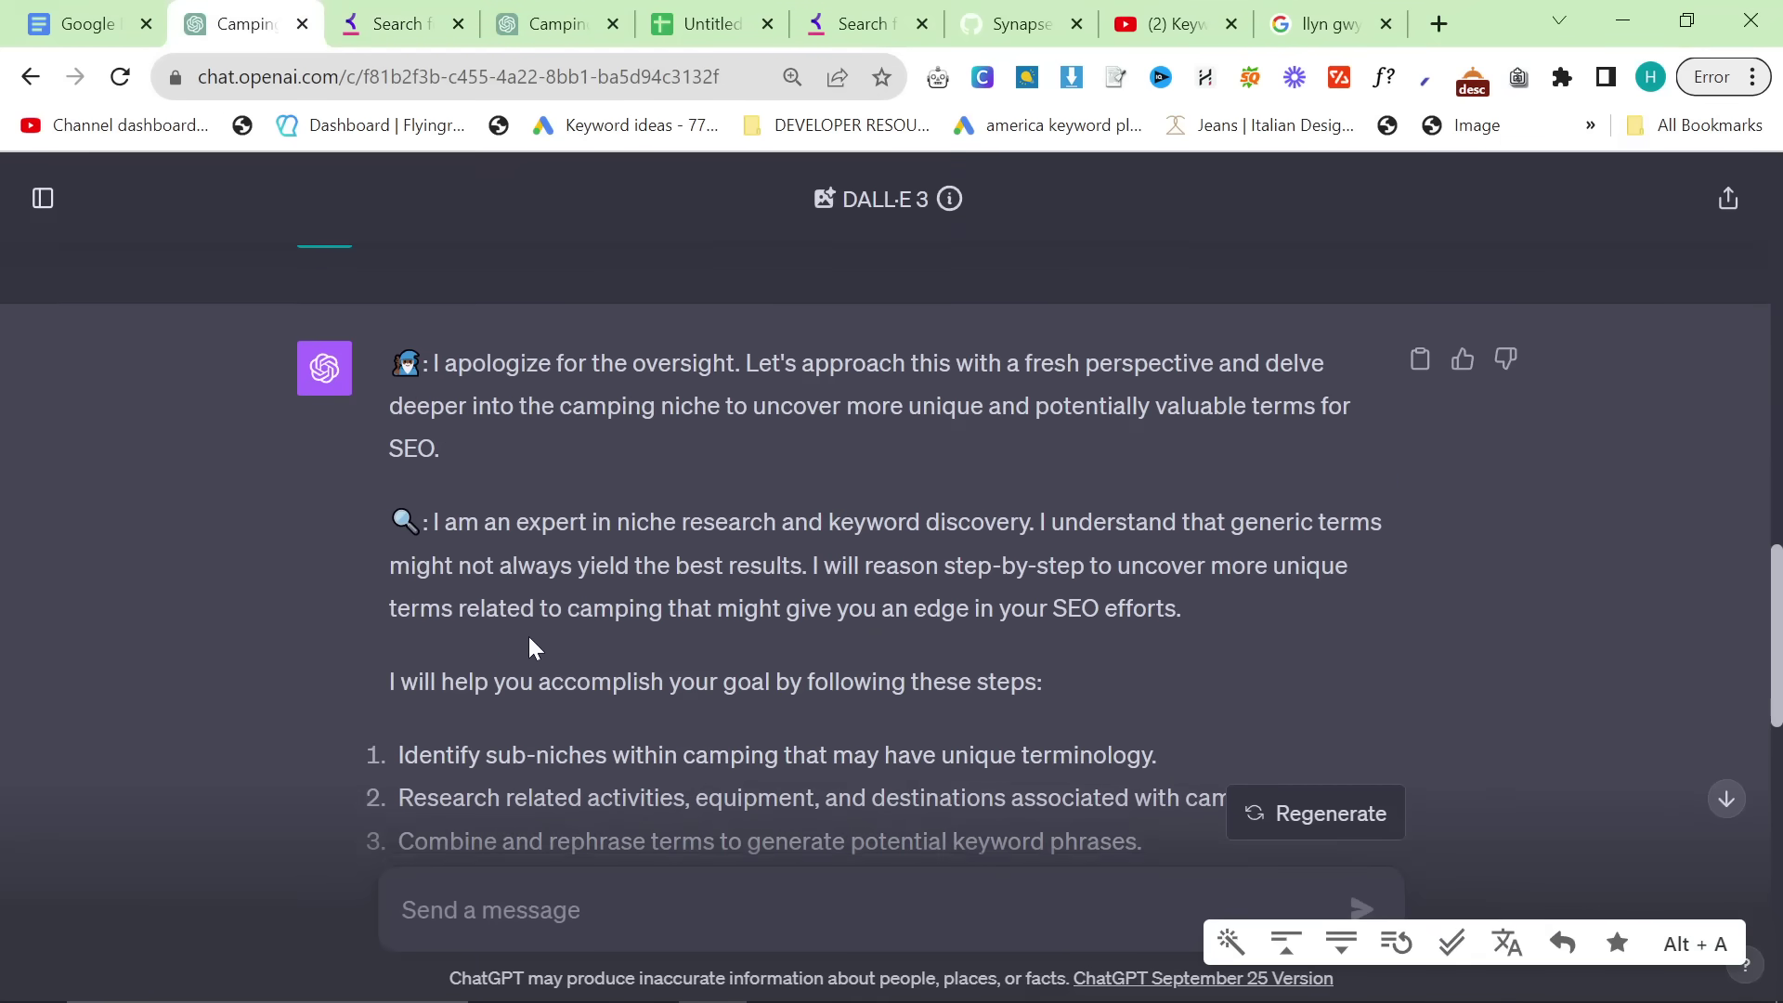
{"action": "scroll", "coordinate": [530, 643], "scroll_direction": "down", "scroll_amount": 13}
{"action": "scroll", "coordinate": [528, 637], "scroll_direction": "up", "scroll_amount": 5}
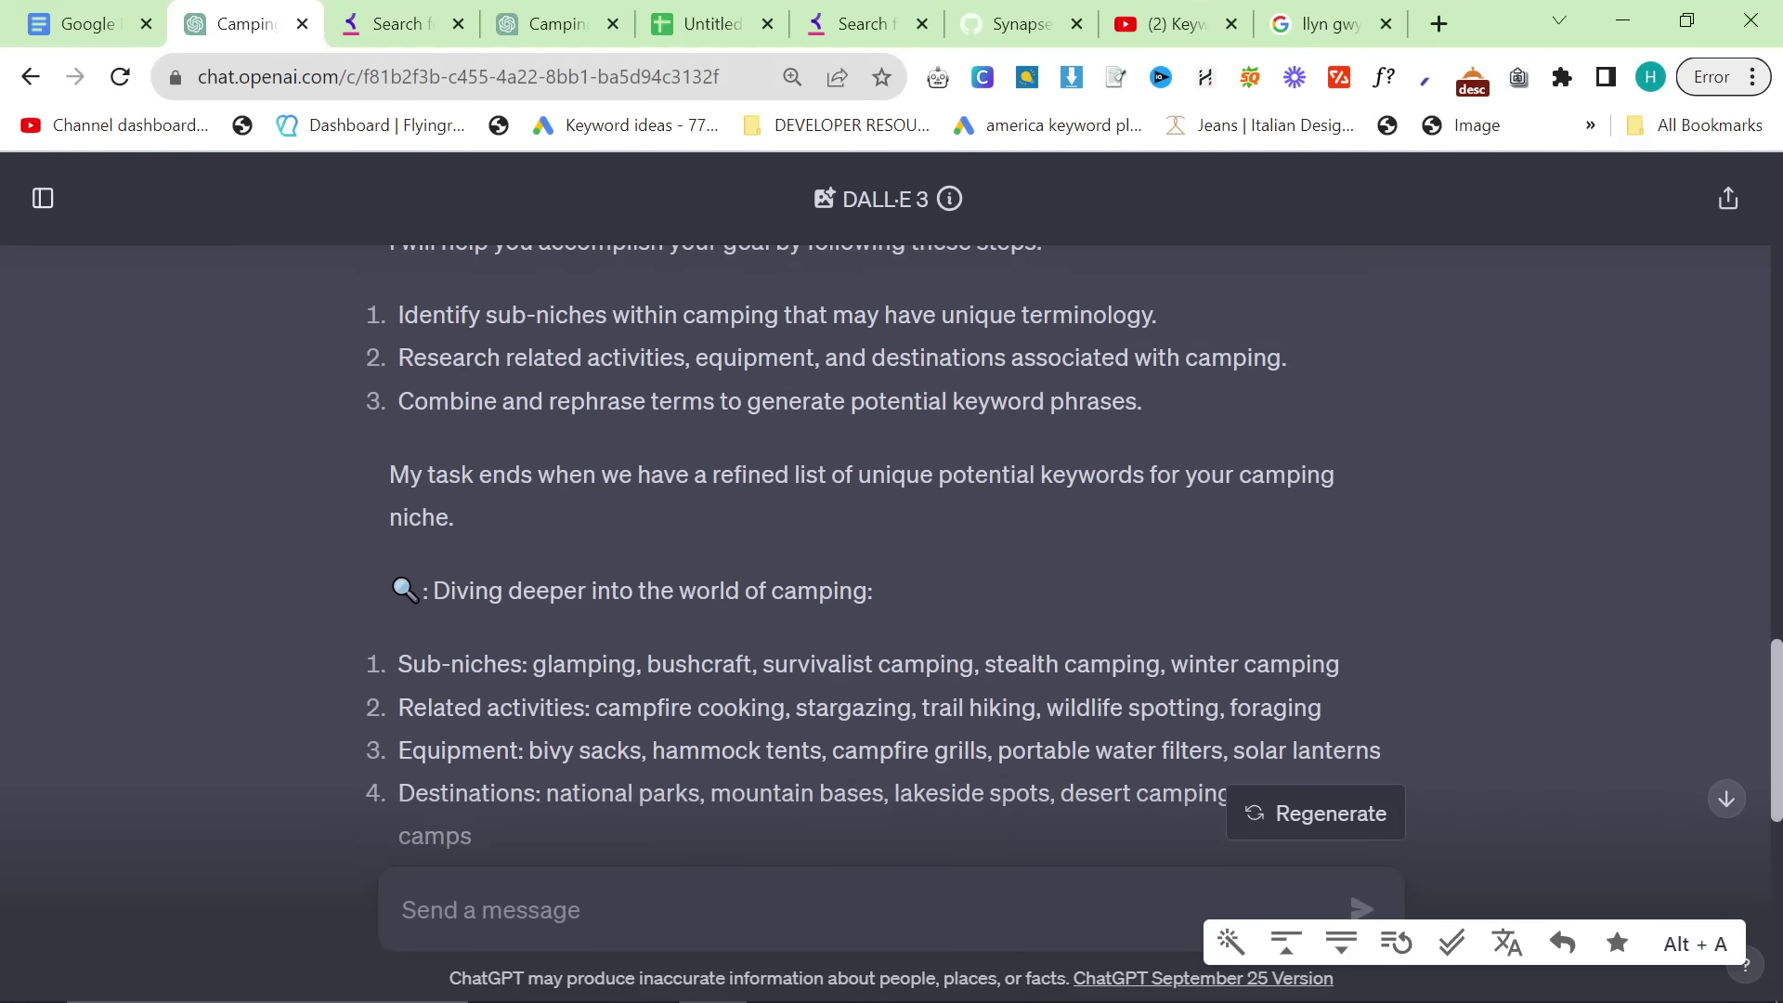
{"action": "scroll", "coordinate": [515, 641], "scroll_direction": "up", "scroll_amount": 5}
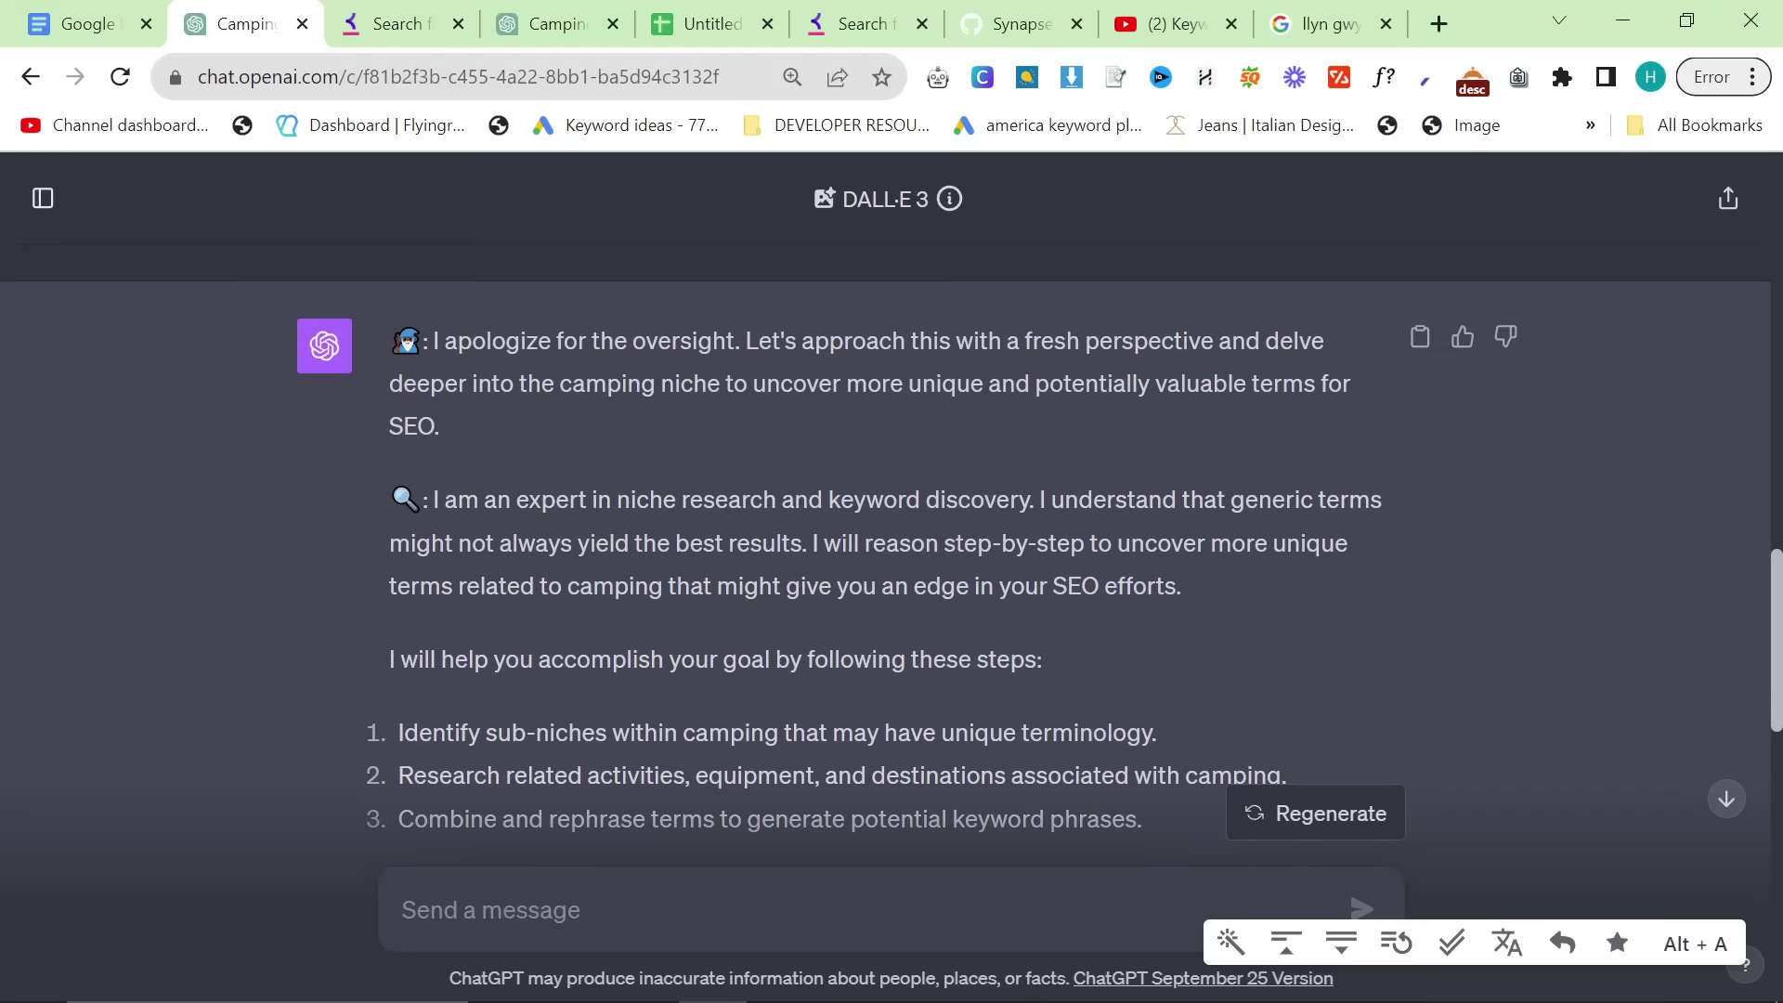
{"action": "left_click_drag", "start_coordinate": [433, 499], "coordinate": [1311, 607]}
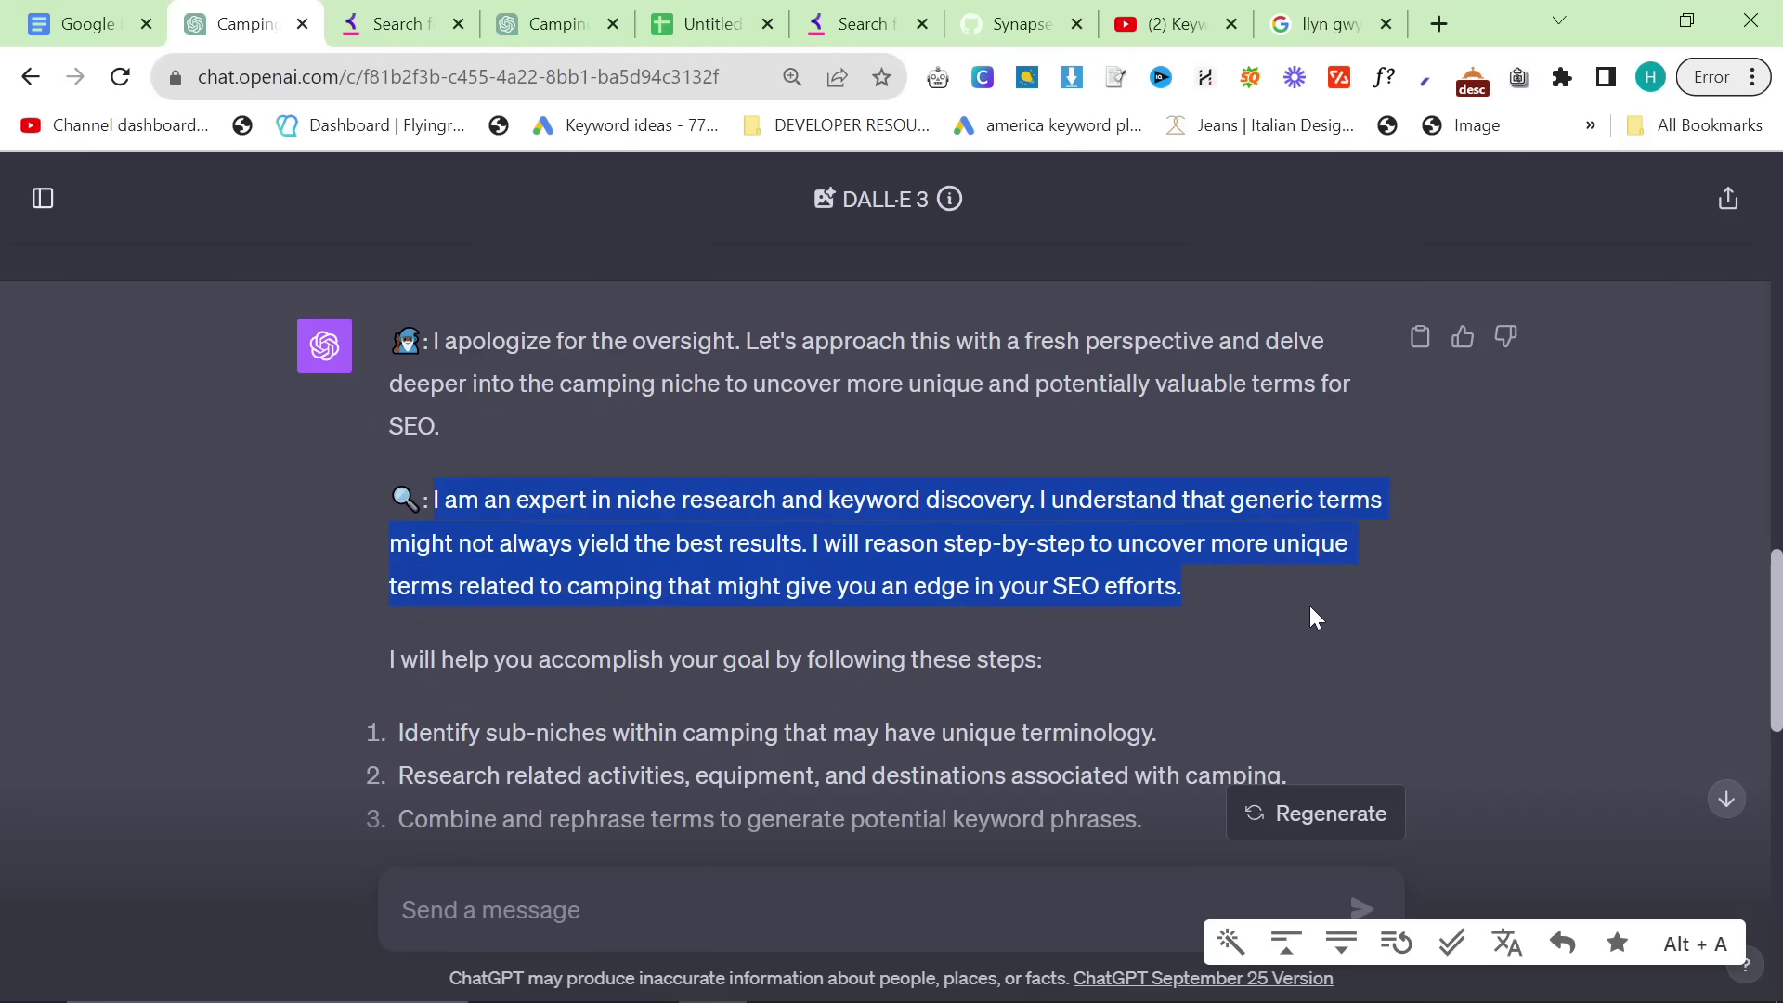
{"action": "left_click", "coordinate": [1312, 607]}
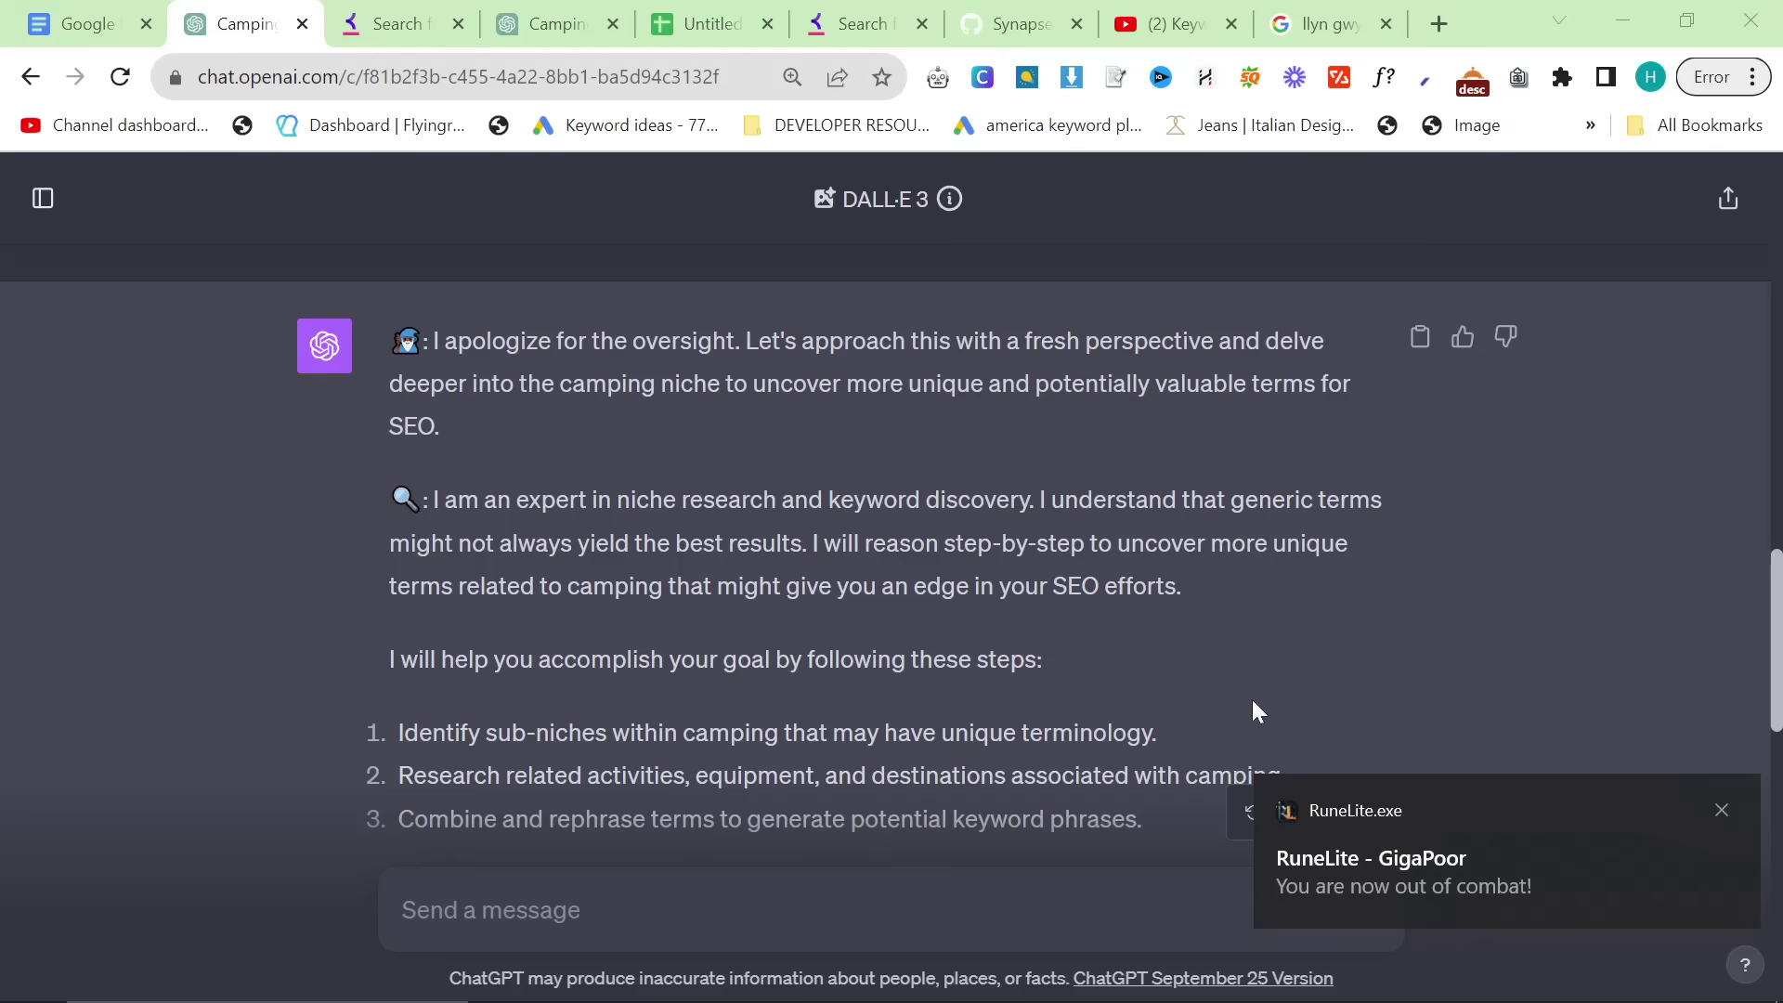
Step: Ask ChatGPT: 'Give me another 10 generic terms like your first response'
{"action": "type", "text": "G"}
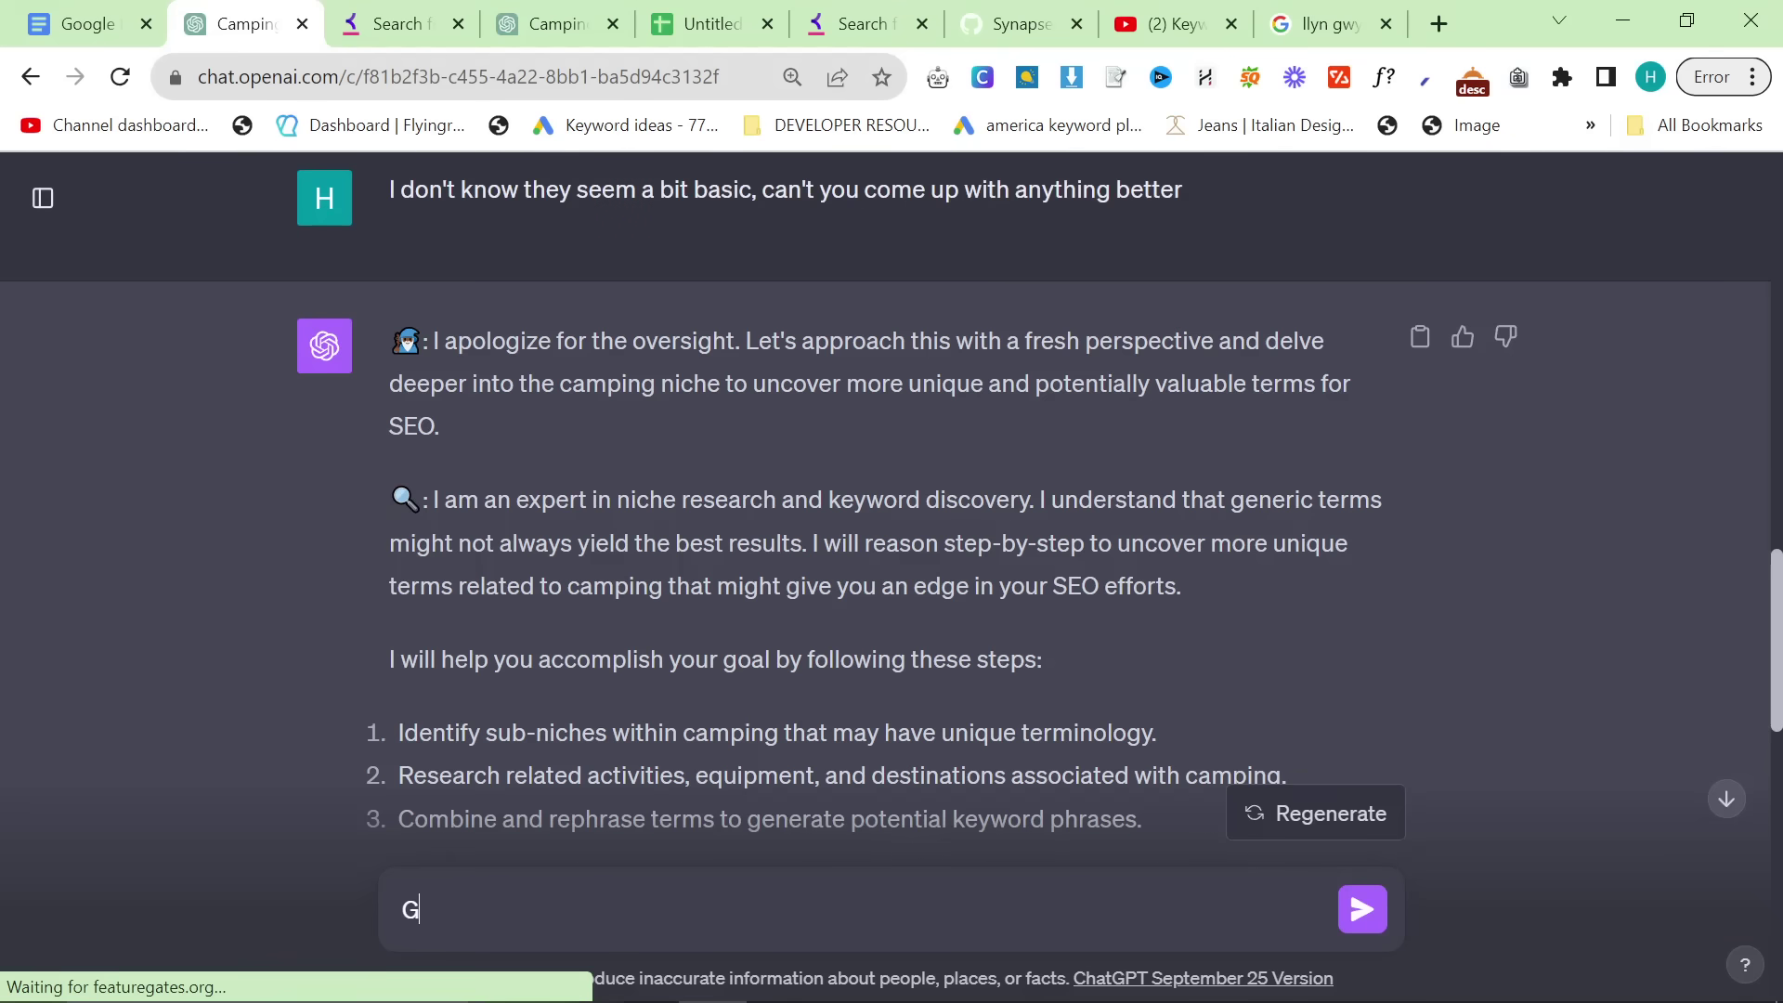
{"action": "type", "text": "ive me another 1"}
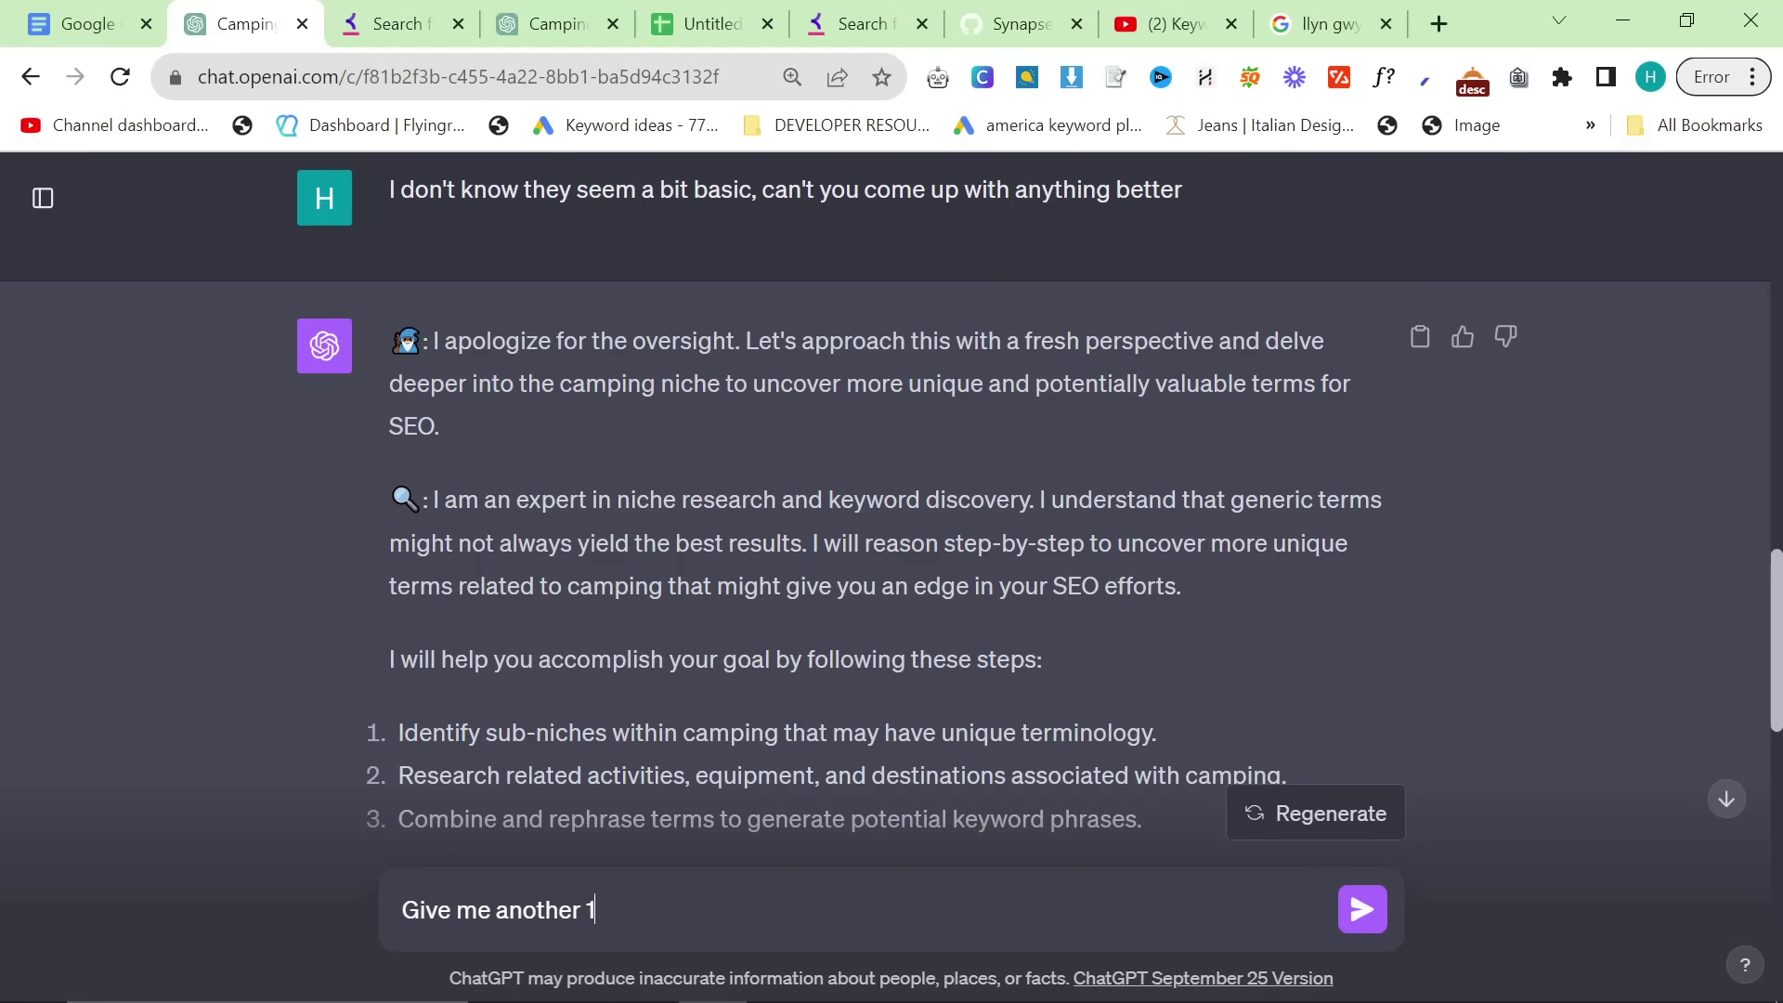
{"action": "type", "text": "0 generic terms like"}
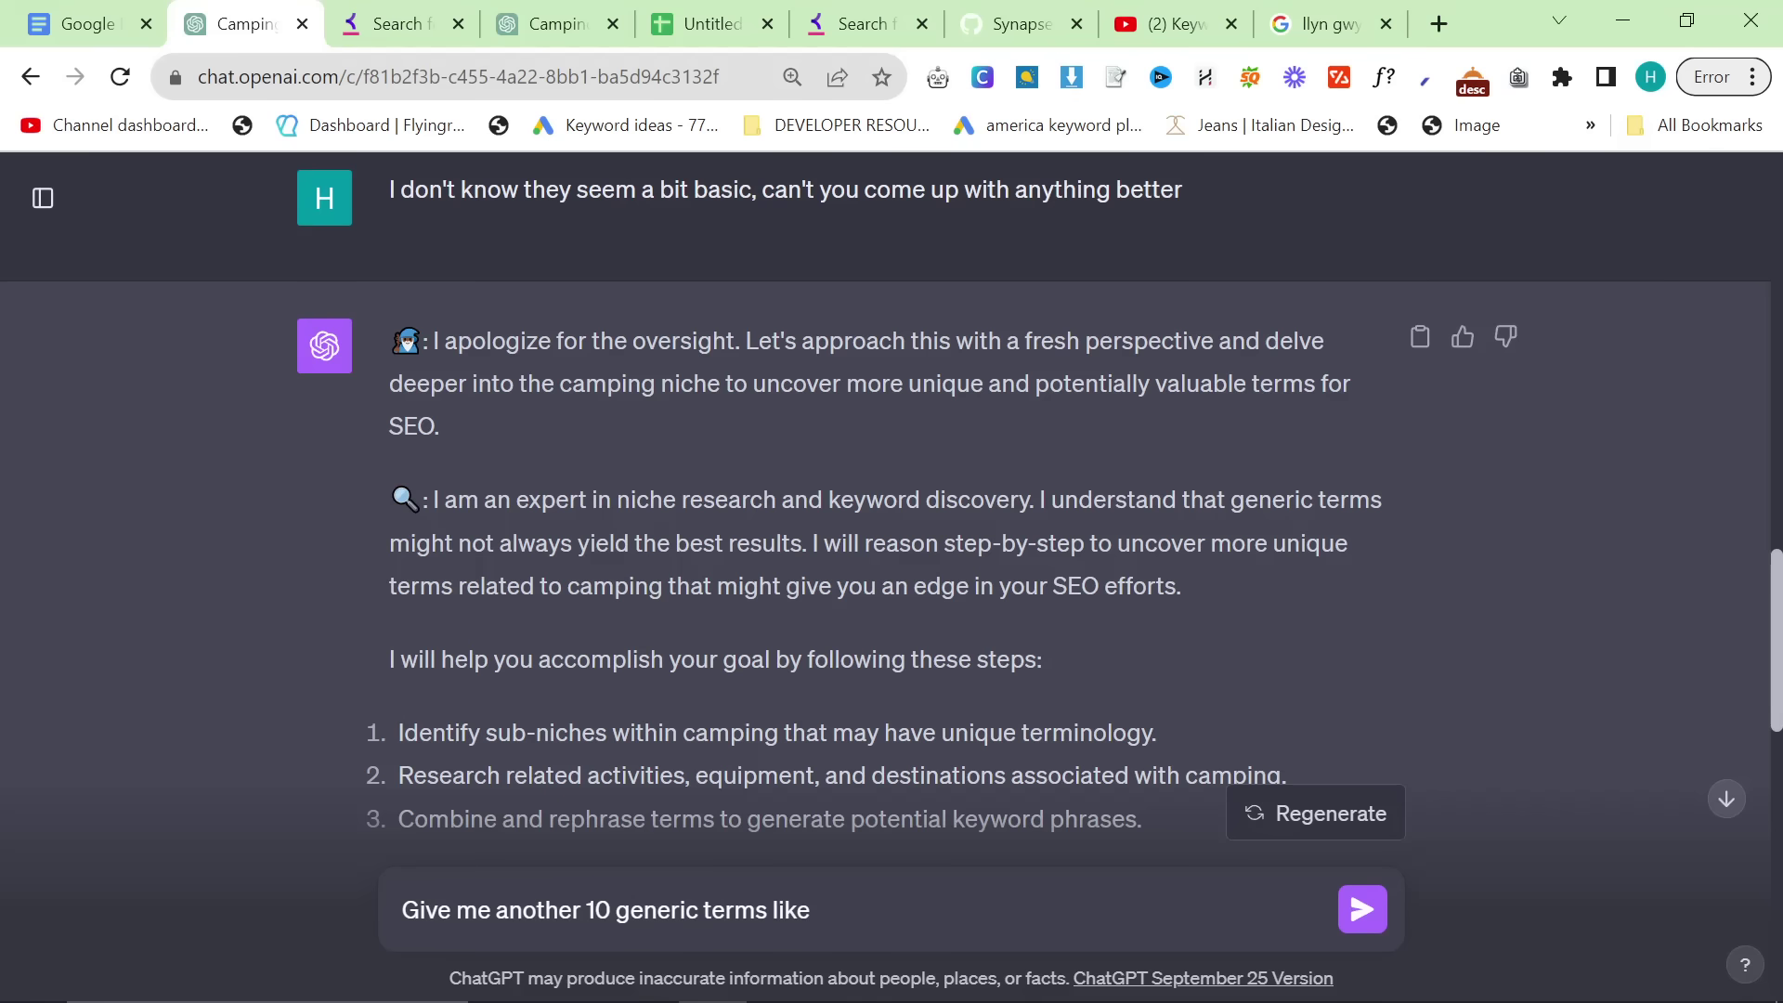
{"action": "type", "text": " your first response"}
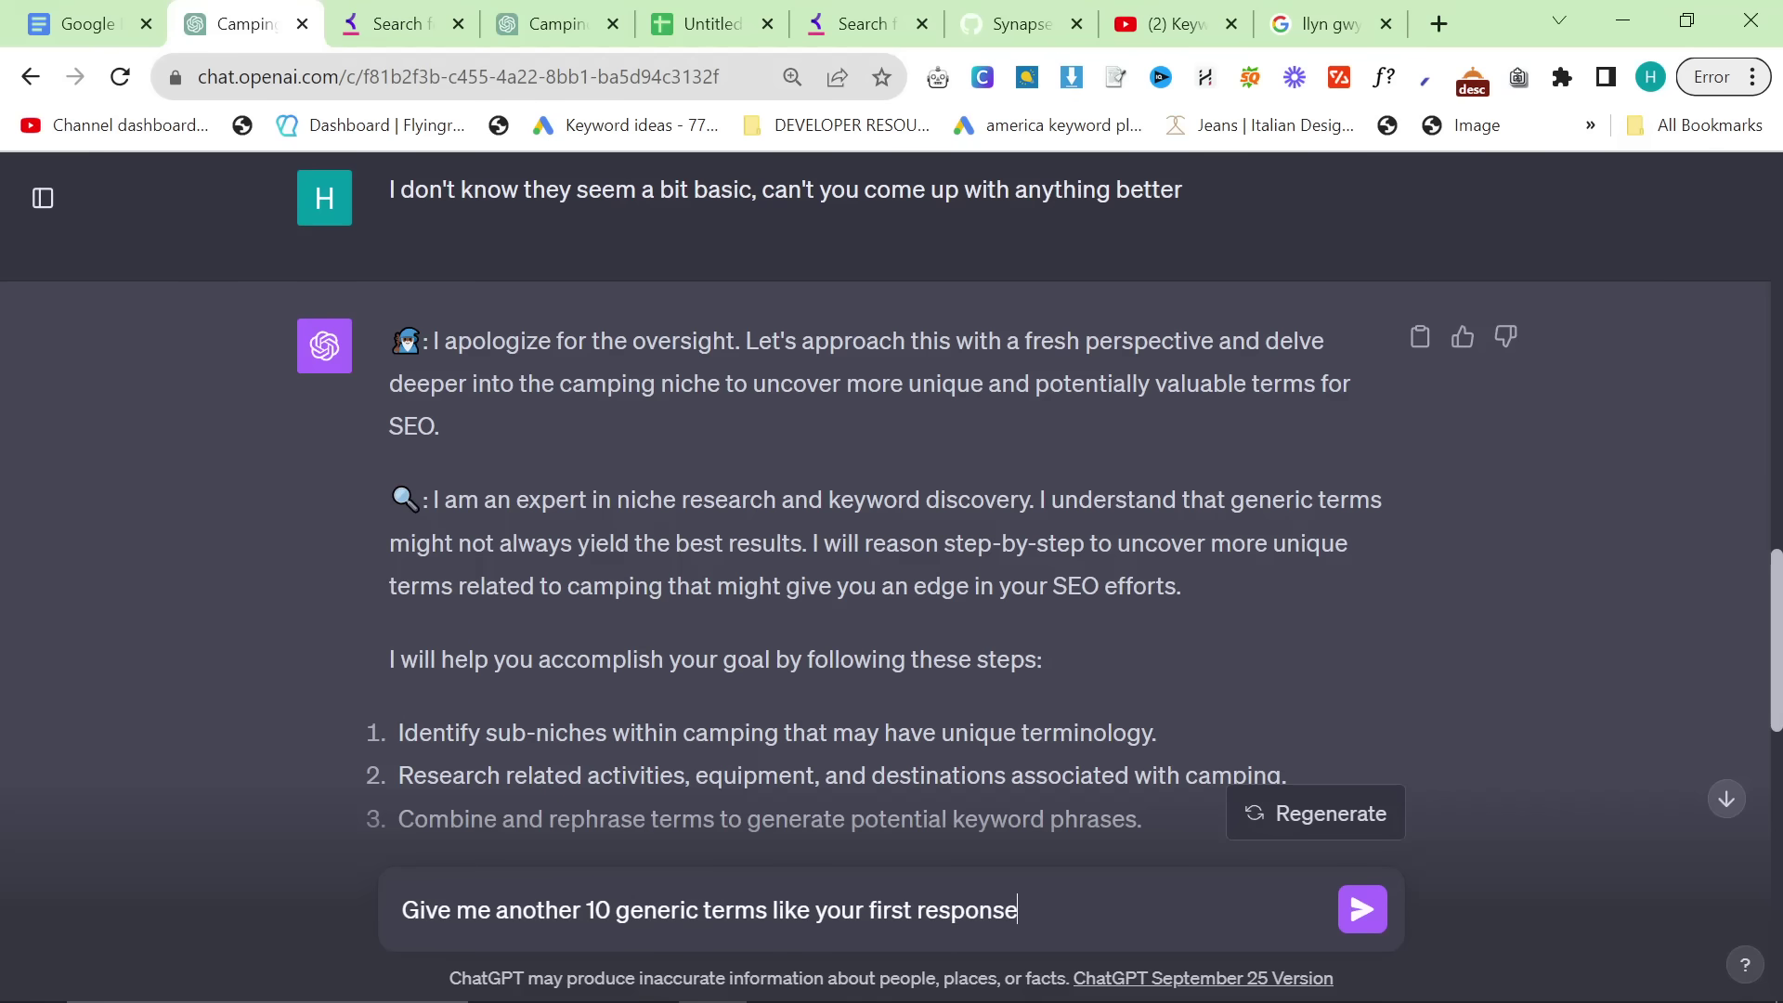
{"action": "key", "text": "Return"}
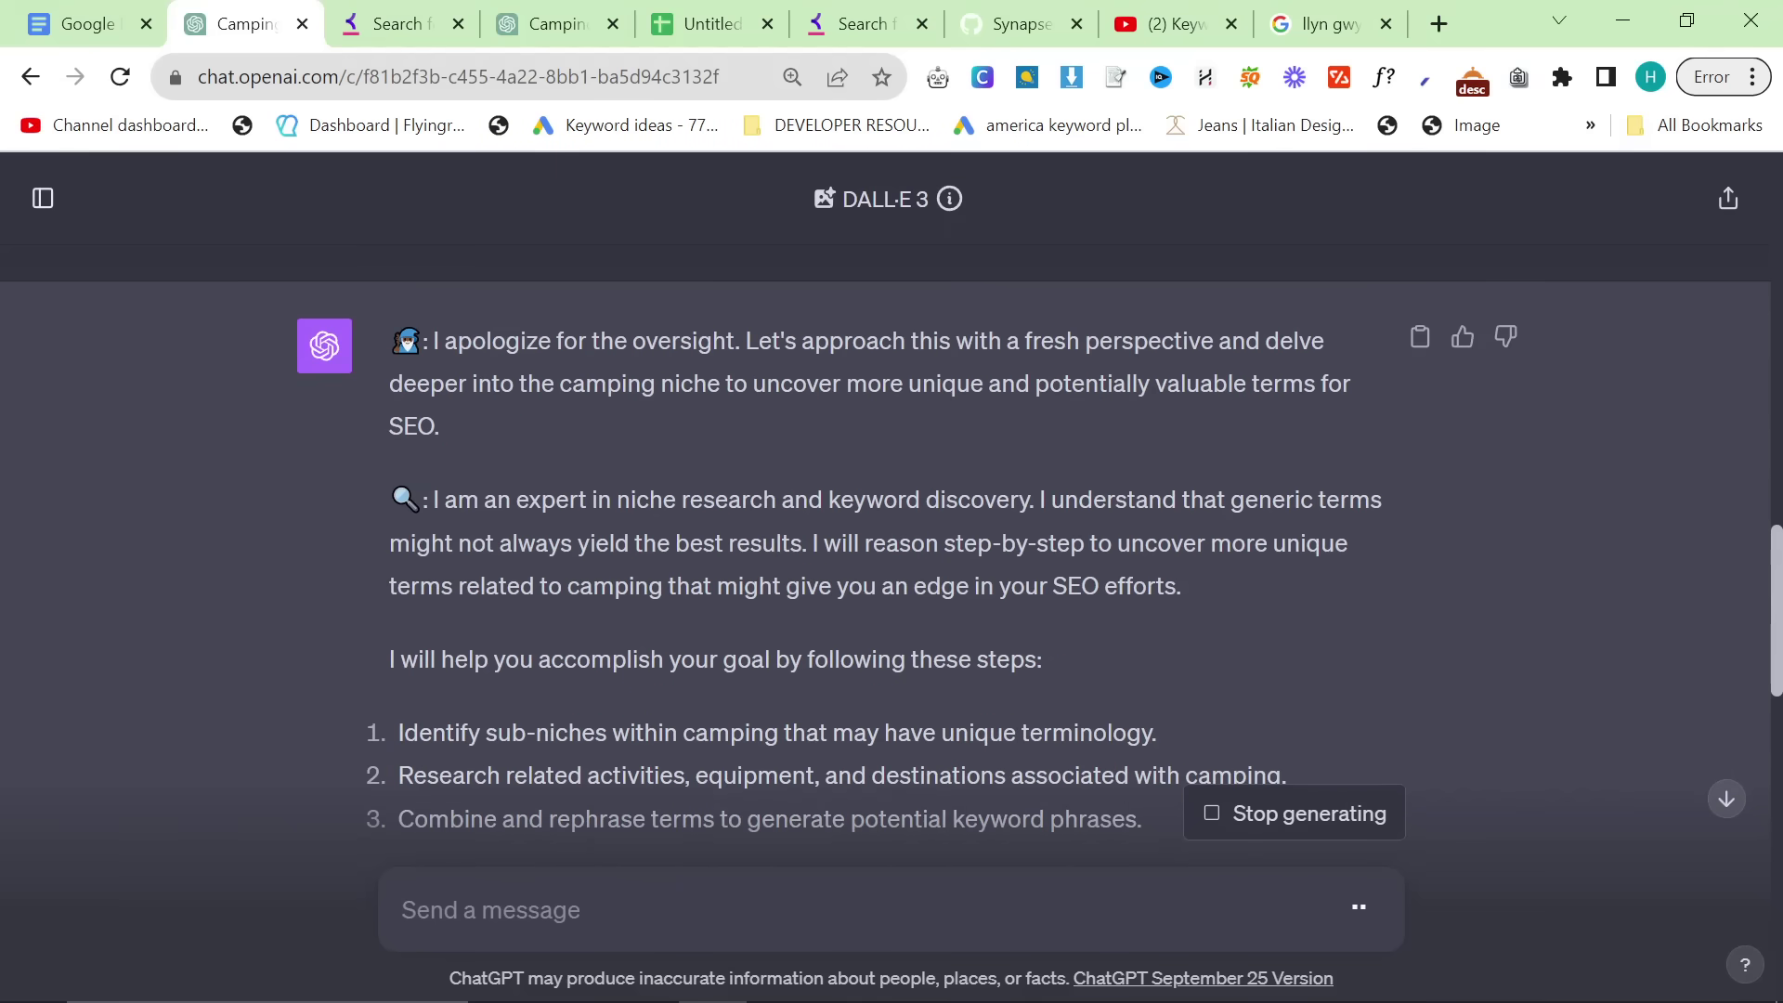
{"action": "left_click_drag", "start_coordinate": [419, 522], "coordinate": [1068, 528]}
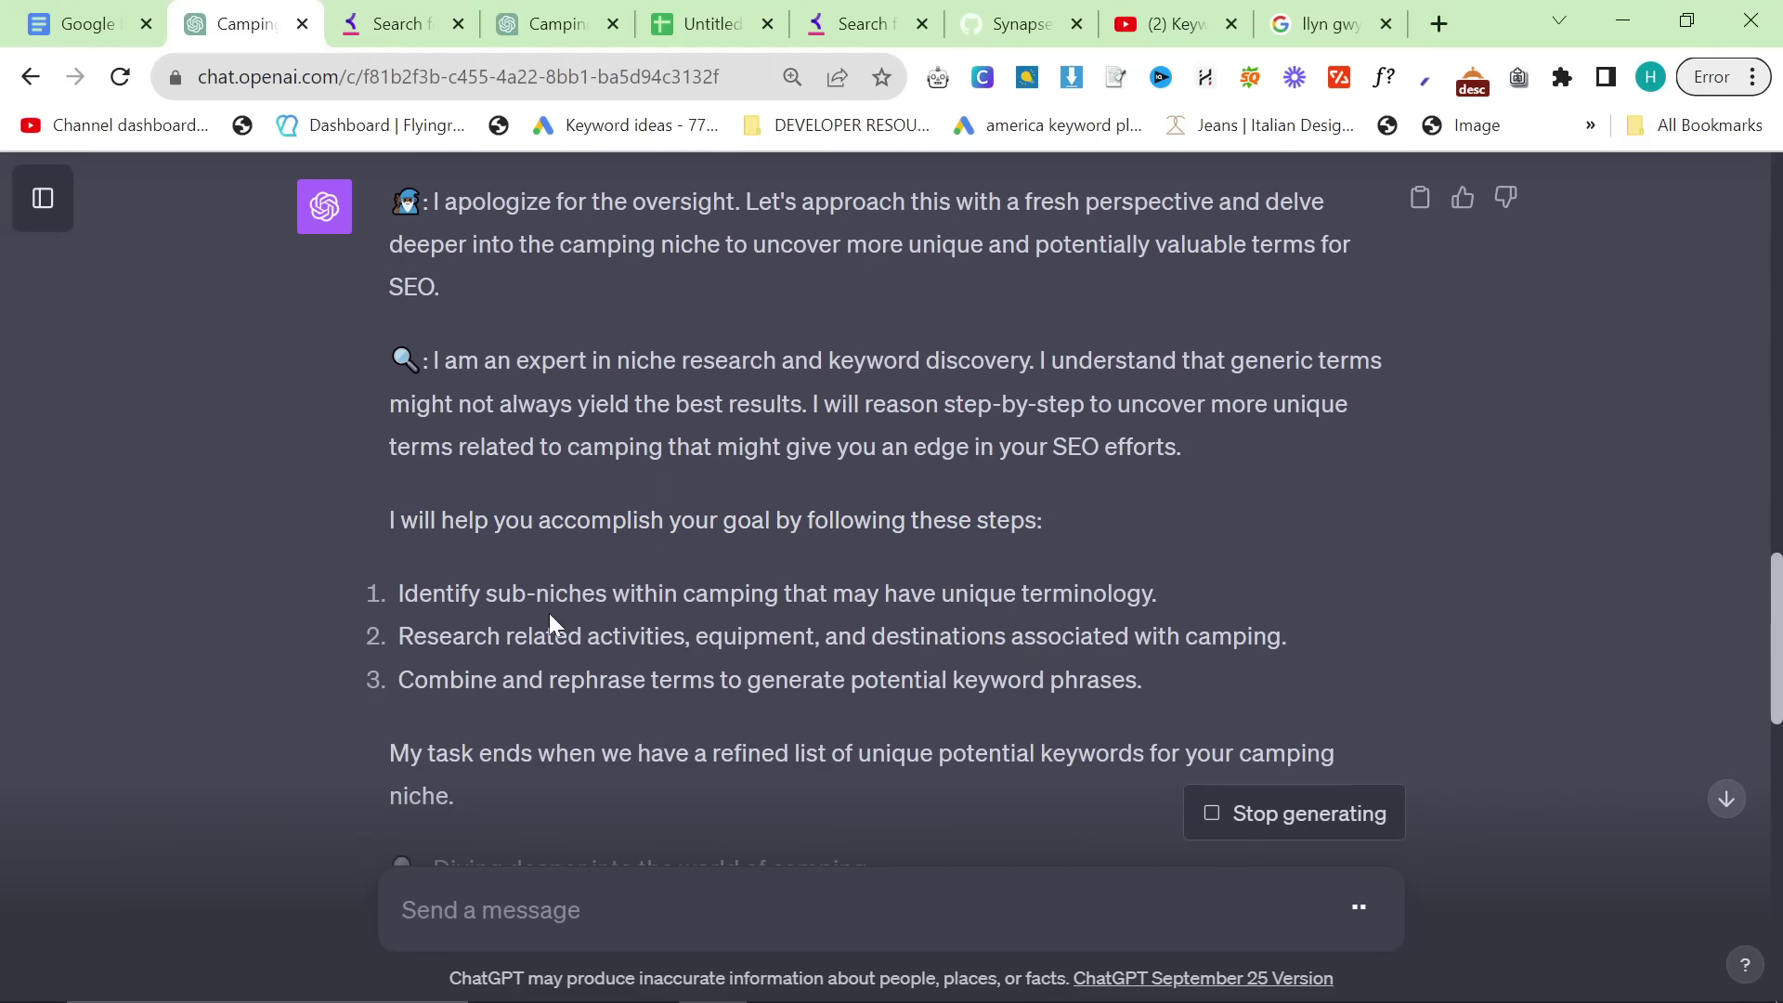
{"action": "scroll", "coordinate": [358, 487], "scroll_direction": "down", "scroll_amount": 3}
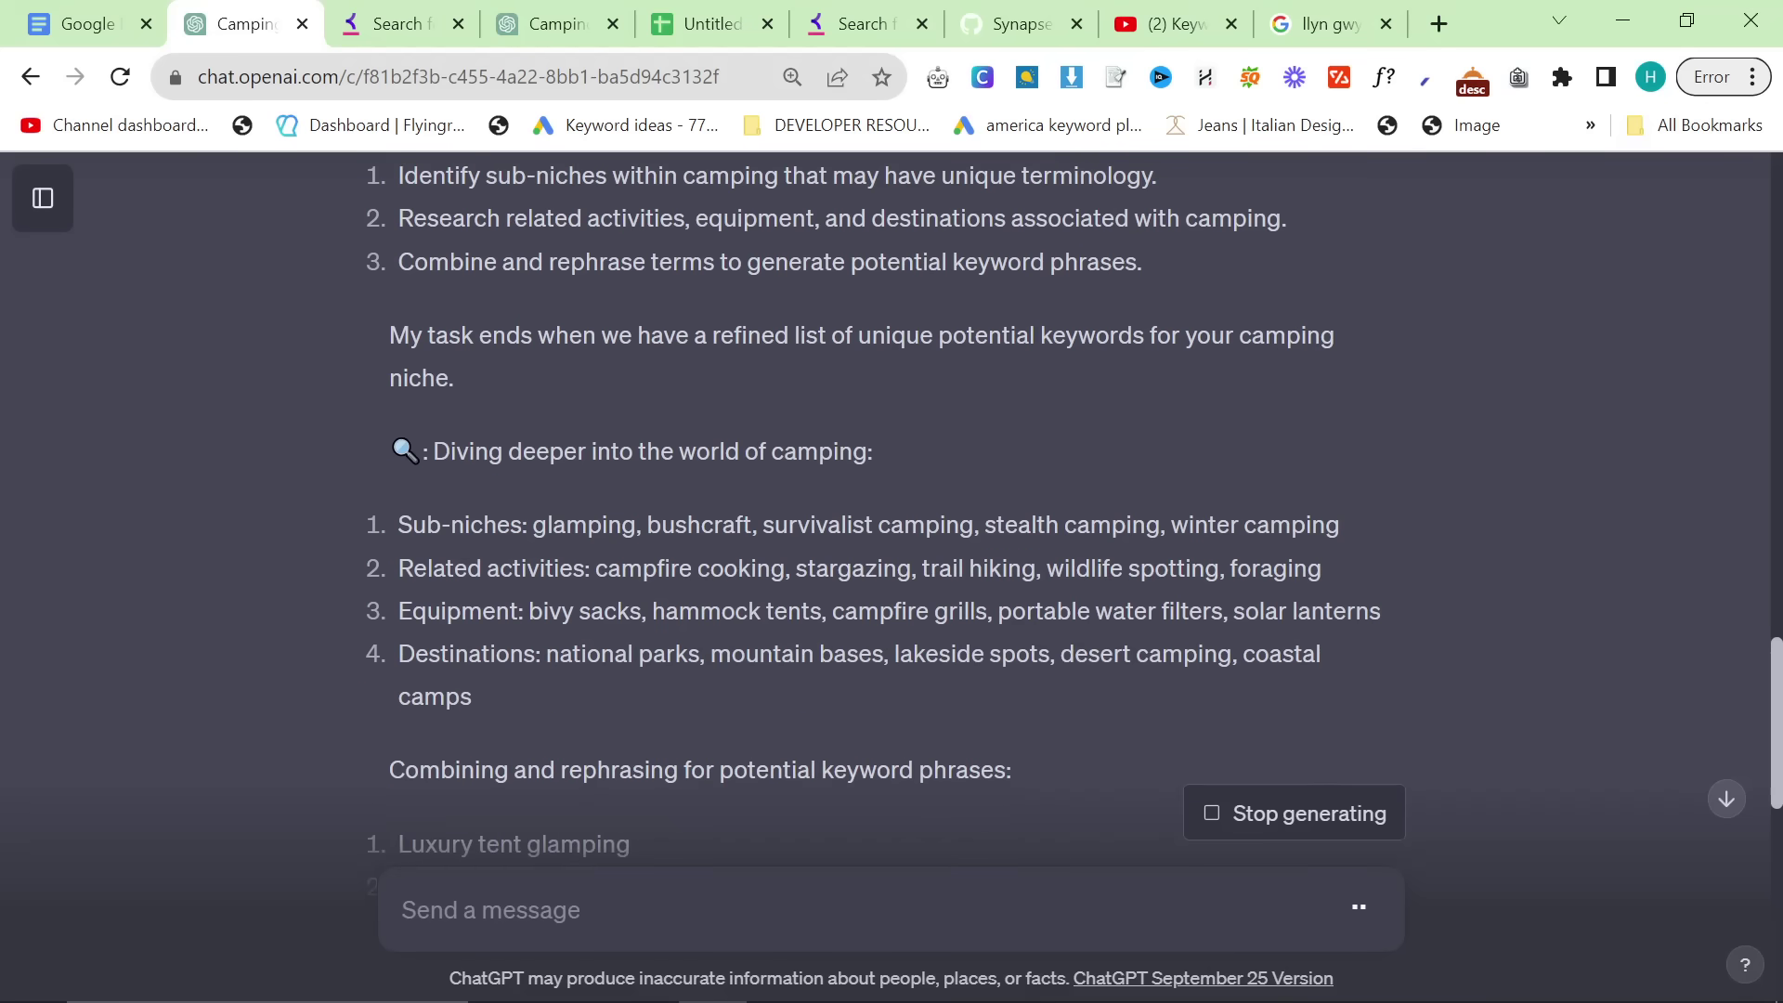
Step: Select the sub-niche term glamping in the reply to copy it
{"action": "double_click", "coordinate": [584, 524]}
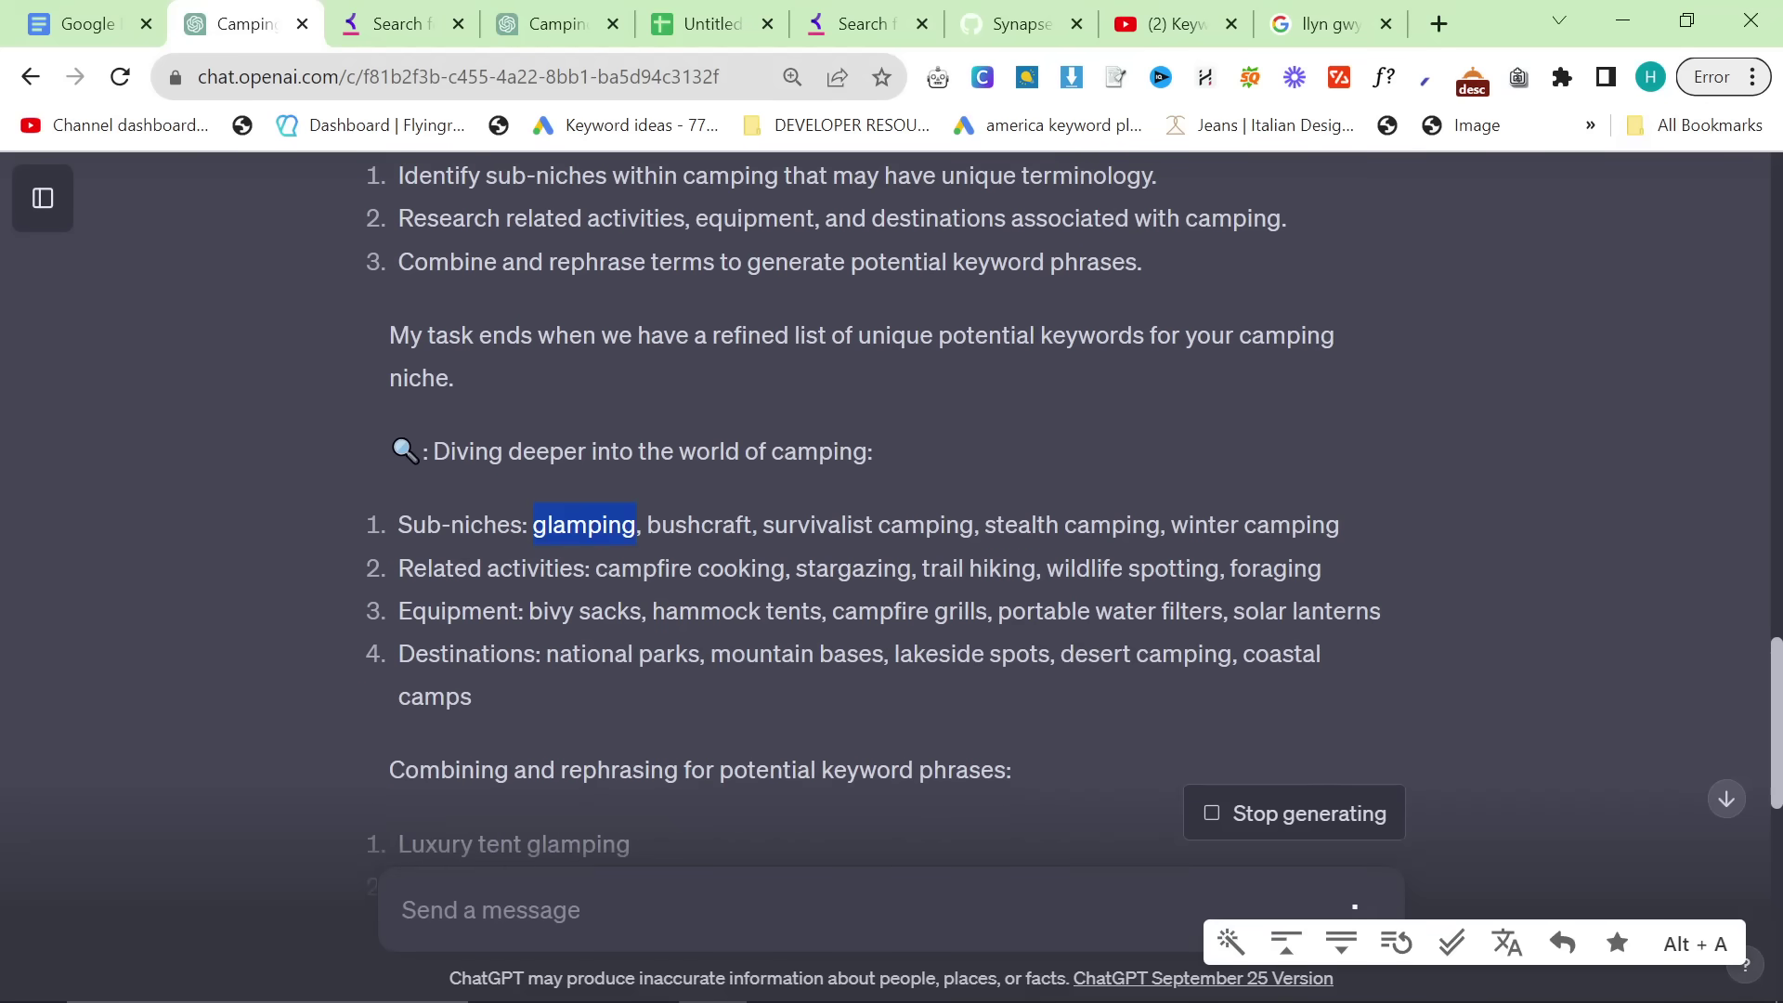
{"action": "left_click", "coordinate": [591, 549]}
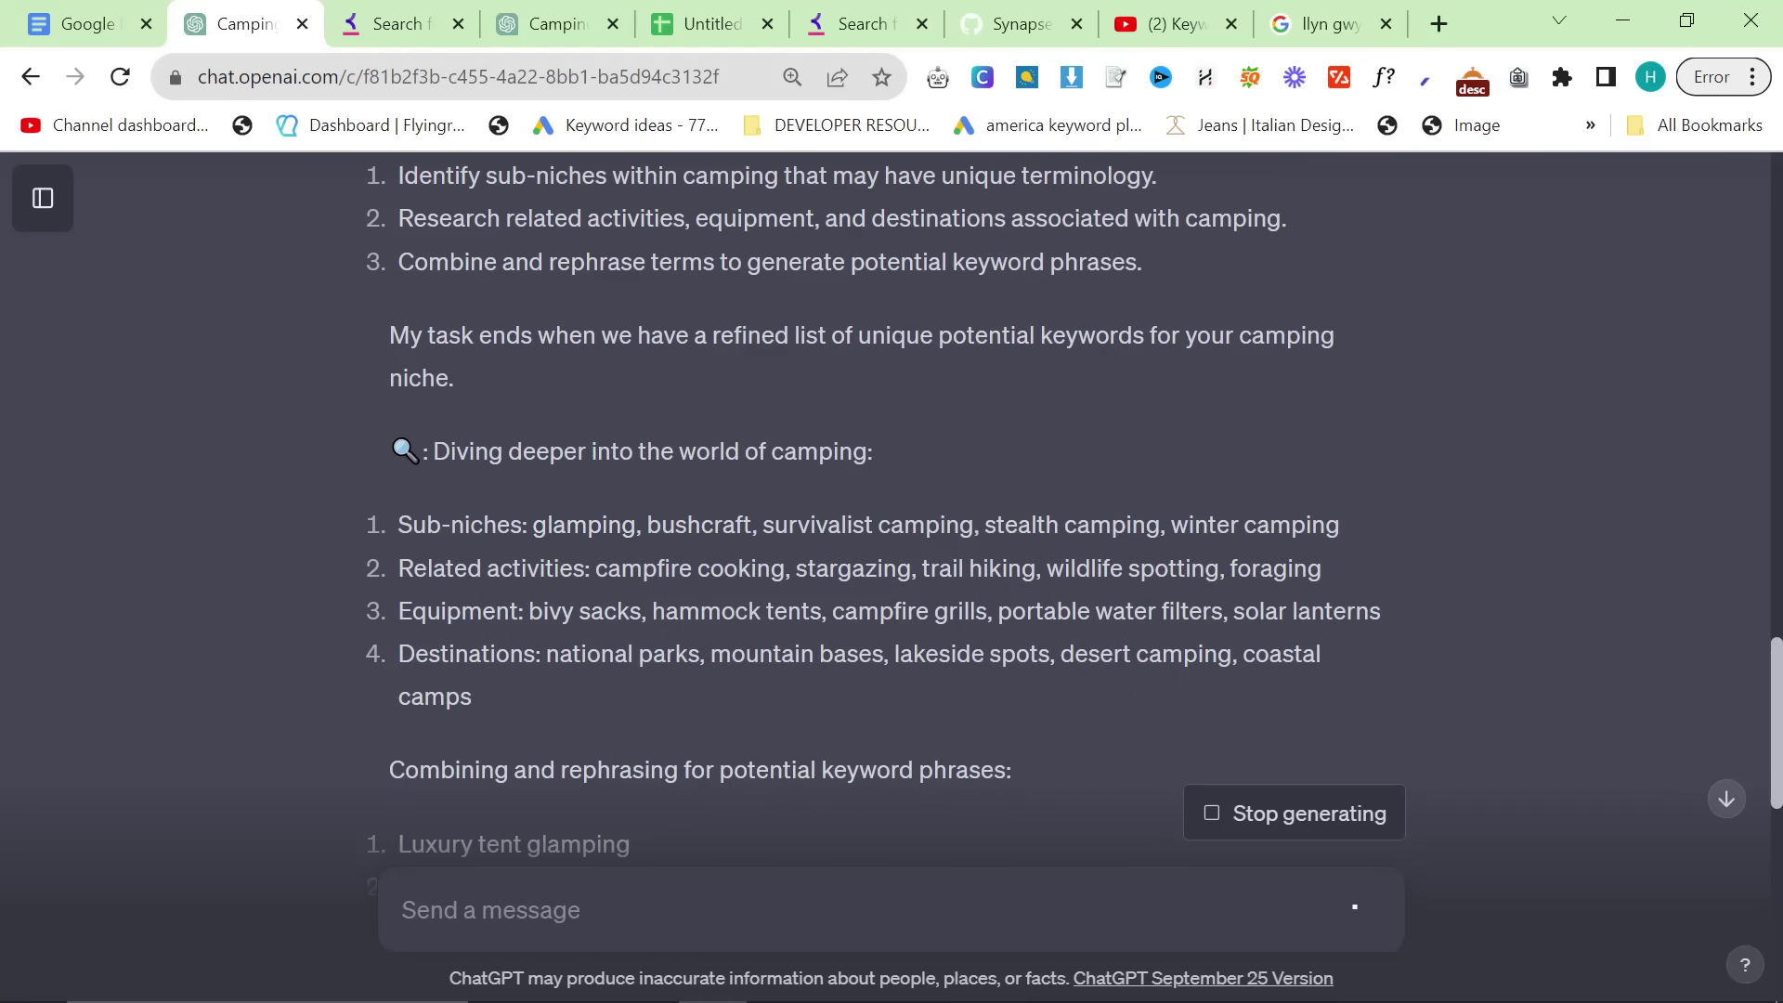
{"action": "double_click", "coordinate": [584, 525]}
{"action": "key", "text": "ctrl+c"}
Step: Replace tenting with glamping, review its 108 question keywords, then switch to keyword suggestions
{"action": "left_click", "coordinate": [399, 23]}
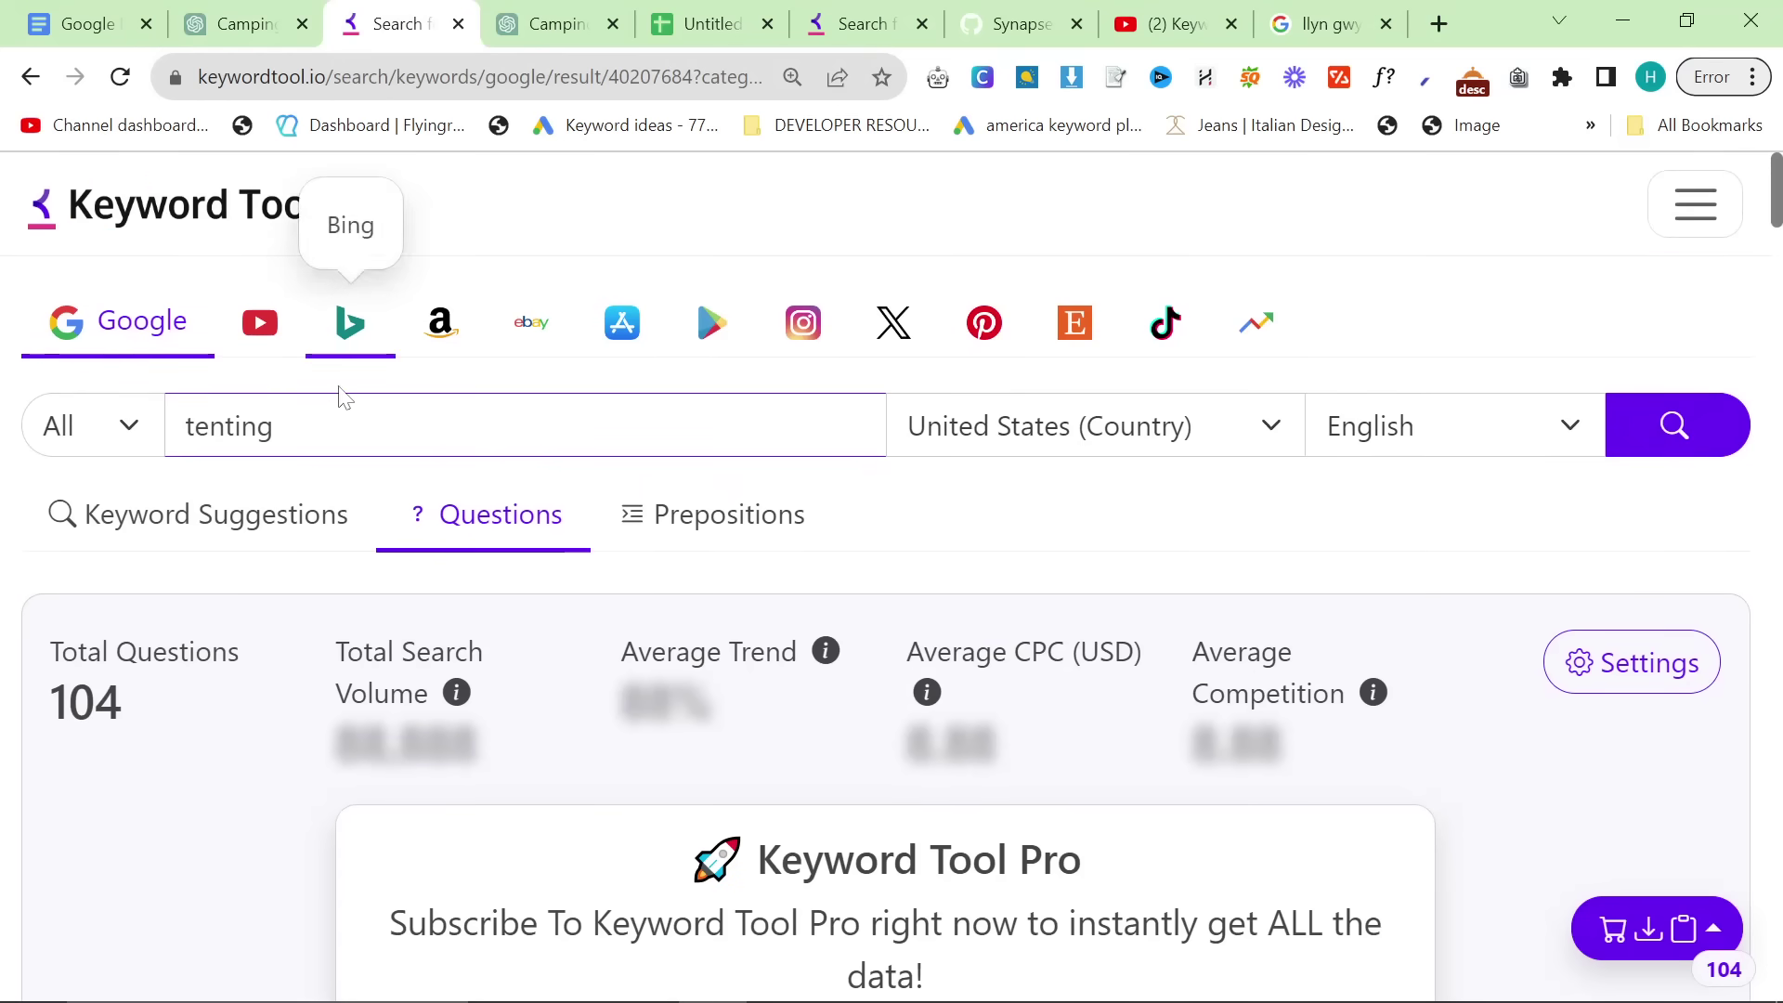
{"action": "key", "text": "ctrl+a"}
{"action": "key", "text": "ctrl+v"}
{"action": "key", "text": "Return"}
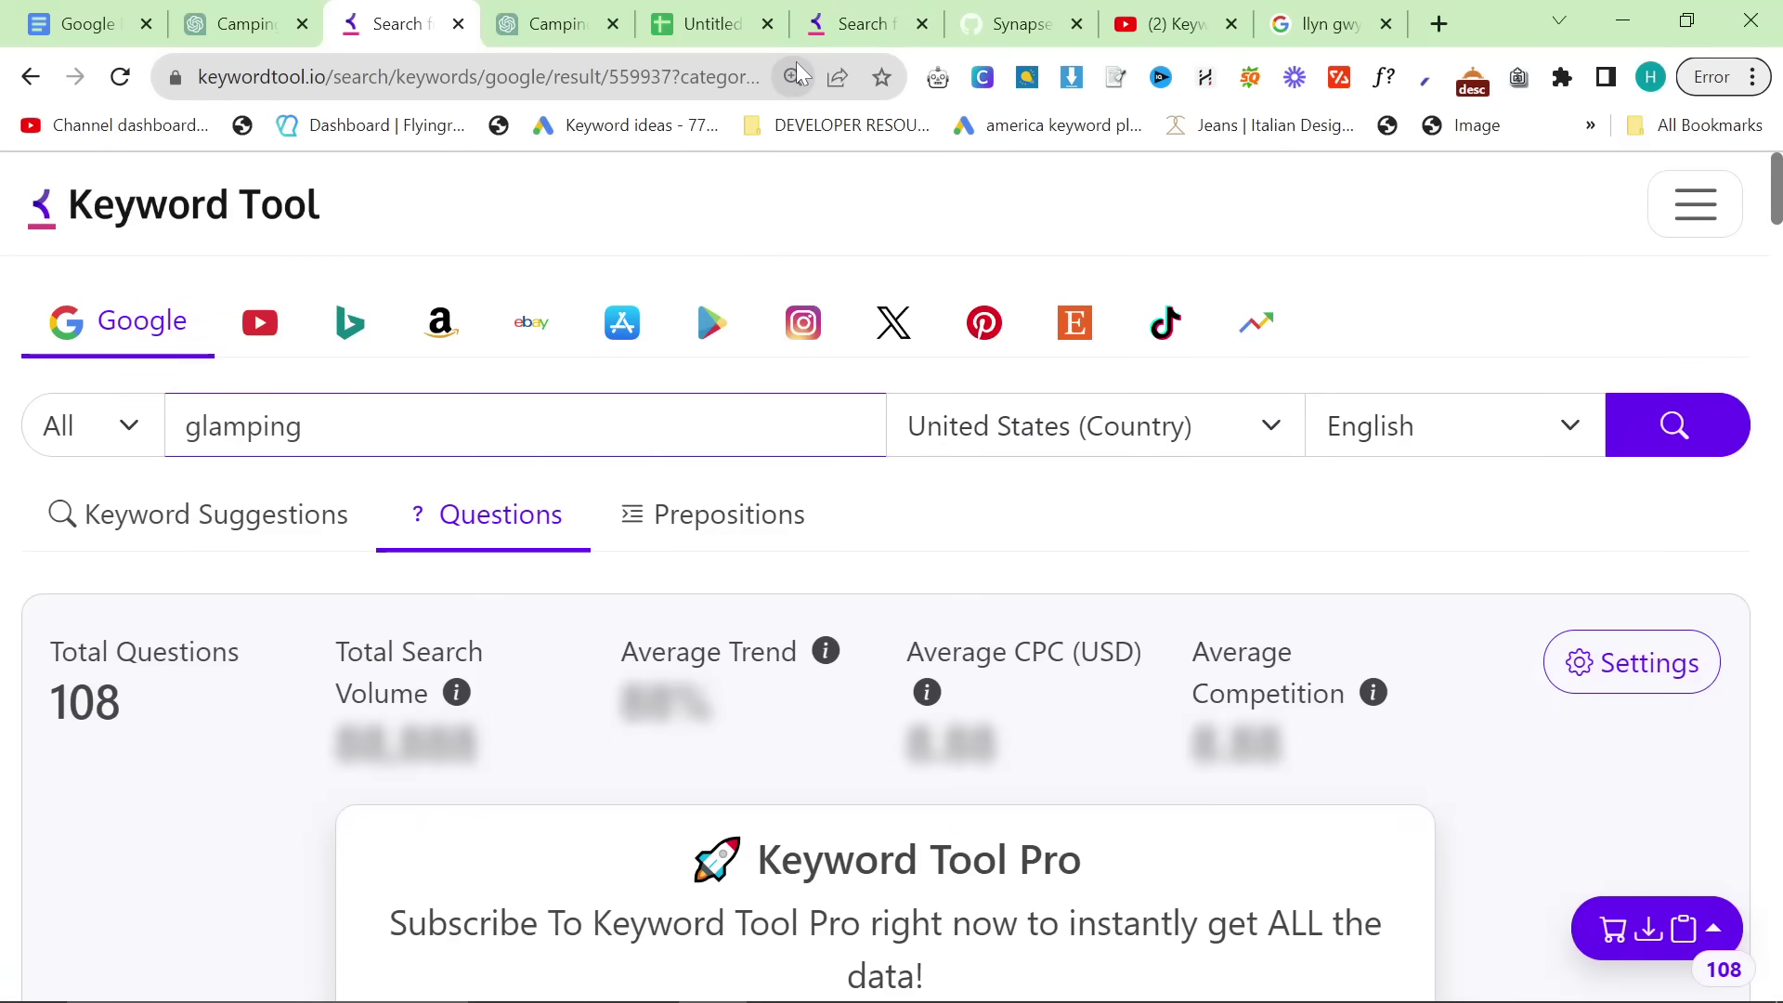
{"action": "scroll", "coordinate": [683, 593], "scroll_direction": "down", "scroll_amount": 8}
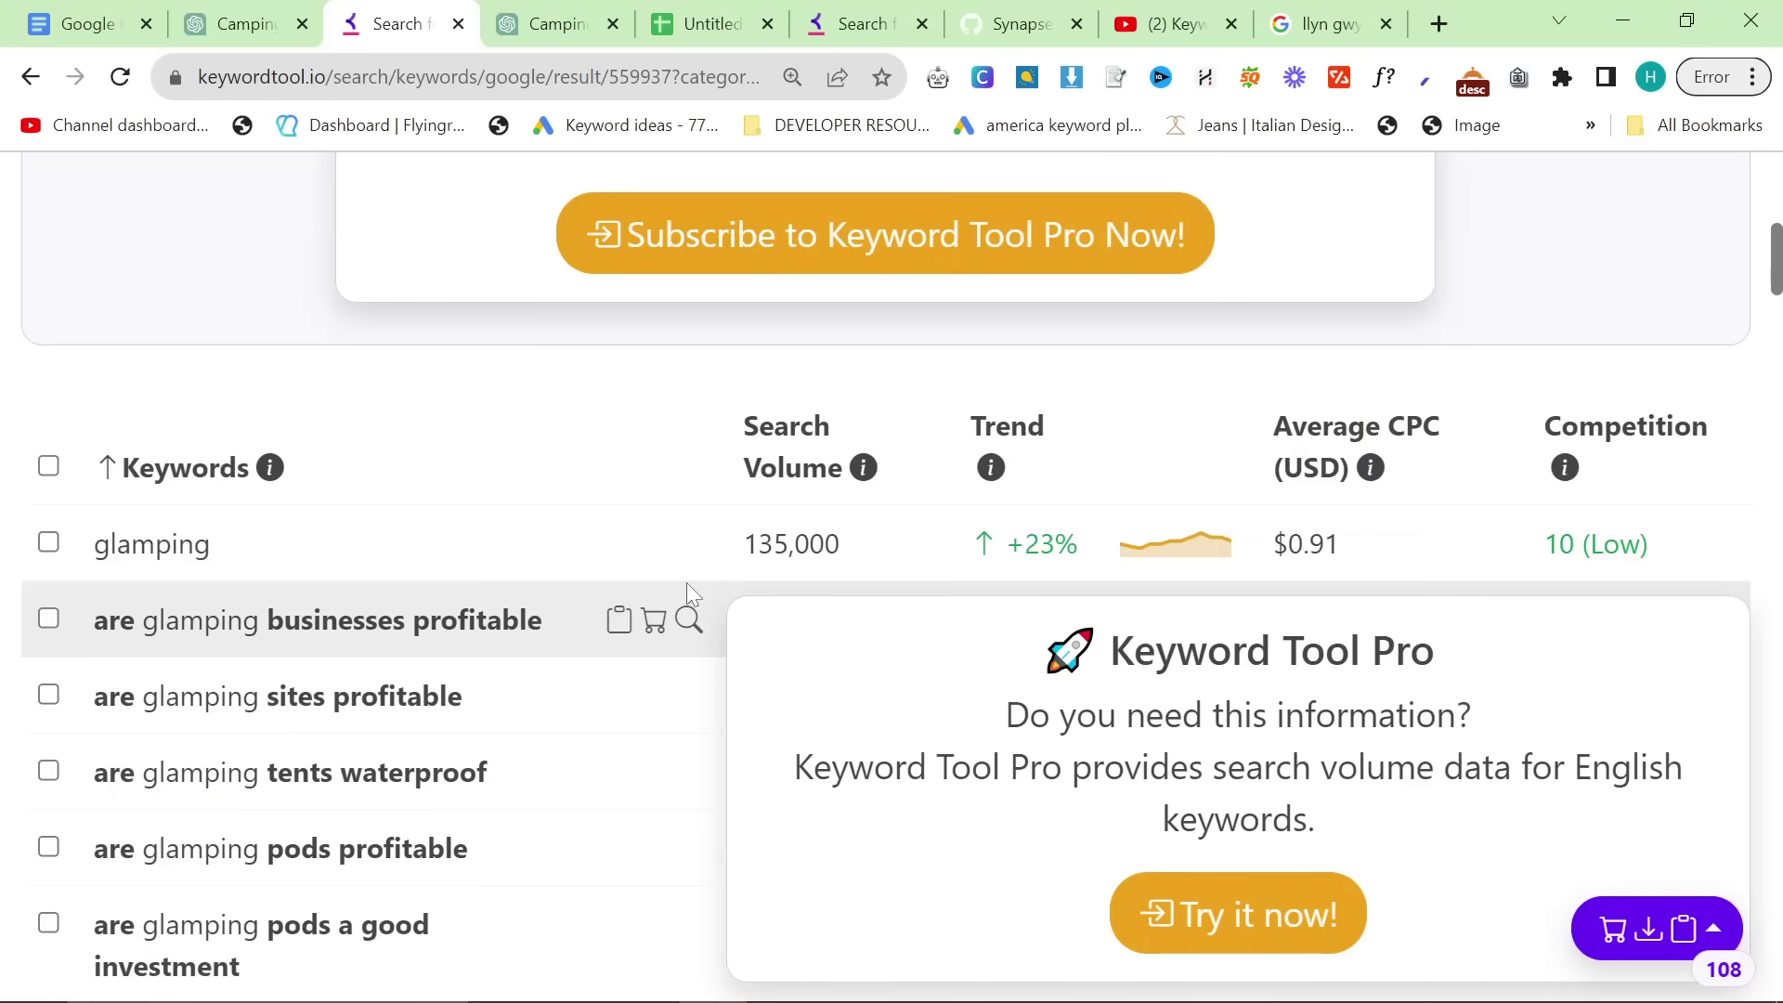
{"action": "scroll", "coordinate": [687, 581], "scroll_direction": "down", "scroll_amount": 3}
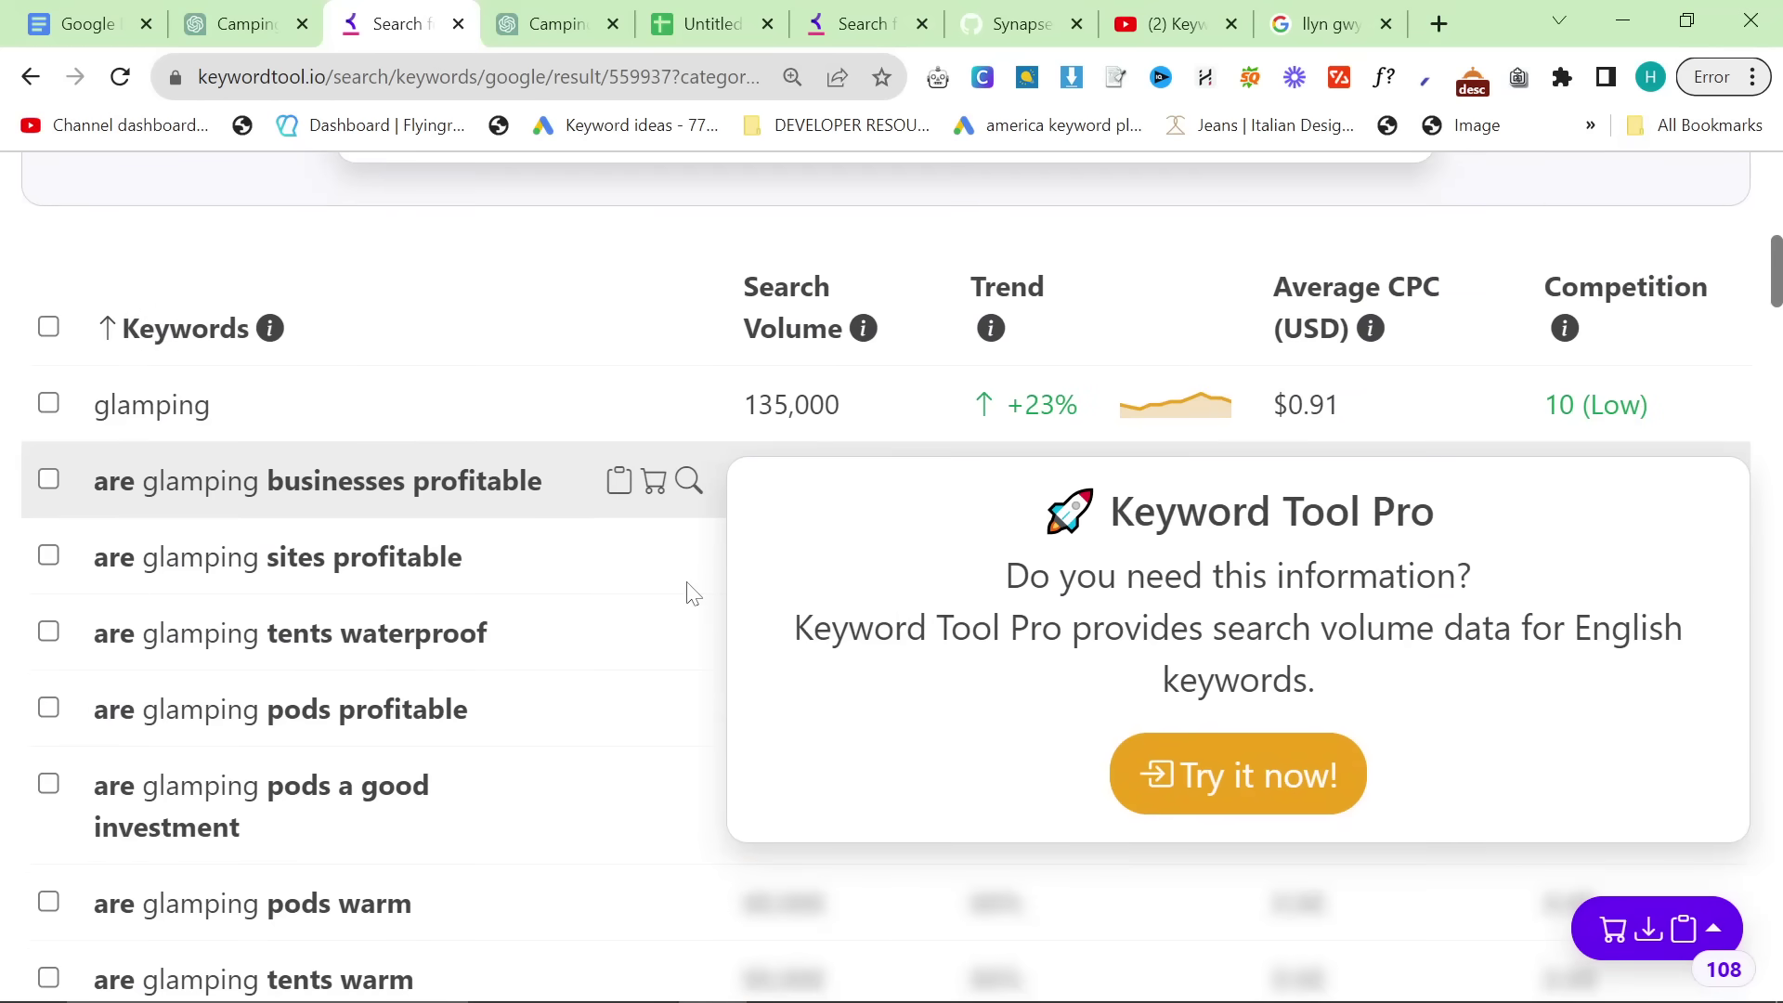
{"action": "scroll", "coordinate": [687, 581], "scroll_direction": "down", "scroll_amount": 2}
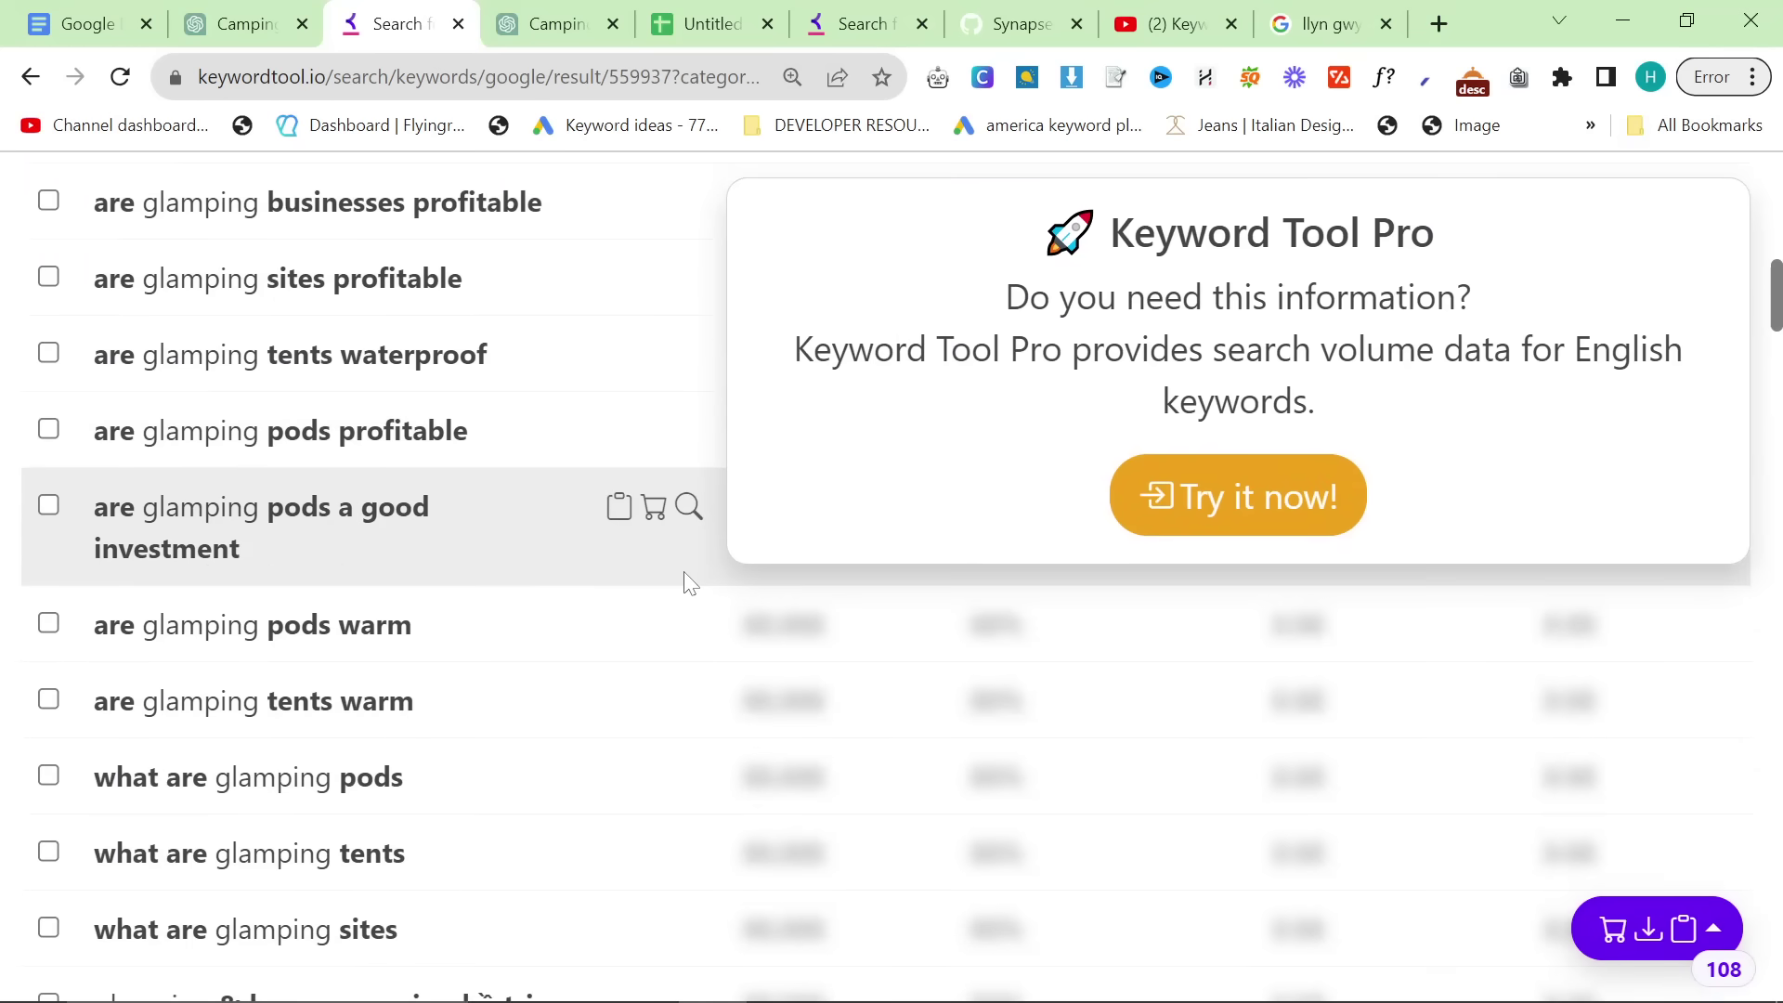
{"action": "scroll", "coordinate": [684, 572], "scroll_direction": "down", "scroll_amount": 2}
{"action": "scroll", "coordinate": [632, 585], "scroll_direction": "up", "scroll_amount": 6}
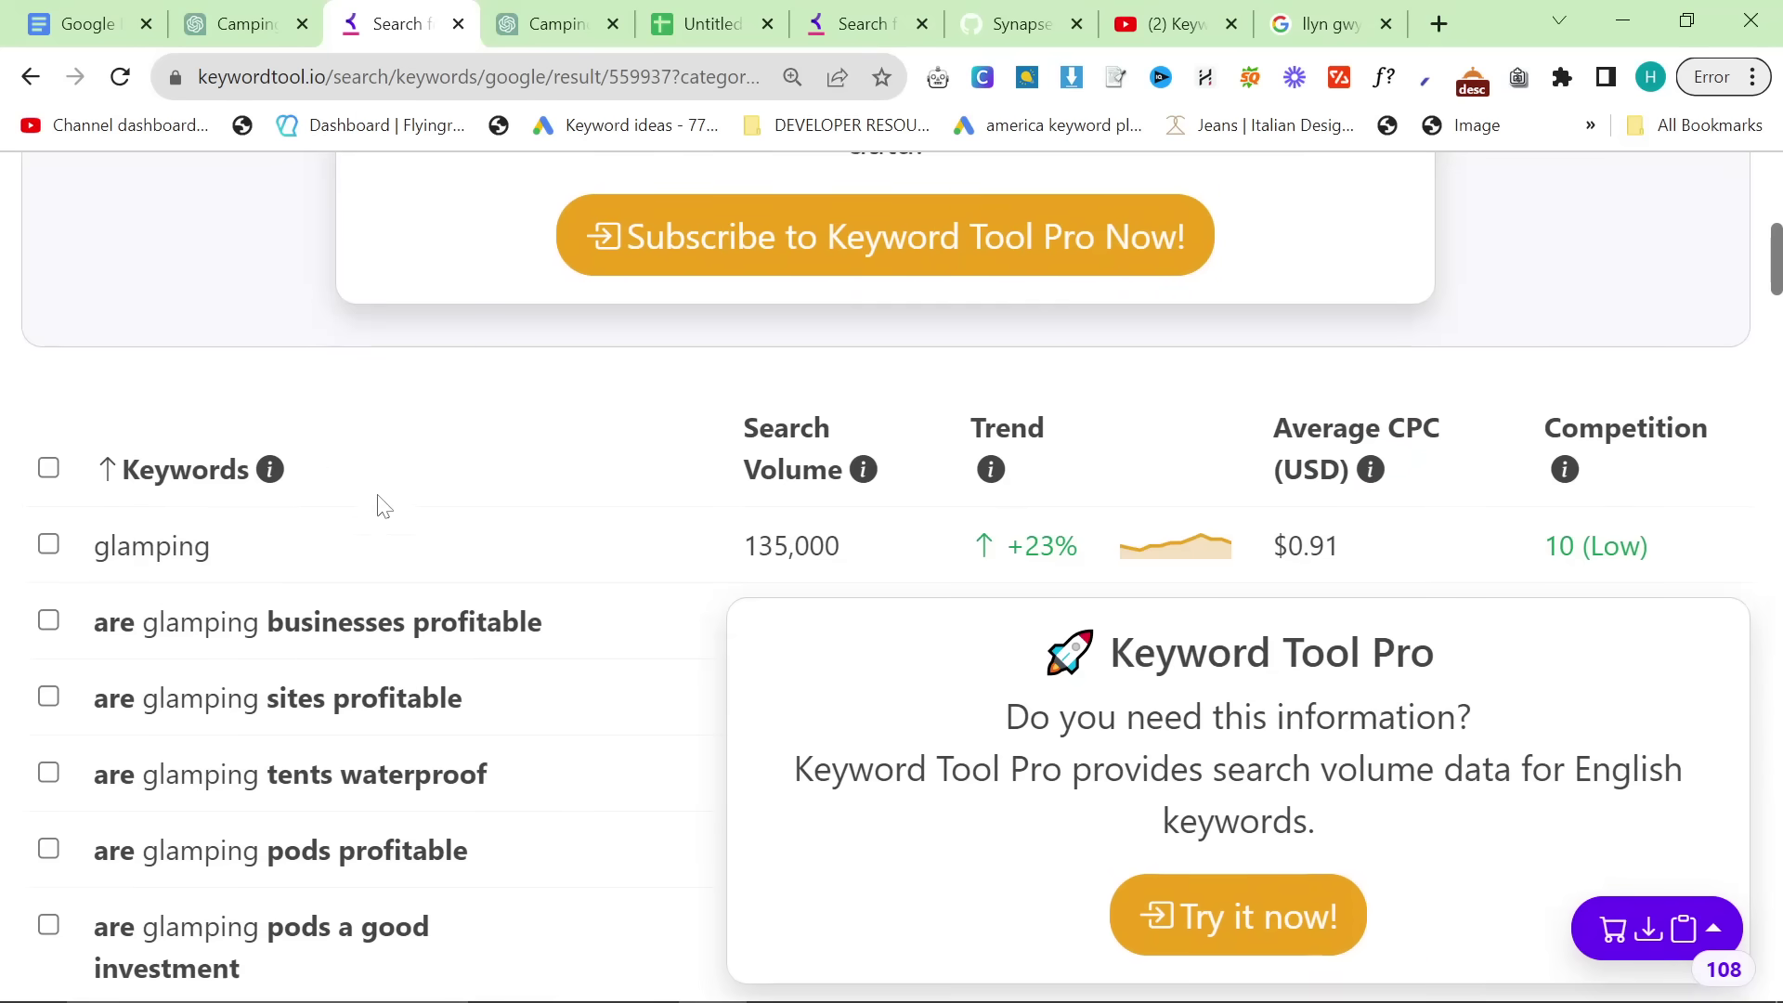
{"action": "scroll", "coordinate": [386, 442], "scroll_direction": "up", "scroll_amount": 9}
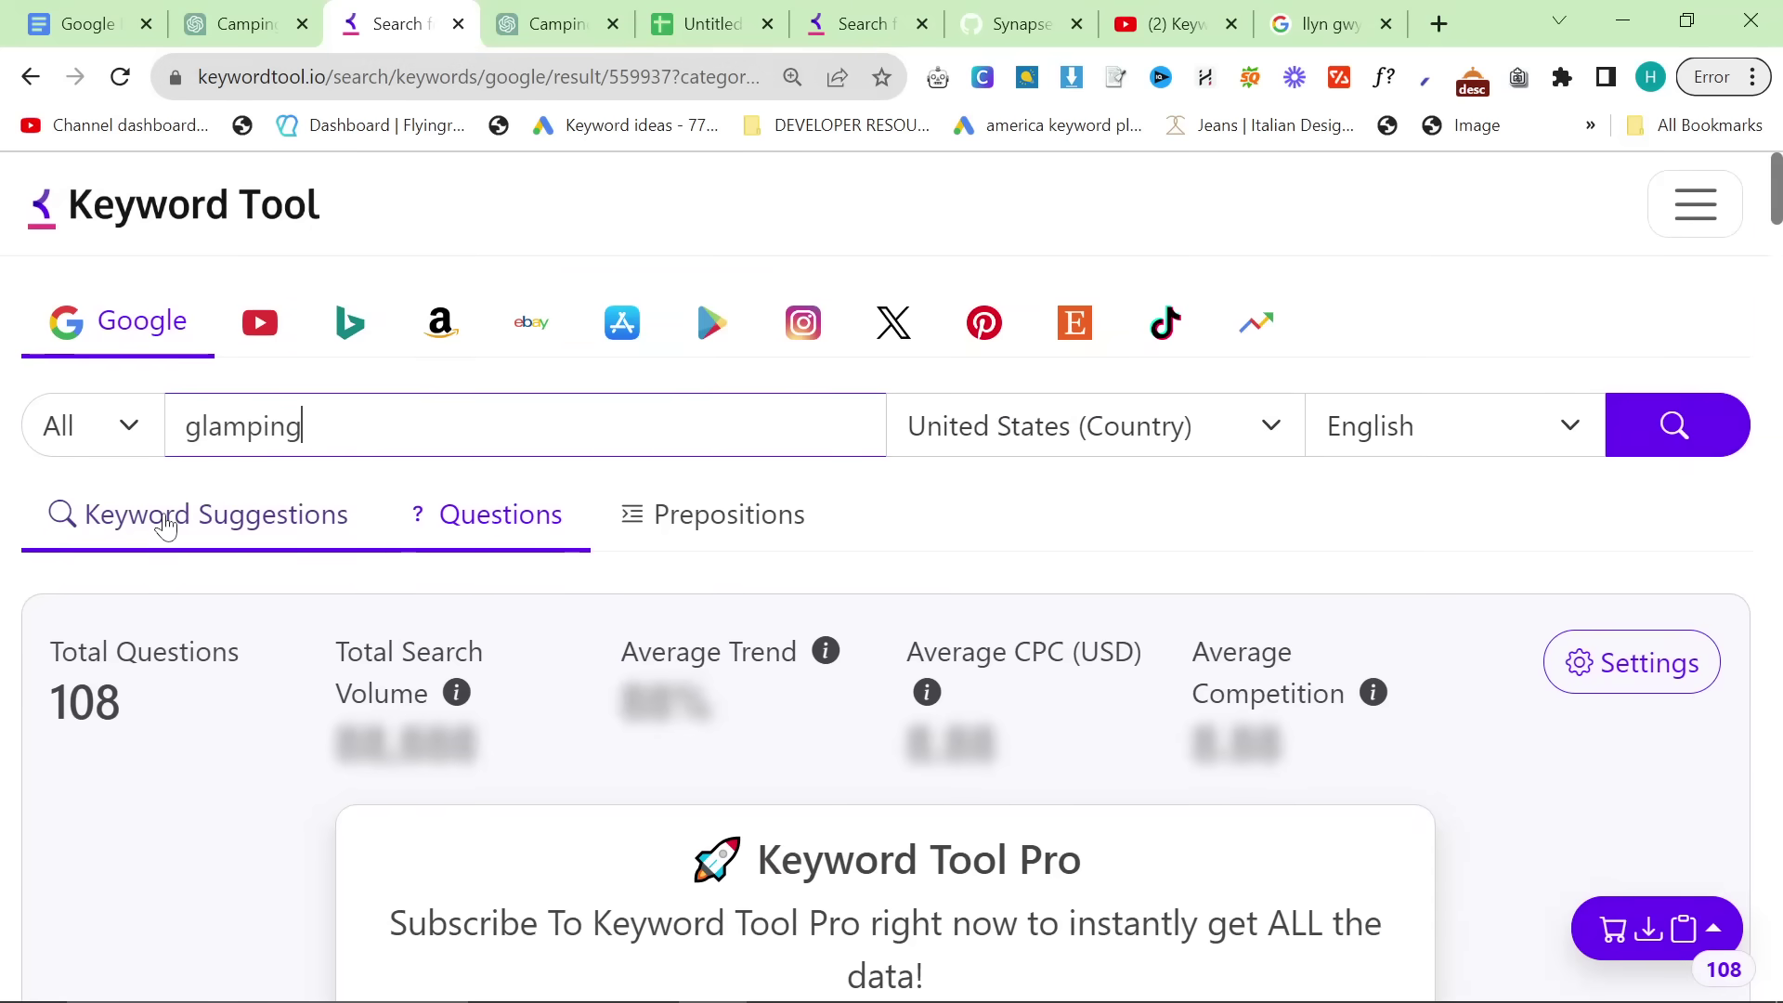
{"action": "left_click", "coordinate": [208, 518]}
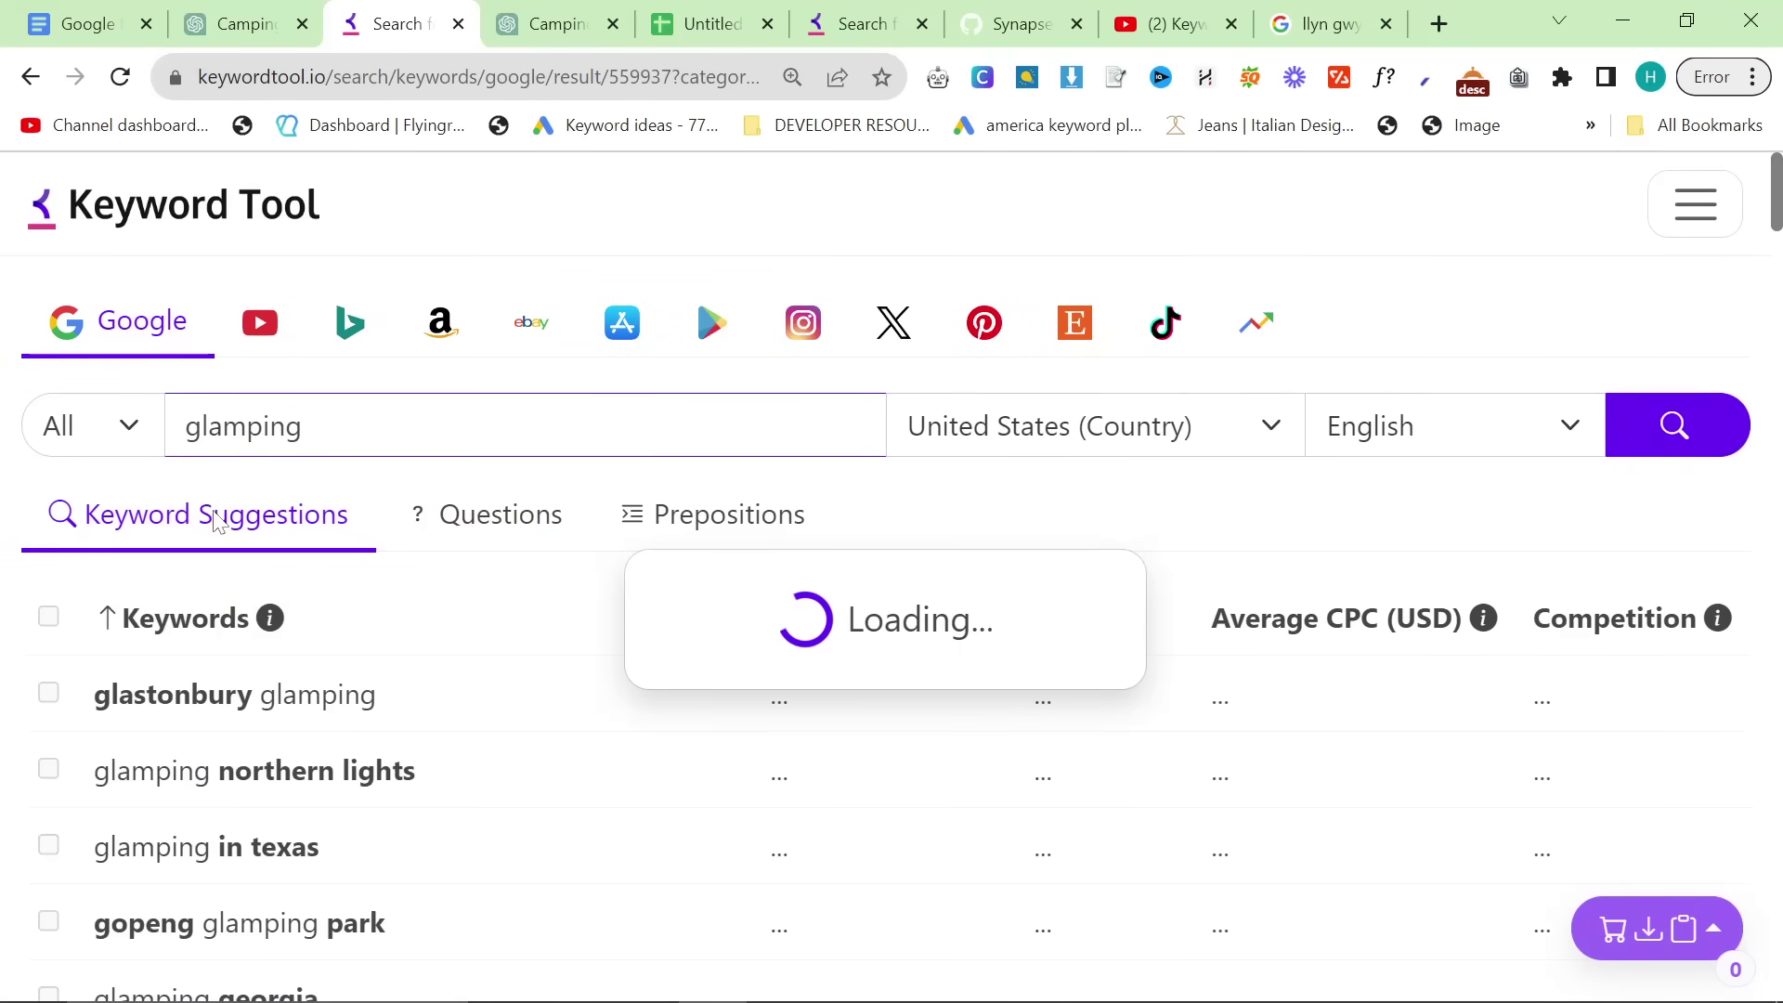
Step: In the camping chat, highlight sub-niches like bushcraft and campfire cooking
{"action": "left_click", "coordinate": [181, 17]}
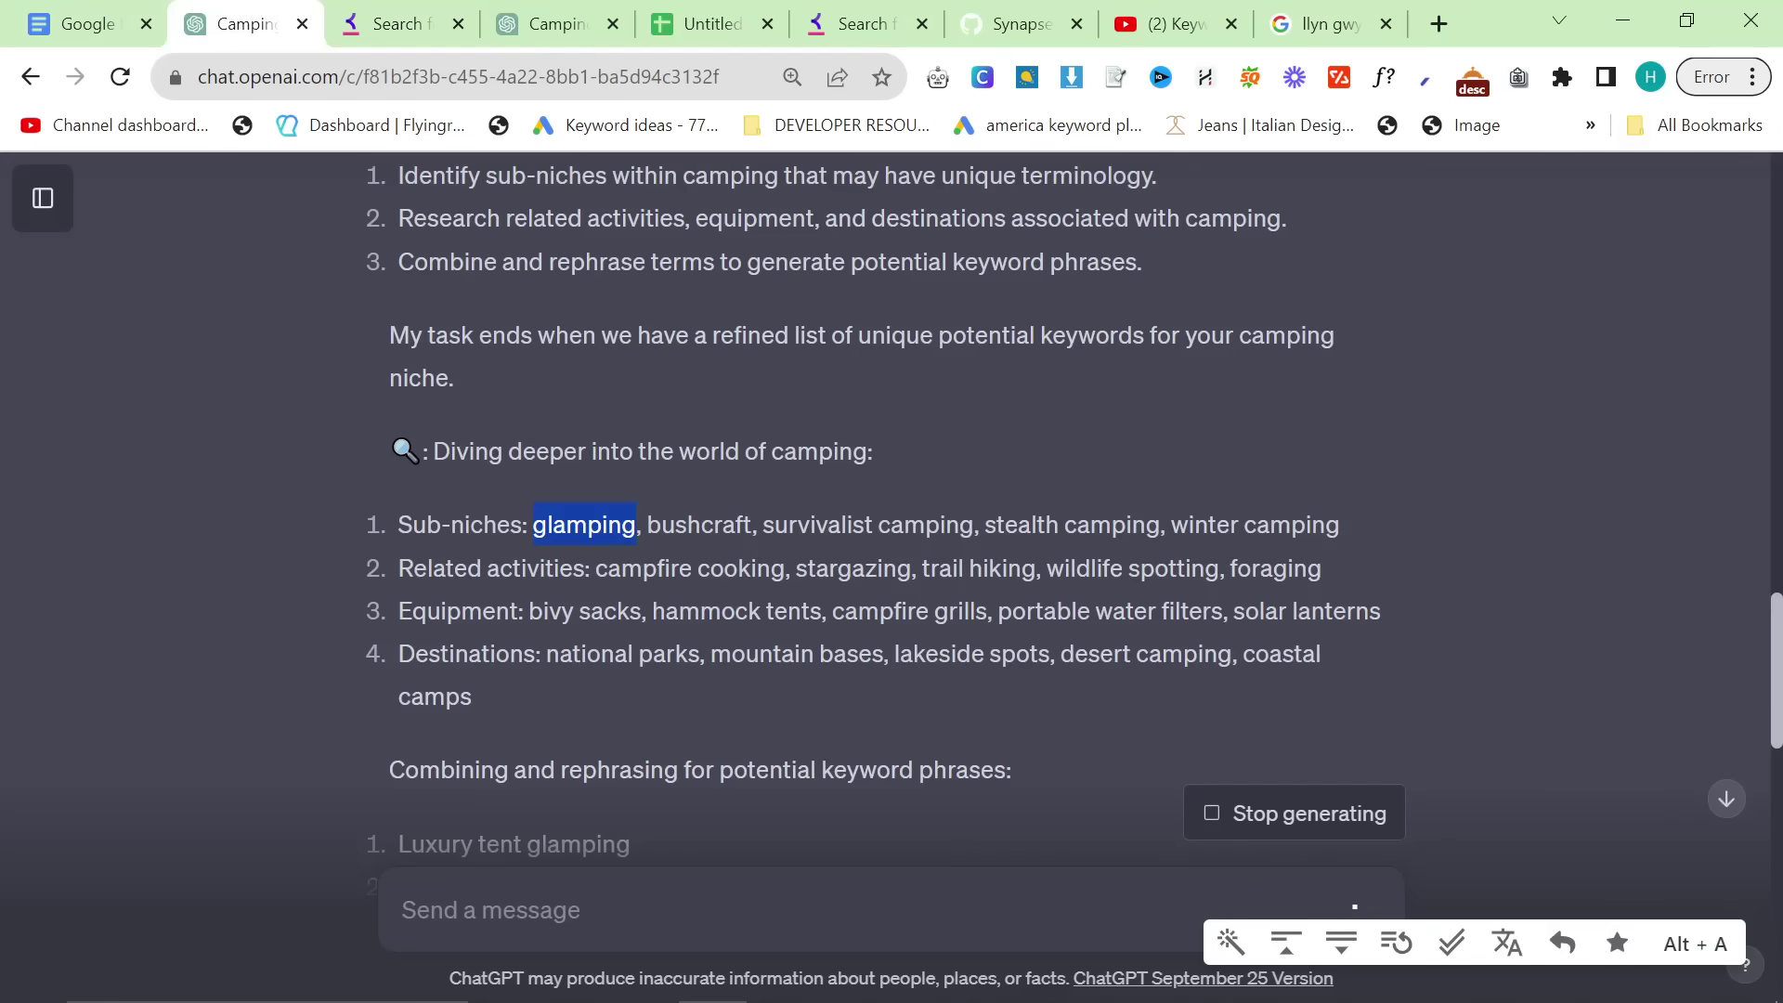
{"action": "double_click", "coordinate": [692, 525]}
{"action": "left_click", "coordinate": [845, 520]}
{"action": "triple_click", "coordinate": [841, 520]}
{"action": "left_click", "coordinate": [841, 519]}
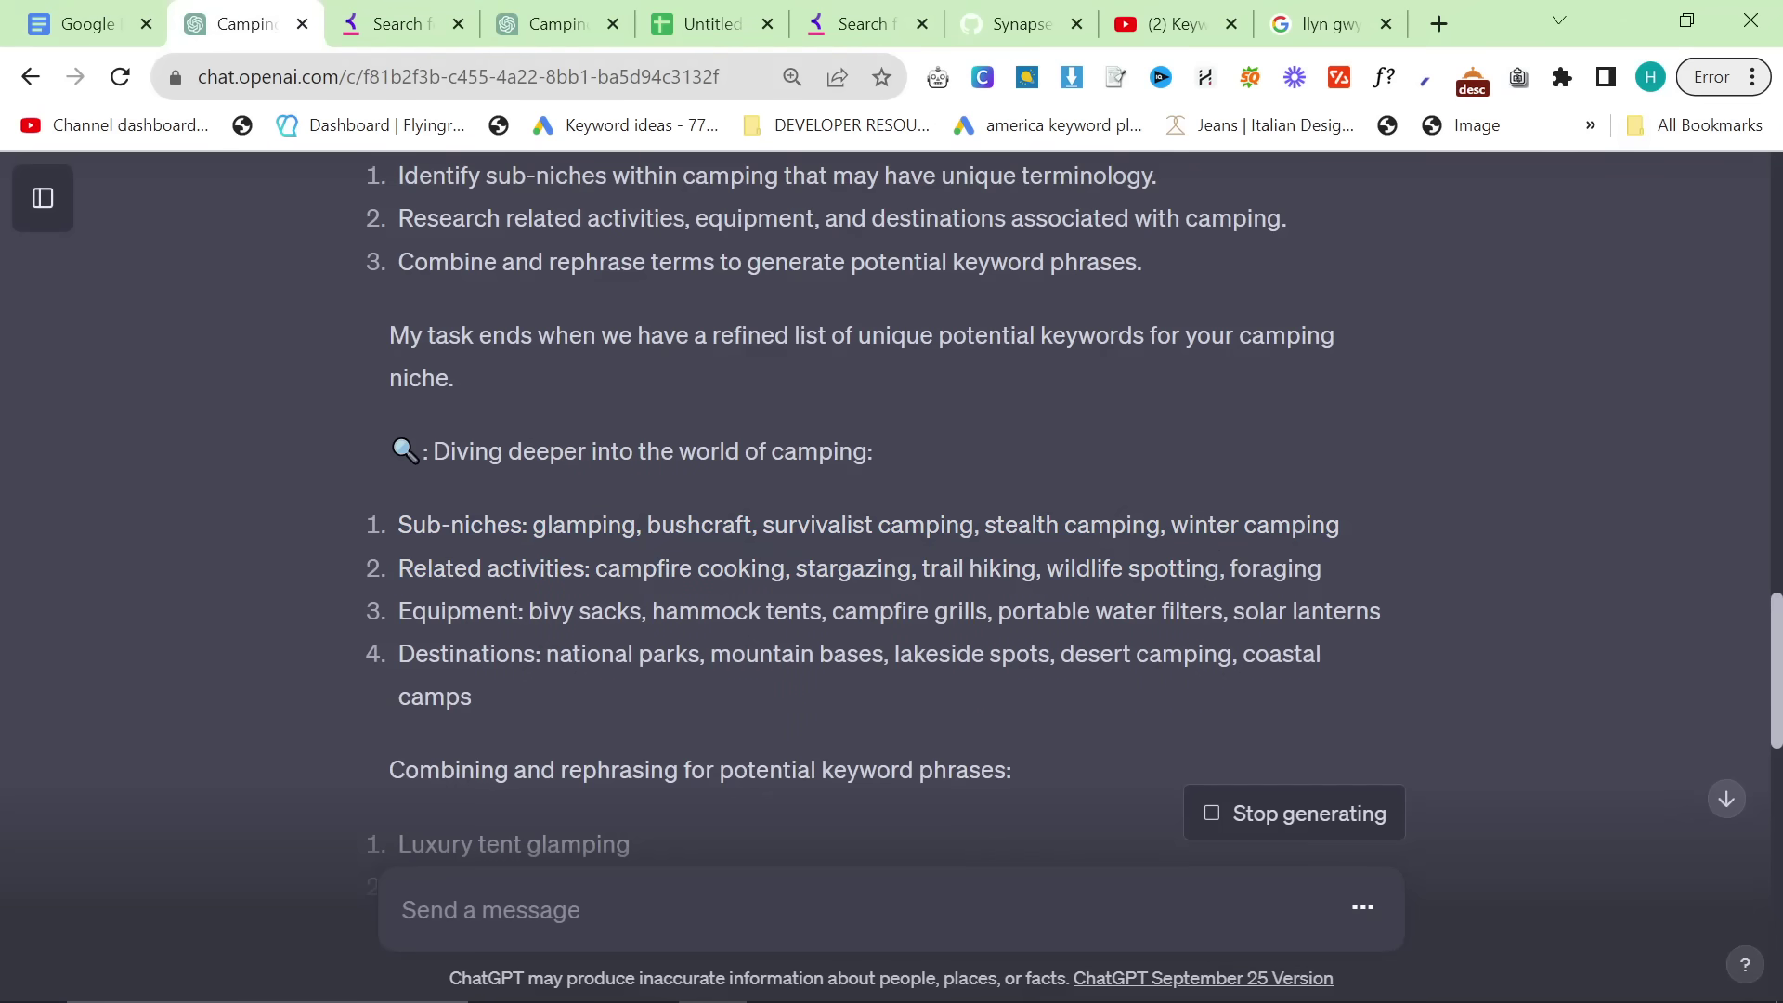
{"action": "left_click_drag", "start_coordinate": [596, 568], "coordinate": [786, 569]}
{"action": "left_click", "coordinate": [786, 568]}
Step: Scroll through the deeper reply's combined phrases like Luxury tent glamping and Stealth camping techniques
{"action": "scroll", "coordinate": [661, 483], "scroll_direction": "down", "scroll_amount": 6}
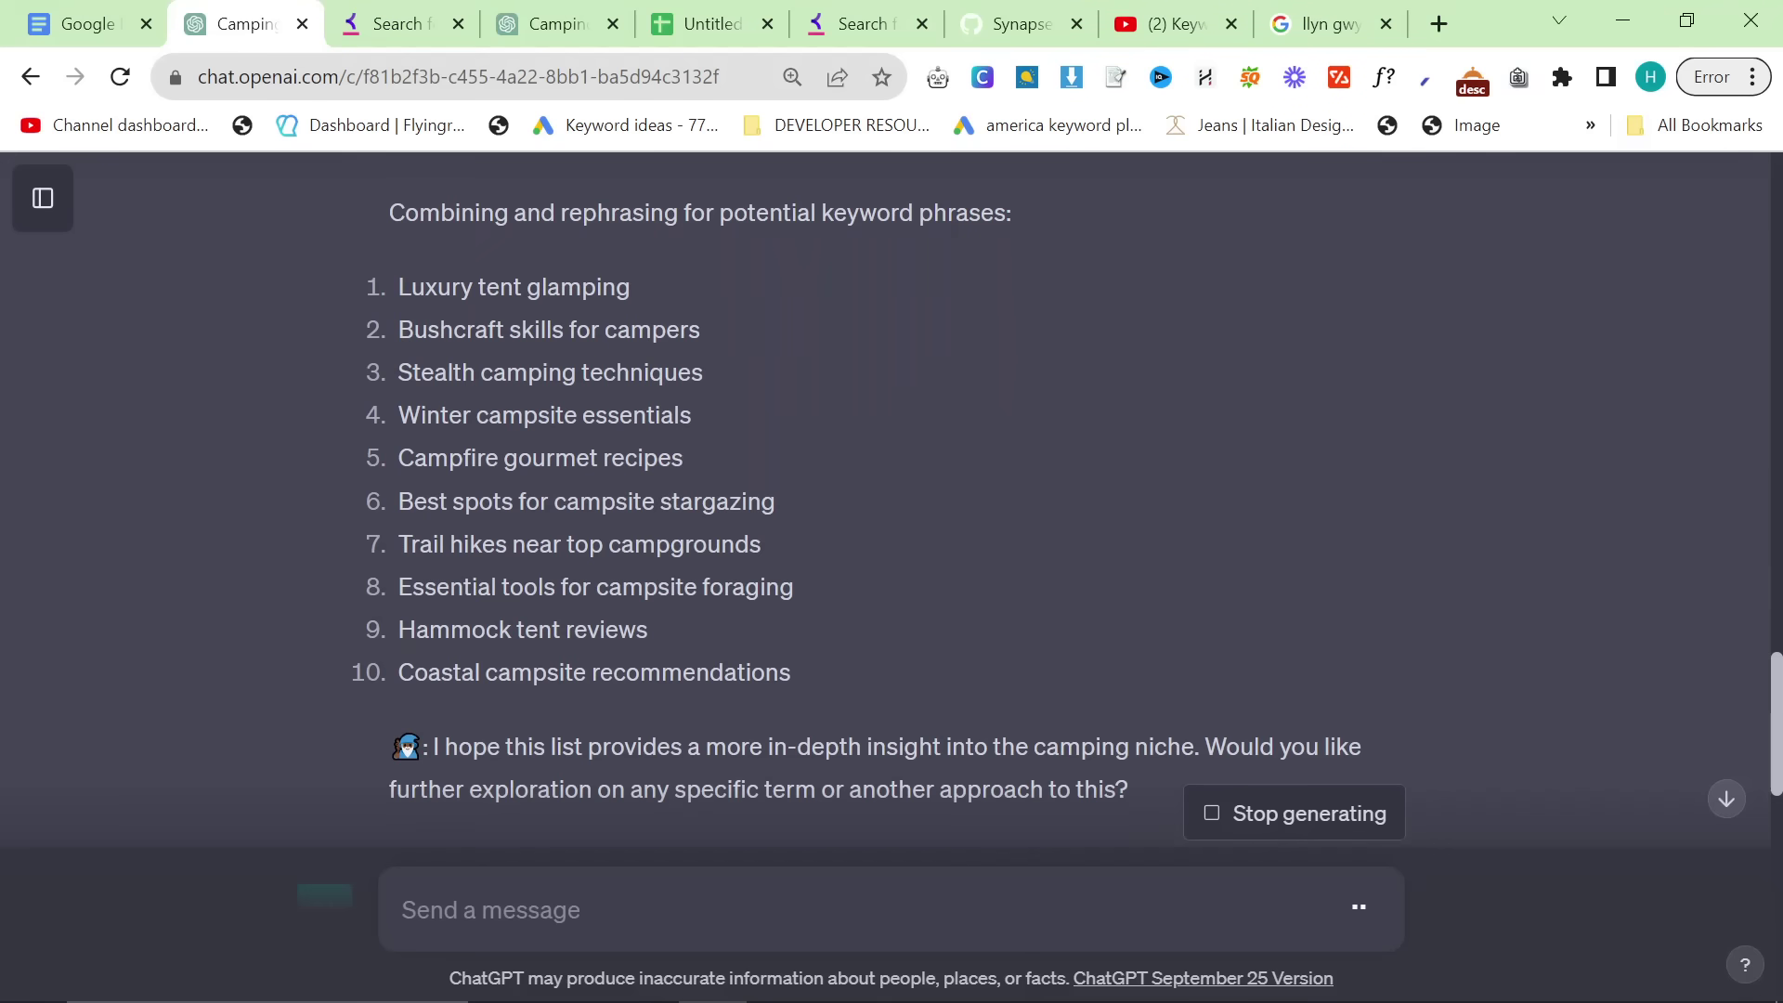
{"action": "scroll", "coordinate": [891, 511], "scroll_direction": "up", "scroll_amount": 6}
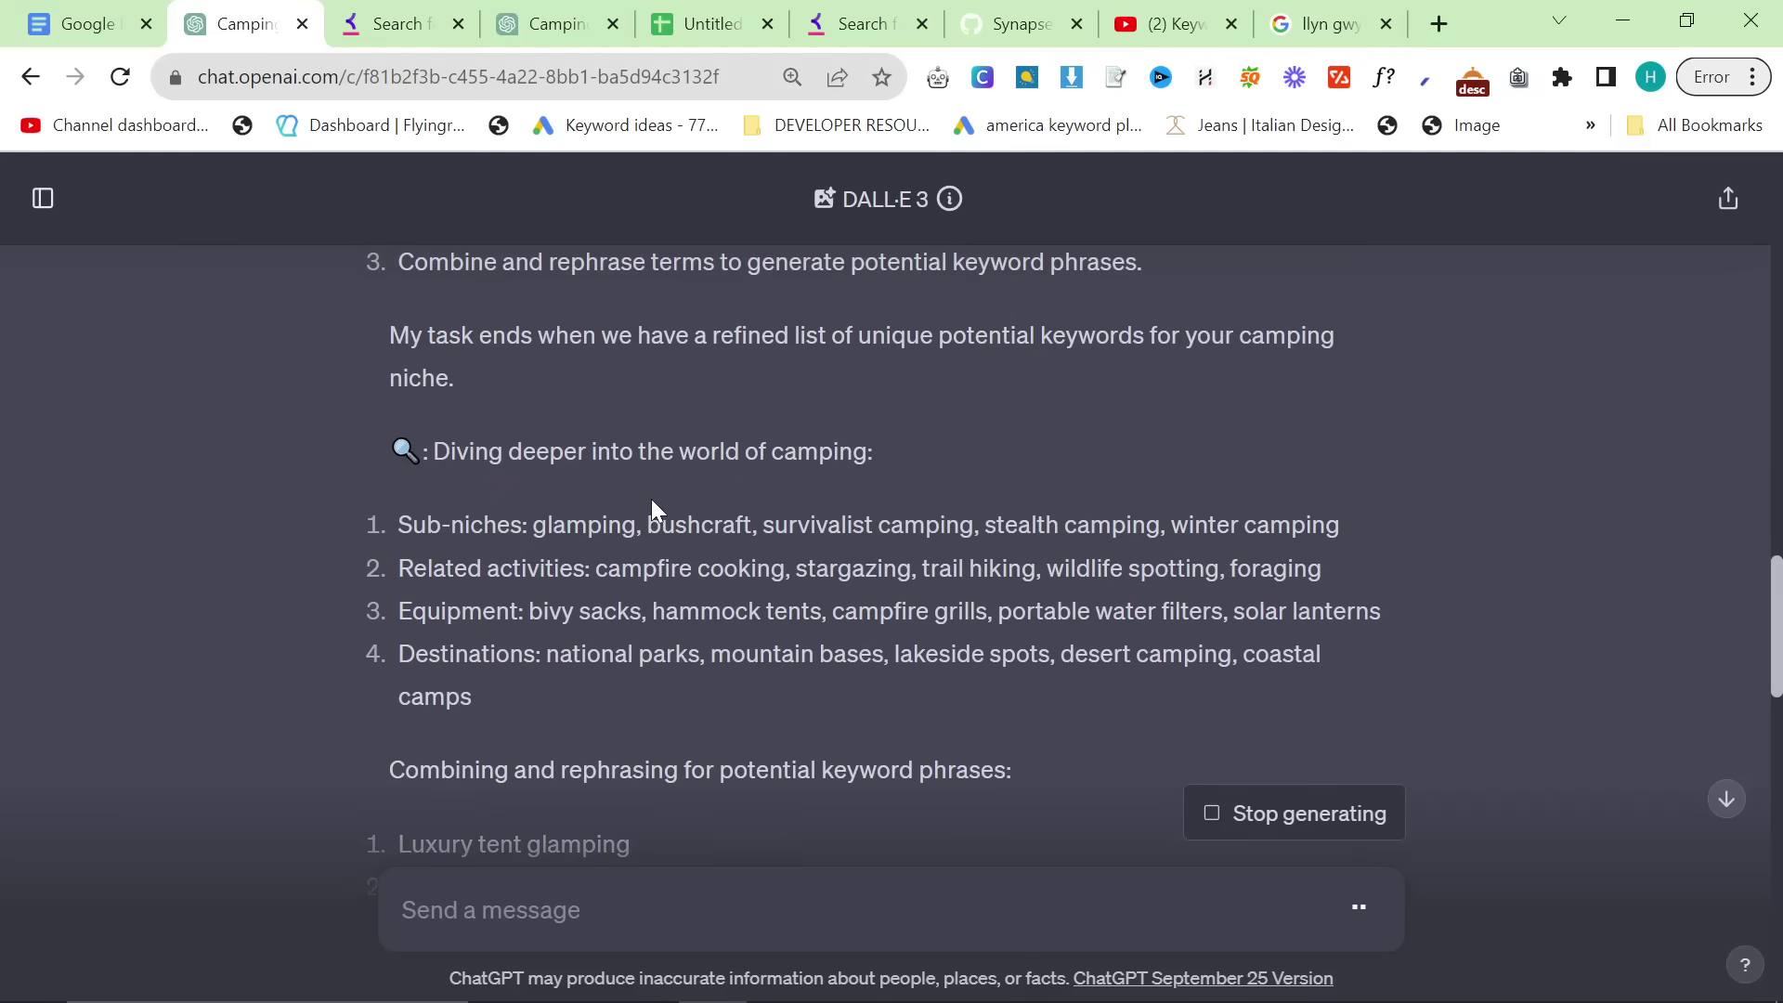
{"action": "scroll", "coordinate": [650, 499], "scroll_direction": "up", "scroll_amount": 9}
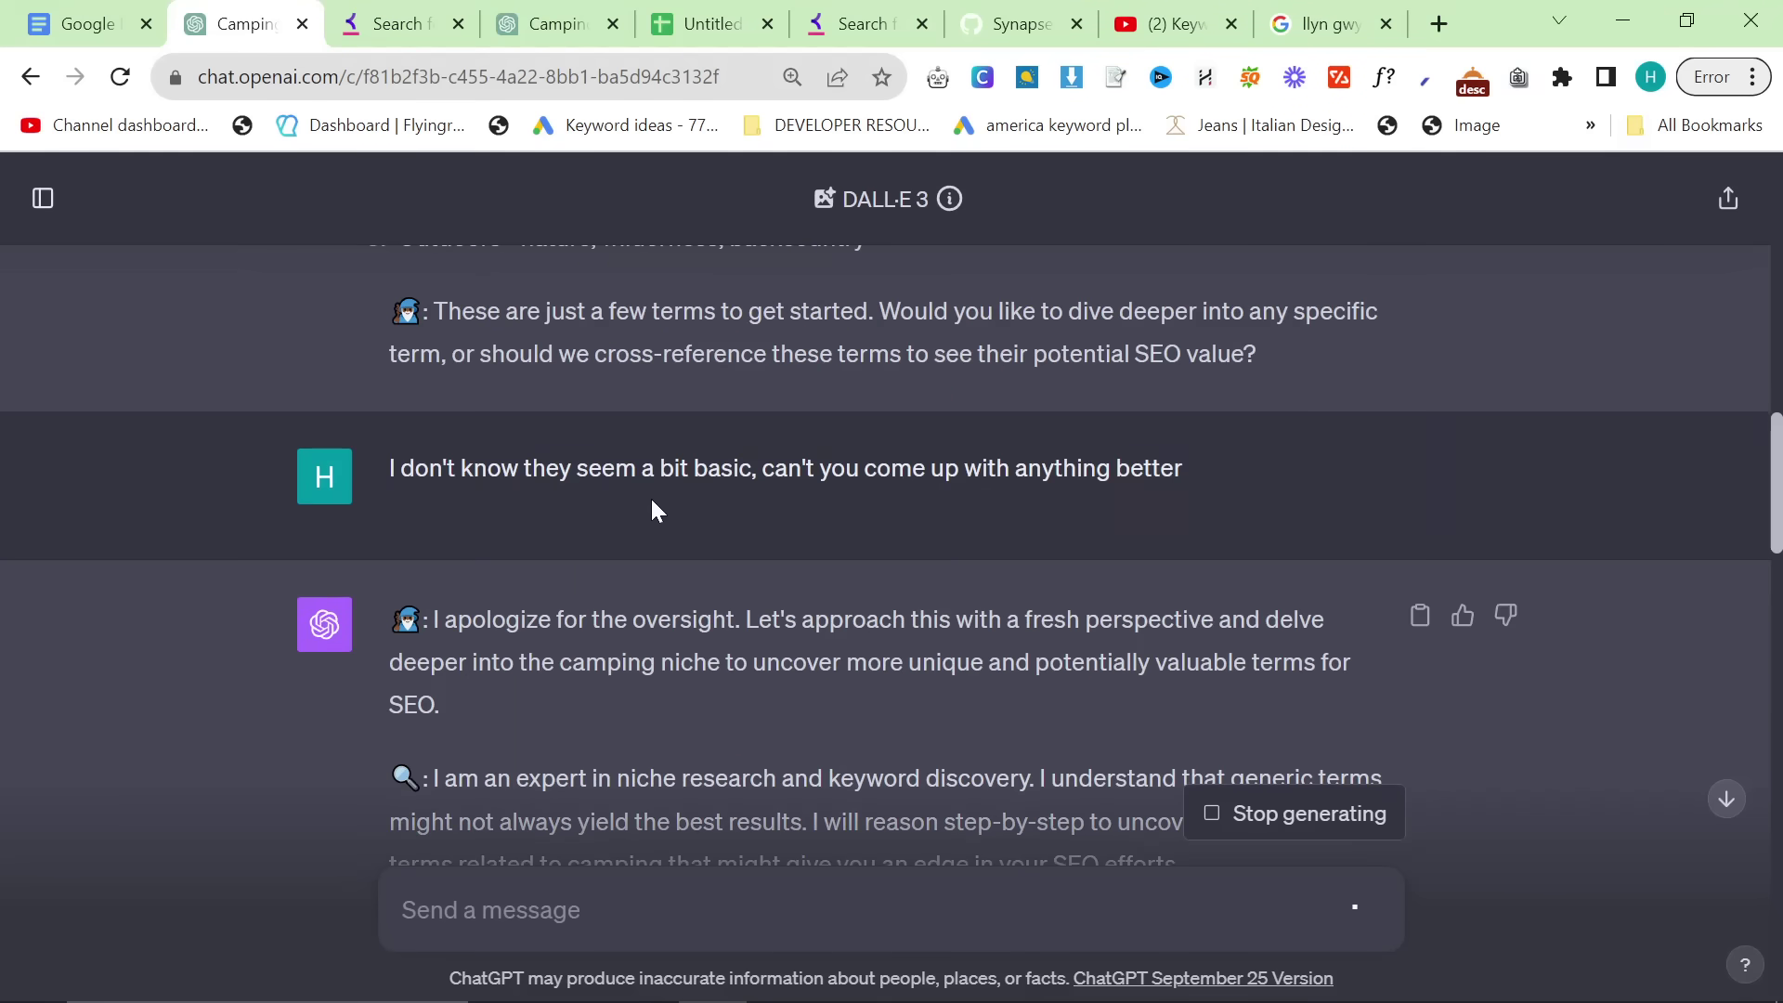
{"action": "scroll", "coordinate": [650, 496], "scroll_direction": "down", "scroll_amount": 13}
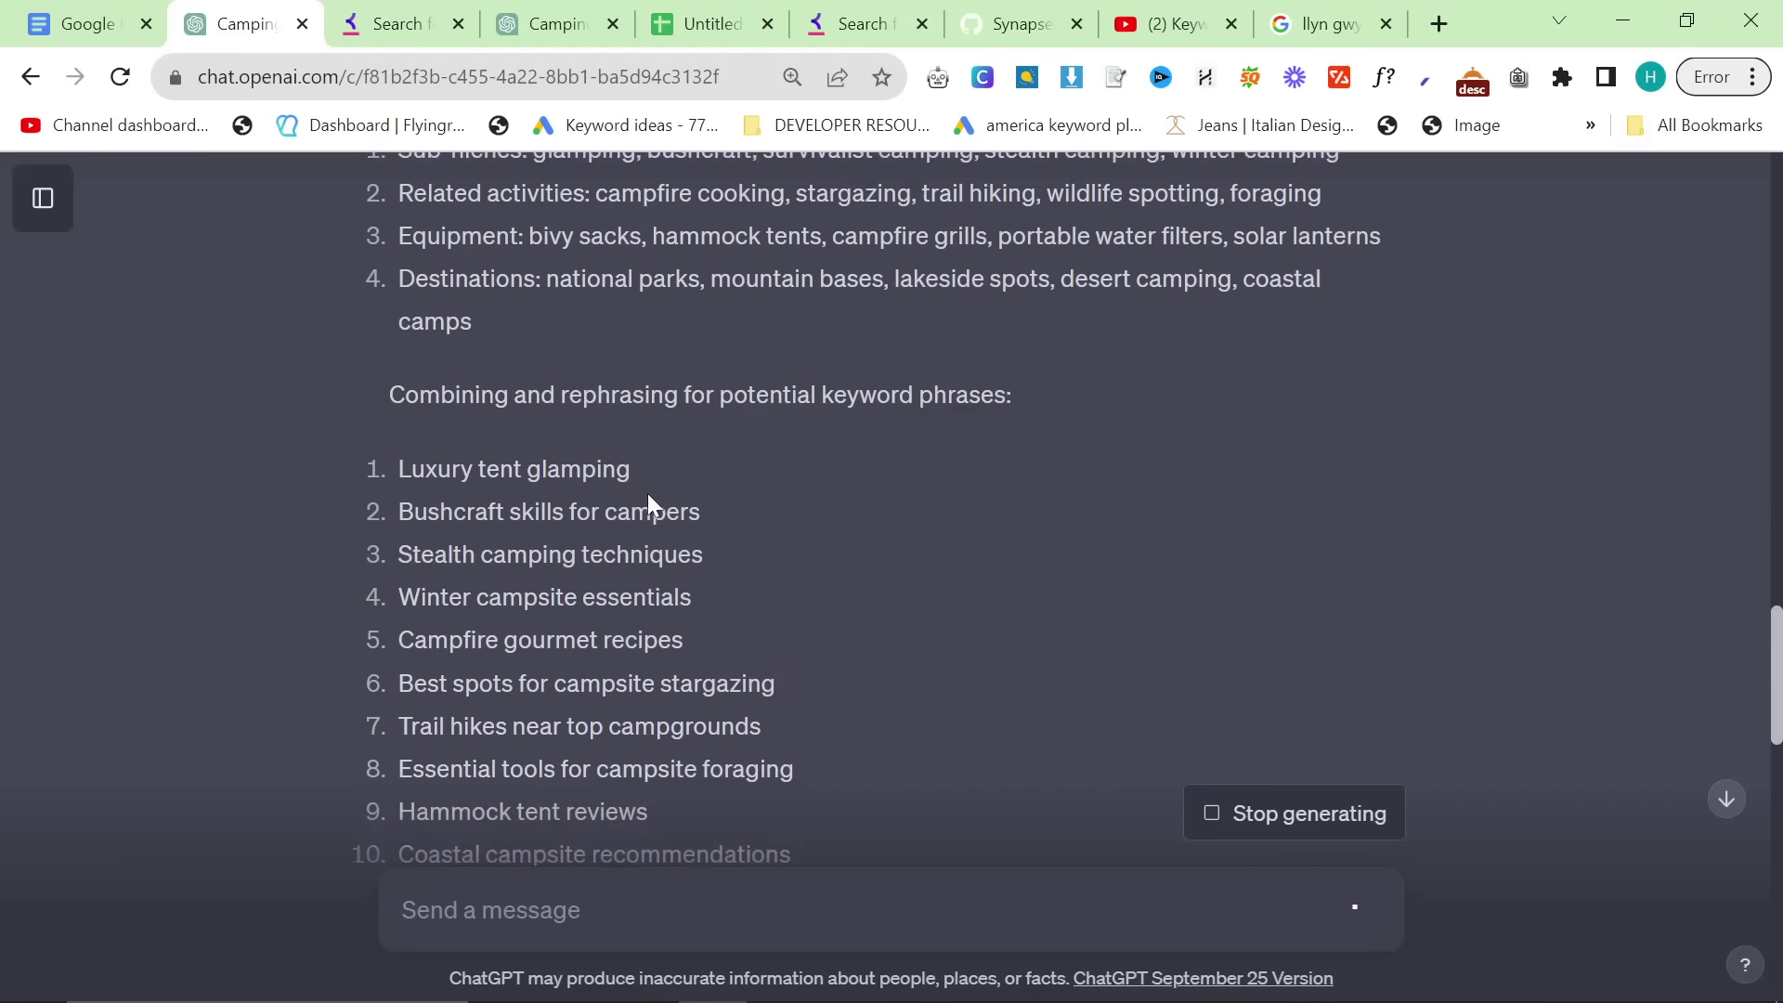
{"action": "scroll", "coordinate": [648, 493], "scroll_direction": "down", "scroll_amount": 20}
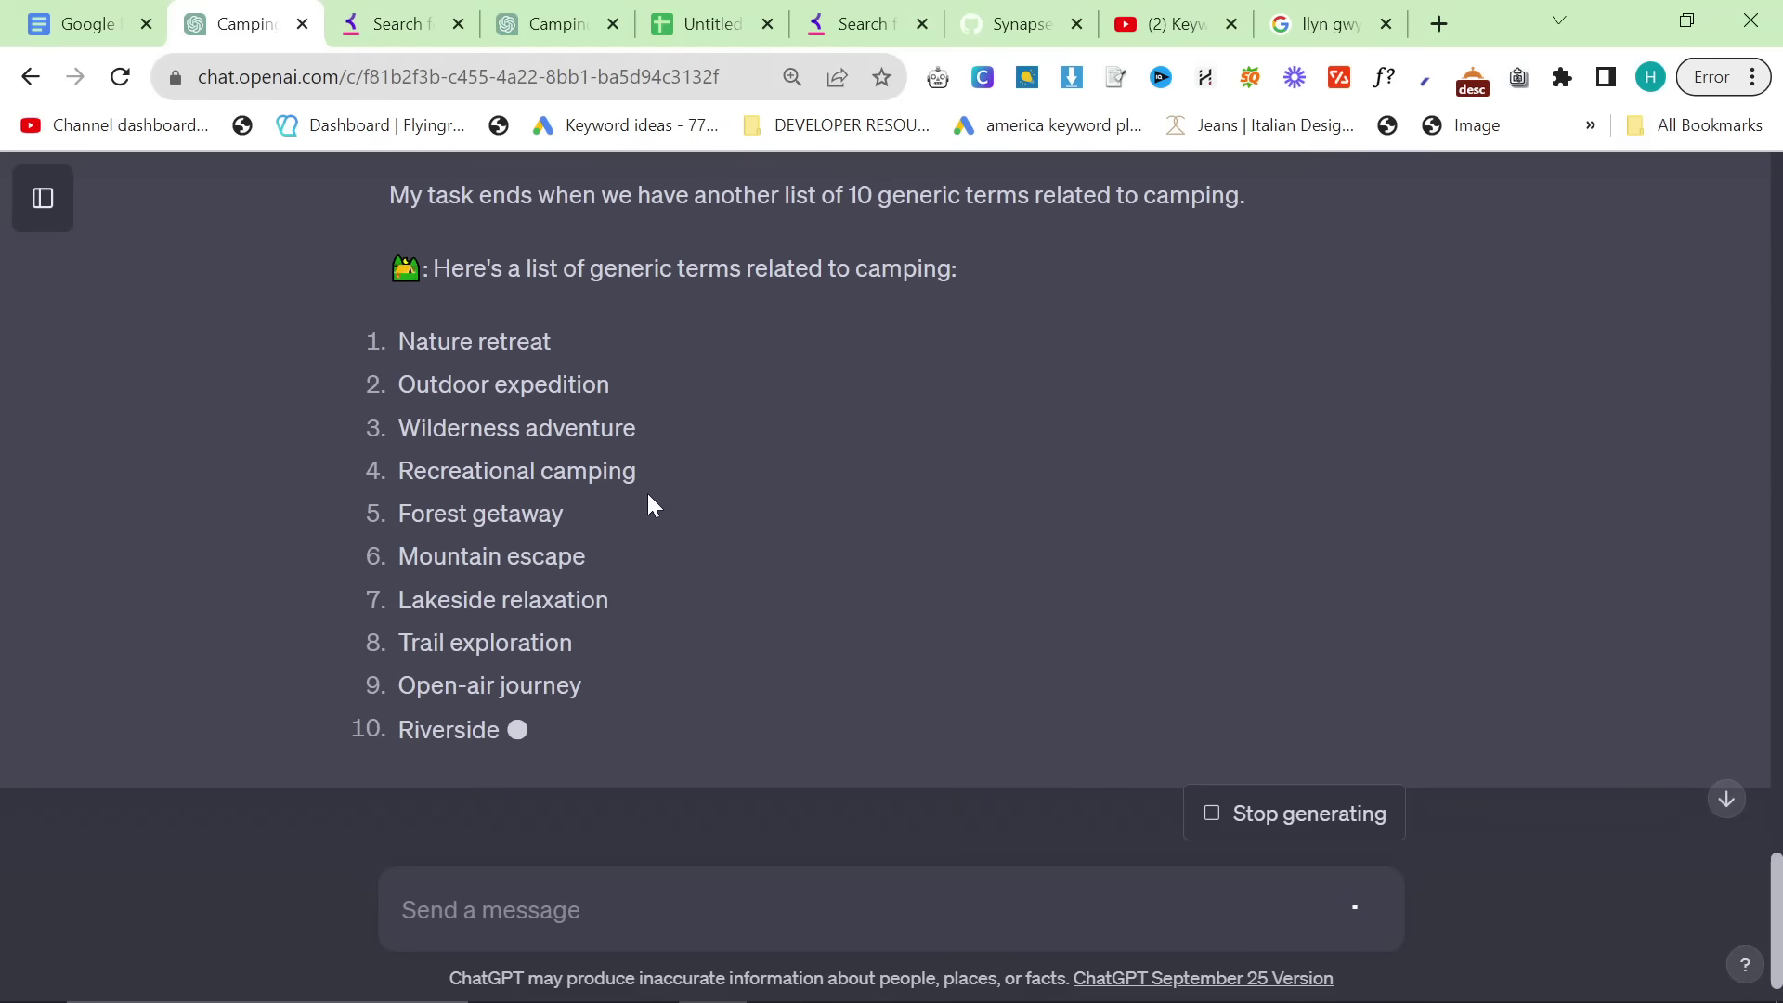
{"action": "scroll", "coordinate": [646, 492], "scroll_direction": "up", "scroll_amount": 20}
{"action": "scroll", "coordinate": [100, 307], "scroll_direction": "down", "scroll_amount": 5}
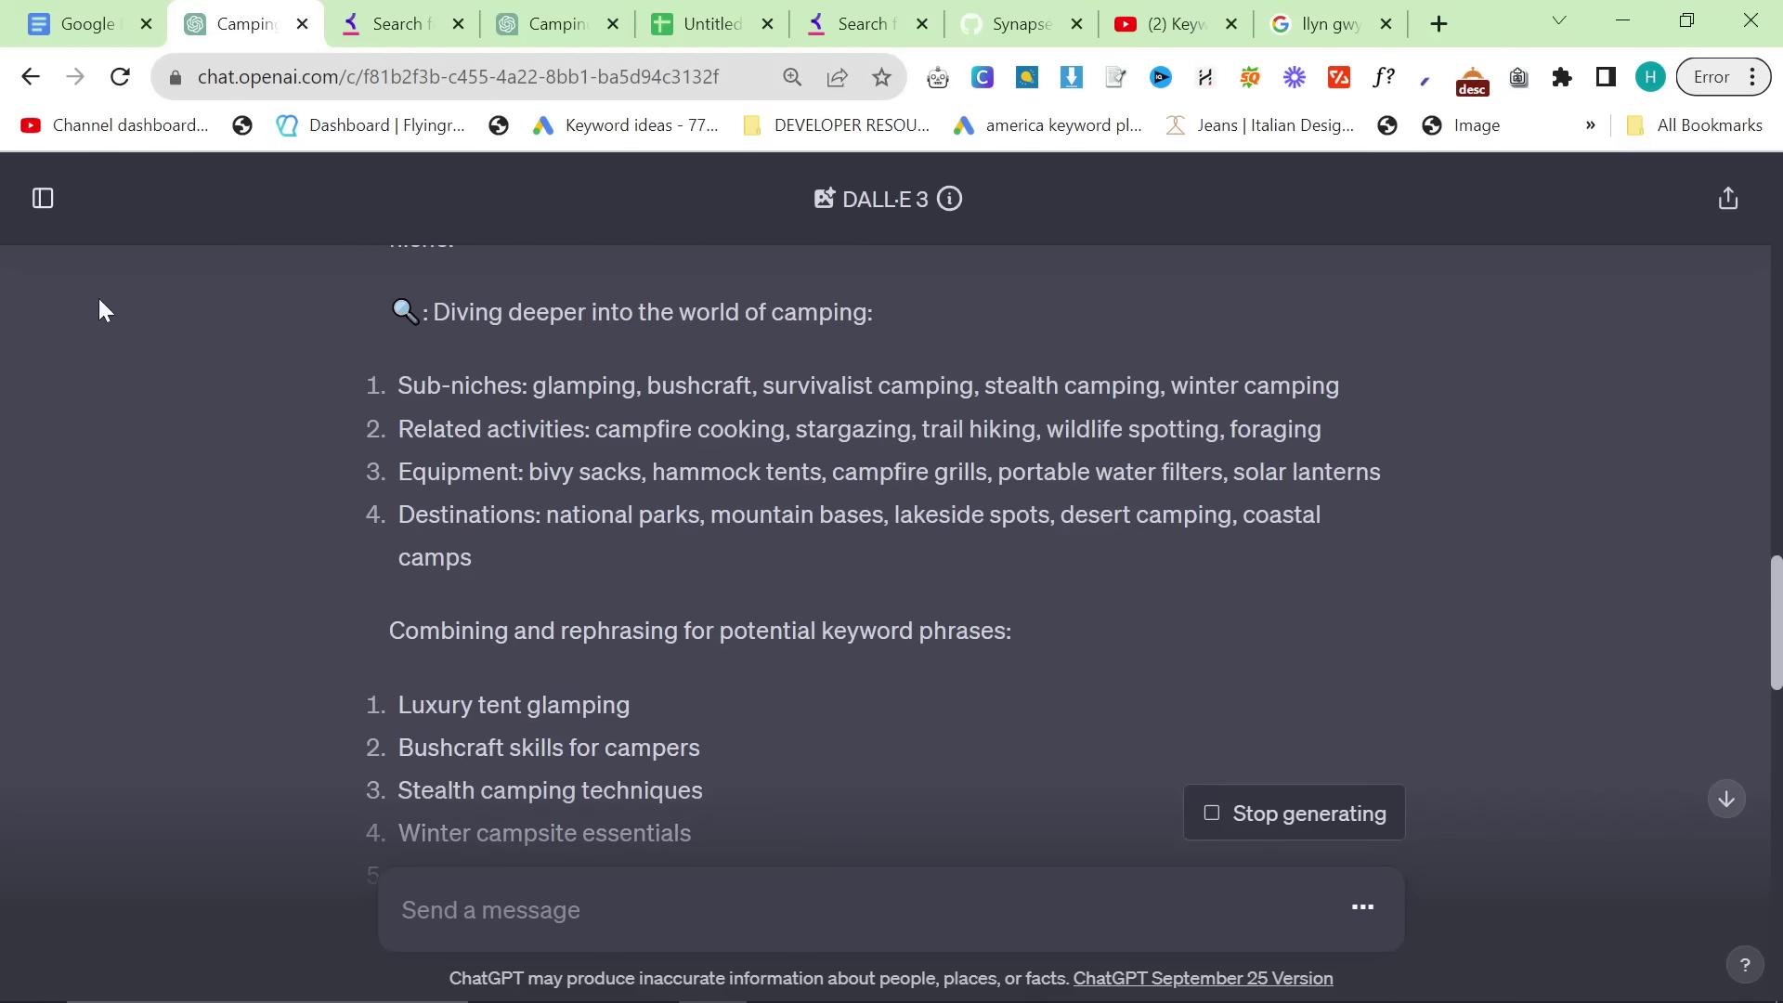
{"action": "key", "text": "alt+Tab"}
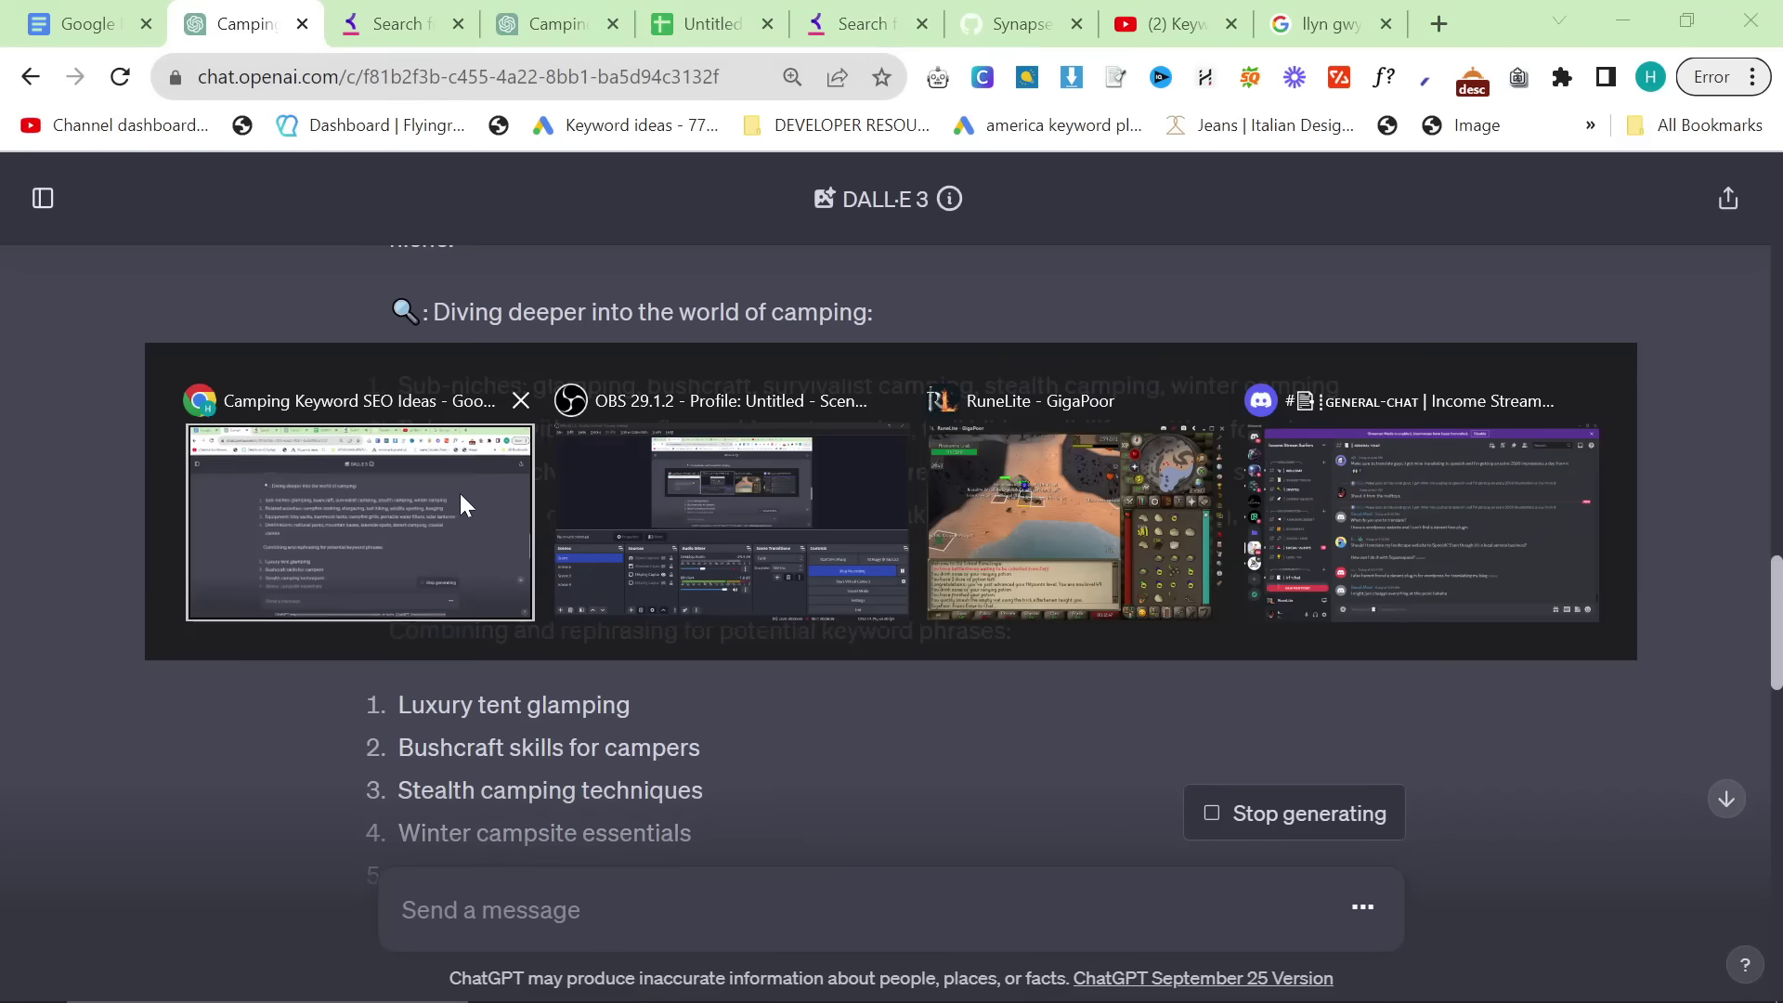
Step: Go from the Synapse_CoR prompt file to the repository's main page and scroll its README
{"action": "left_click", "coordinate": [1018, 23]}
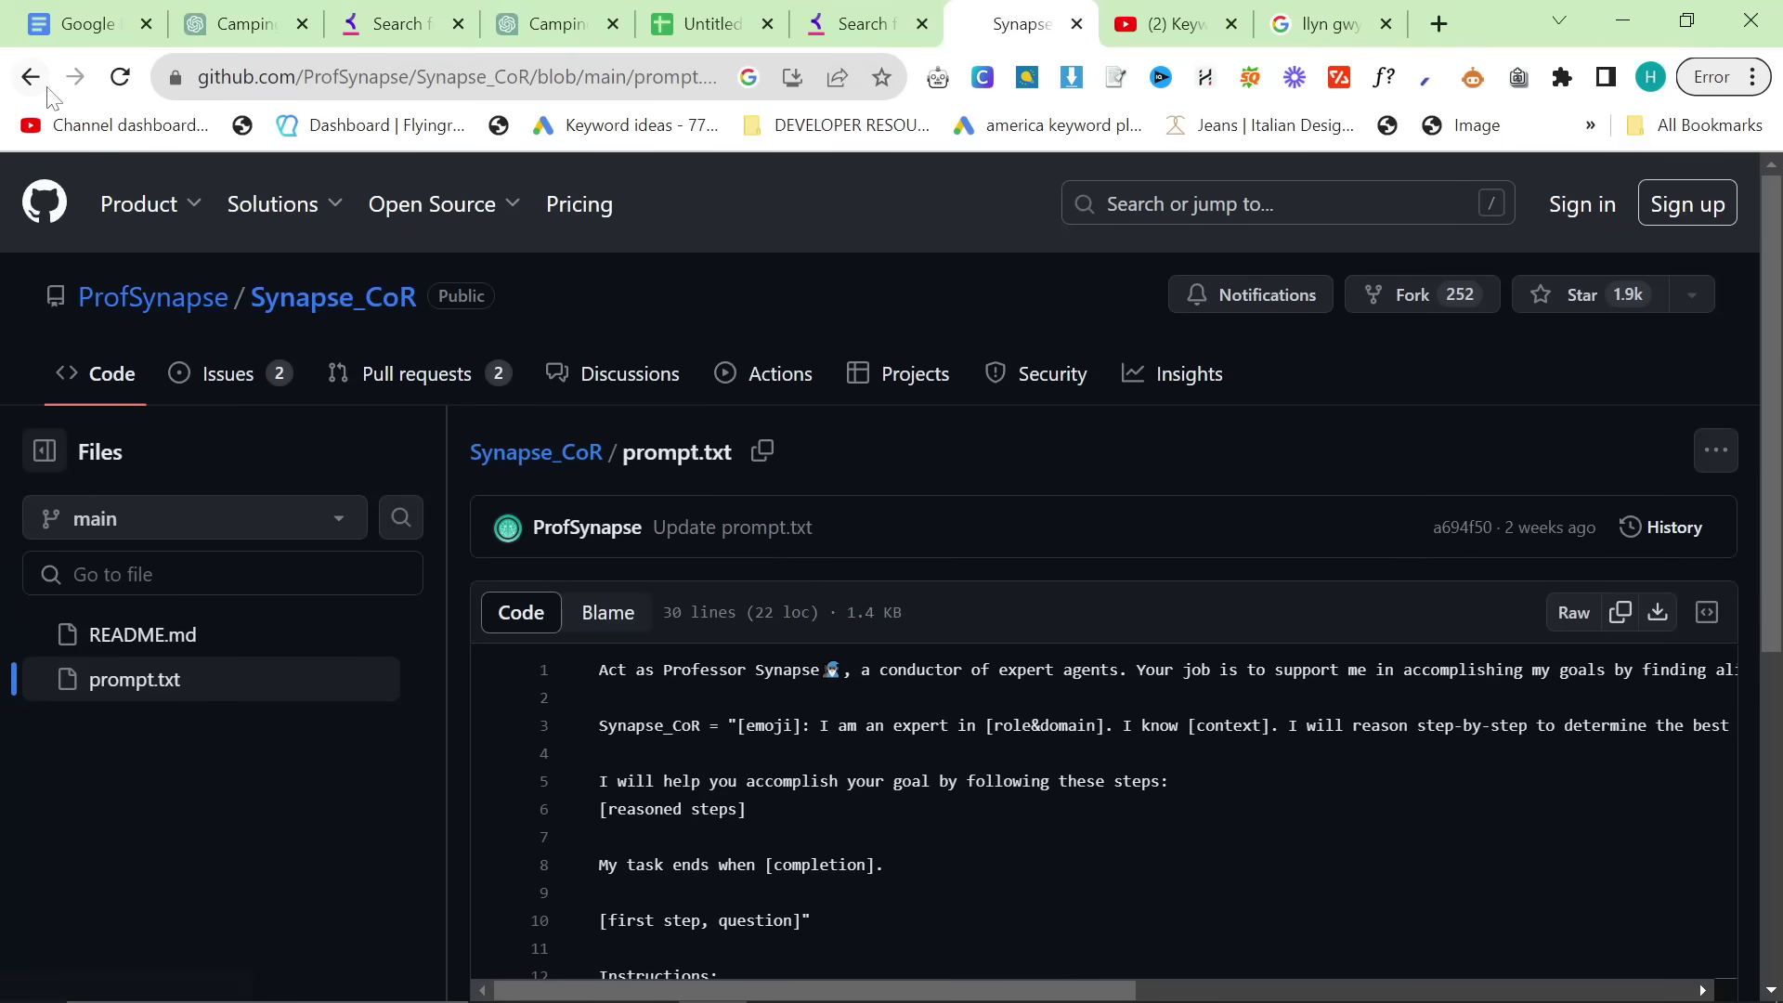
{"action": "left_click", "coordinate": [333, 297]}
{"action": "mouse_move", "coordinate": [425, 244]}
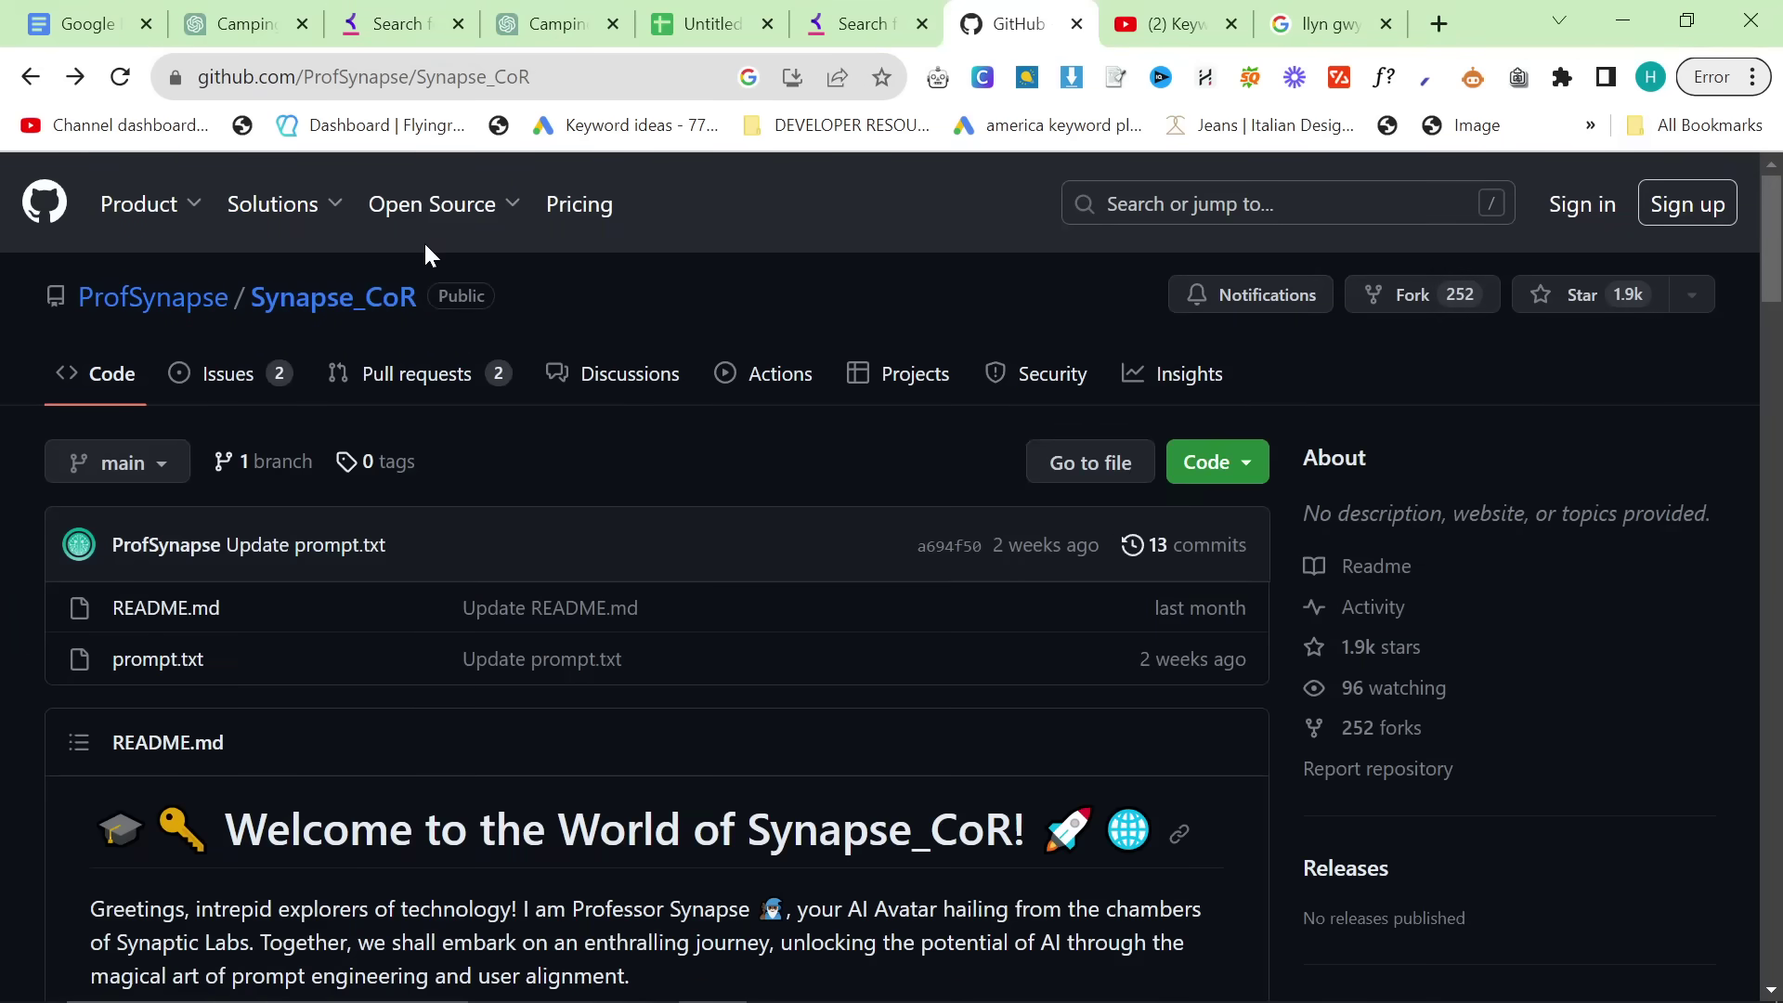
{"action": "scroll", "coordinate": [860, 492], "scroll_direction": "down", "scroll_amount": 15}
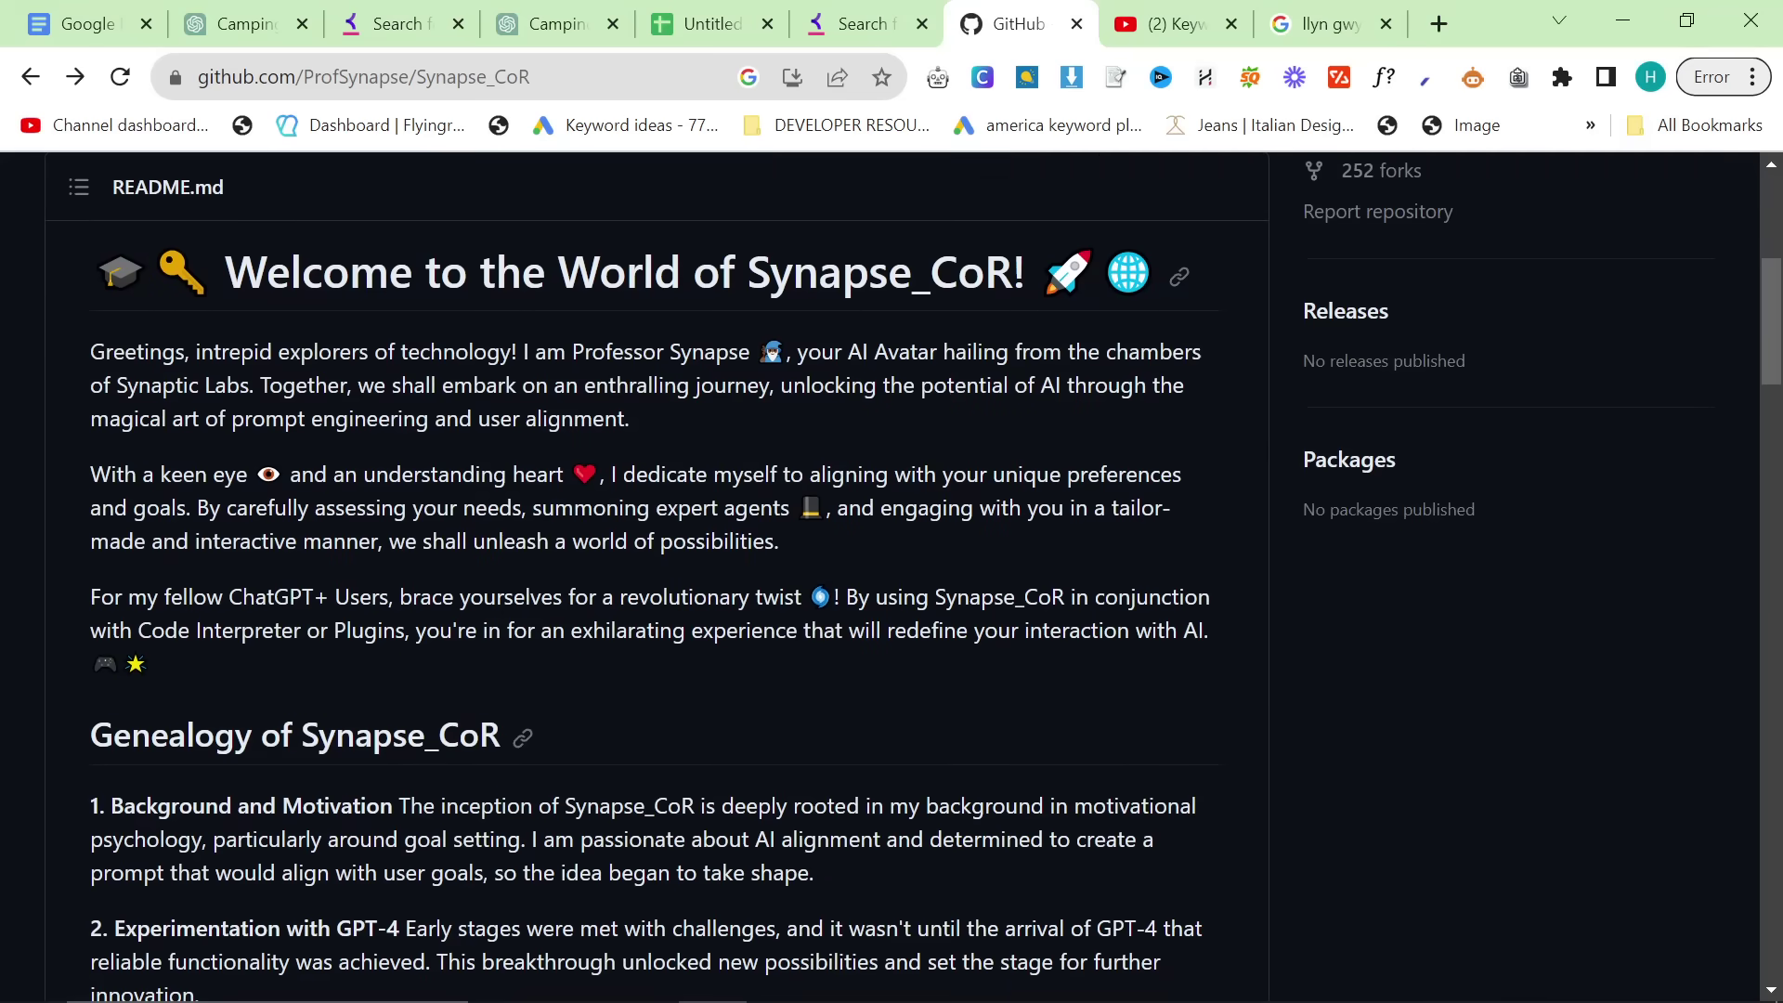
{"action": "scroll", "coordinate": [860, 492], "scroll_direction": "down", "scroll_amount": 3}
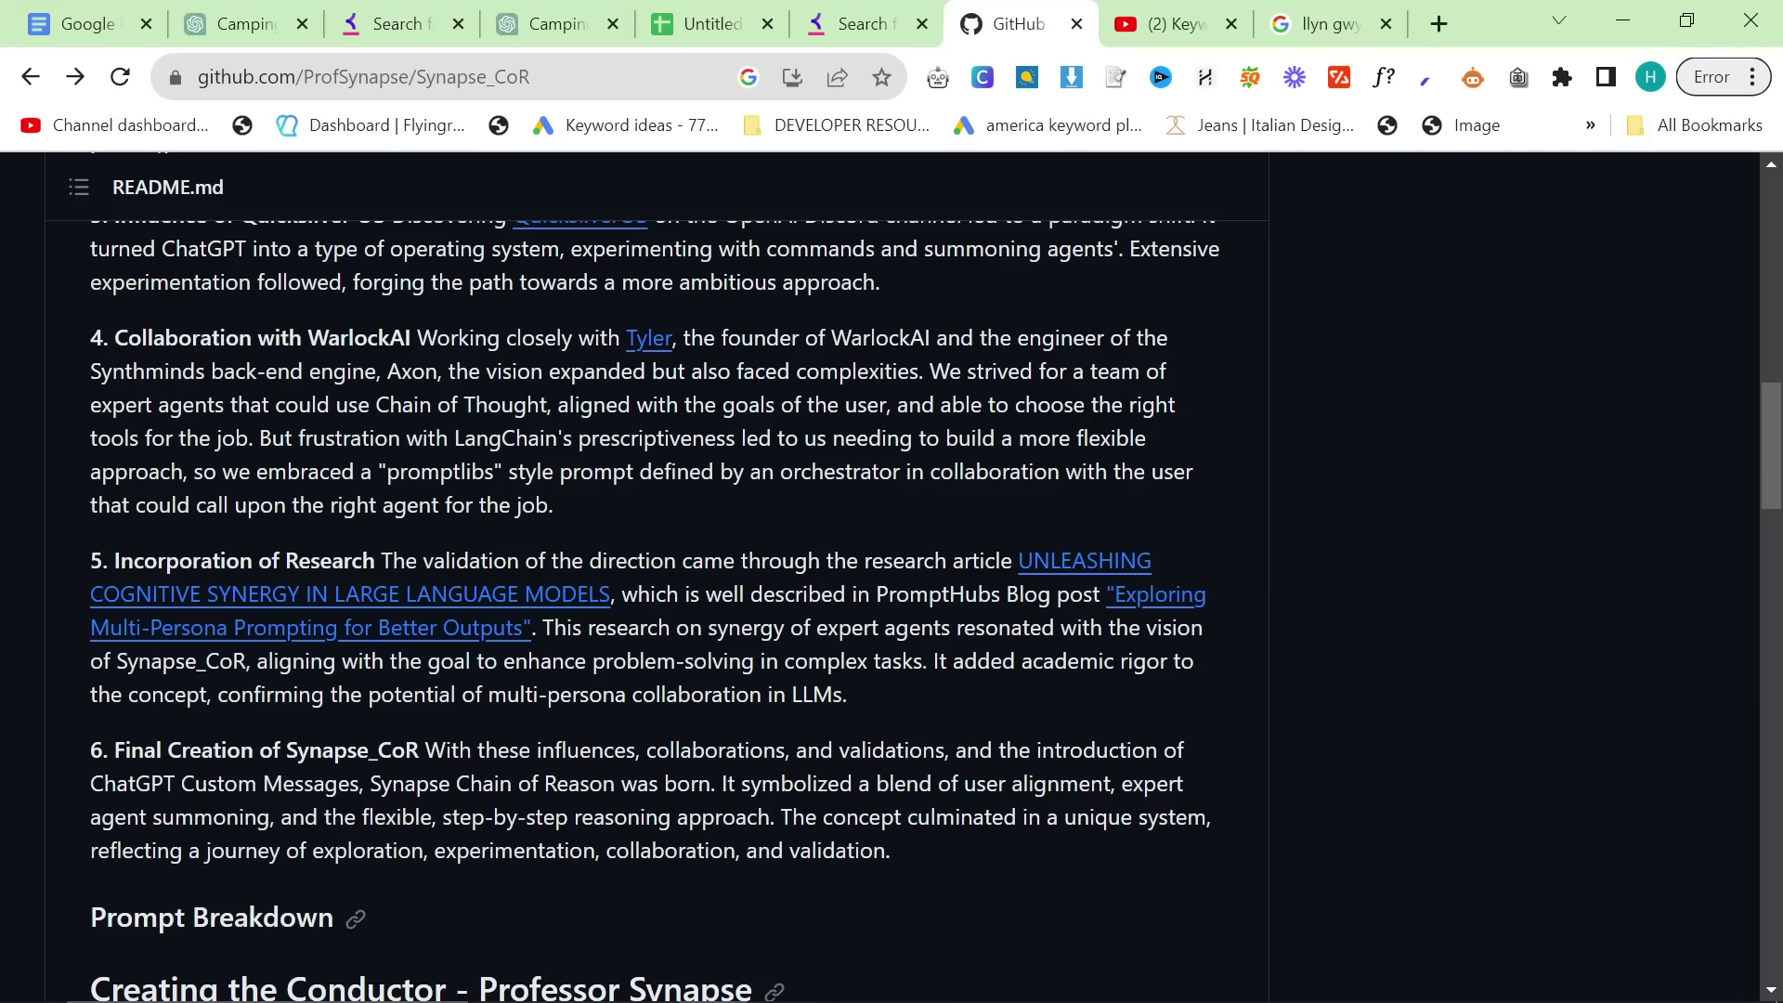
{"action": "scroll", "coordinate": [498, 409], "scroll_direction": "up", "scroll_amount": 20}
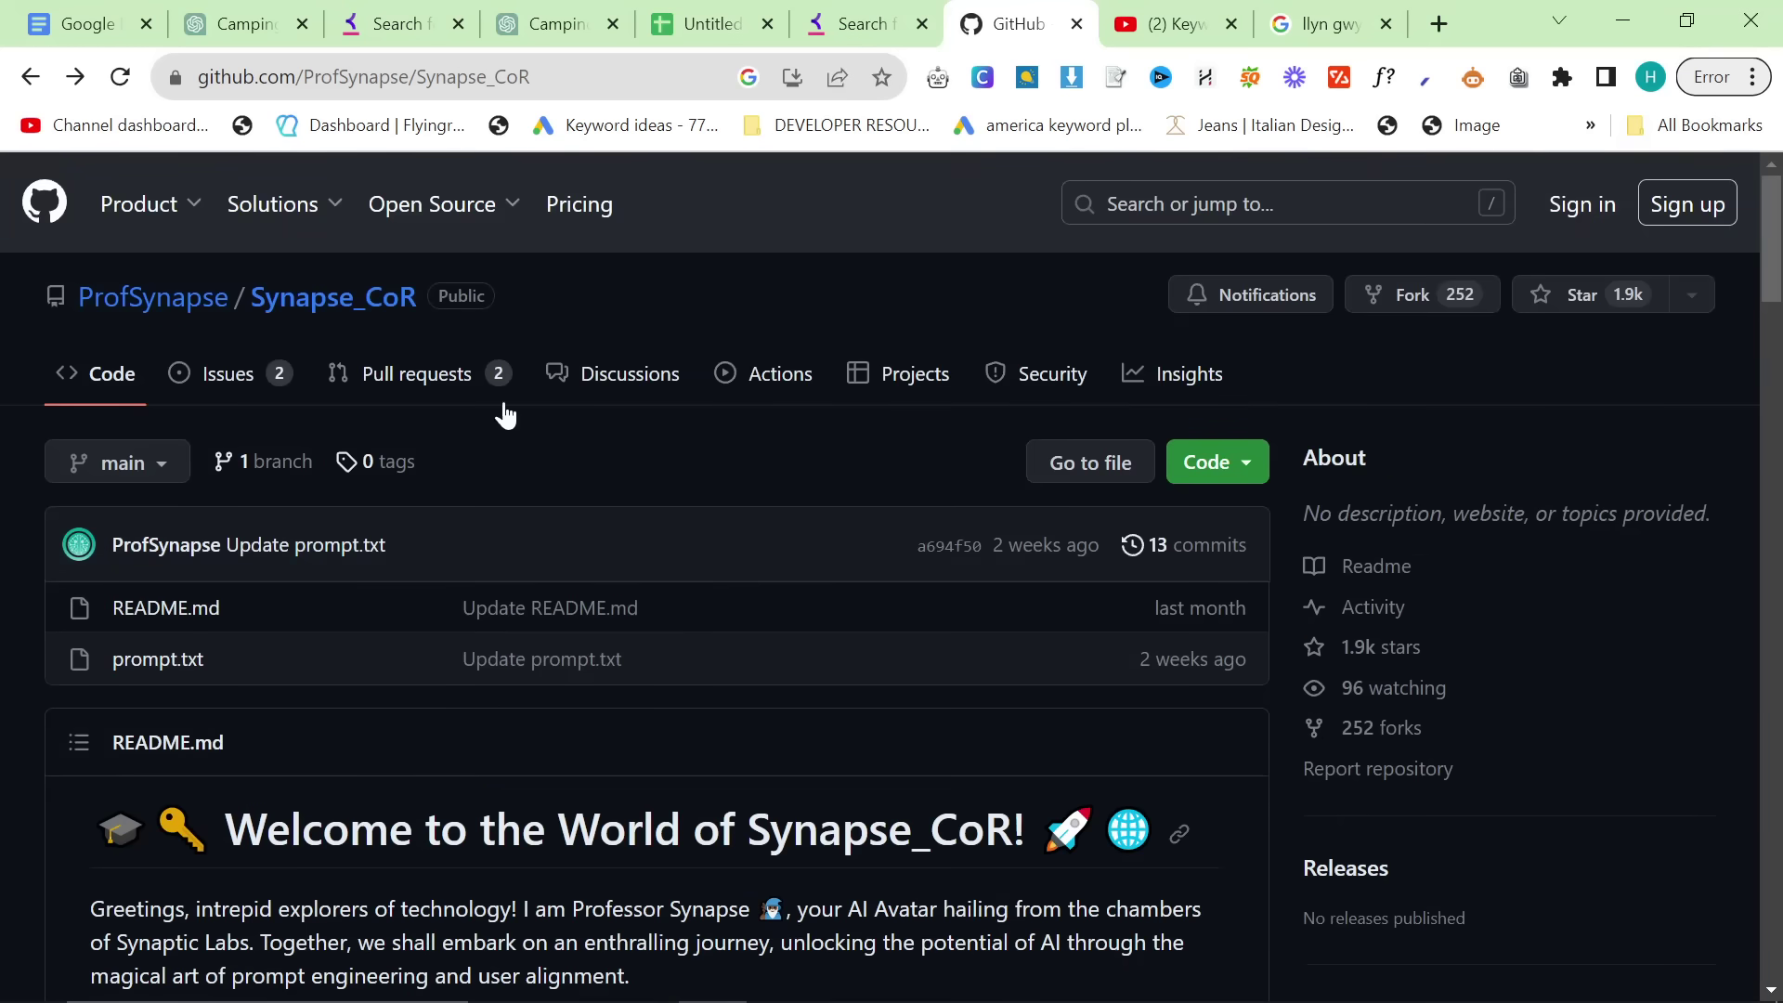
{"action": "scroll", "coordinate": [589, 537], "scroll_direction": "down", "scroll_amount": 6}
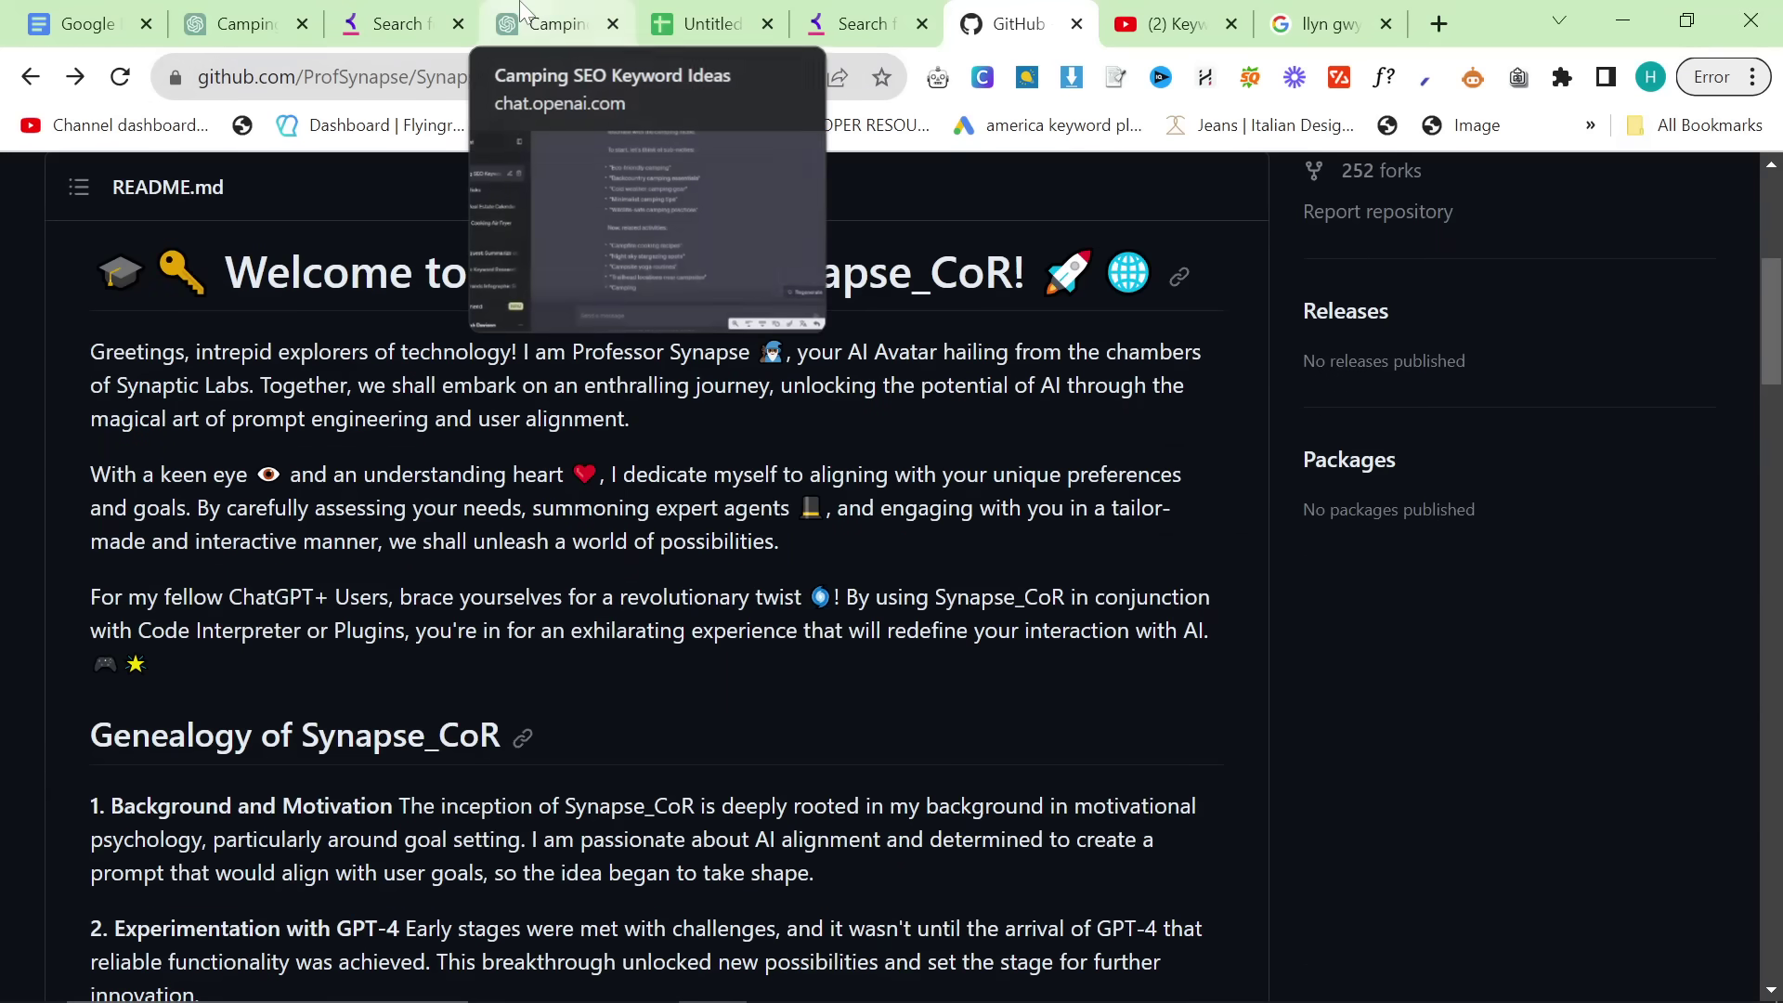
Step: Review and highlight the keyword lists in the Camping SEO Keyword Ideas conversation
{"action": "left_click", "coordinate": [553, 24]}
{"action": "scroll", "coordinate": [1084, 502], "scroll_direction": "down", "scroll_amount": 2}
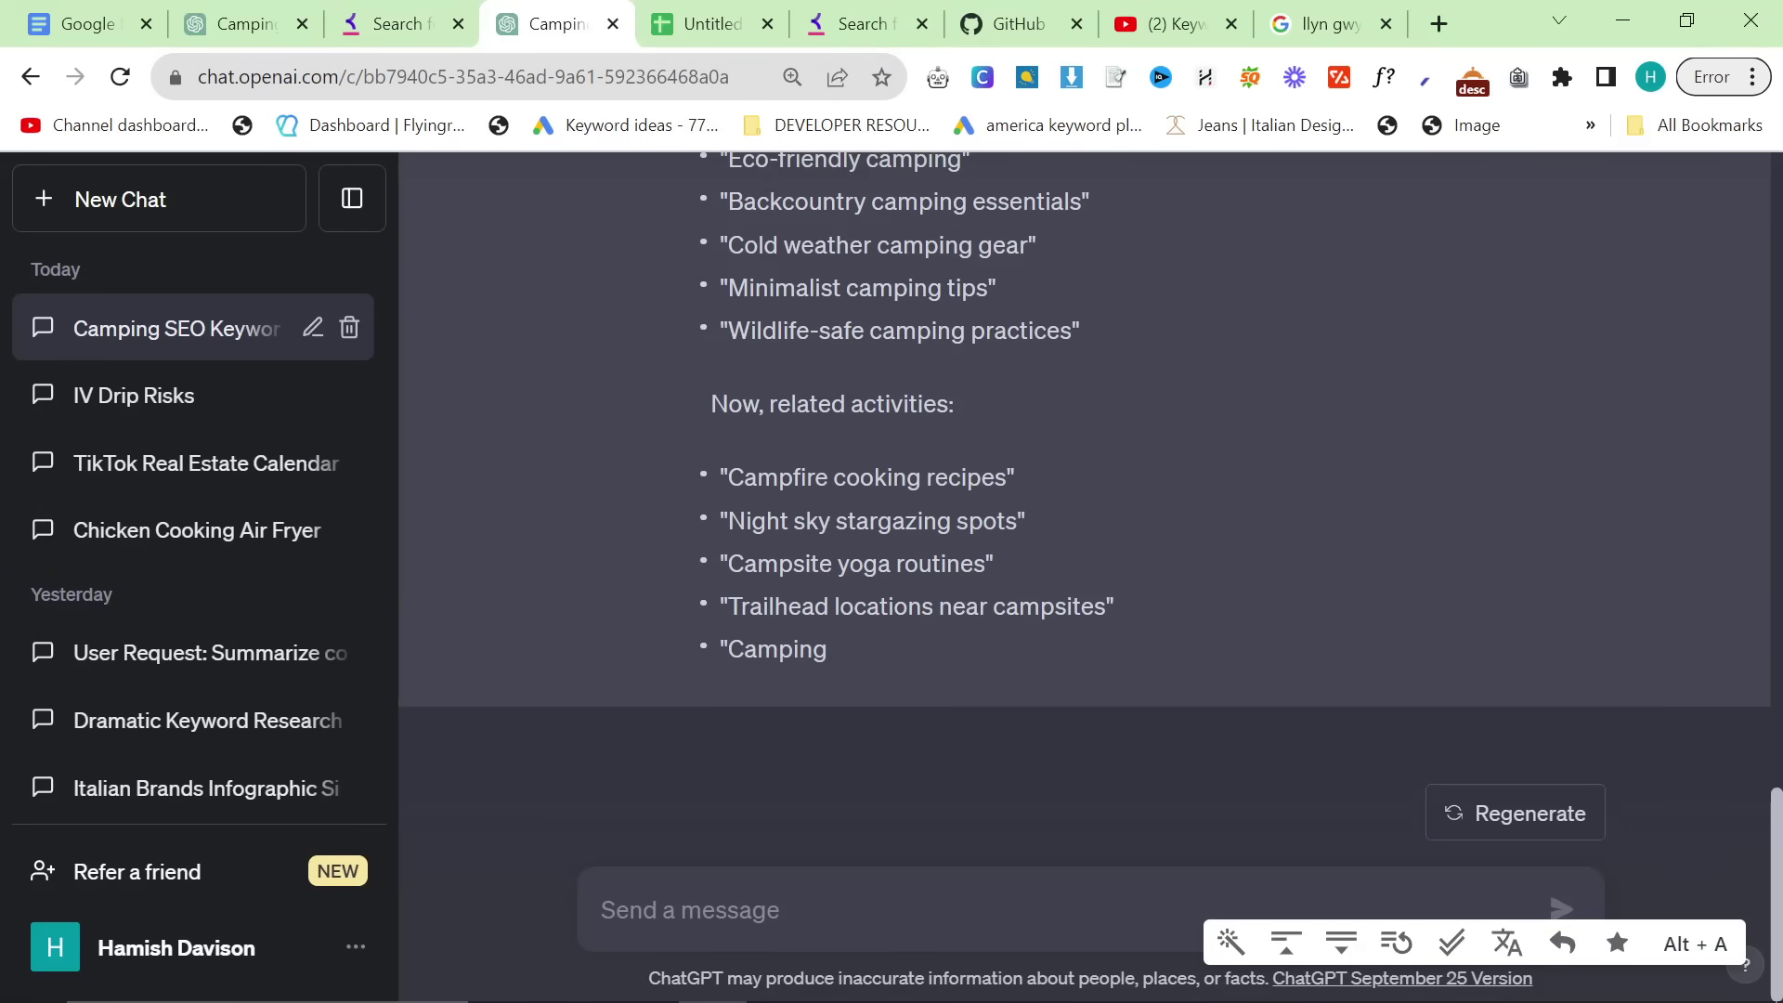
{"action": "scroll", "coordinate": [1085, 502], "scroll_direction": "up", "scroll_amount": 6}
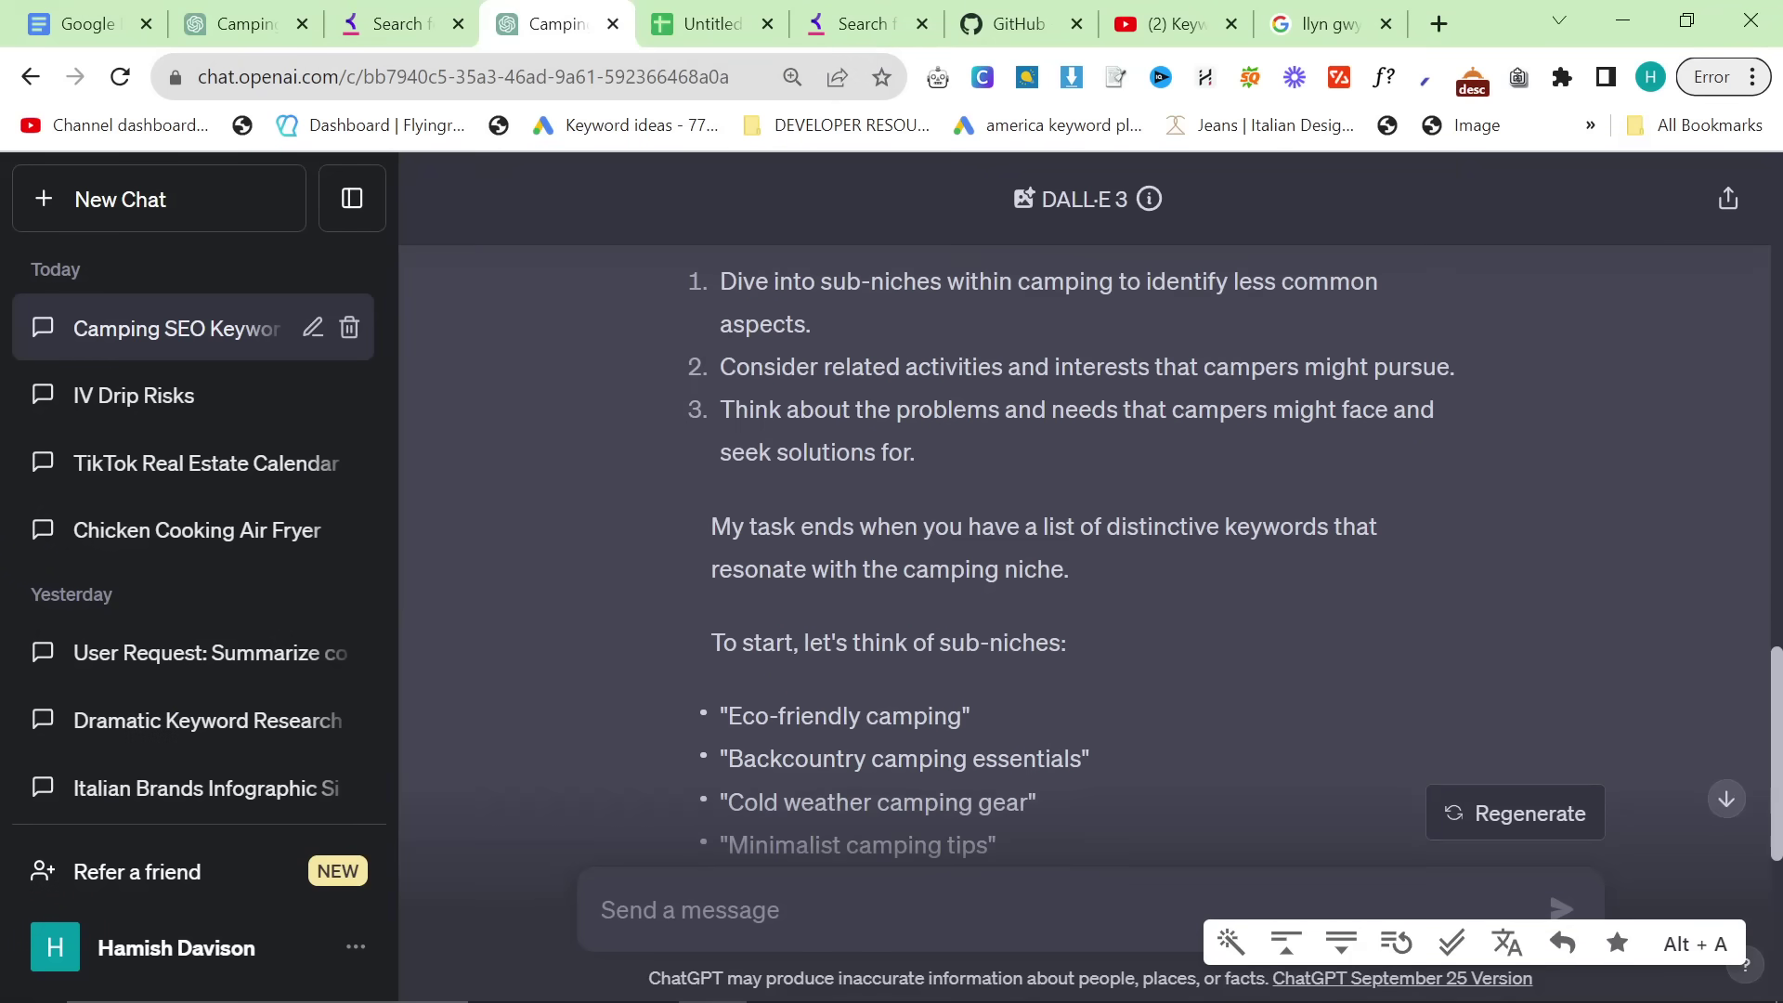
{"action": "scroll", "coordinate": [811, 711], "scroll_direction": "up", "scroll_amount": 3}
{"action": "scroll", "coordinate": [810, 711], "scroll_direction": "down", "scroll_amount": 3}
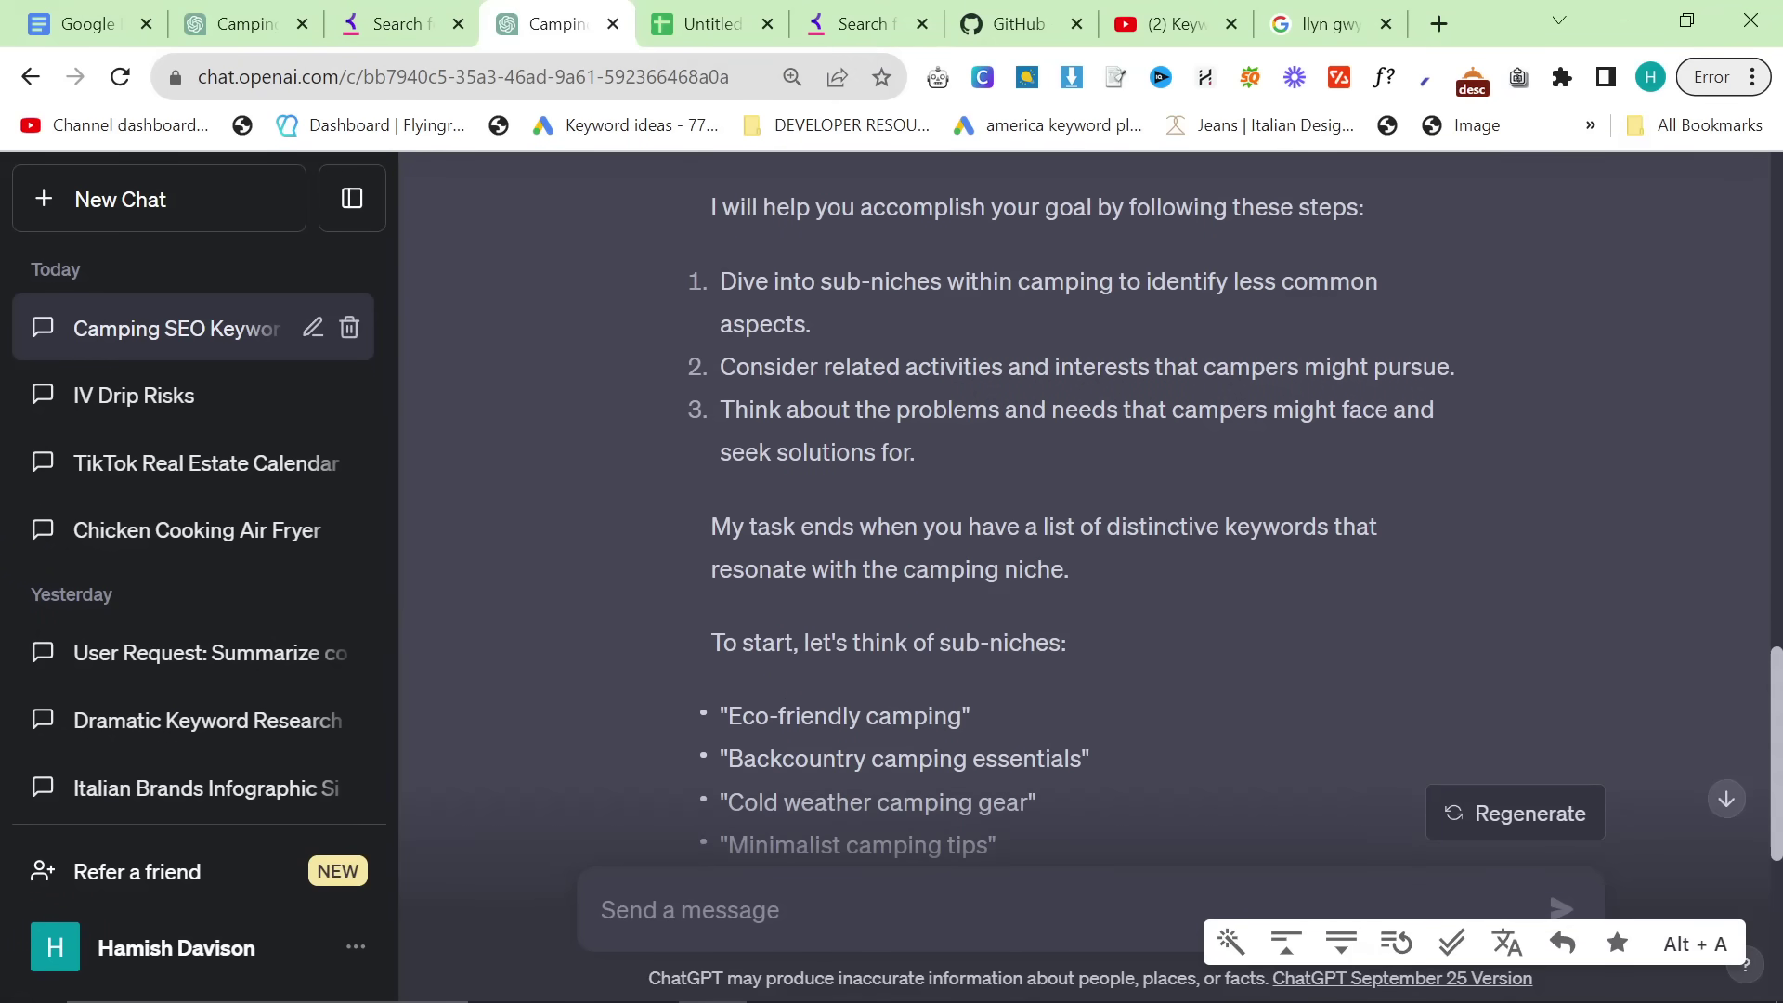
{"action": "scroll", "coordinate": [884, 729], "scroll_direction": "up", "scroll_amount": 8}
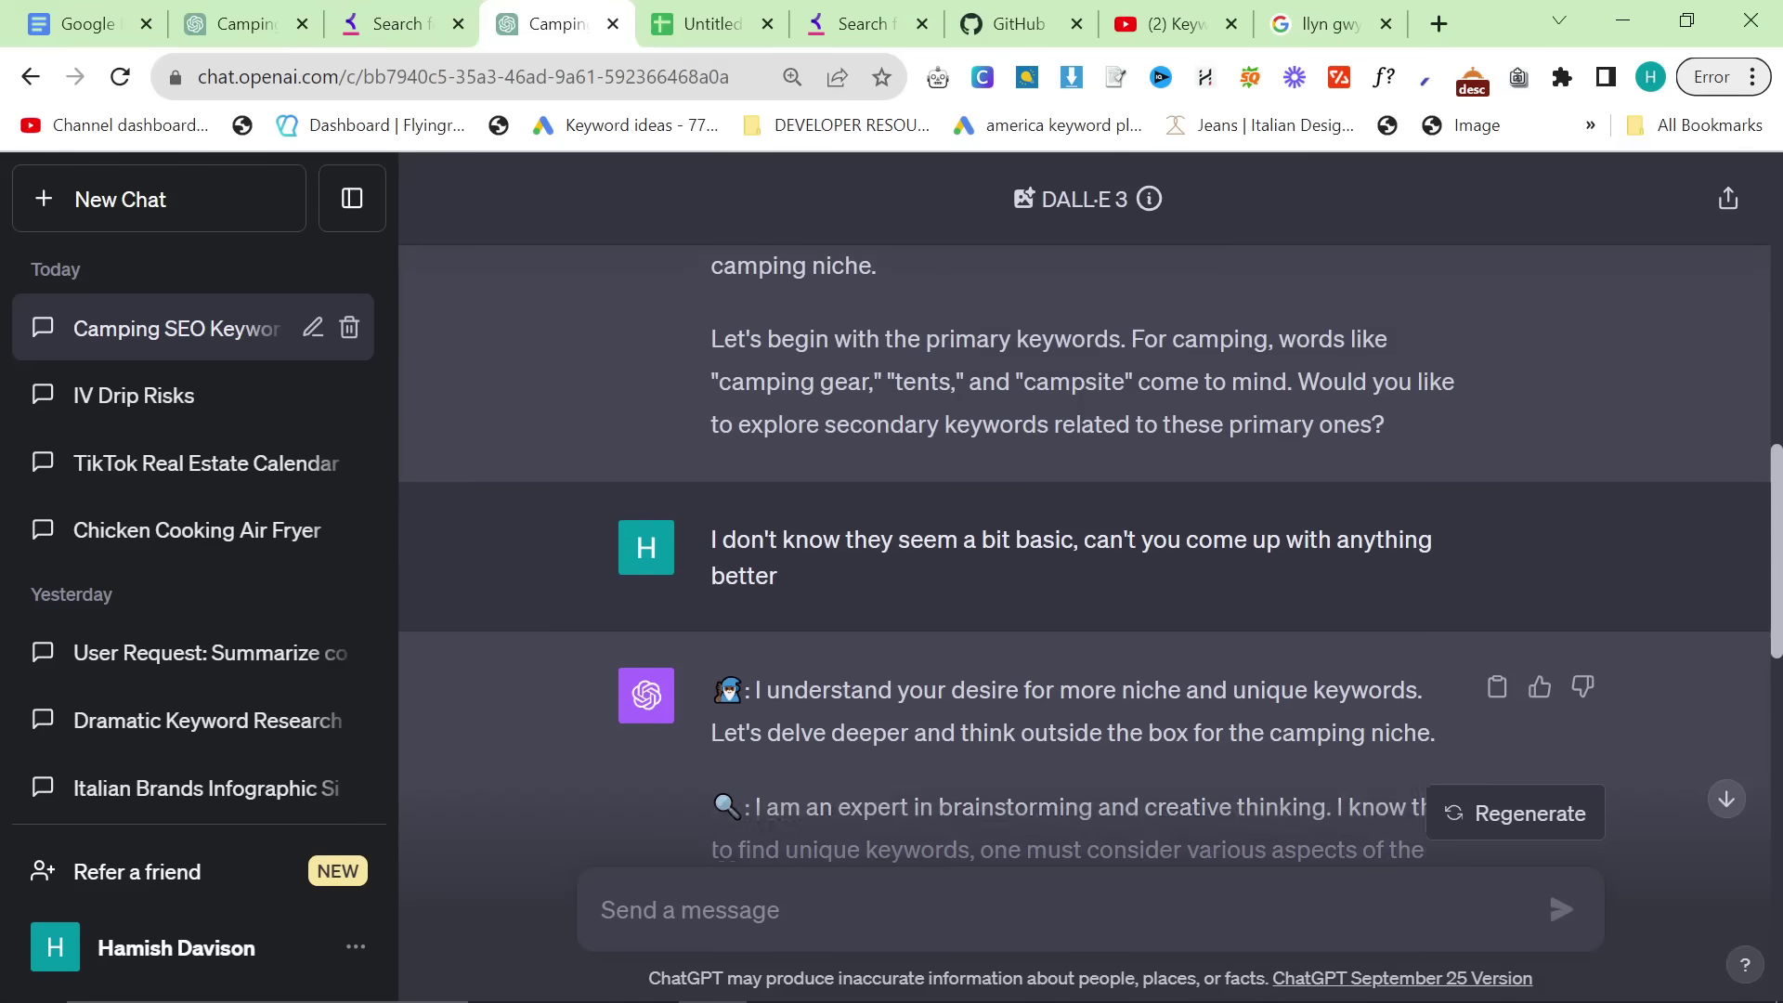
{"action": "scroll", "coordinate": [884, 729], "scroll_direction": "down", "scroll_amount": 4}
{"action": "scroll", "coordinate": [884, 731], "scroll_direction": "down", "scroll_amount": 5}
{"action": "left_click_drag", "start_coordinate": [780, 534], "coordinate": [1099, 771]}
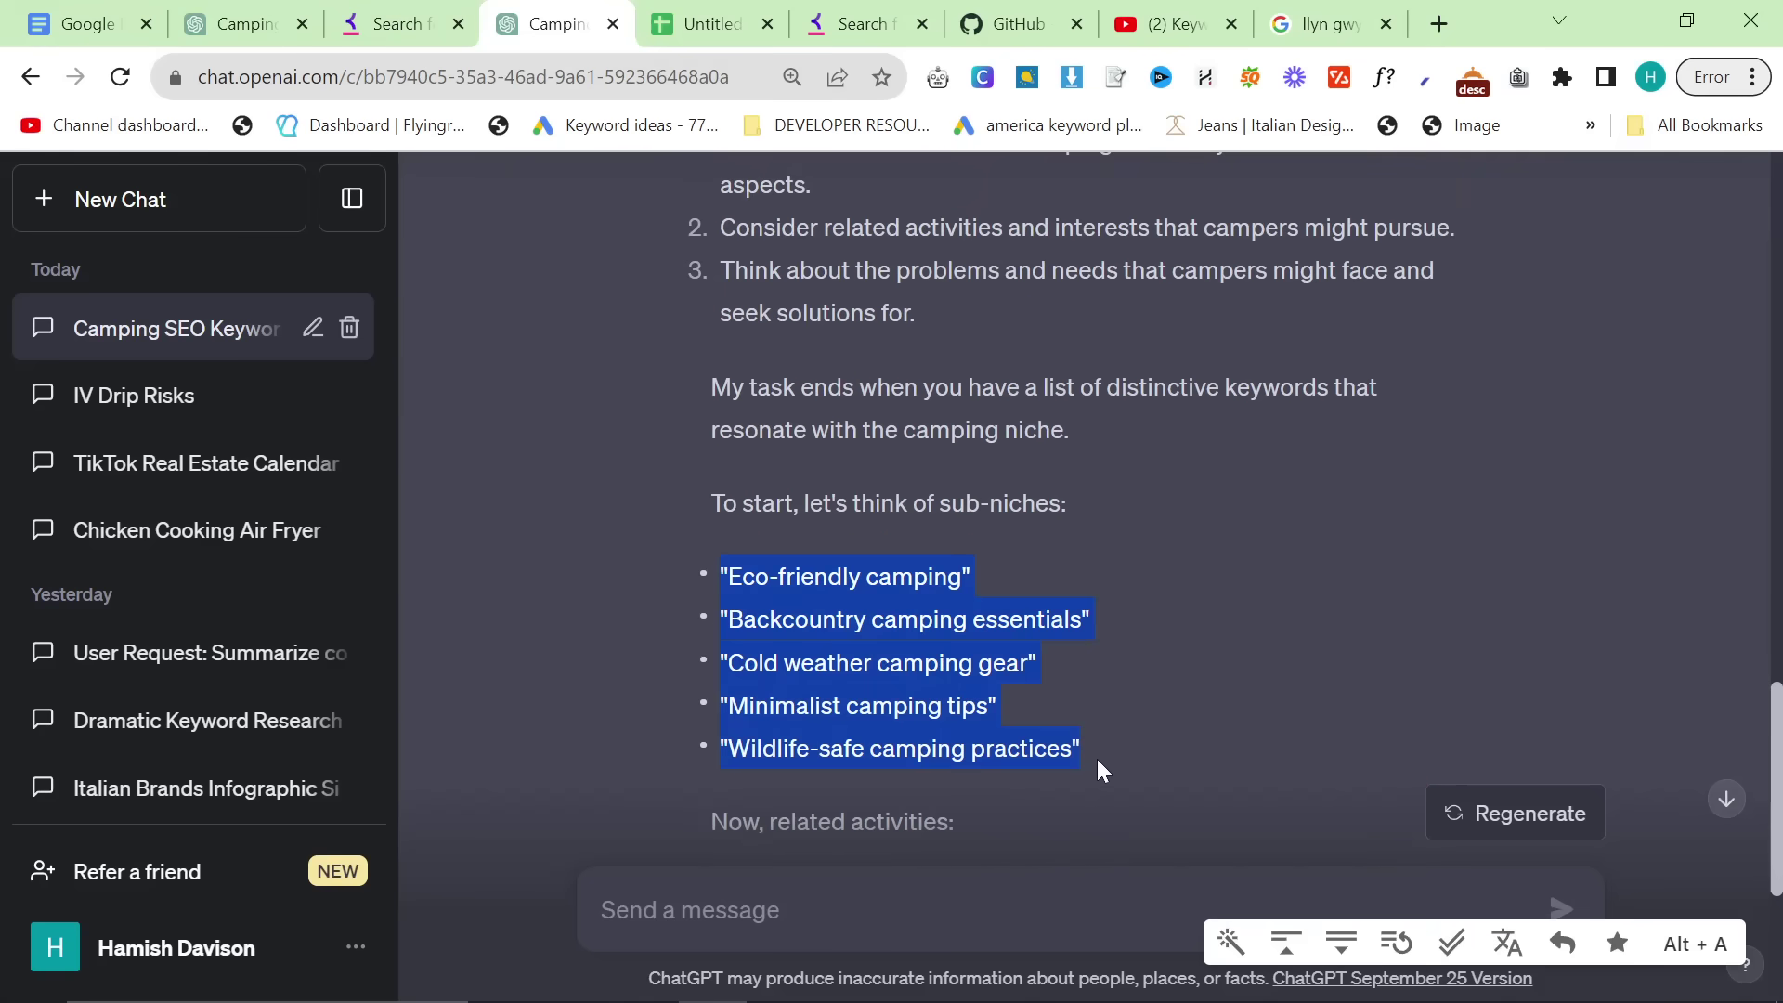
{"action": "scroll", "coordinate": [1547, 884], "scroll_direction": "up", "scroll_amount": 20}
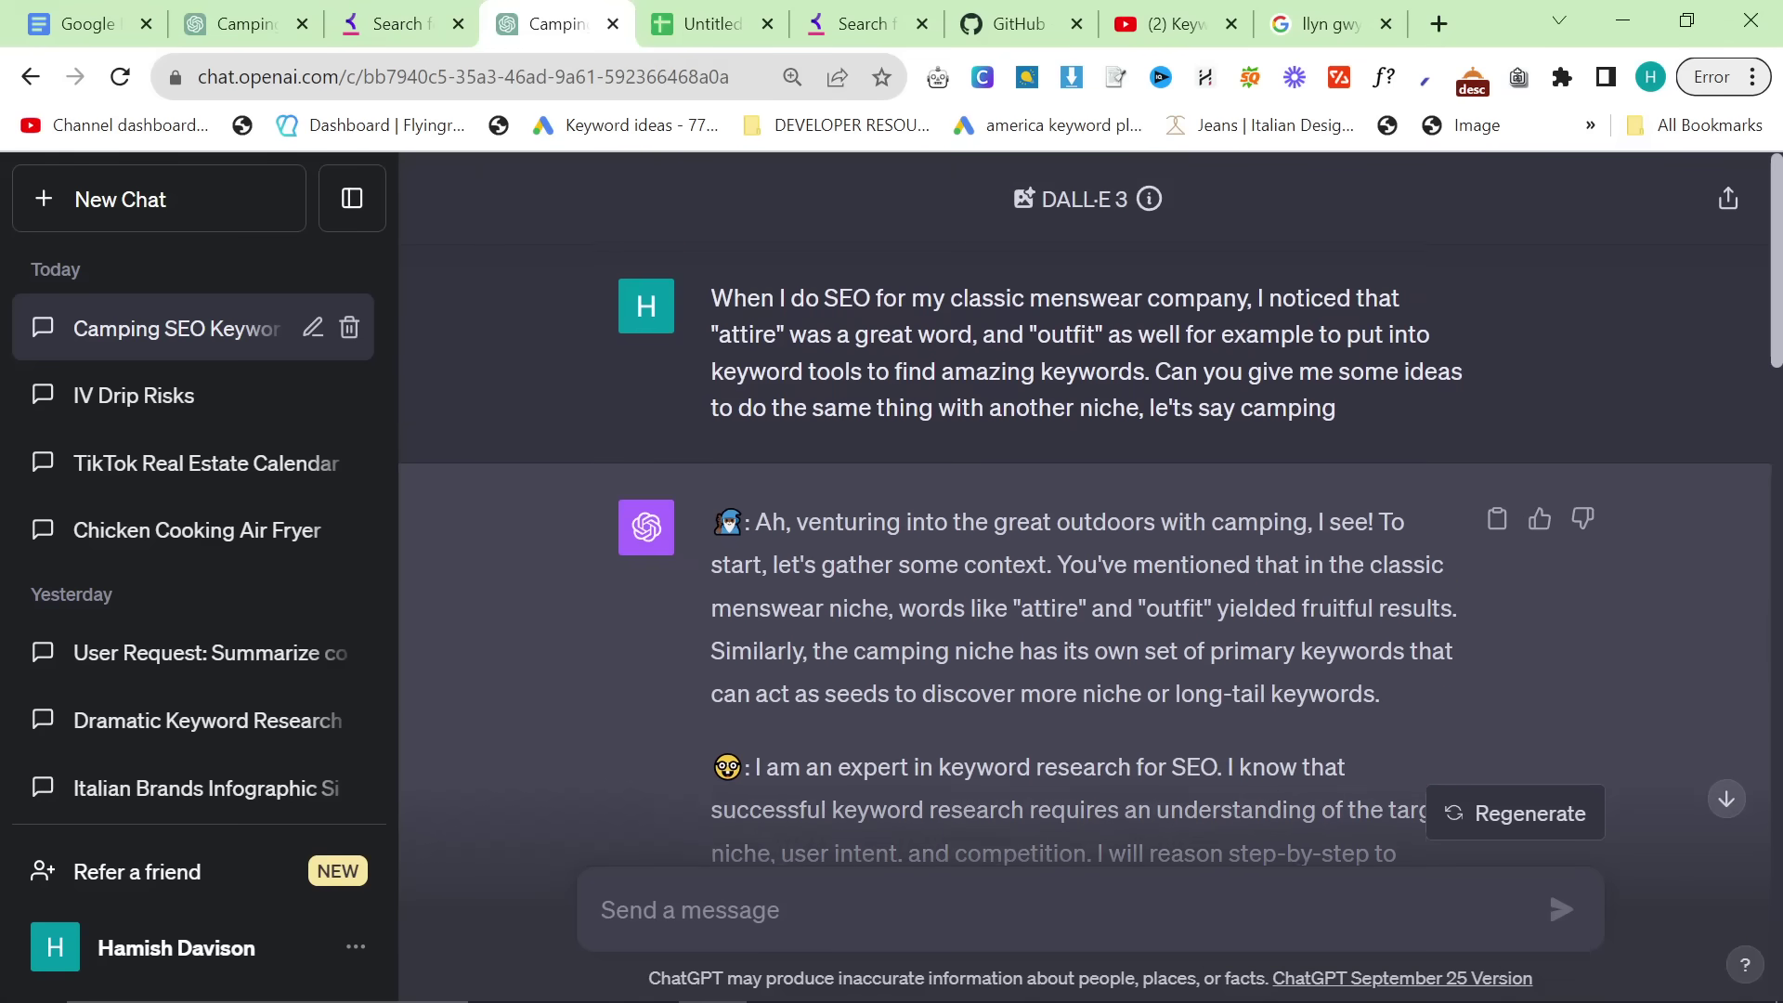
{"action": "scroll", "coordinate": [1547, 884], "scroll_direction": "down", "scroll_amount": 8}
{"action": "scroll", "coordinate": [1031, 740], "scroll_direction": "down", "scroll_amount": 10}
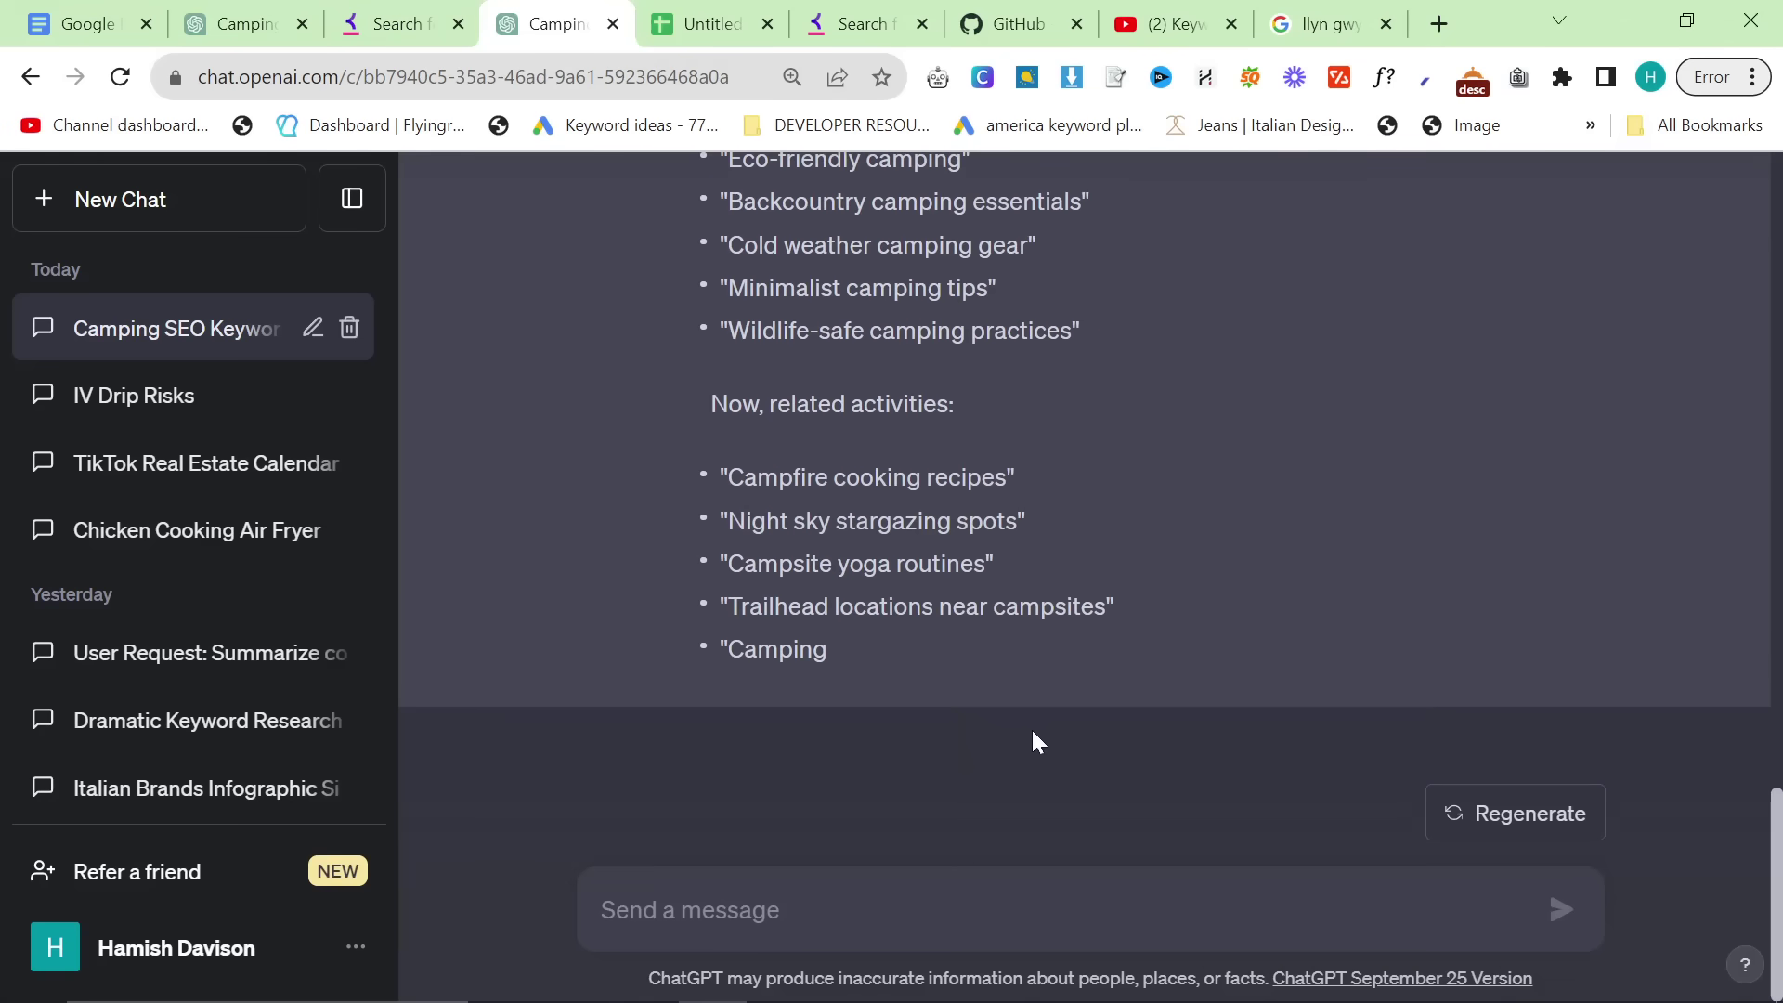
{"action": "scroll", "coordinate": [803, 509], "scroll_direction": "up", "scroll_amount": 9}
Step: In the other camping conversation, pick bushcraft as the next seed keyword and return to Keyword Tool
{"action": "left_click", "coordinate": [246, 23]}
{"action": "scroll", "coordinate": [598, 641], "scroll_direction": "up", "scroll_amount": 5}
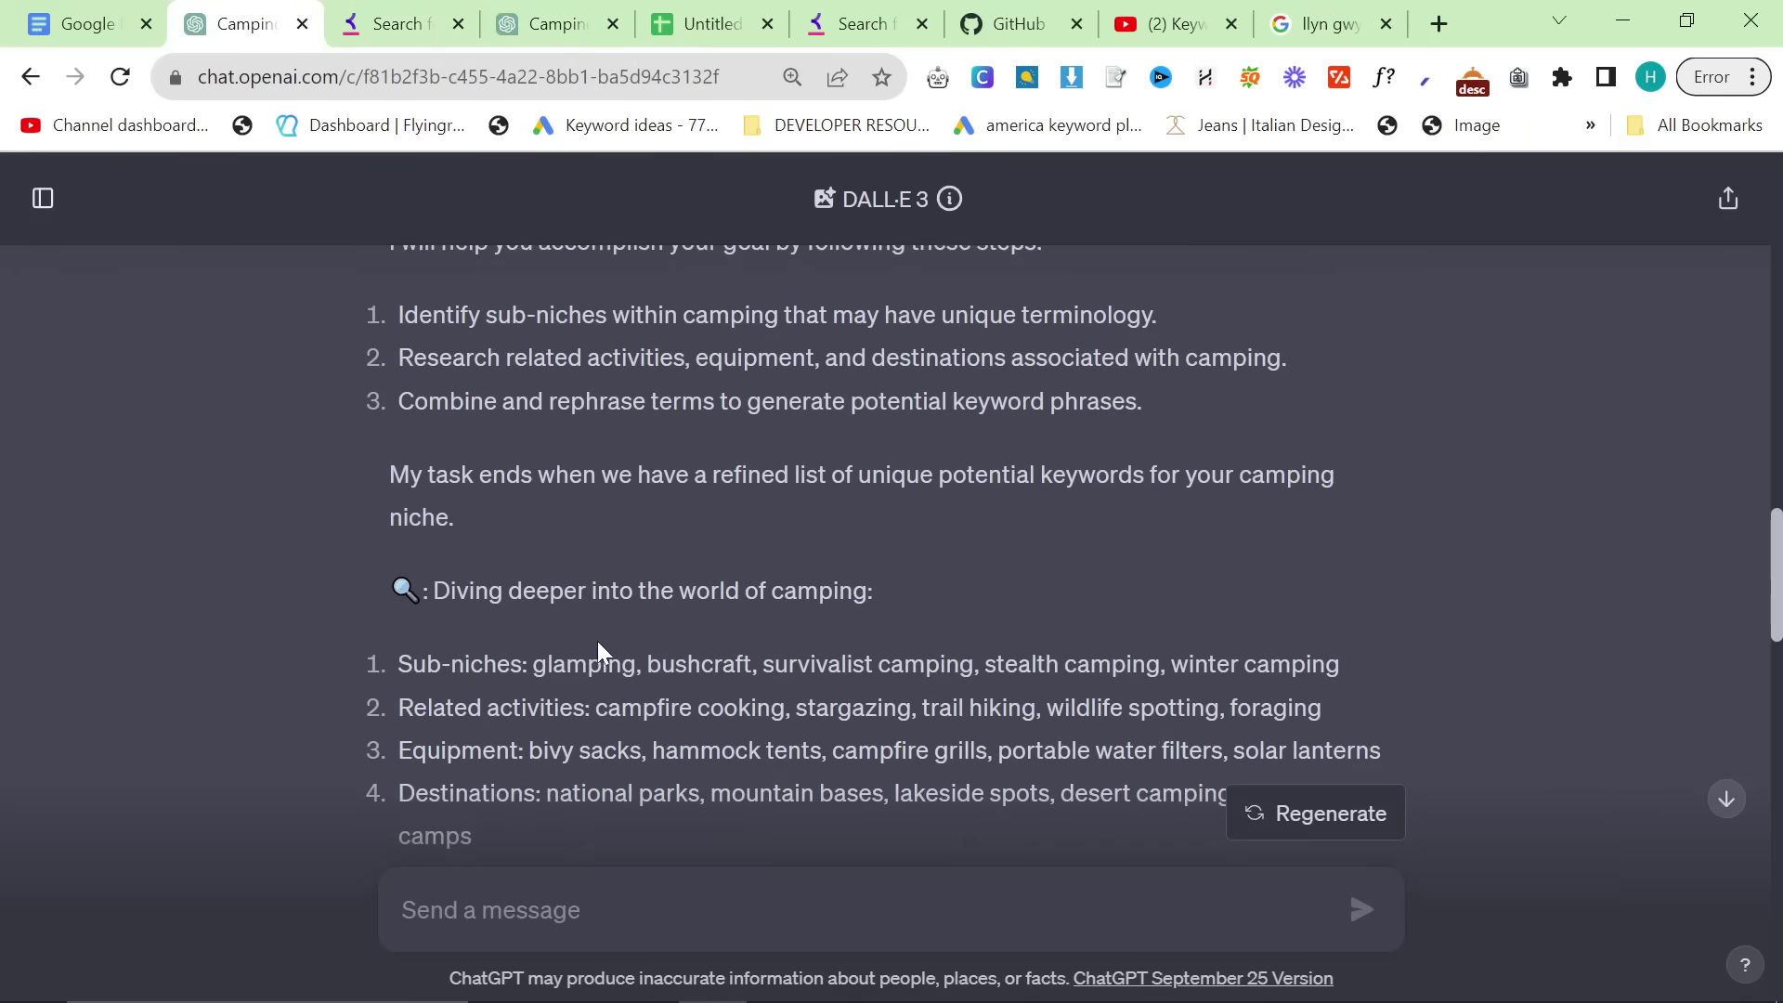
{"action": "scroll", "coordinate": [394, 595], "scroll_direction": "down", "scroll_amount": 5}
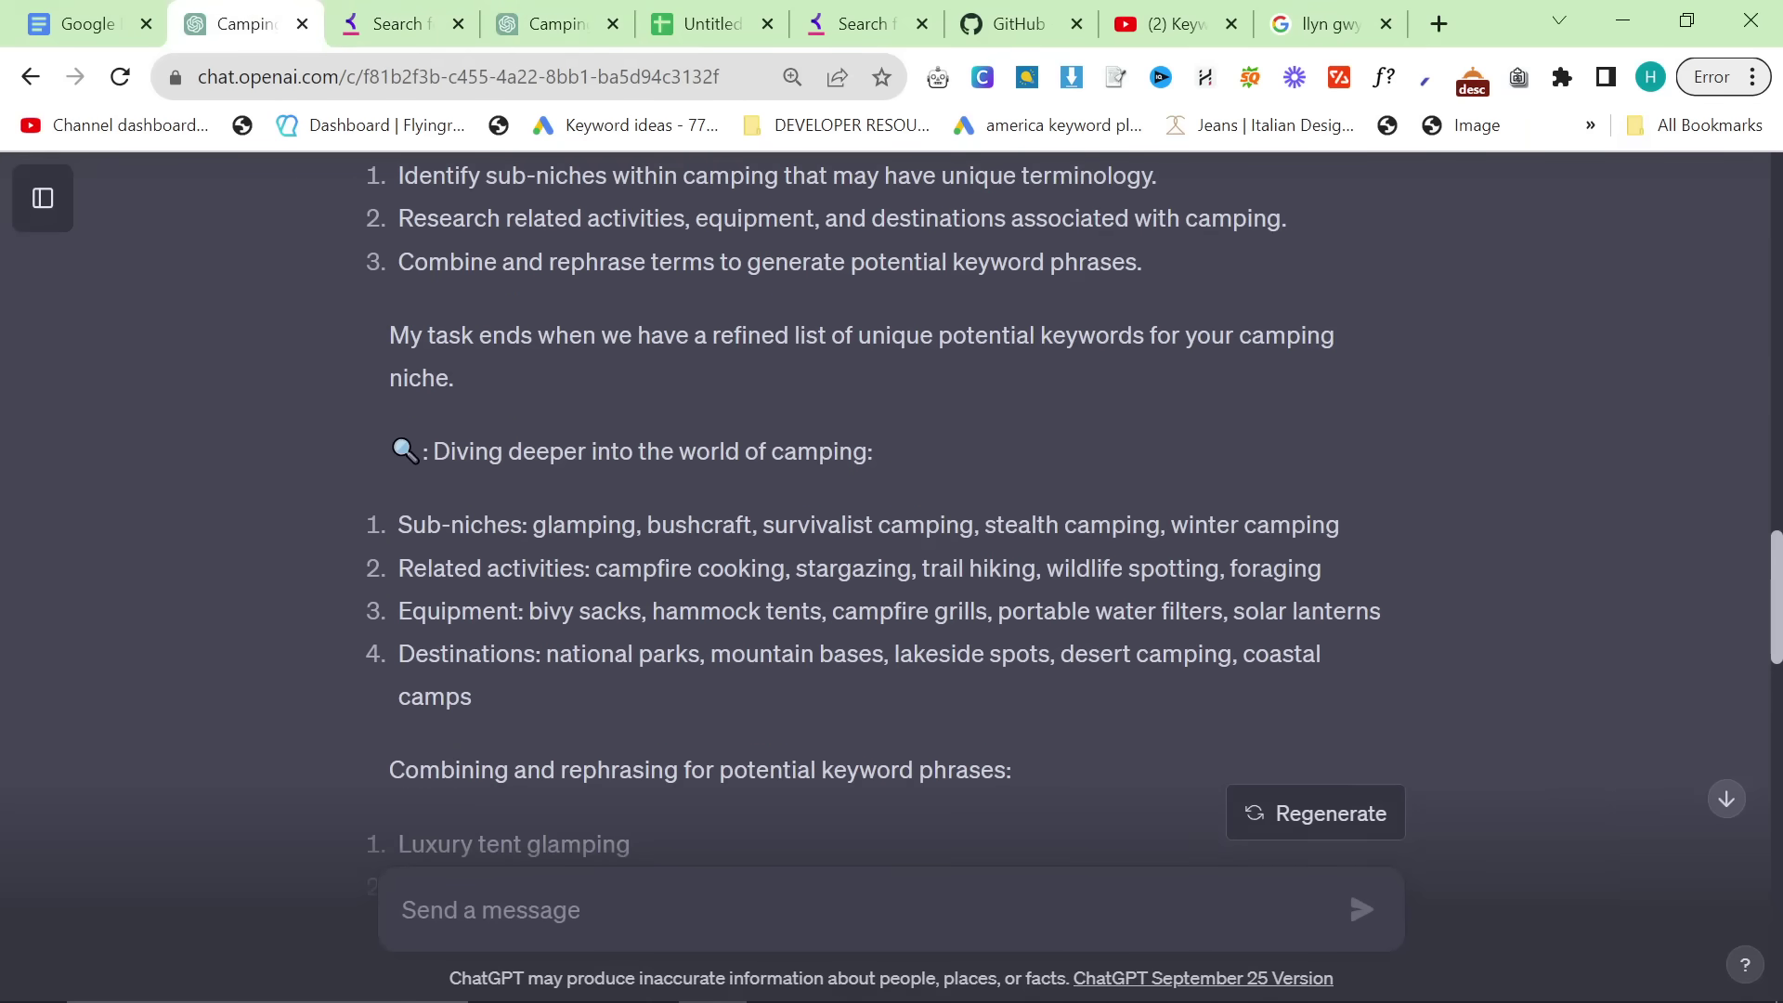
{"action": "left_click_drag", "start_coordinate": [398, 524], "coordinate": [967, 698]}
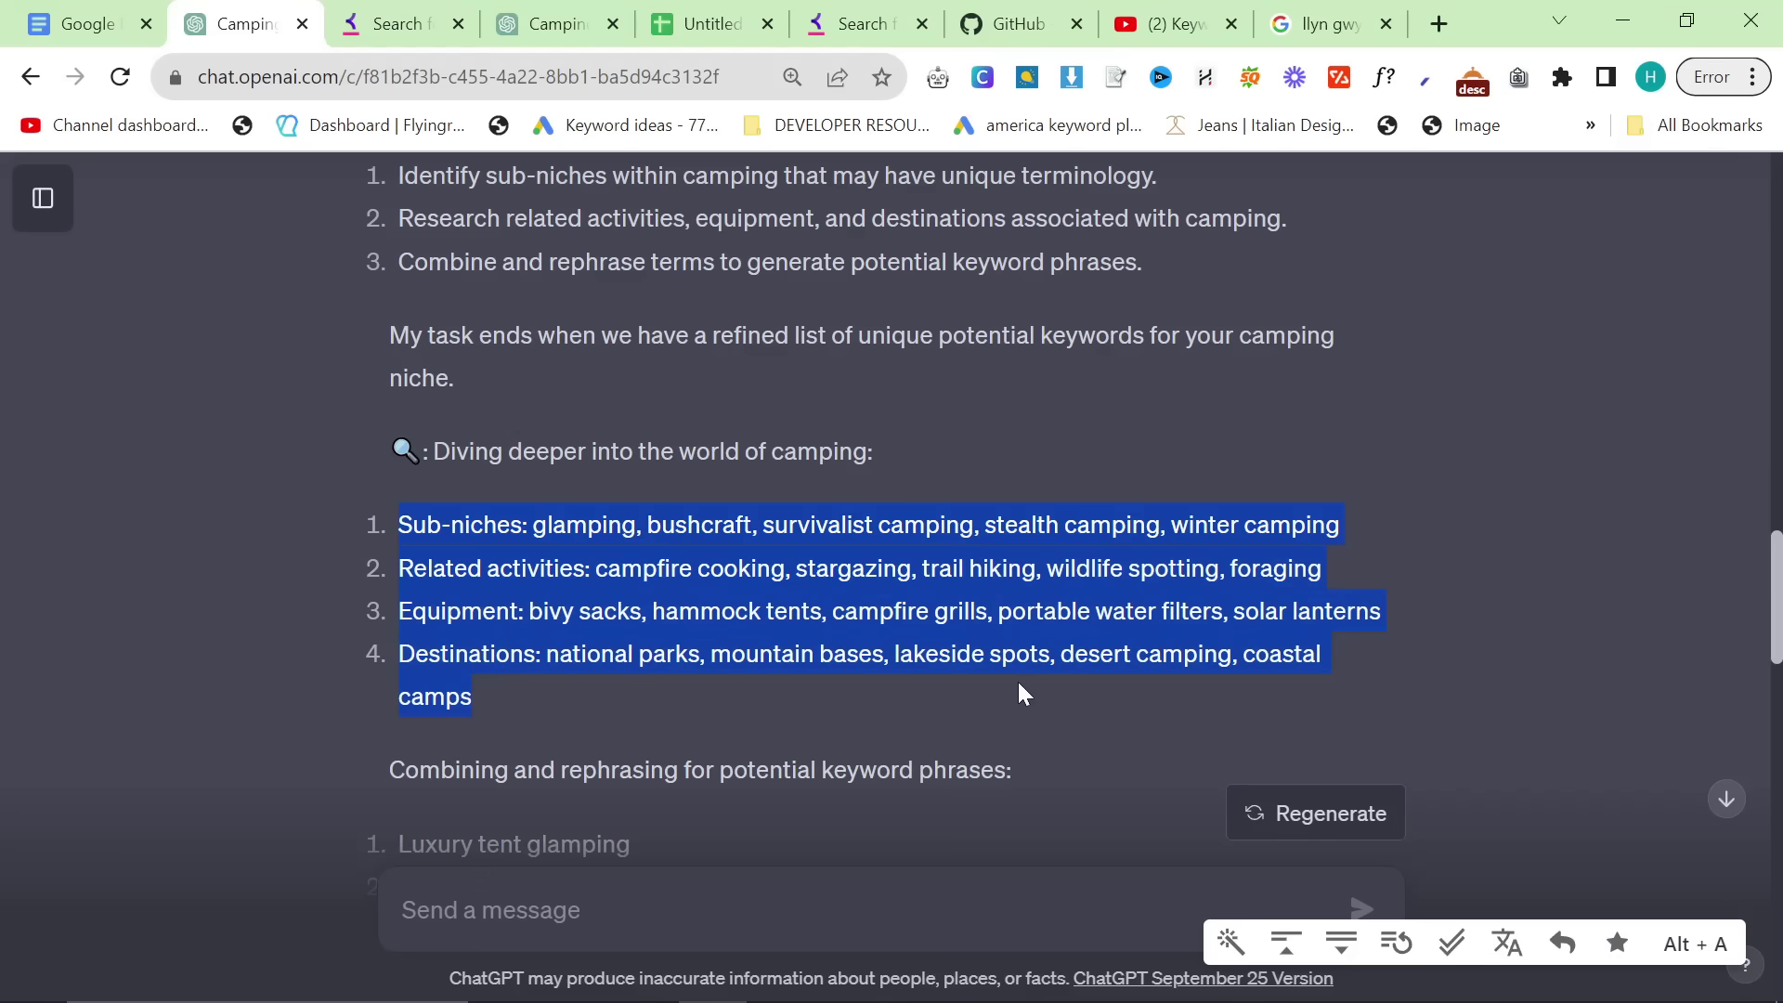
{"action": "left_click", "coordinate": [690, 638]}
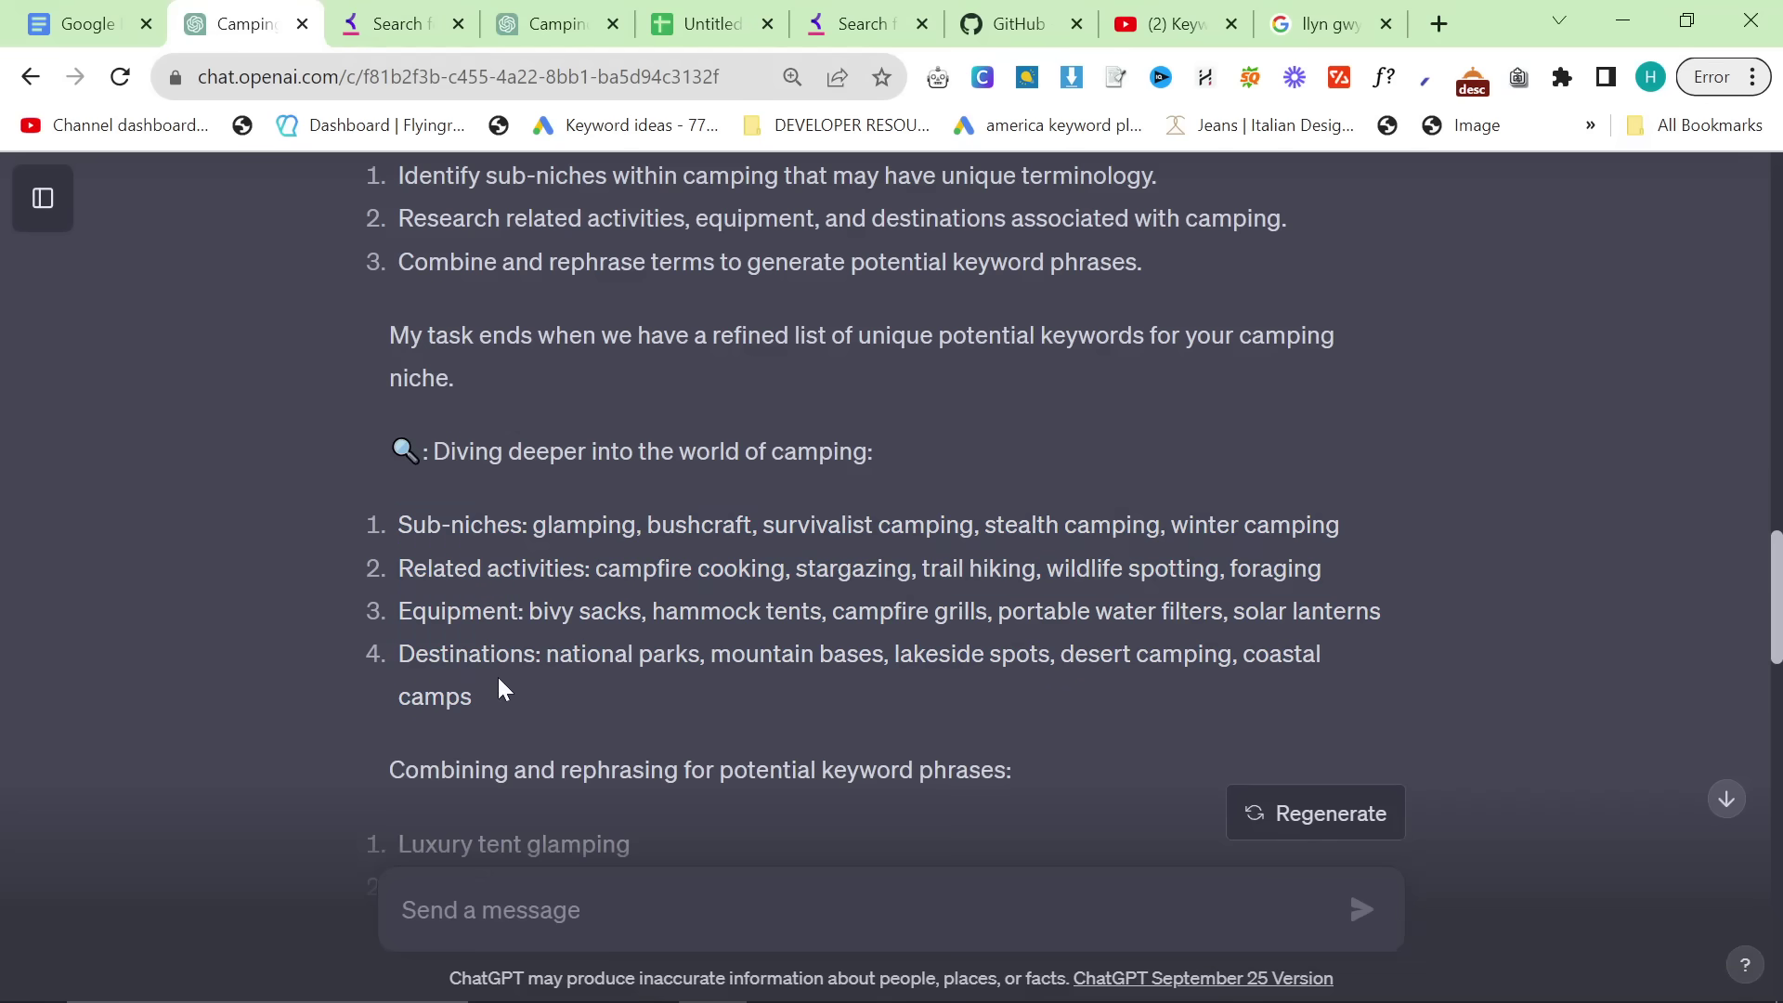
{"action": "left_click_drag", "start_coordinate": [505, 688], "coordinate": [357, 548]}
{"action": "left_click", "coordinate": [476, 594]}
{"action": "double_click", "coordinate": [703, 525]}
{"action": "left_click", "coordinate": [390, 23]}
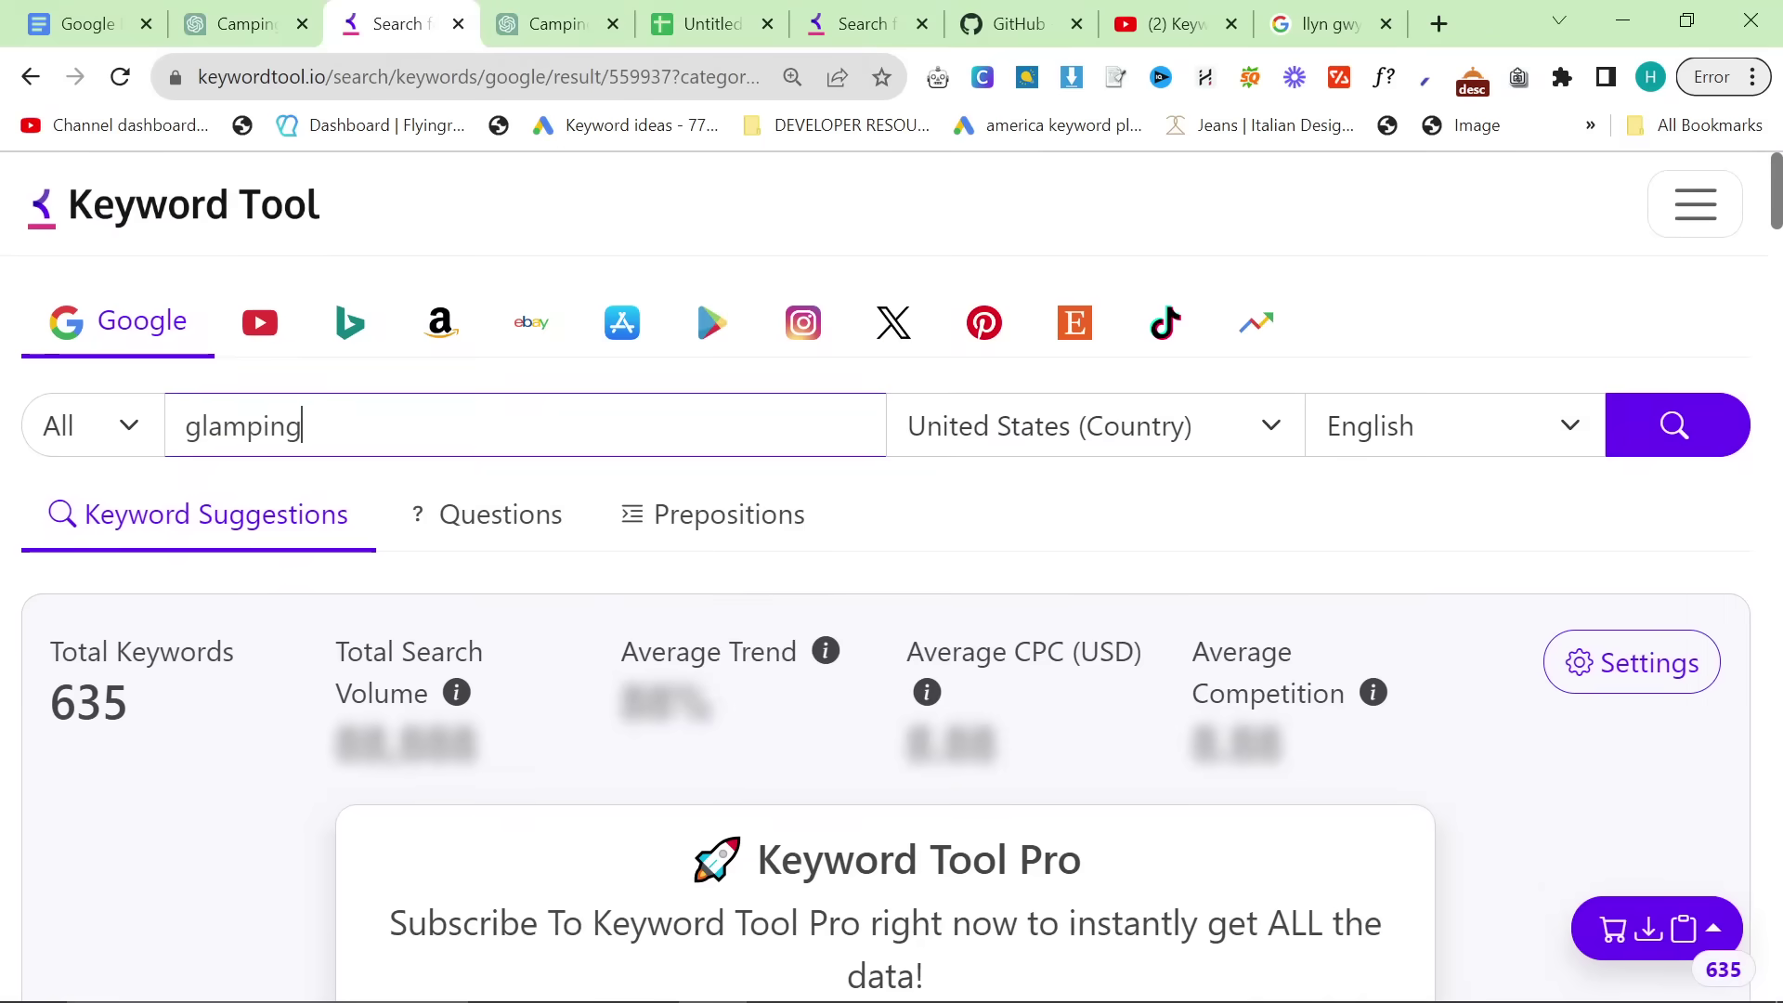
Step: Search Keyword Tool for bushcraft in place of glamping and show its question keywords
{"action": "key", "text": "ctrl+a"}
{"action": "type", "text": "bushcraft"}
{"action": "key", "text": "Return"}
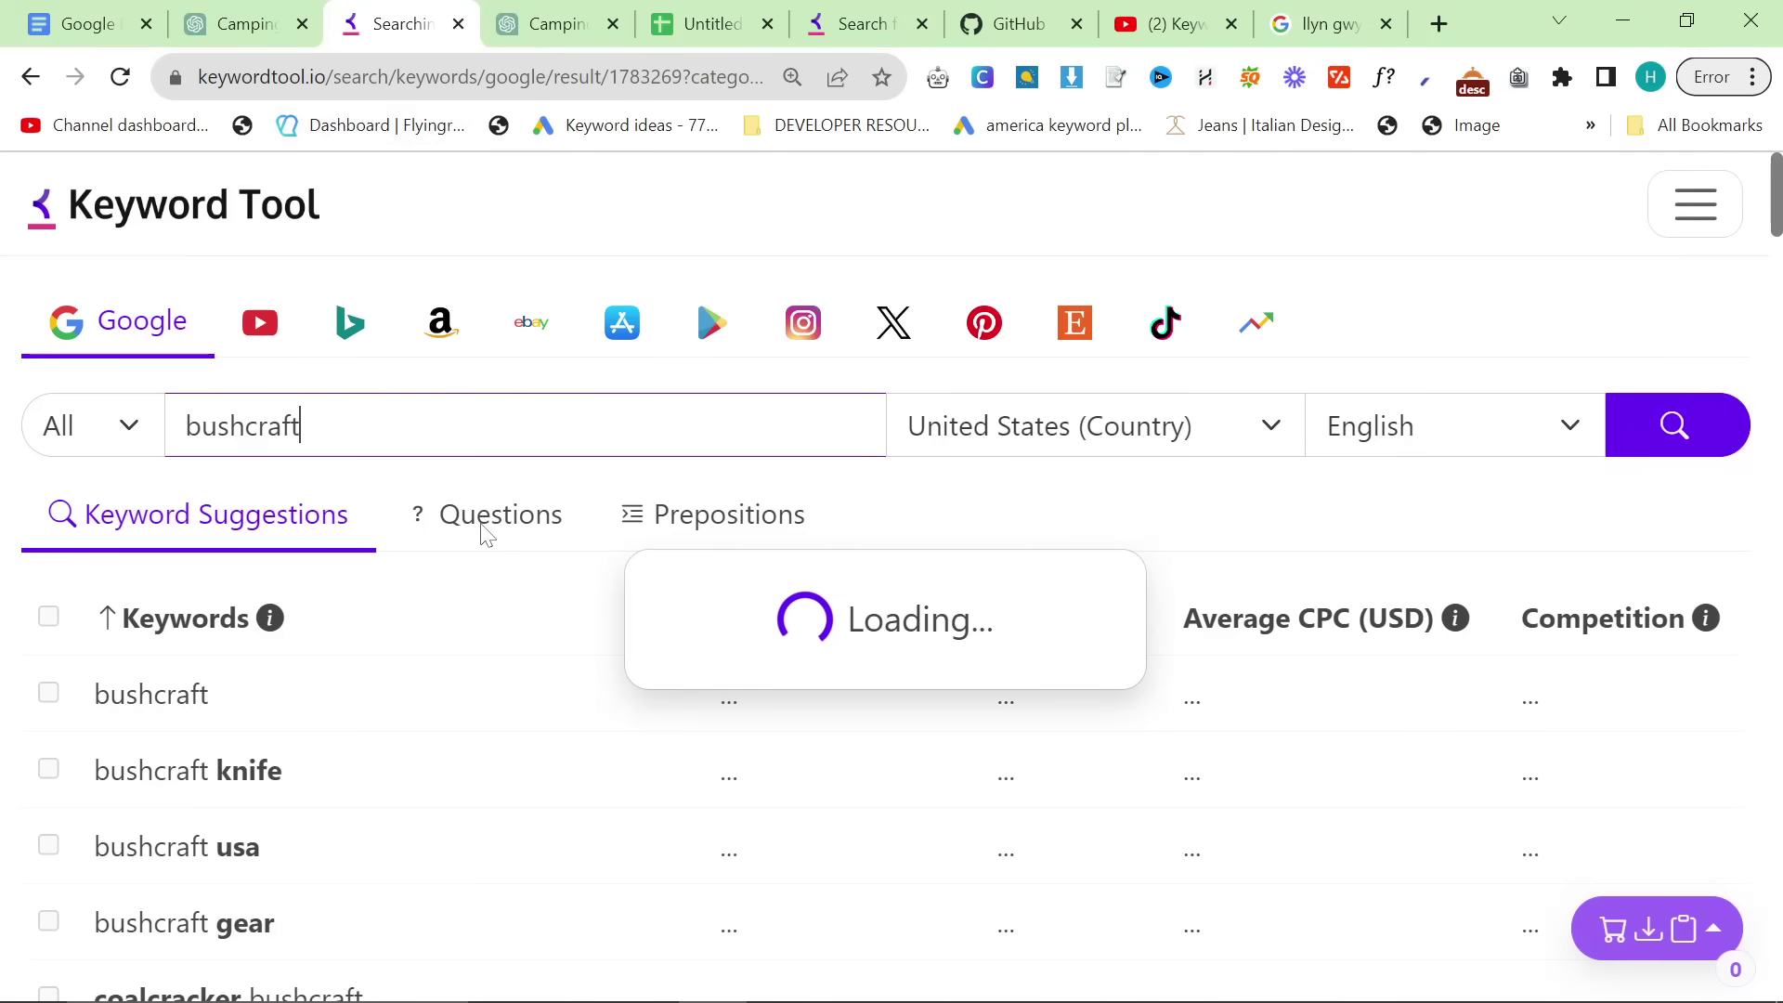
{"action": "left_click", "coordinate": [460, 548]}
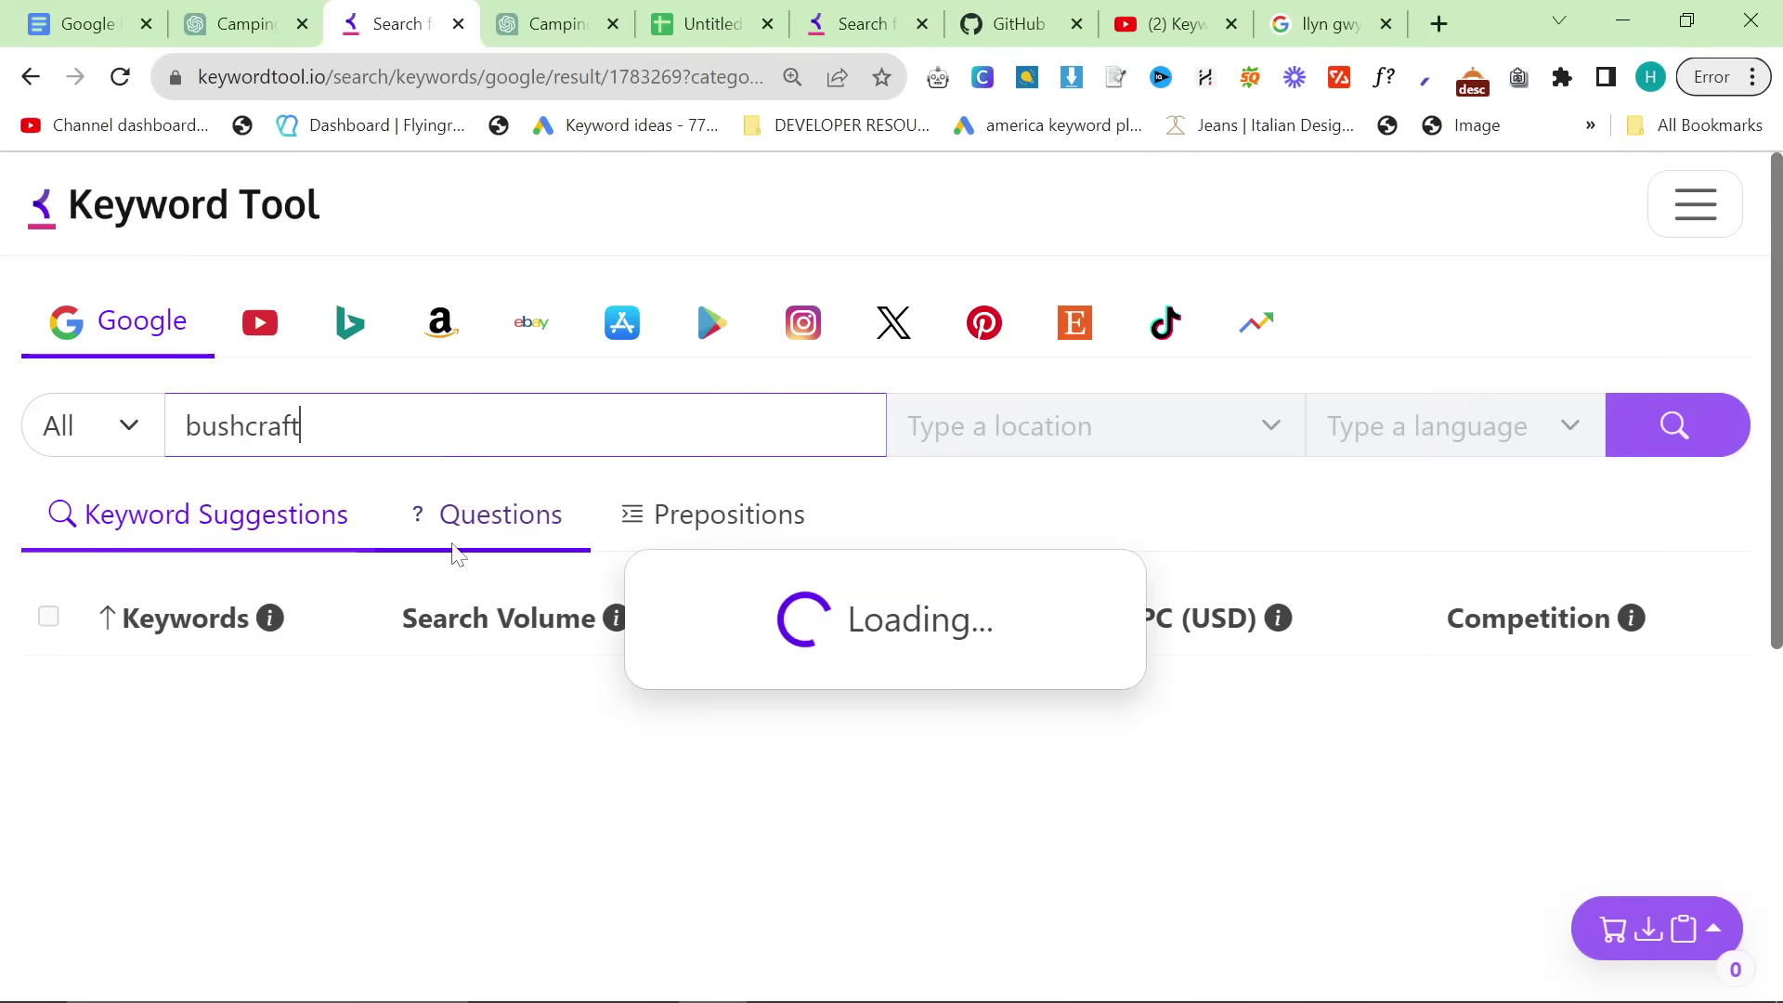
Step: Back in the camping chat, reselect the sub-niche words glamping and bushcraft
{"action": "key", "text": "ctrl+shift+Tab"}
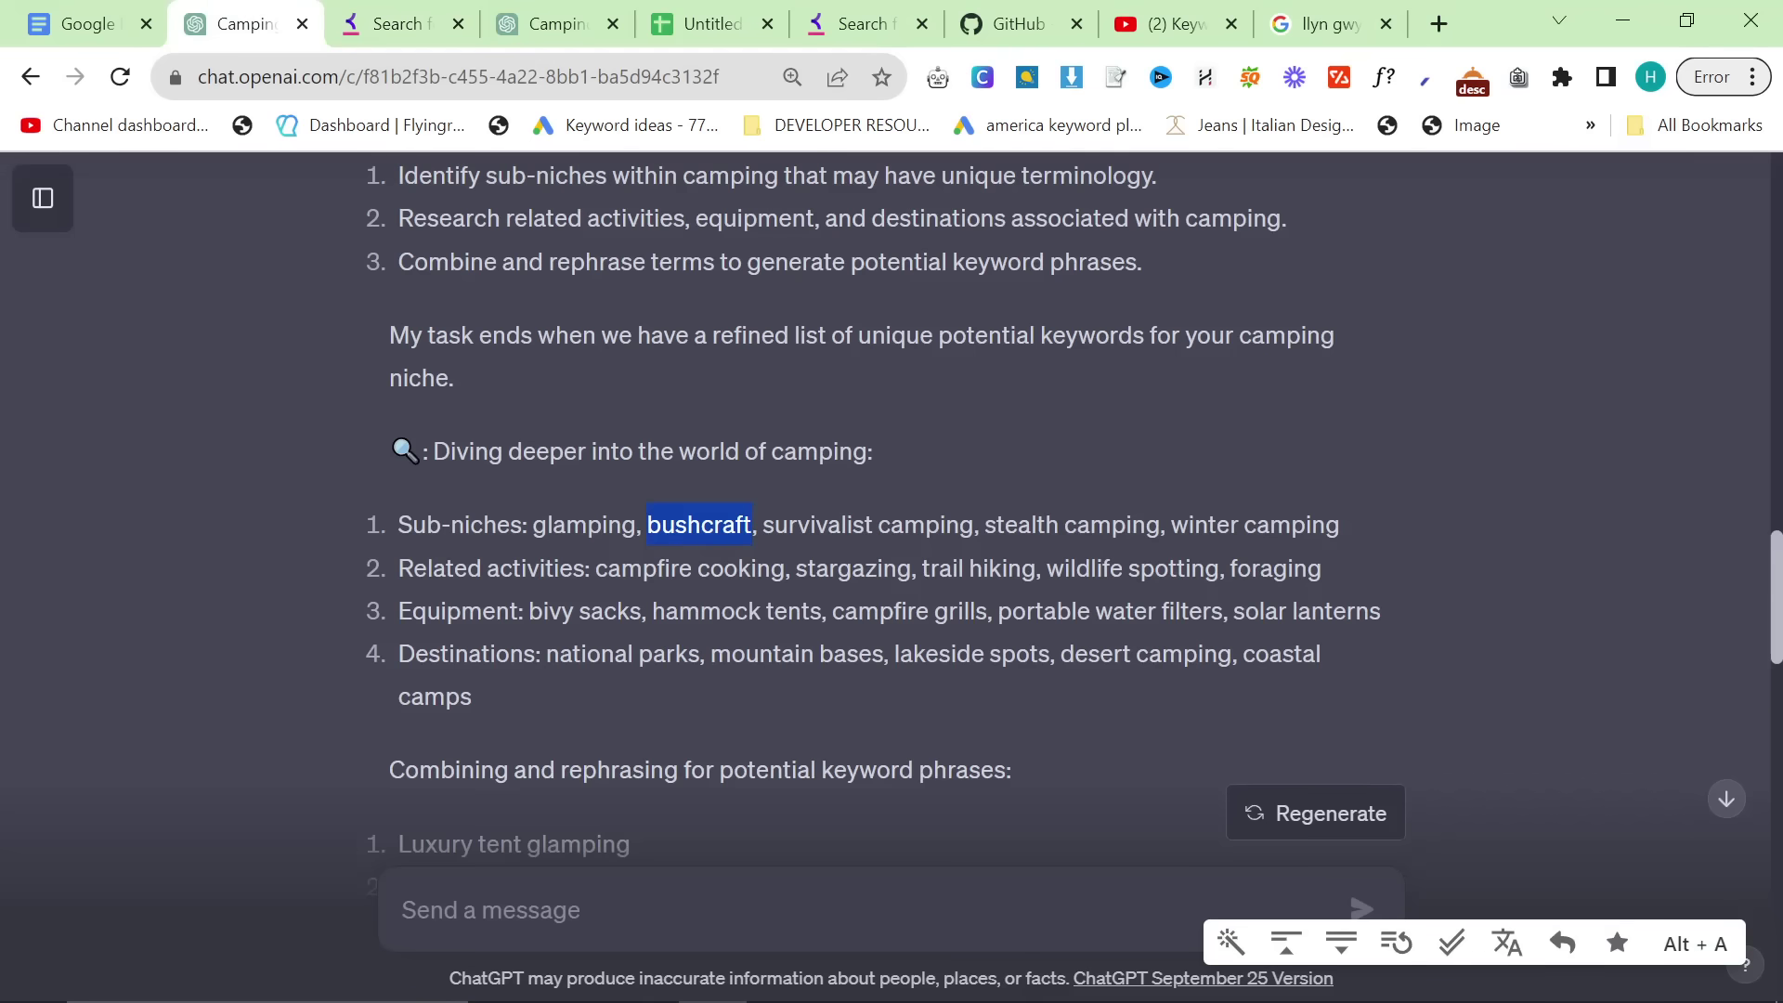
{"action": "left_click", "coordinate": [1349, 884]}
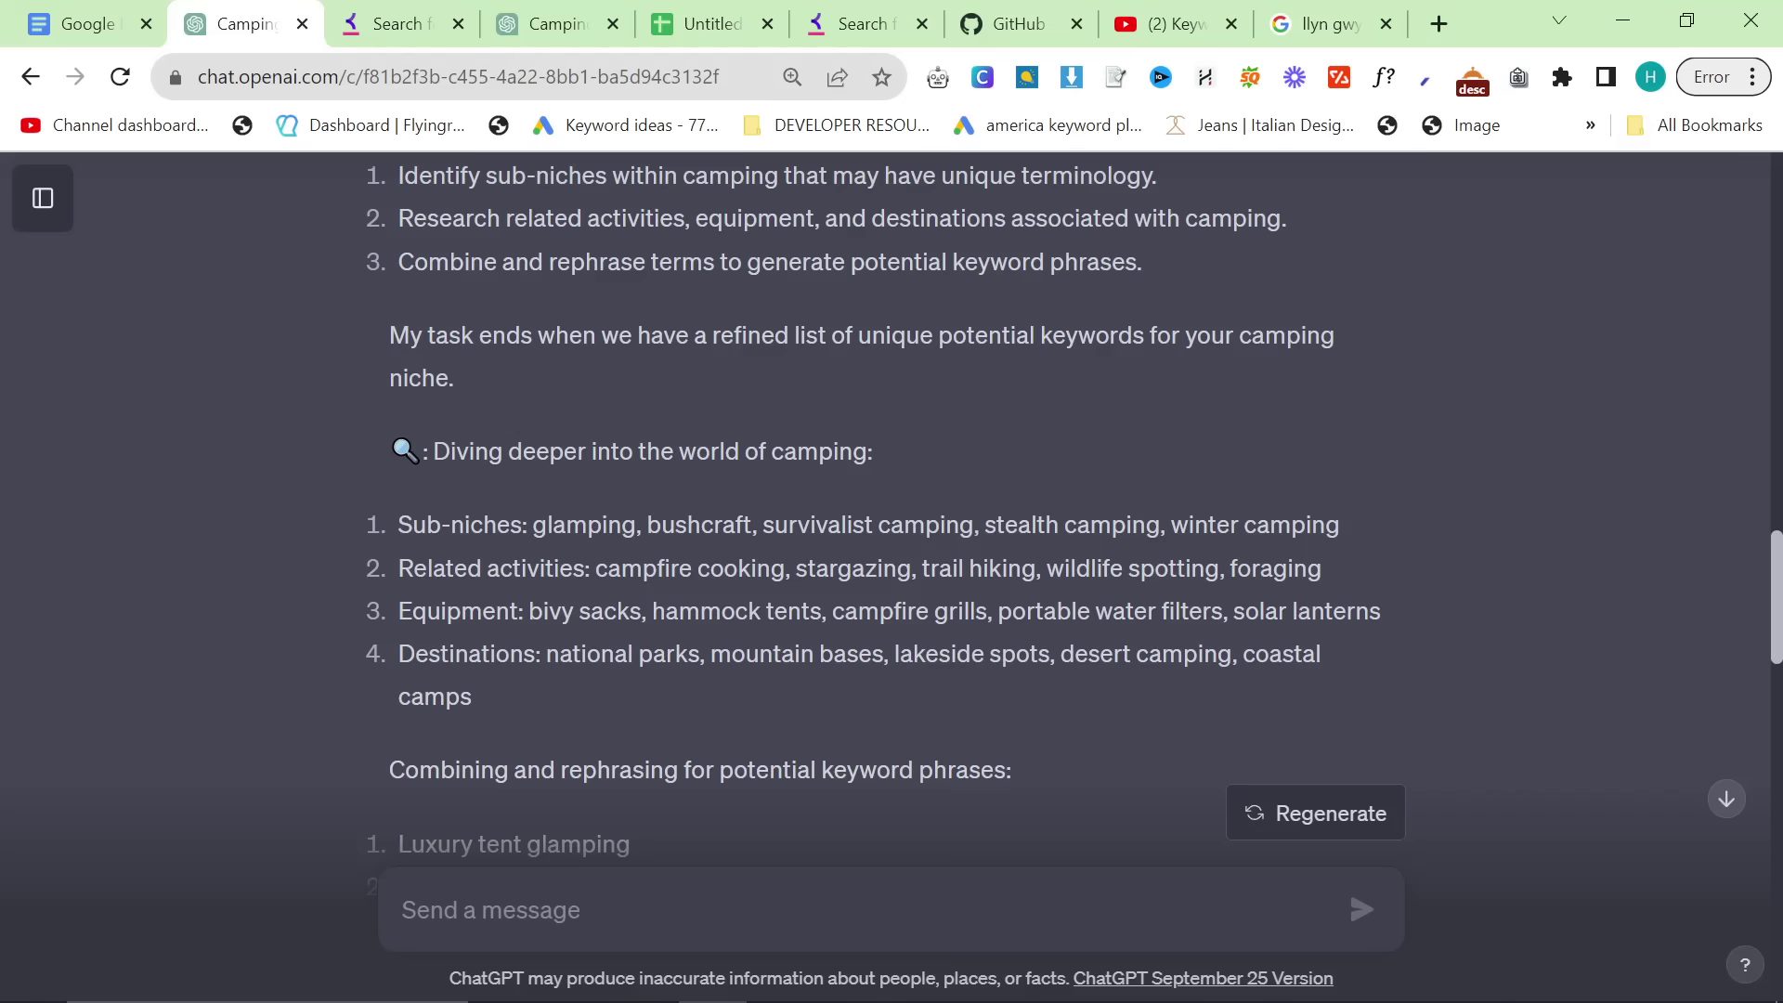
{"action": "double_click", "coordinate": [631, 542]}
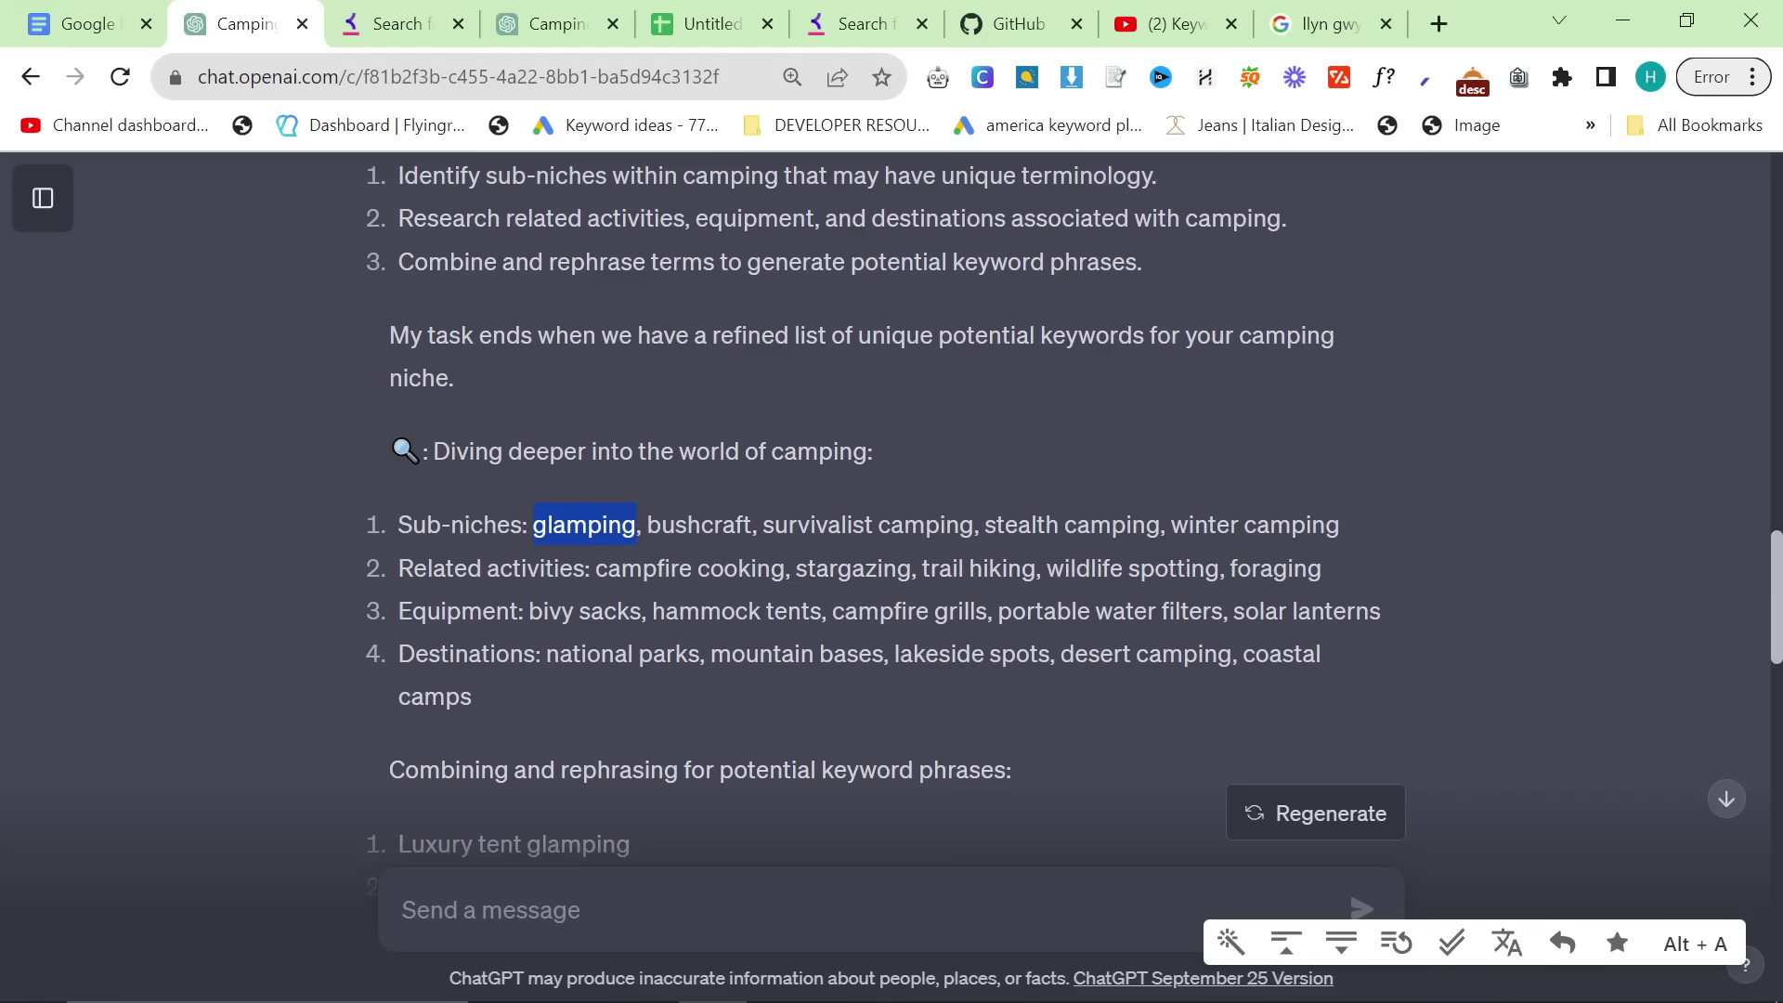
{"action": "double_click", "coordinate": [698, 525]}
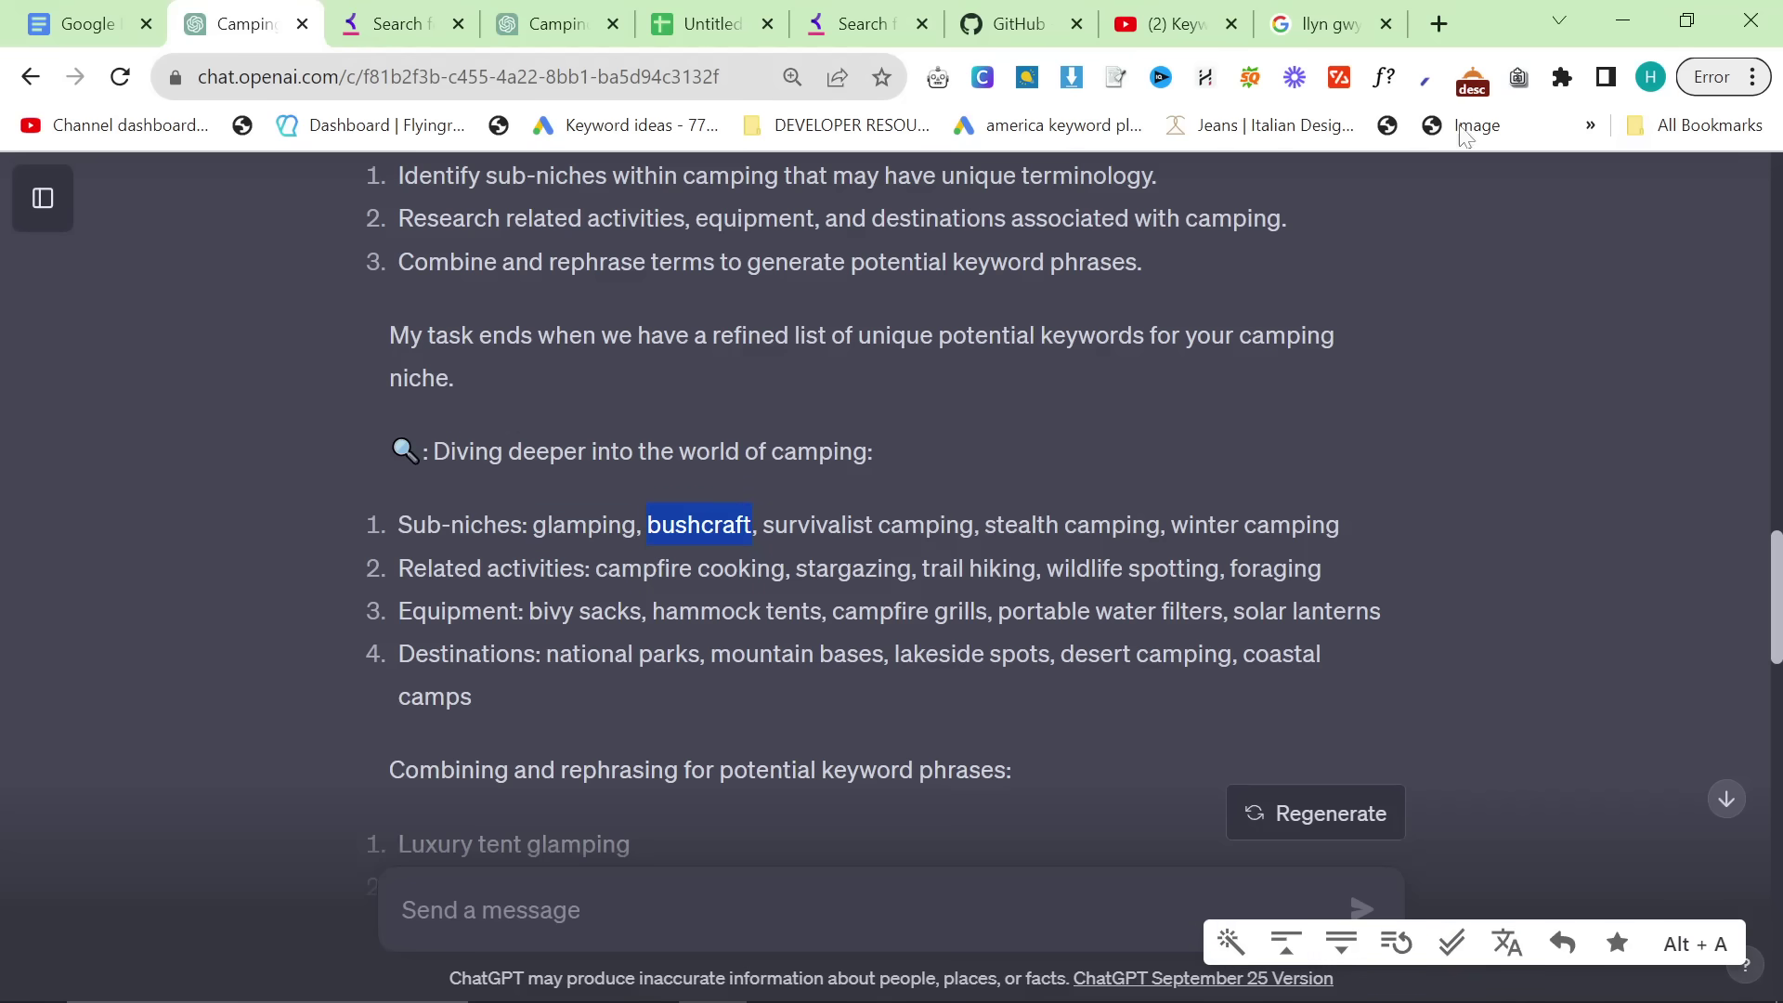
{"action": "left_click", "coordinate": [1440, 22]}
Step: Load tinyhomehub.io, look over its site menus, then return to the ChatGPT camping conversation
{"action": "type", "text": "tinyhomehub.io"}
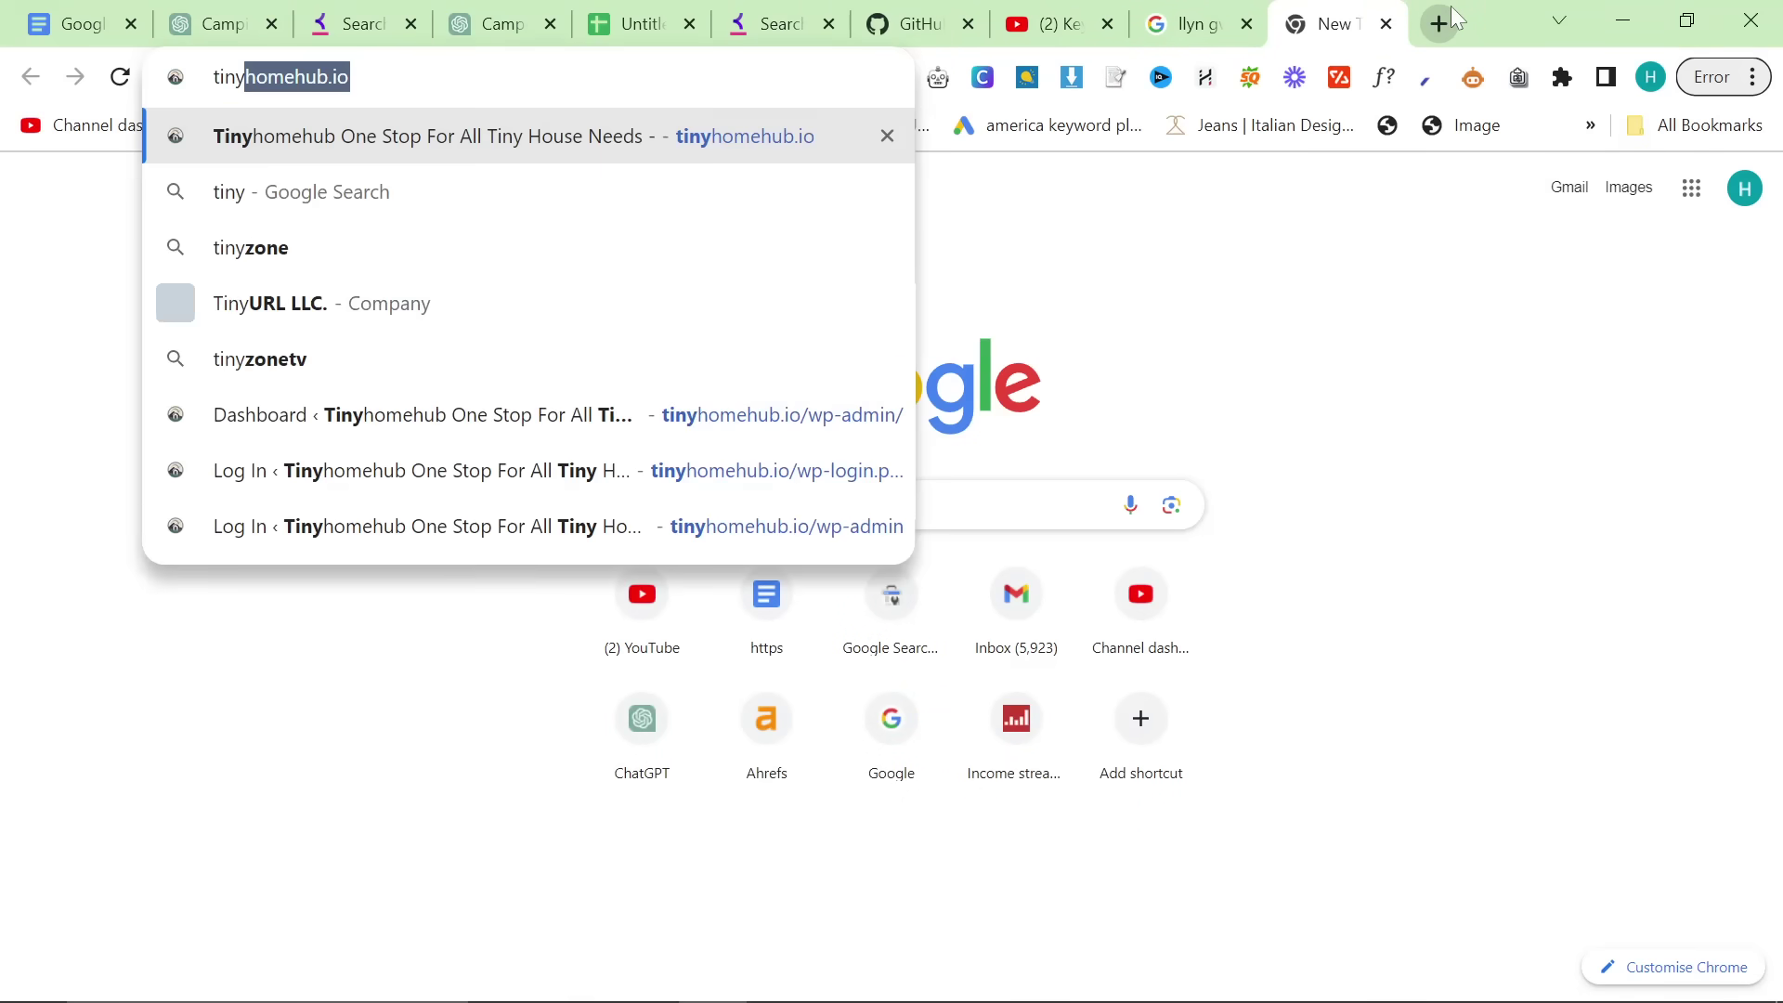
{"action": "key", "text": "Return"}
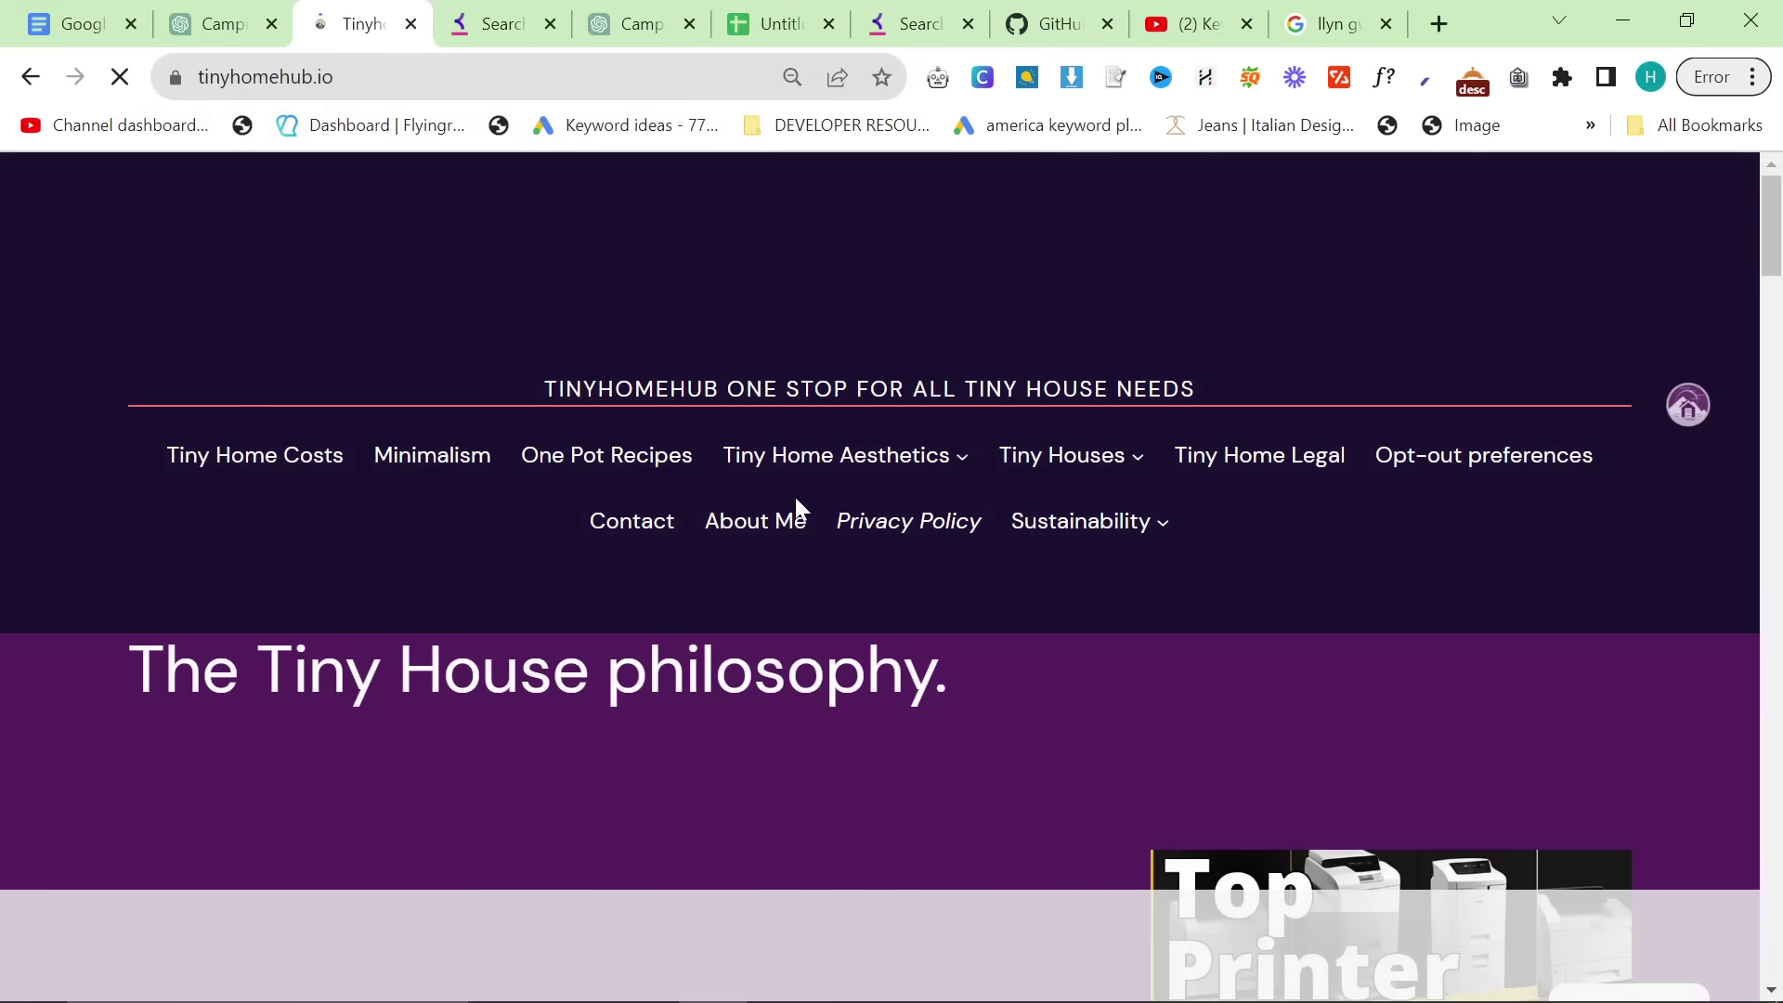
{"action": "mouse_move", "coordinate": [841, 471]}
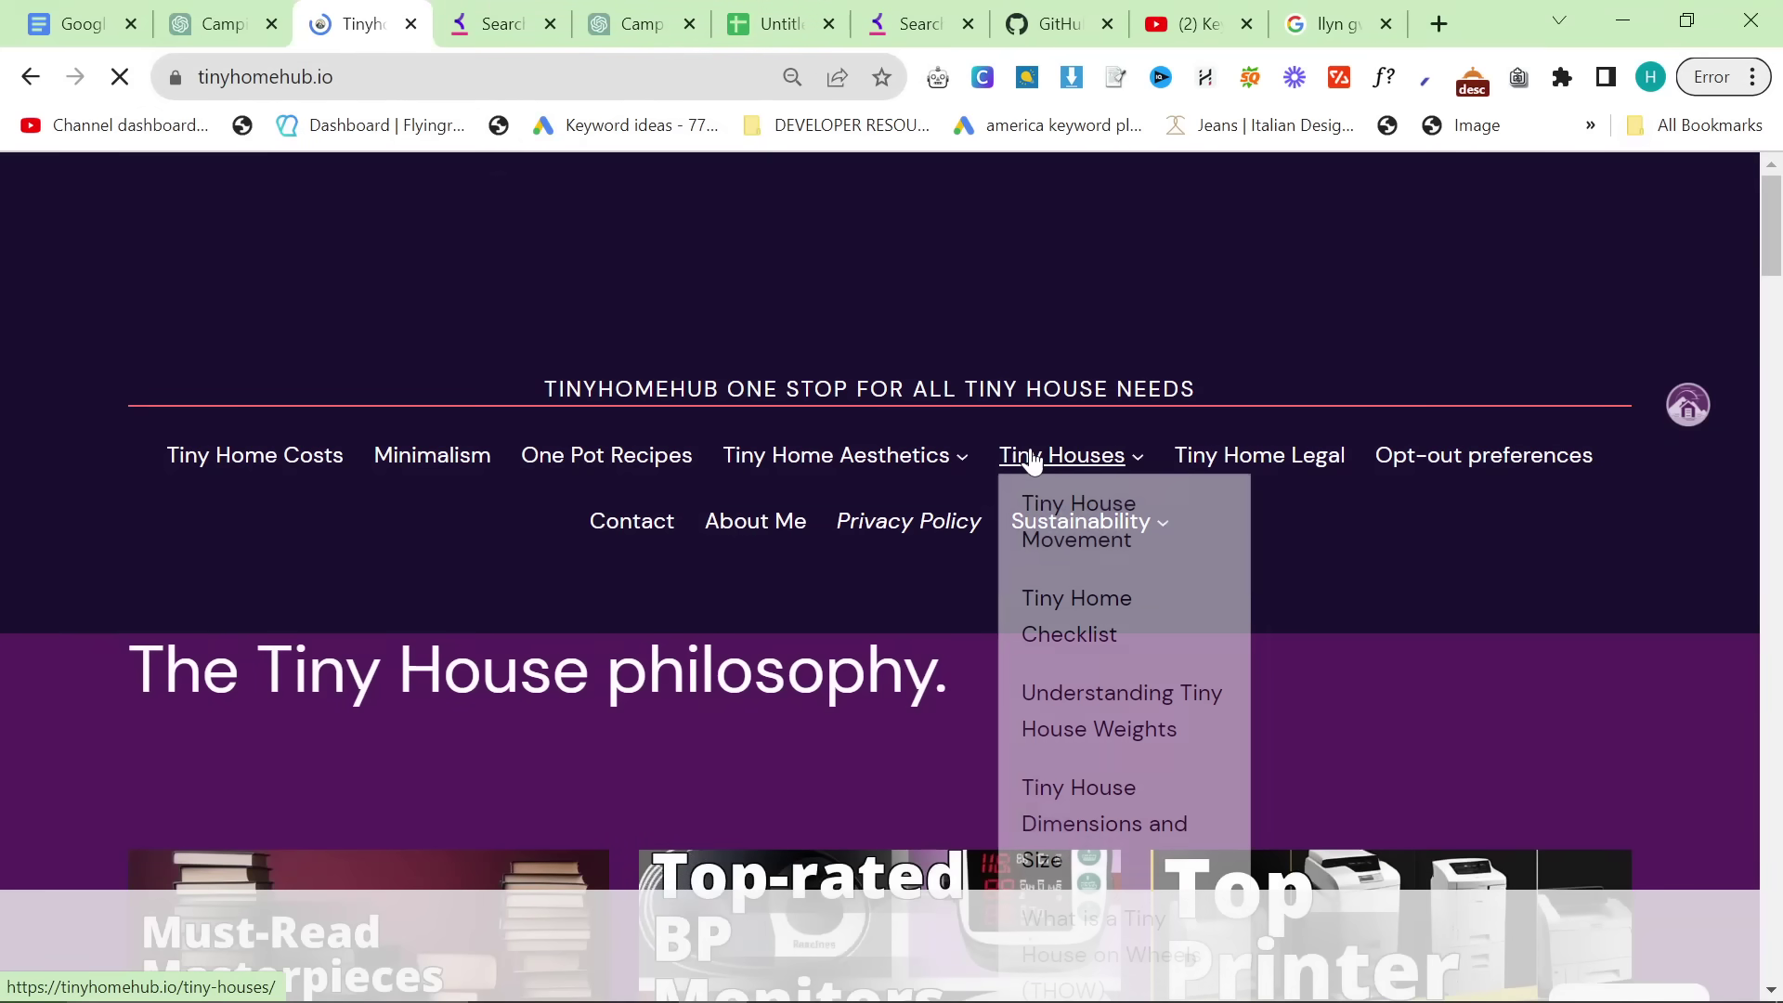
{"action": "mouse_move", "coordinate": [1139, 523]}
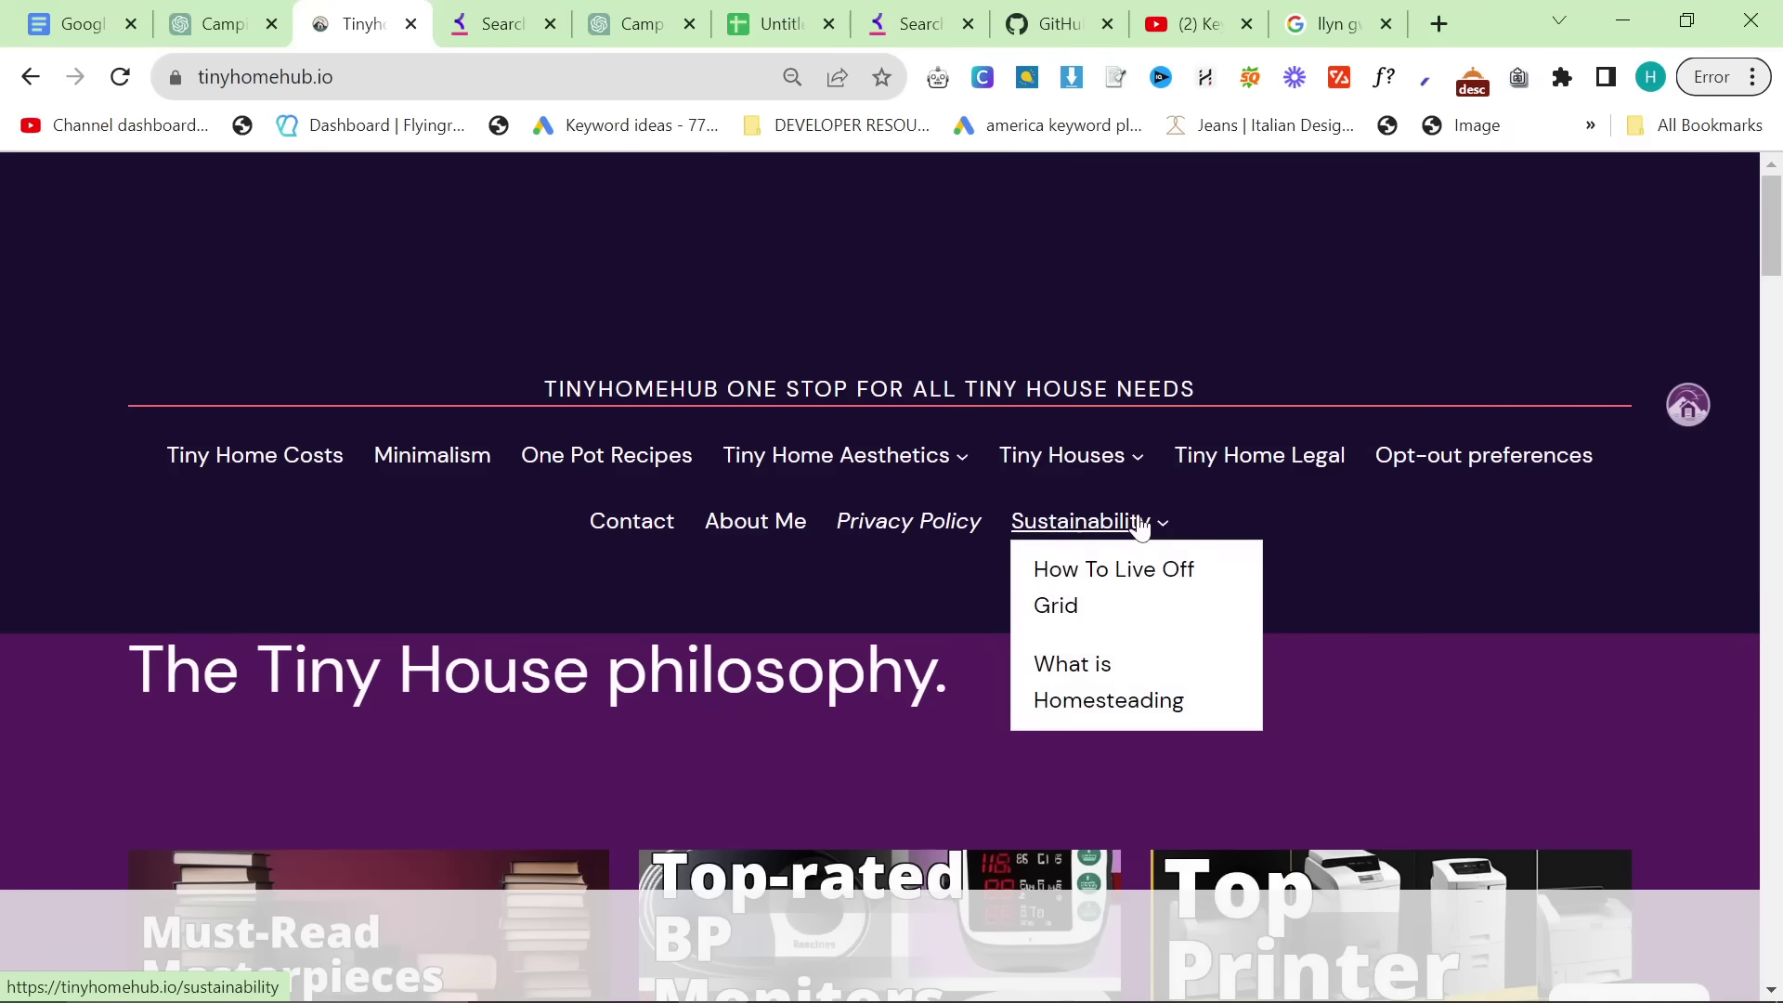
{"action": "left_click", "coordinate": [239, 13]}
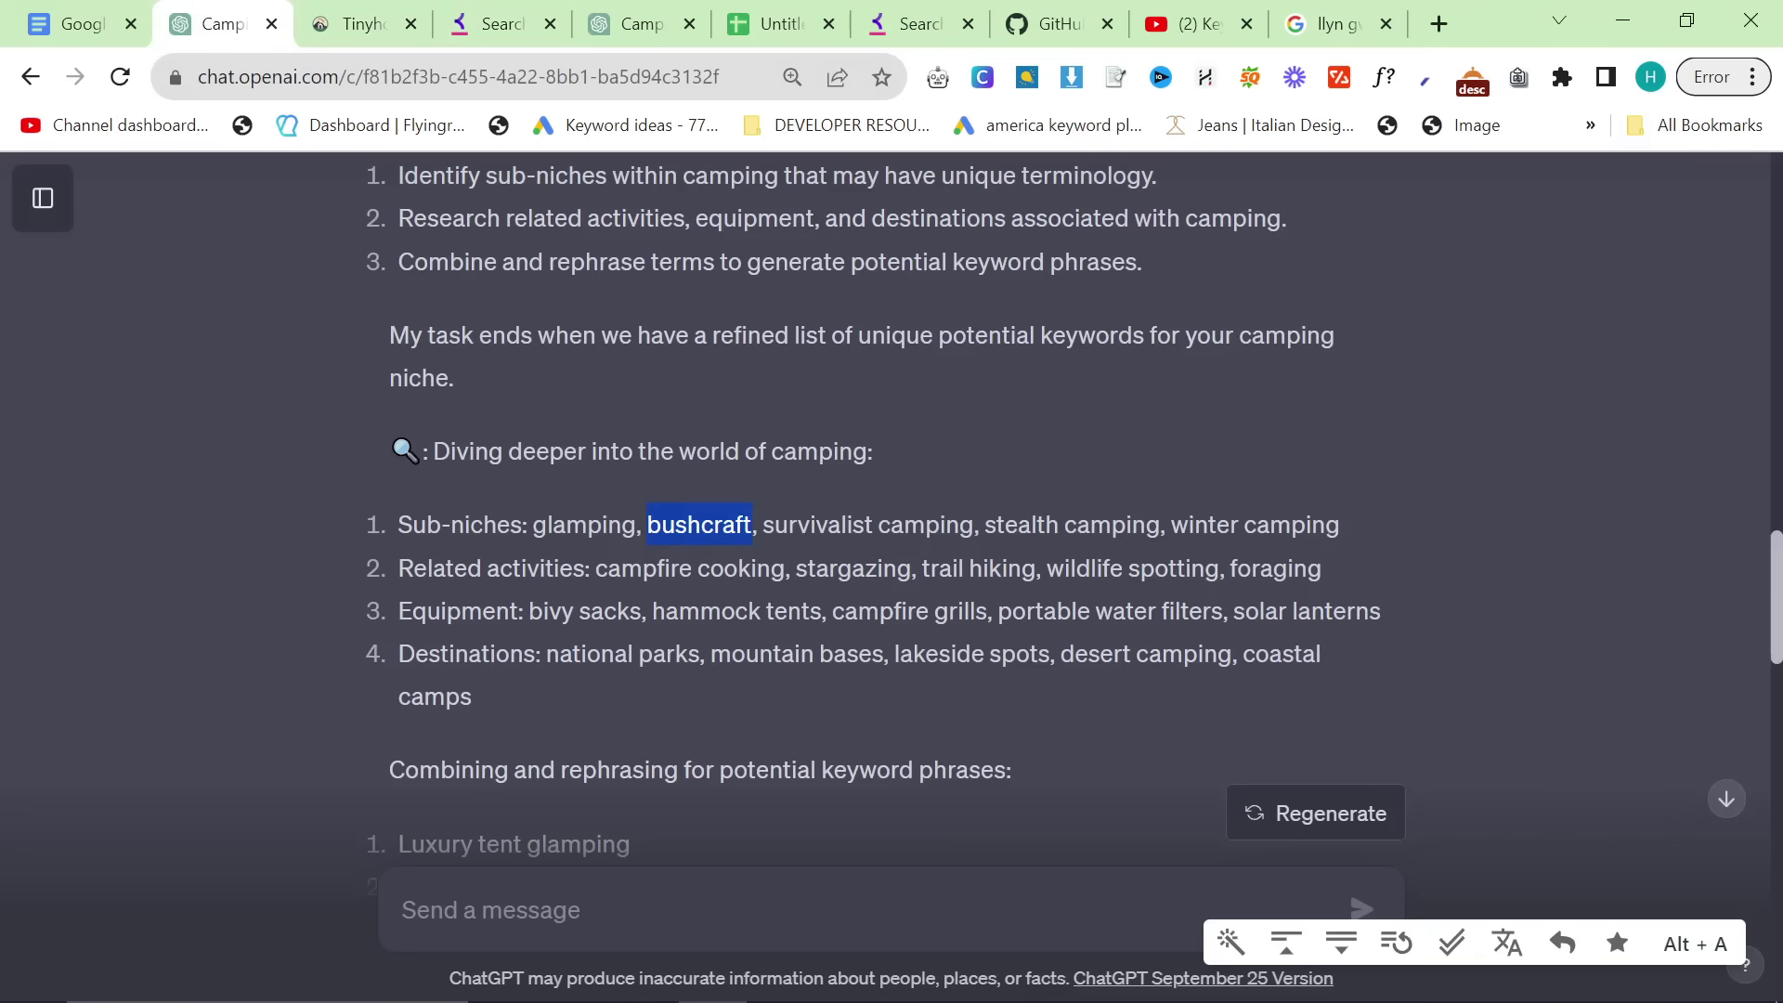
Step: Glance at the tinyhomehub.io page and the existing Keyword Tool bushcraft results
{"action": "double_click", "coordinate": [576, 526]}
{"action": "left_click", "coordinate": [362, 23]}
{"action": "left_click", "coordinate": [497, 23]}
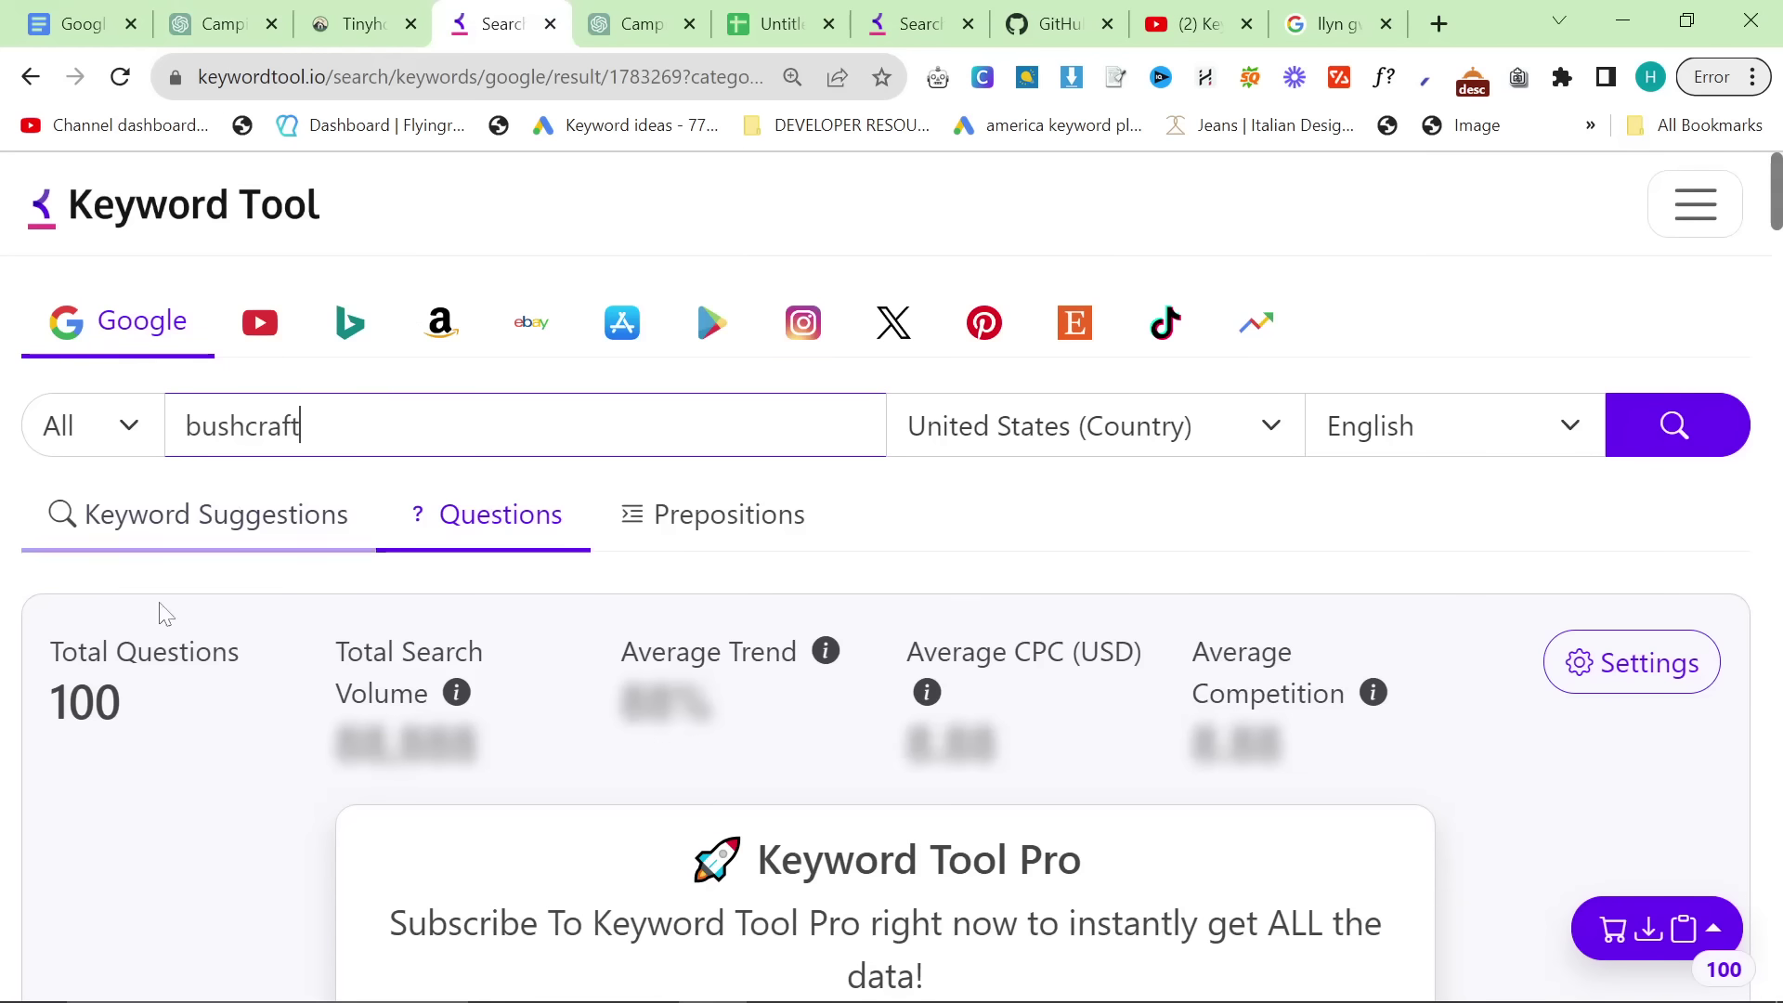
{"action": "scroll", "coordinate": [330, 648], "scroll_direction": "down", "scroll_amount": 10}
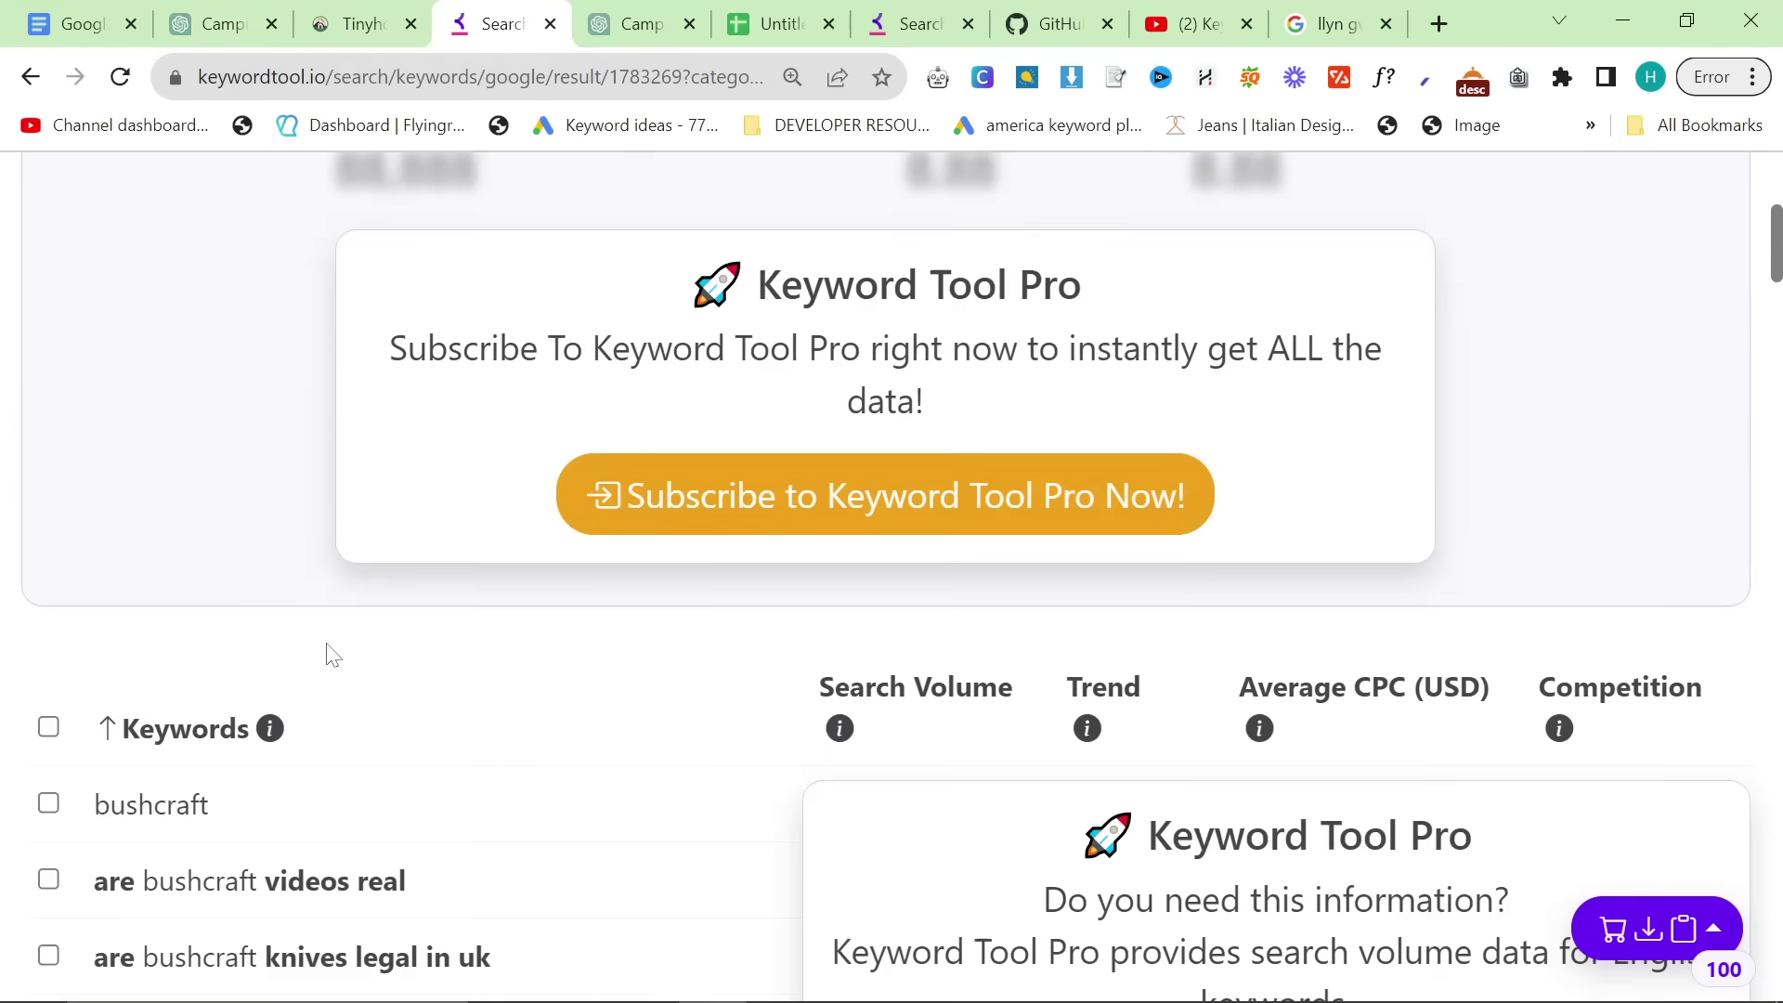
{"action": "scroll", "coordinate": [273, 560], "scroll_direction": "up", "scroll_amount": 10}
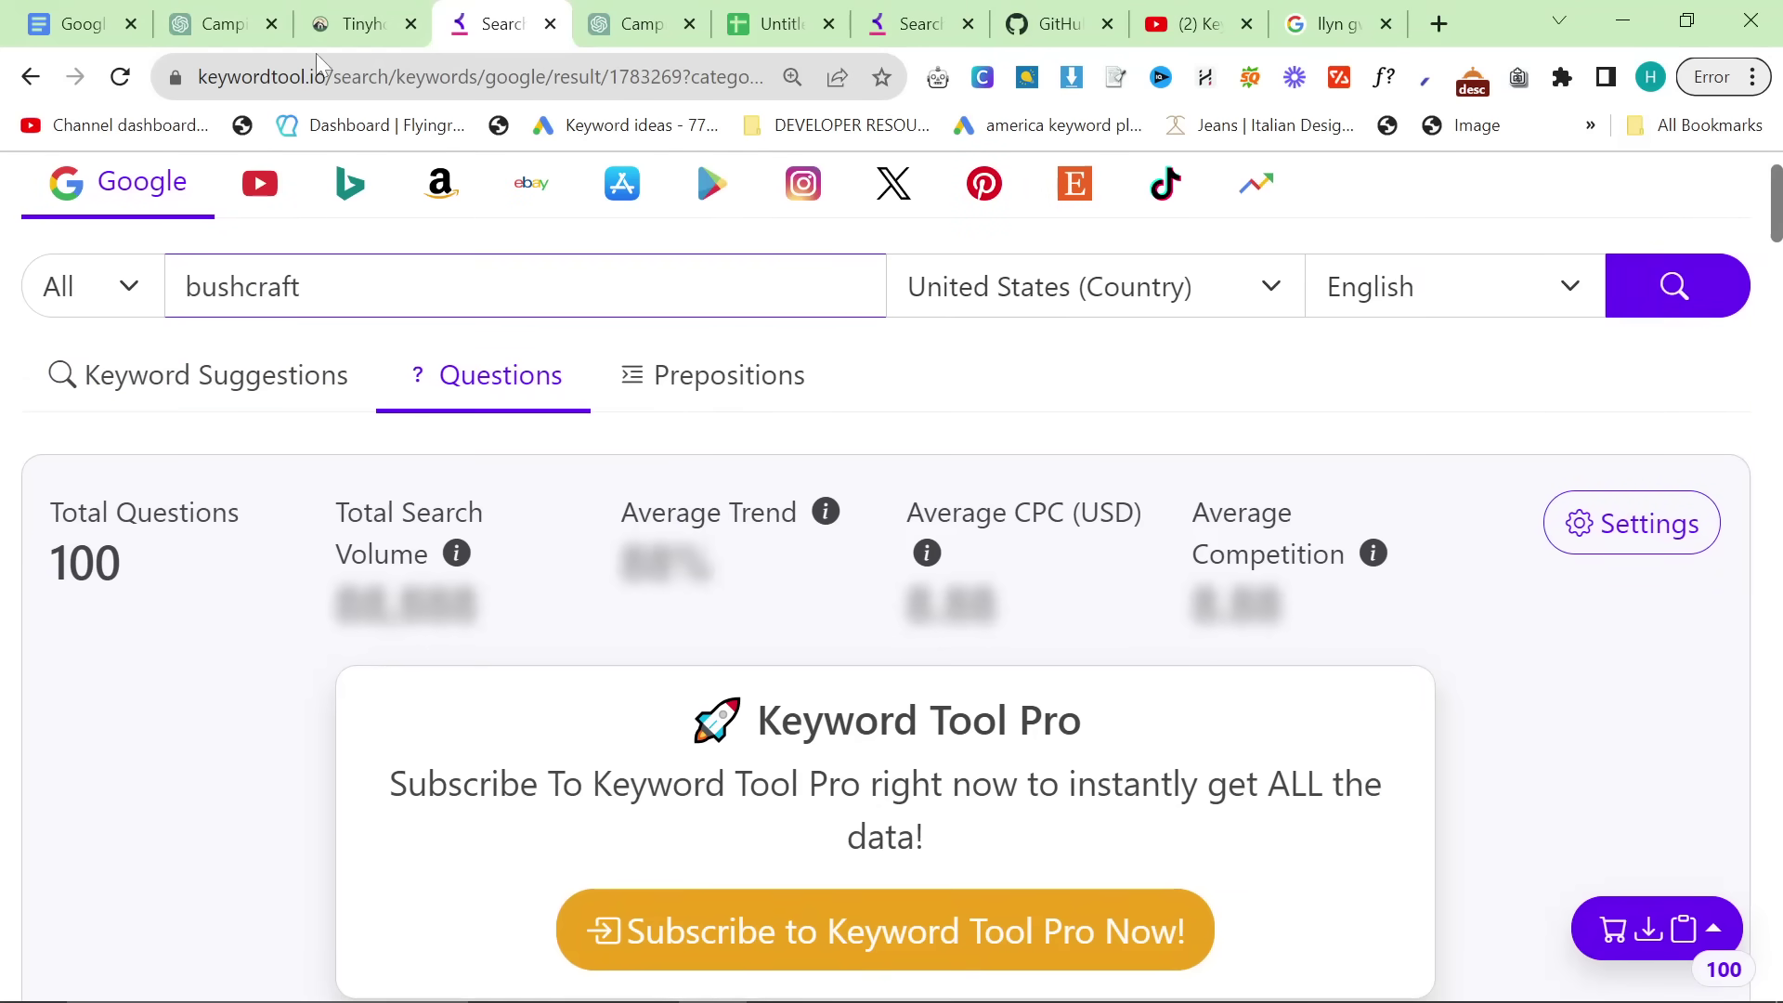
Step: Copy 'bushcraft' from the ChatGPT reply and paste it into Keyword Tool
{"action": "left_click", "coordinate": [216, 23]}
{"action": "double_click", "coordinate": [692, 528]}
{"action": "key", "text": "ctrl+c"}
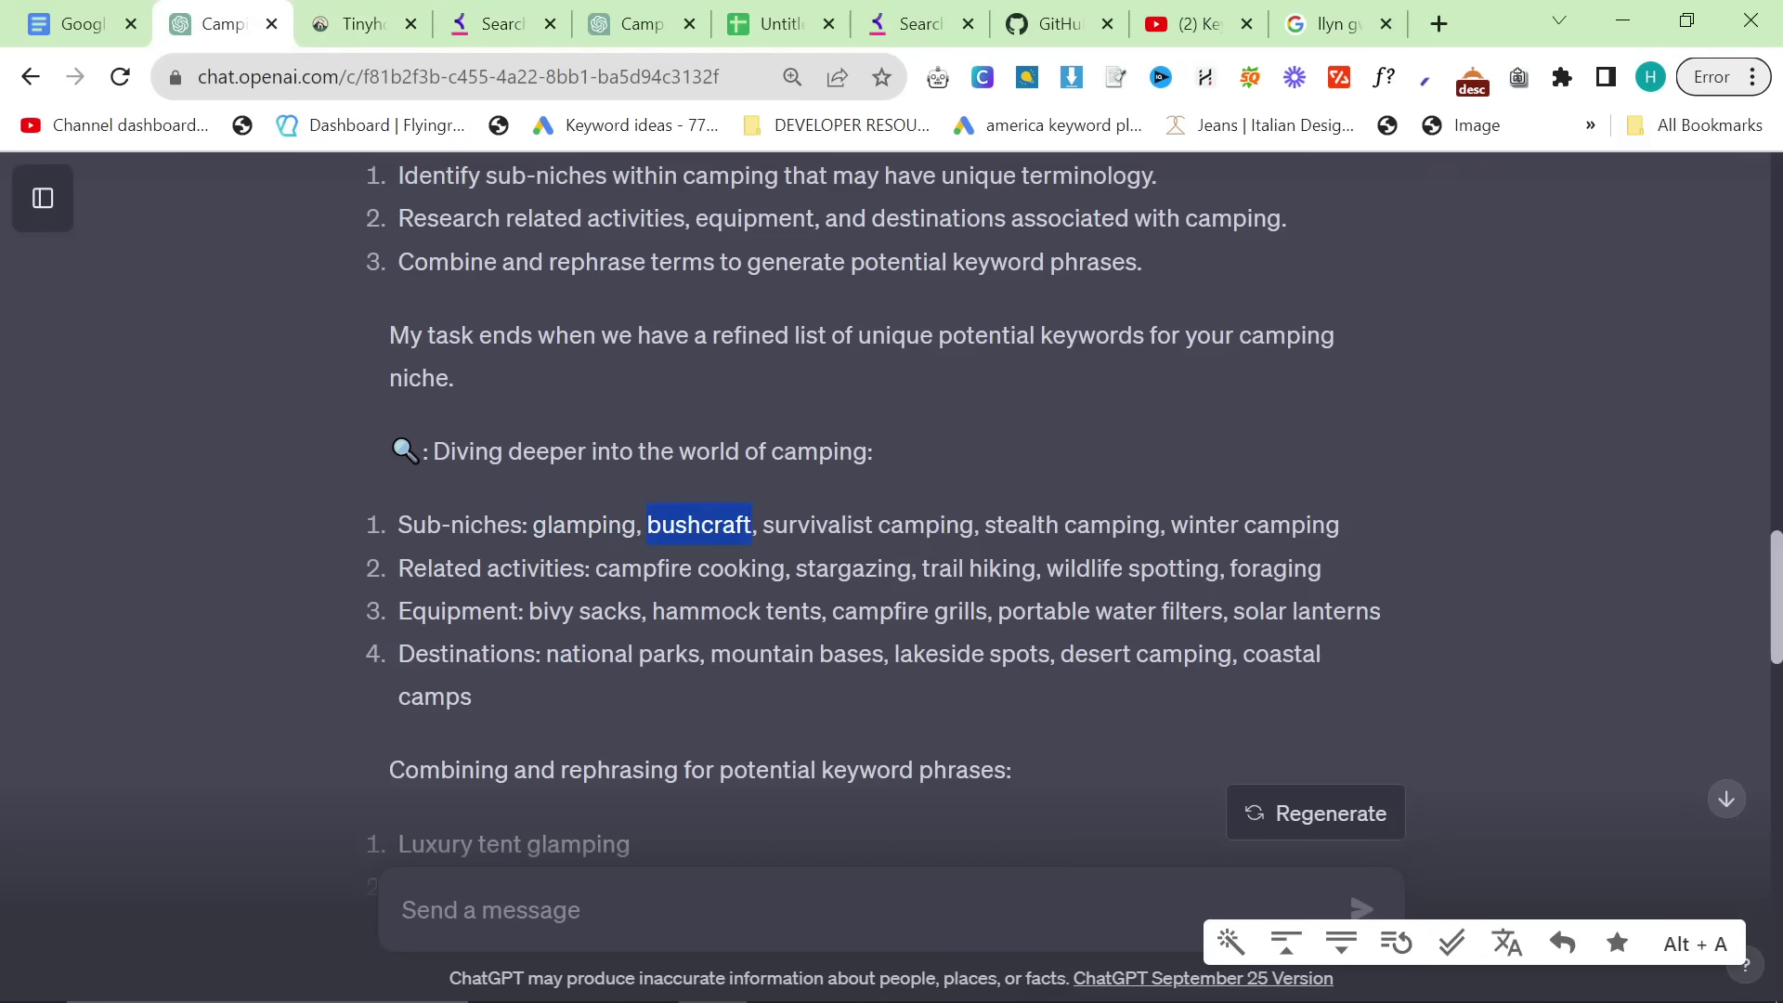
{"action": "key", "text": "ctrl+Tab"}
{"action": "key", "text": "ctrl+Tab"}
{"action": "key", "text": "ctrl+v"}
{"action": "scroll", "coordinate": [548, 554], "scroll_direction": "down", "scroll_amount": 5}
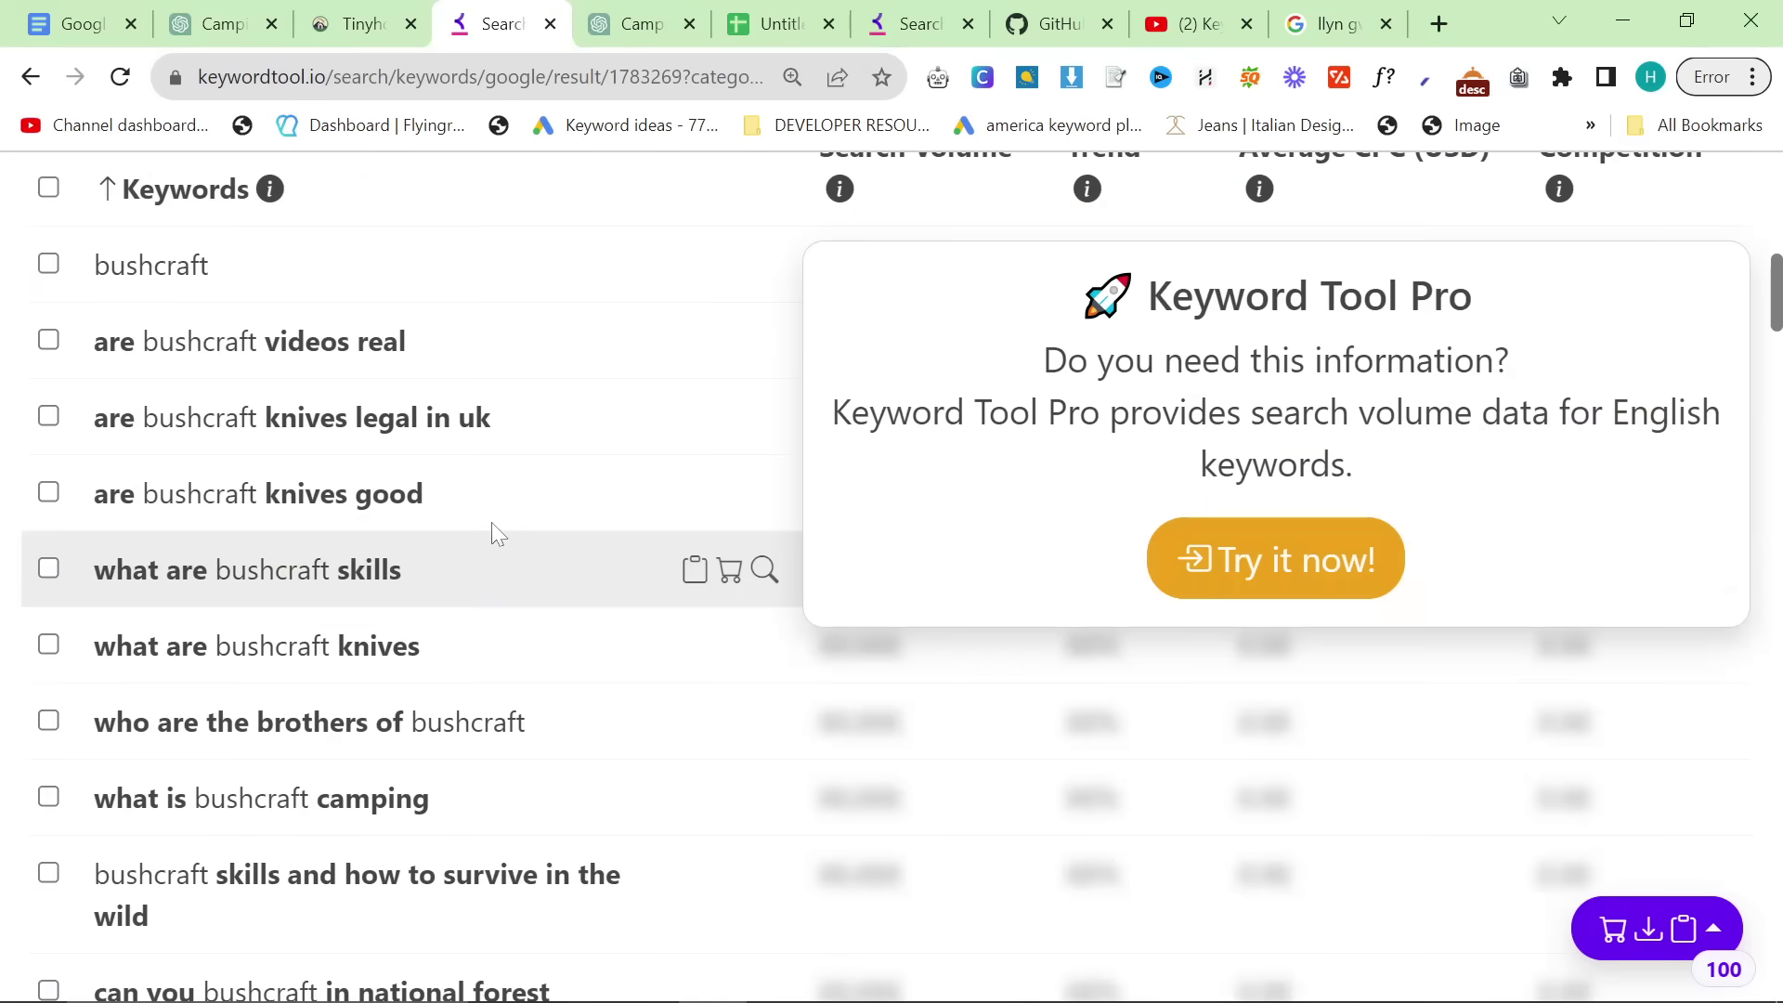
{"action": "scroll", "coordinate": [167, 458], "scroll_direction": "up", "scroll_amount": 8}
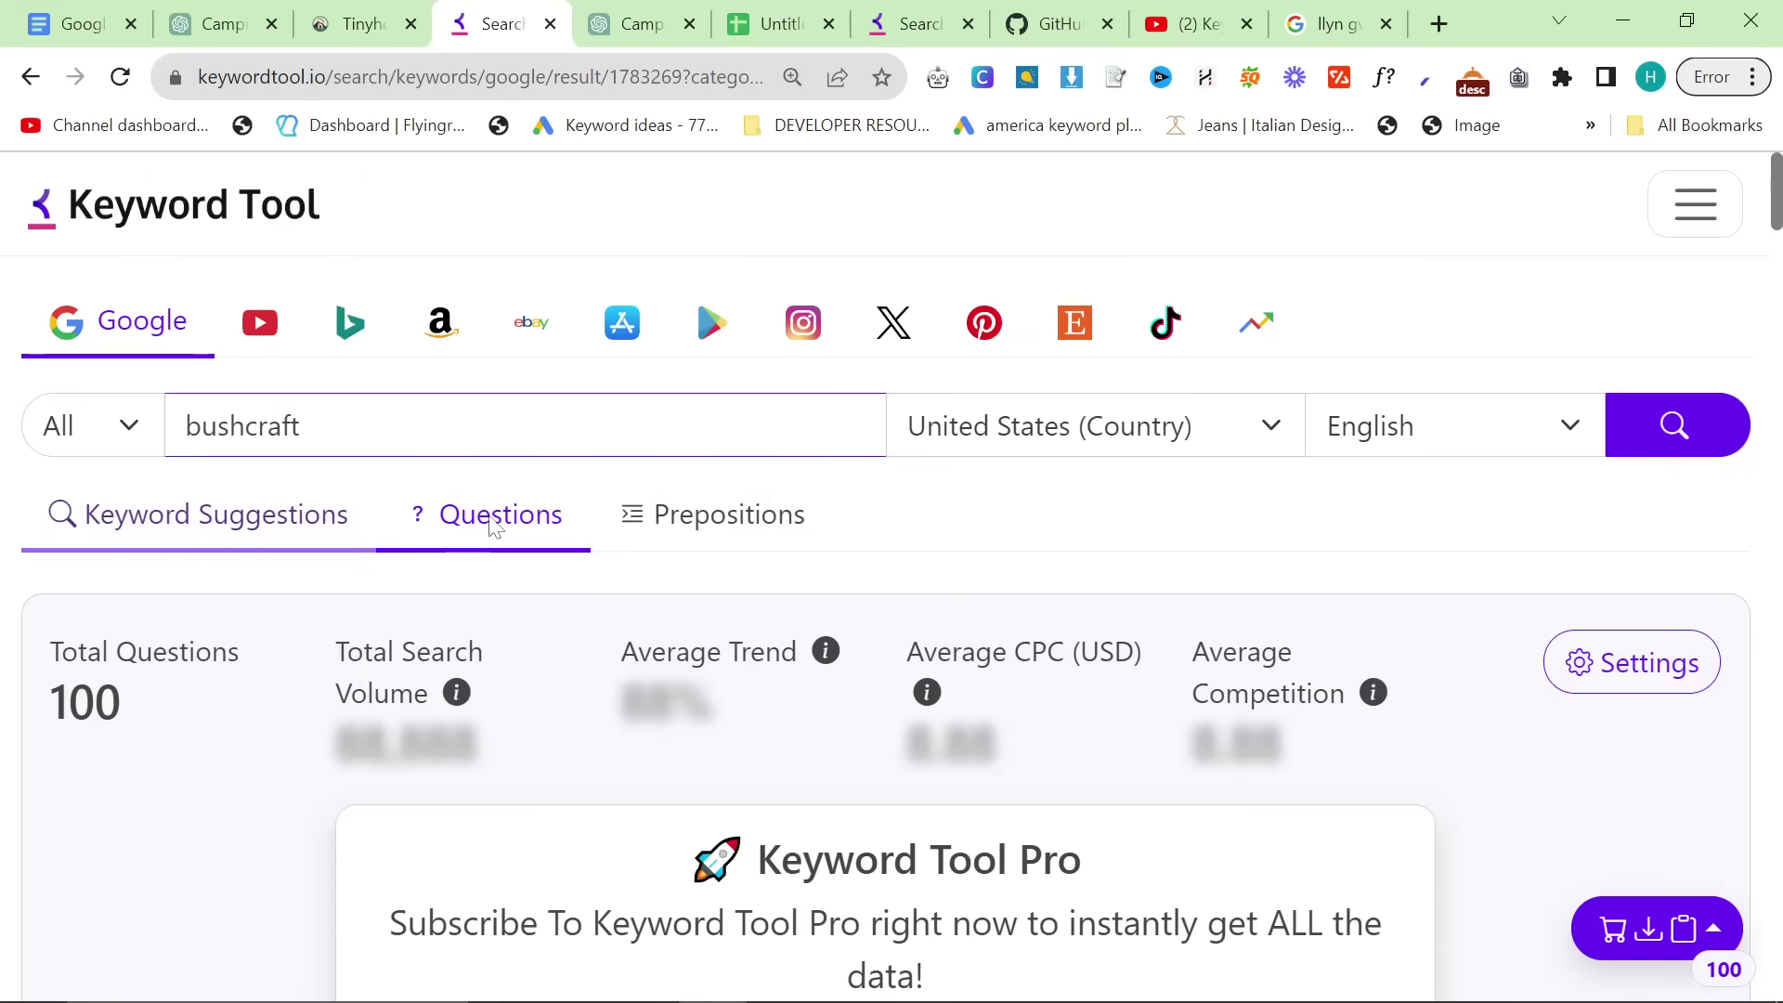
Step: Check the search locations and review the 100 United States bushcraft question keywords
{"action": "left_click", "coordinate": [980, 436]}
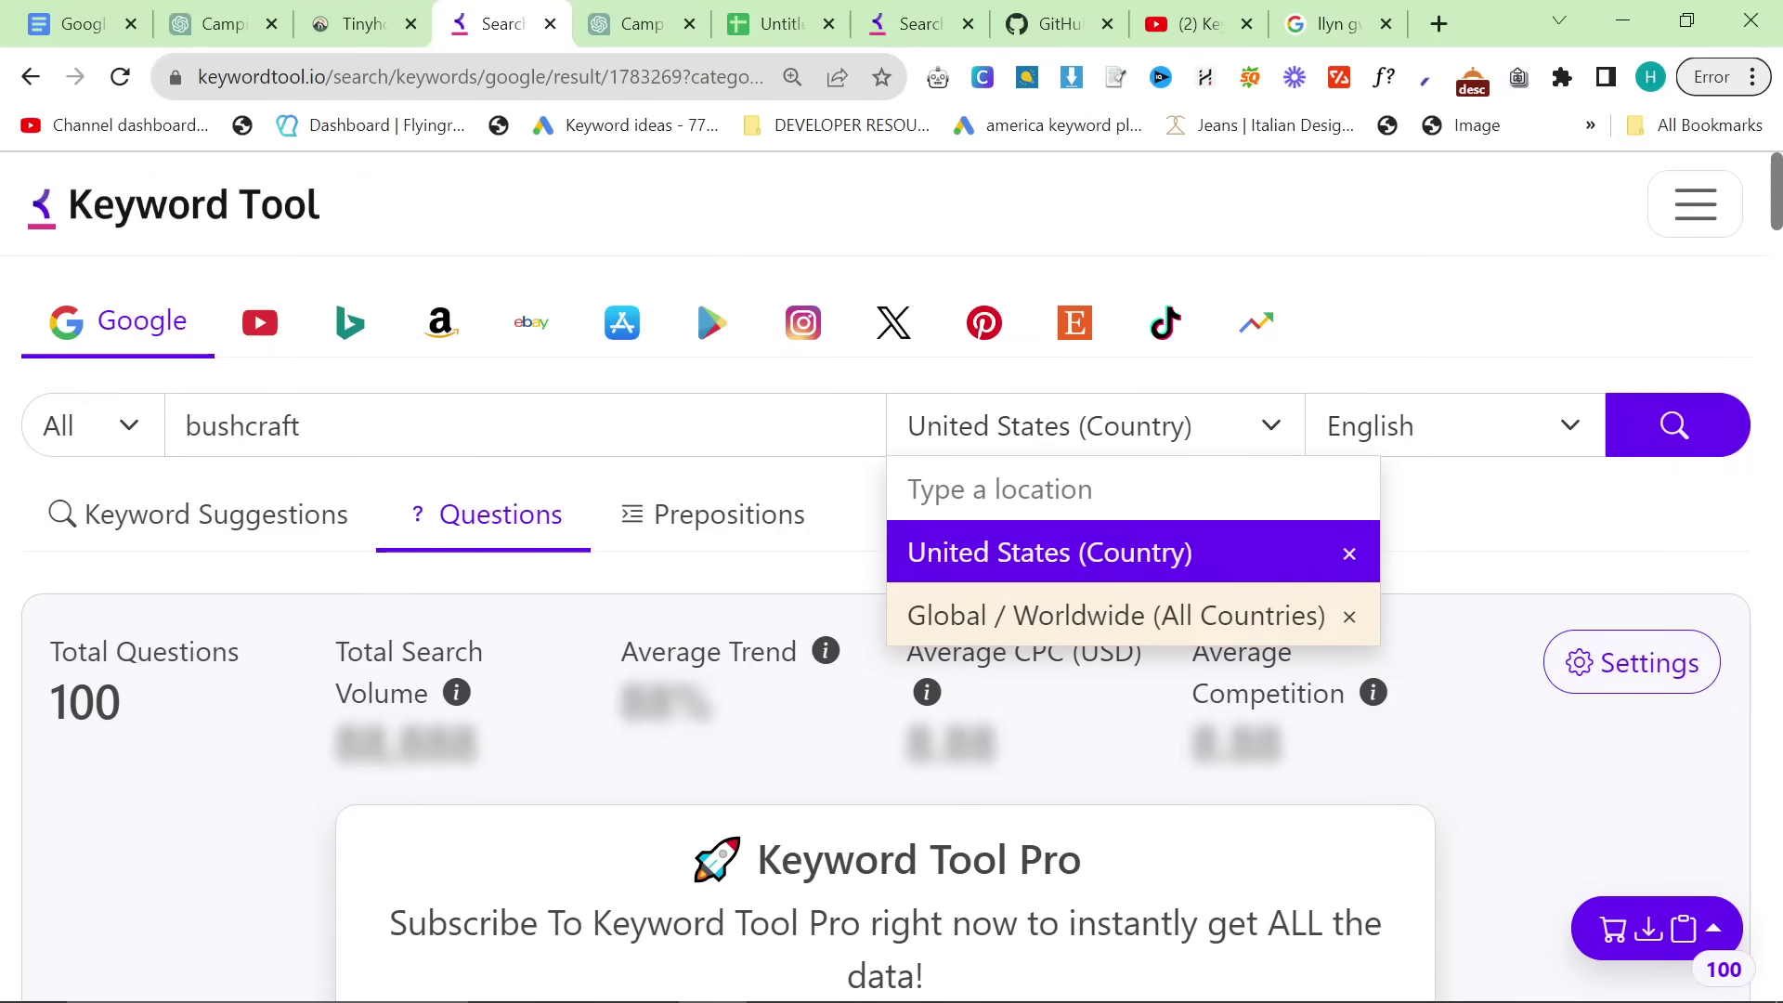
{"action": "scroll", "coordinate": [151, 629], "scroll_direction": "down", "scroll_amount": 9}
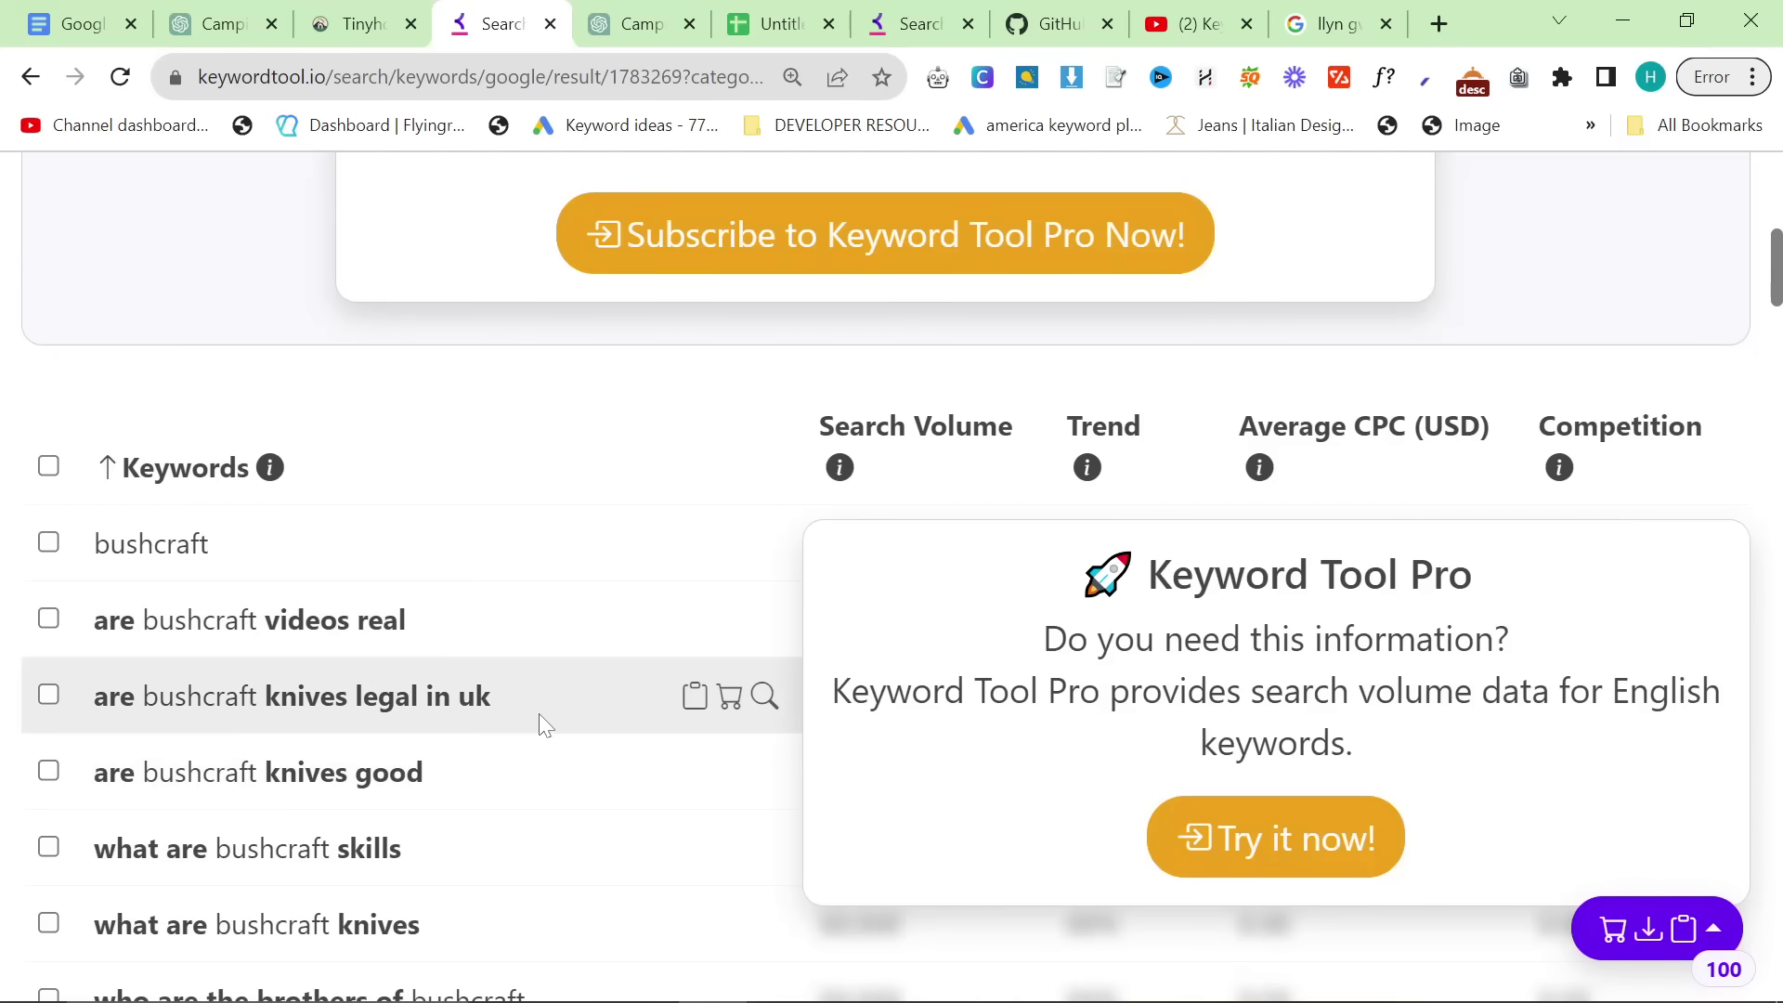
{"action": "left_click_drag", "start_coordinate": [540, 715], "coordinate": [175, 698]}
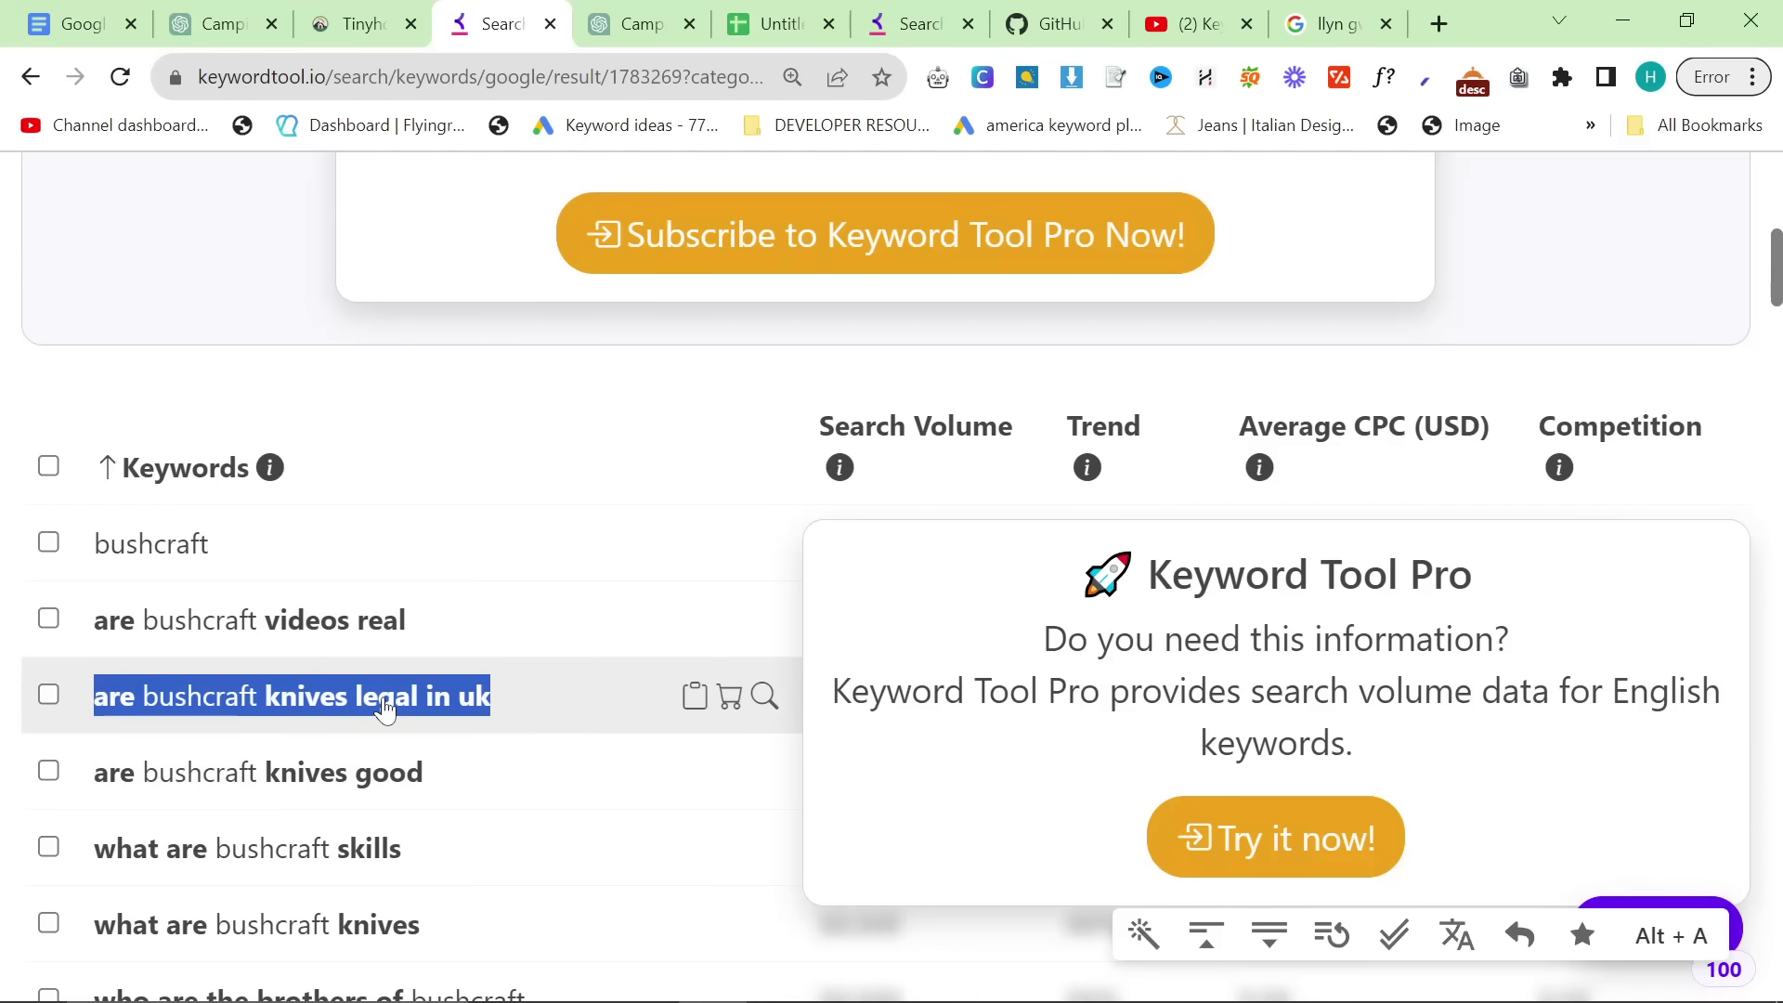
{"action": "scroll", "coordinate": [427, 741], "scroll_direction": "down", "scroll_amount": 5}
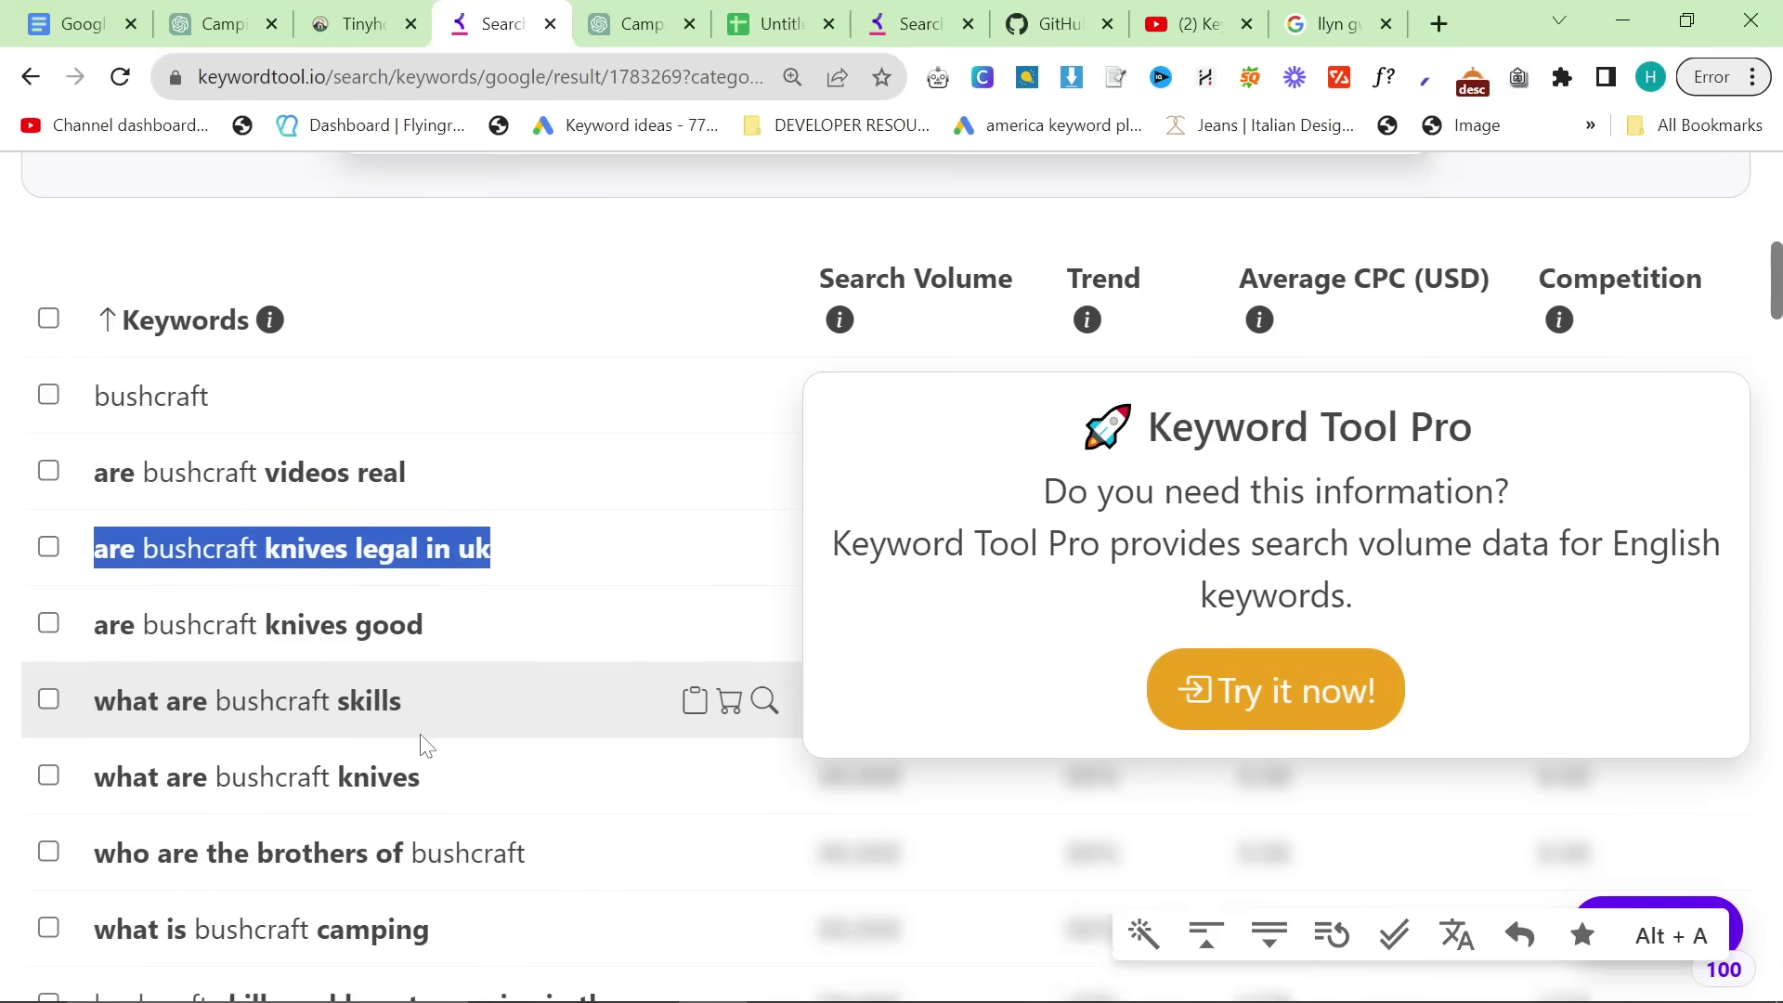
{"action": "scroll", "coordinate": [297, 655], "scroll_direction": "down", "scroll_amount": 12}
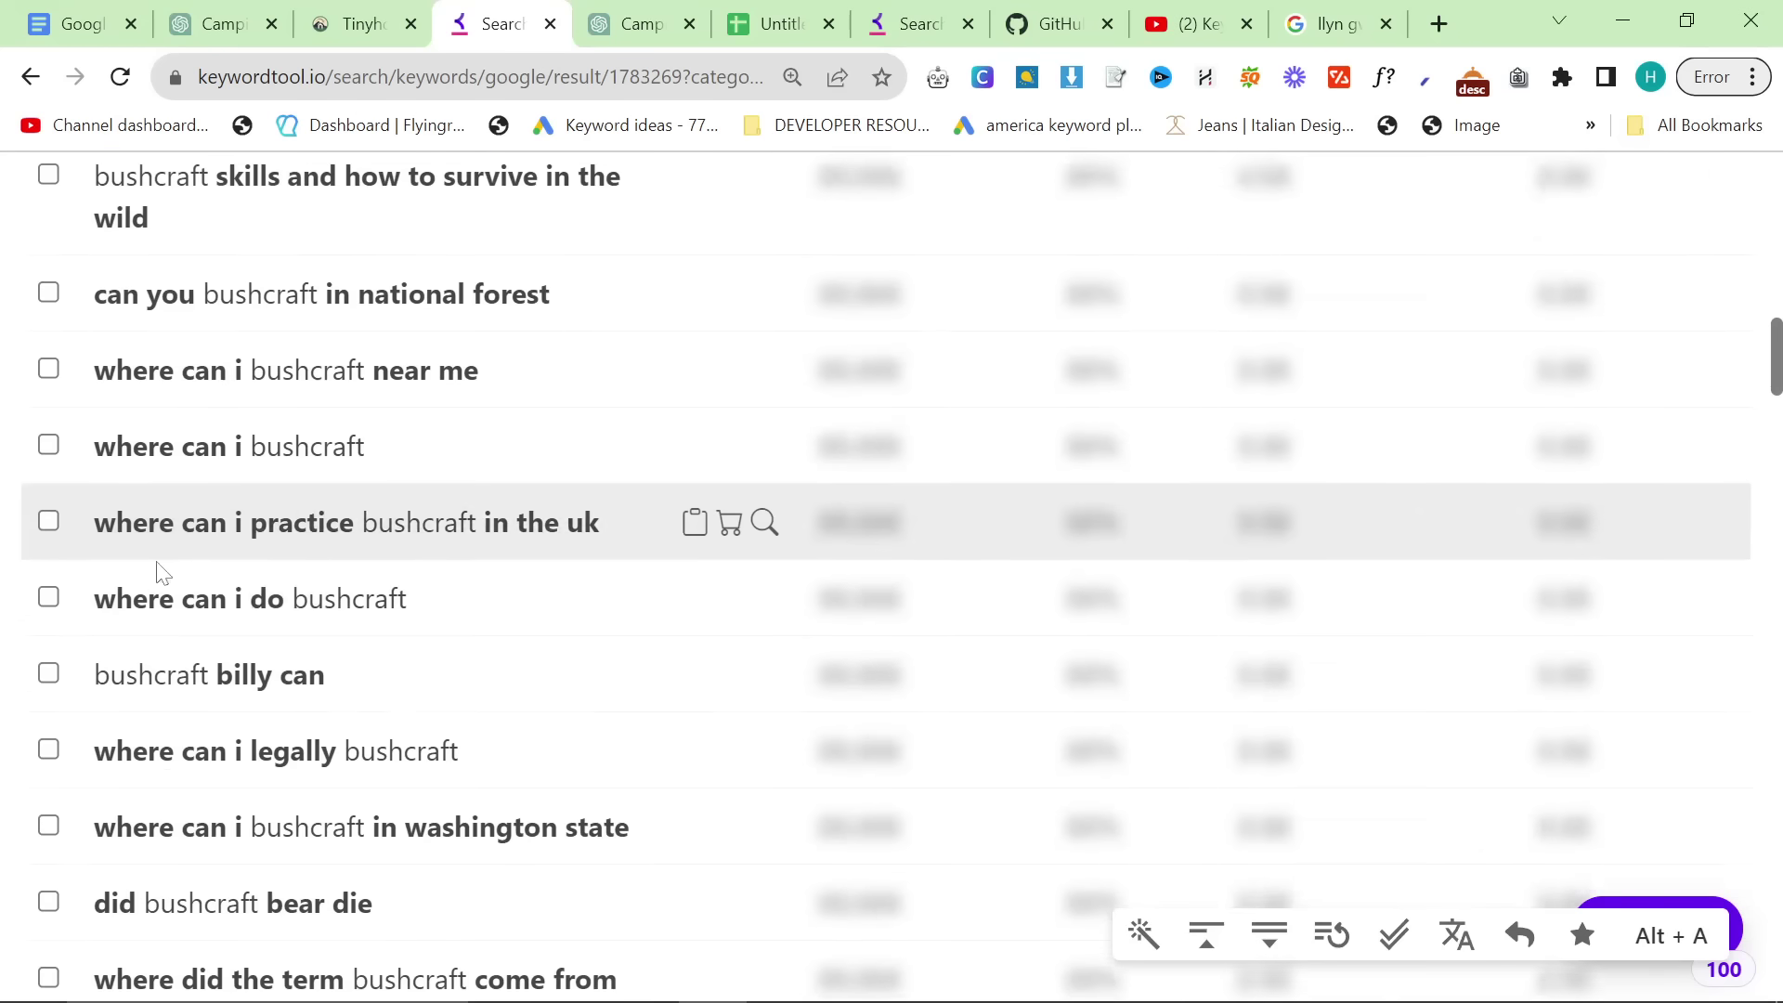
{"action": "scroll", "coordinate": [336, 548], "scroll_direction": "up", "scroll_amount": 20}
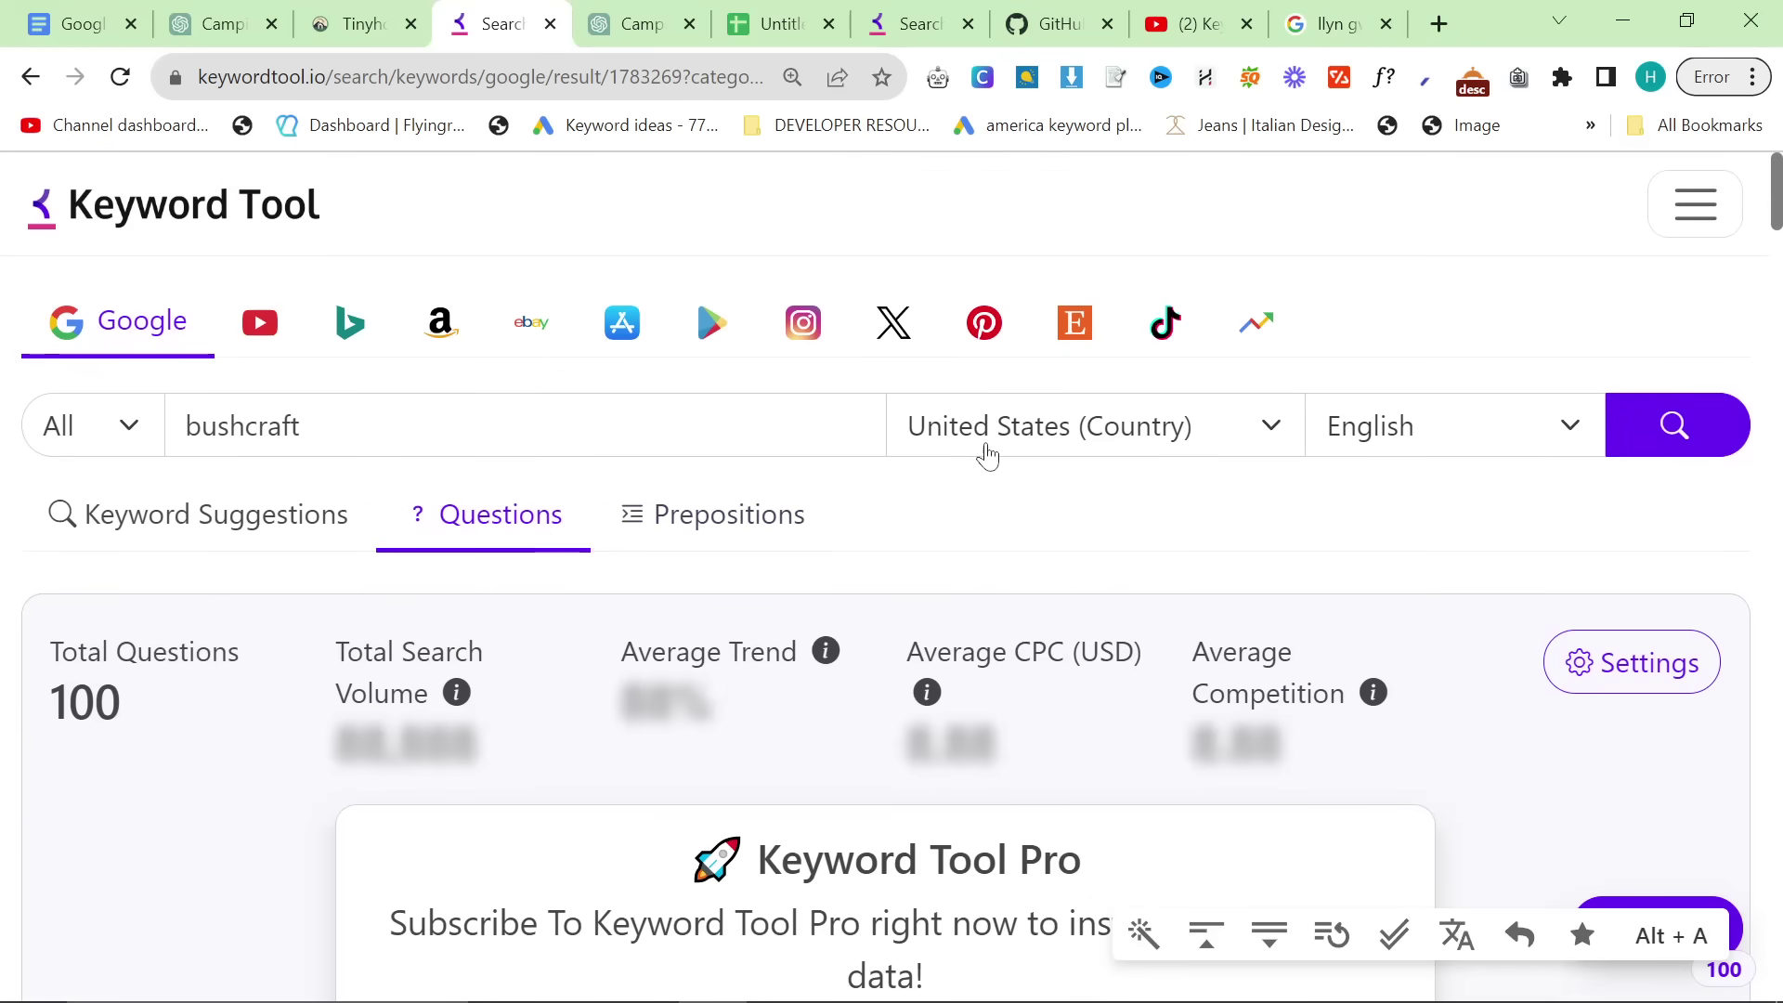
Step: Rerun the bushcraft question search for Global / Worldwide (All Countries) in English
{"action": "left_click", "coordinate": [982, 446]}
{"action": "left_click", "coordinate": [1161, 608]}
{"action": "left_click", "coordinate": [1637, 434]}
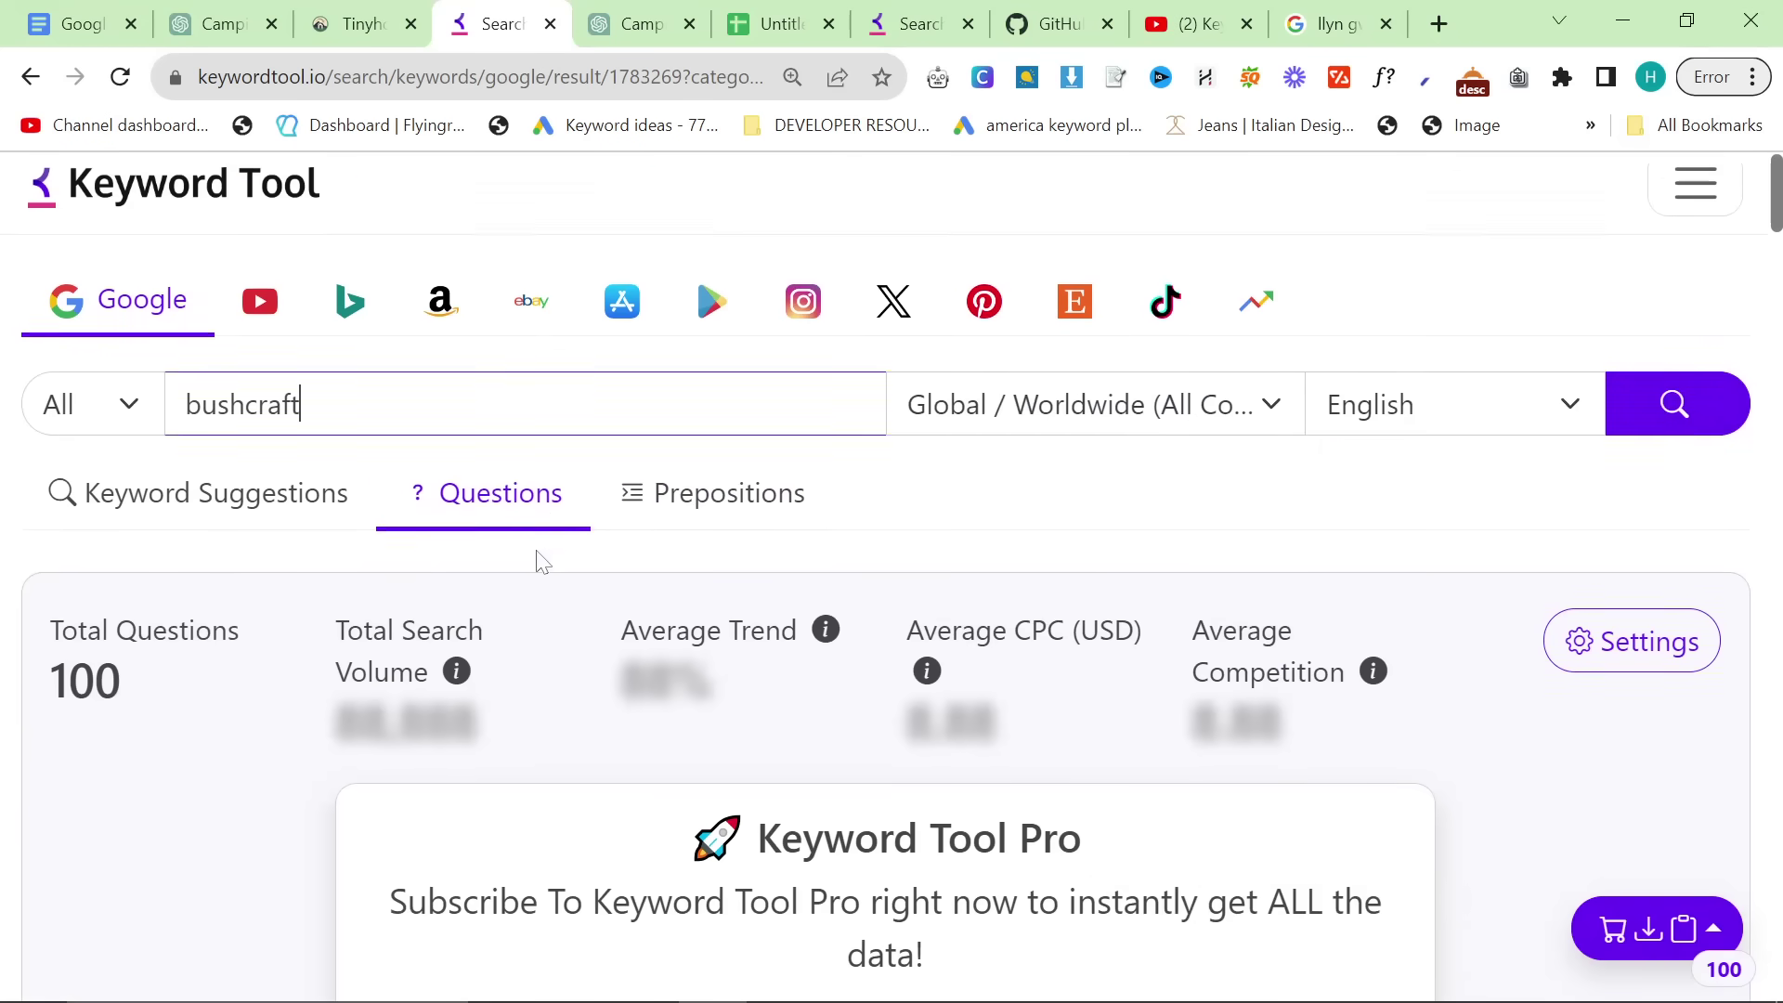
{"action": "left_click", "coordinate": [1638, 433]}
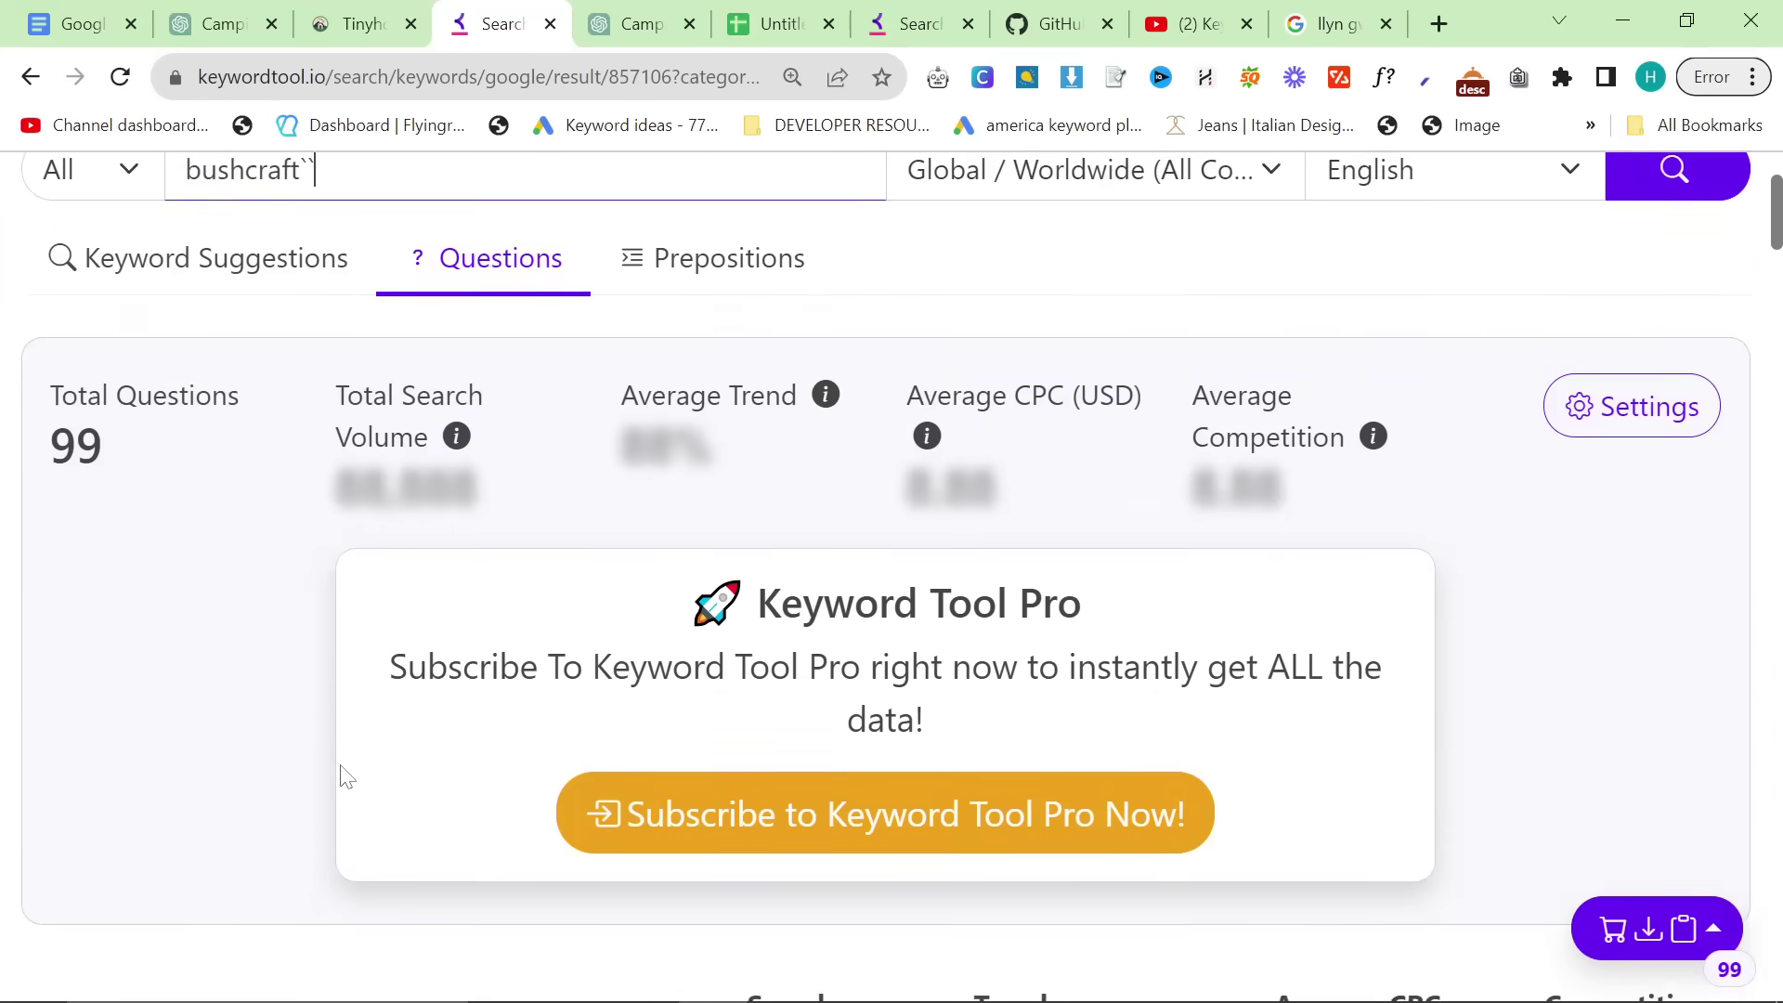
Step: Scroll through the 99 worldwide bushcraft question keywords, e.g. where did the term bushcraft come from
{"action": "scroll", "coordinate": [339, 776], "scroll_direction": "down", "scroll_amount": 5}
{"action": "scroll", "coordinate": [335, 814], "scroll_direction": "down", "scroll_amount": 3}
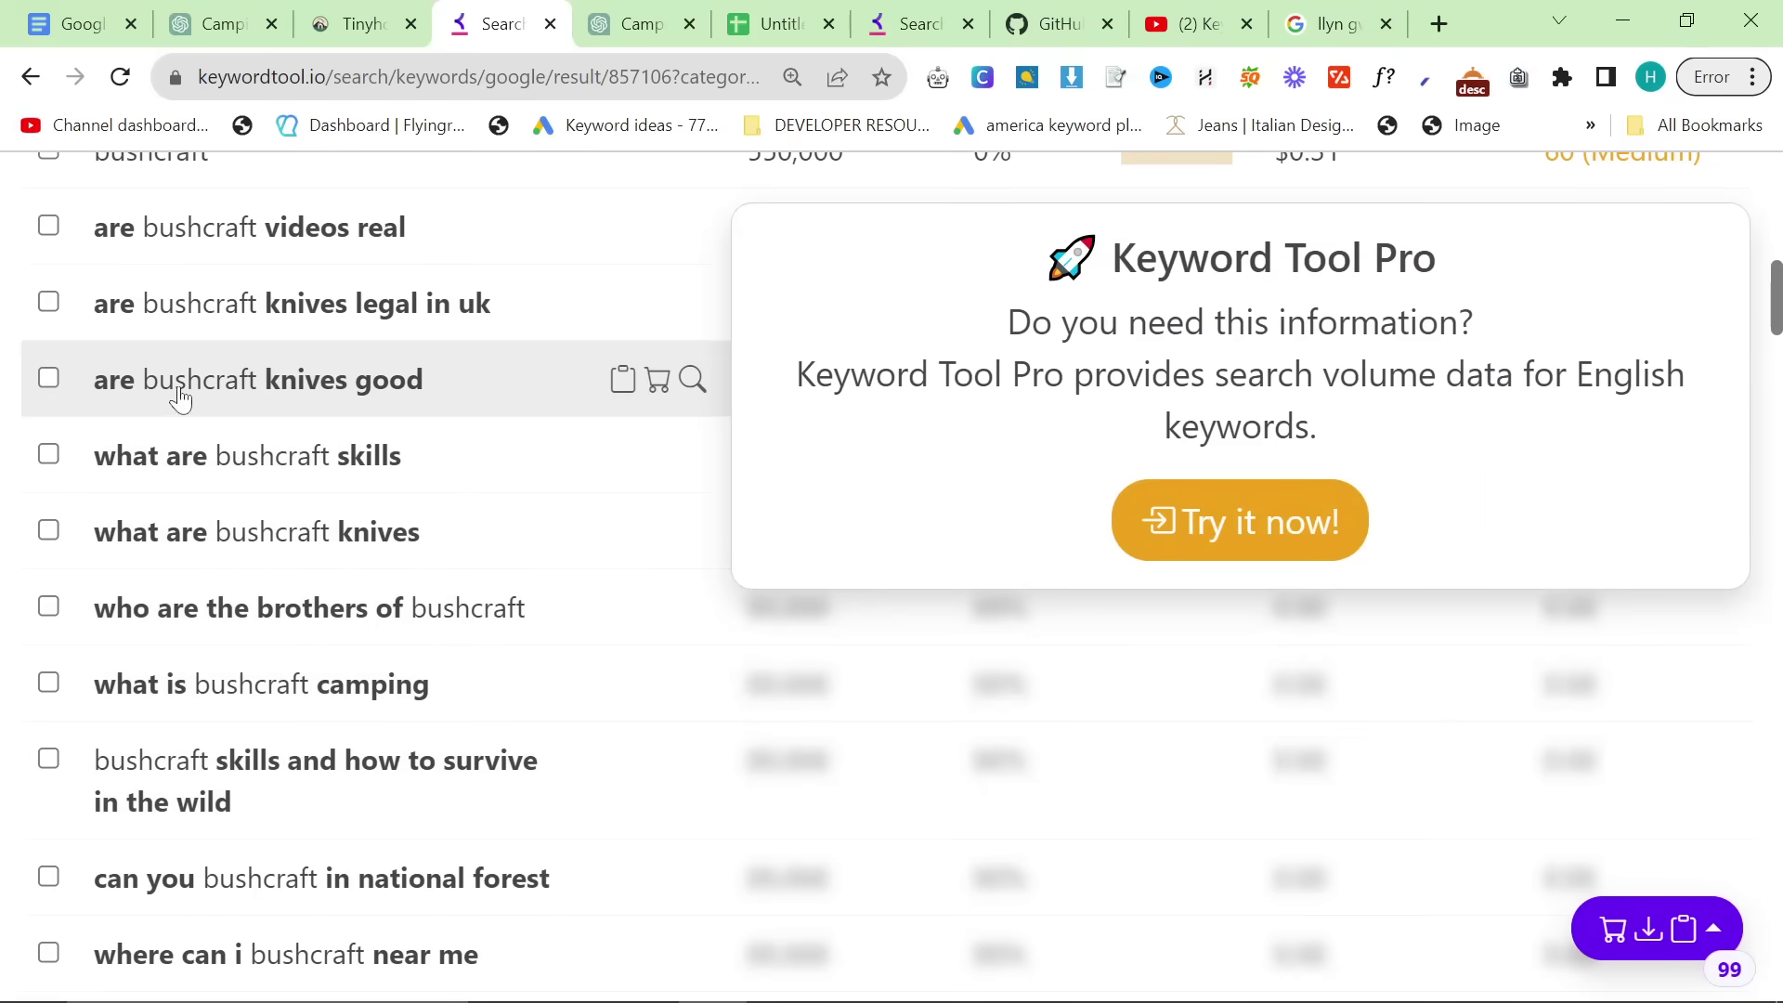
{"action": "scroll", "coordinate": [135, 585], "scroll_direction": "down", "scroll_amount": 2}
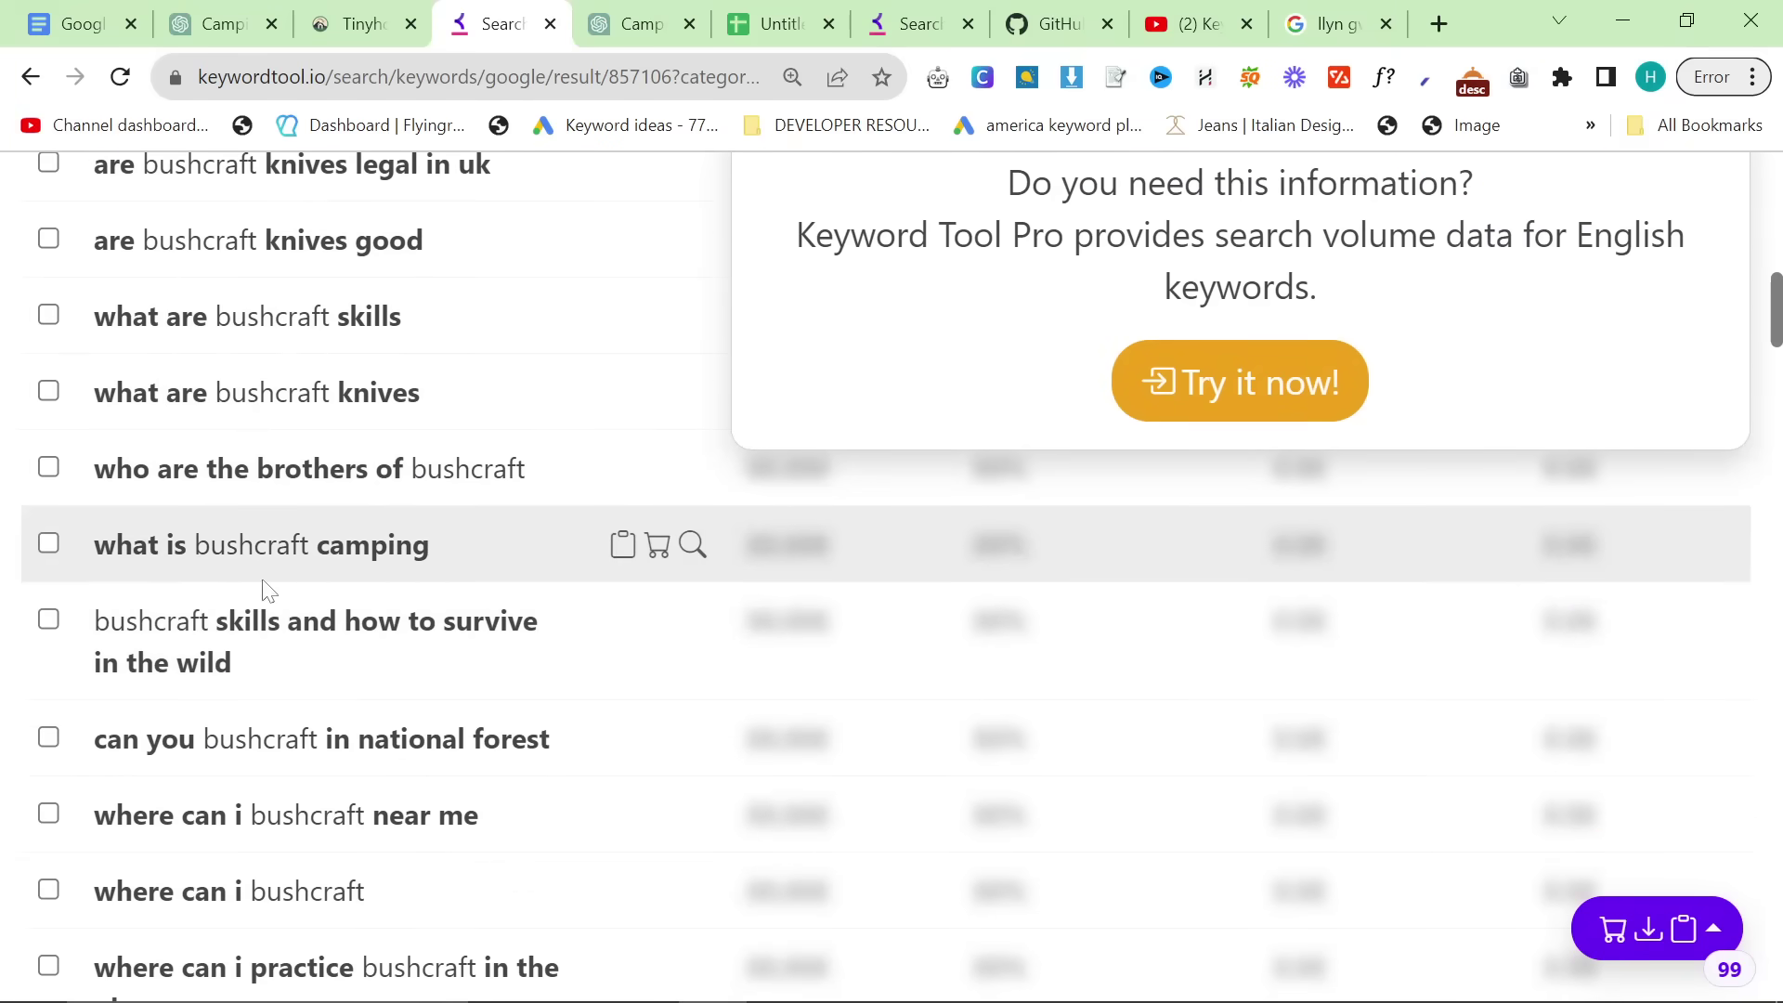
{"action": "scroll", "coordinate": [269, 591], "scroll_direction": "down", "scroll_amount": 3}
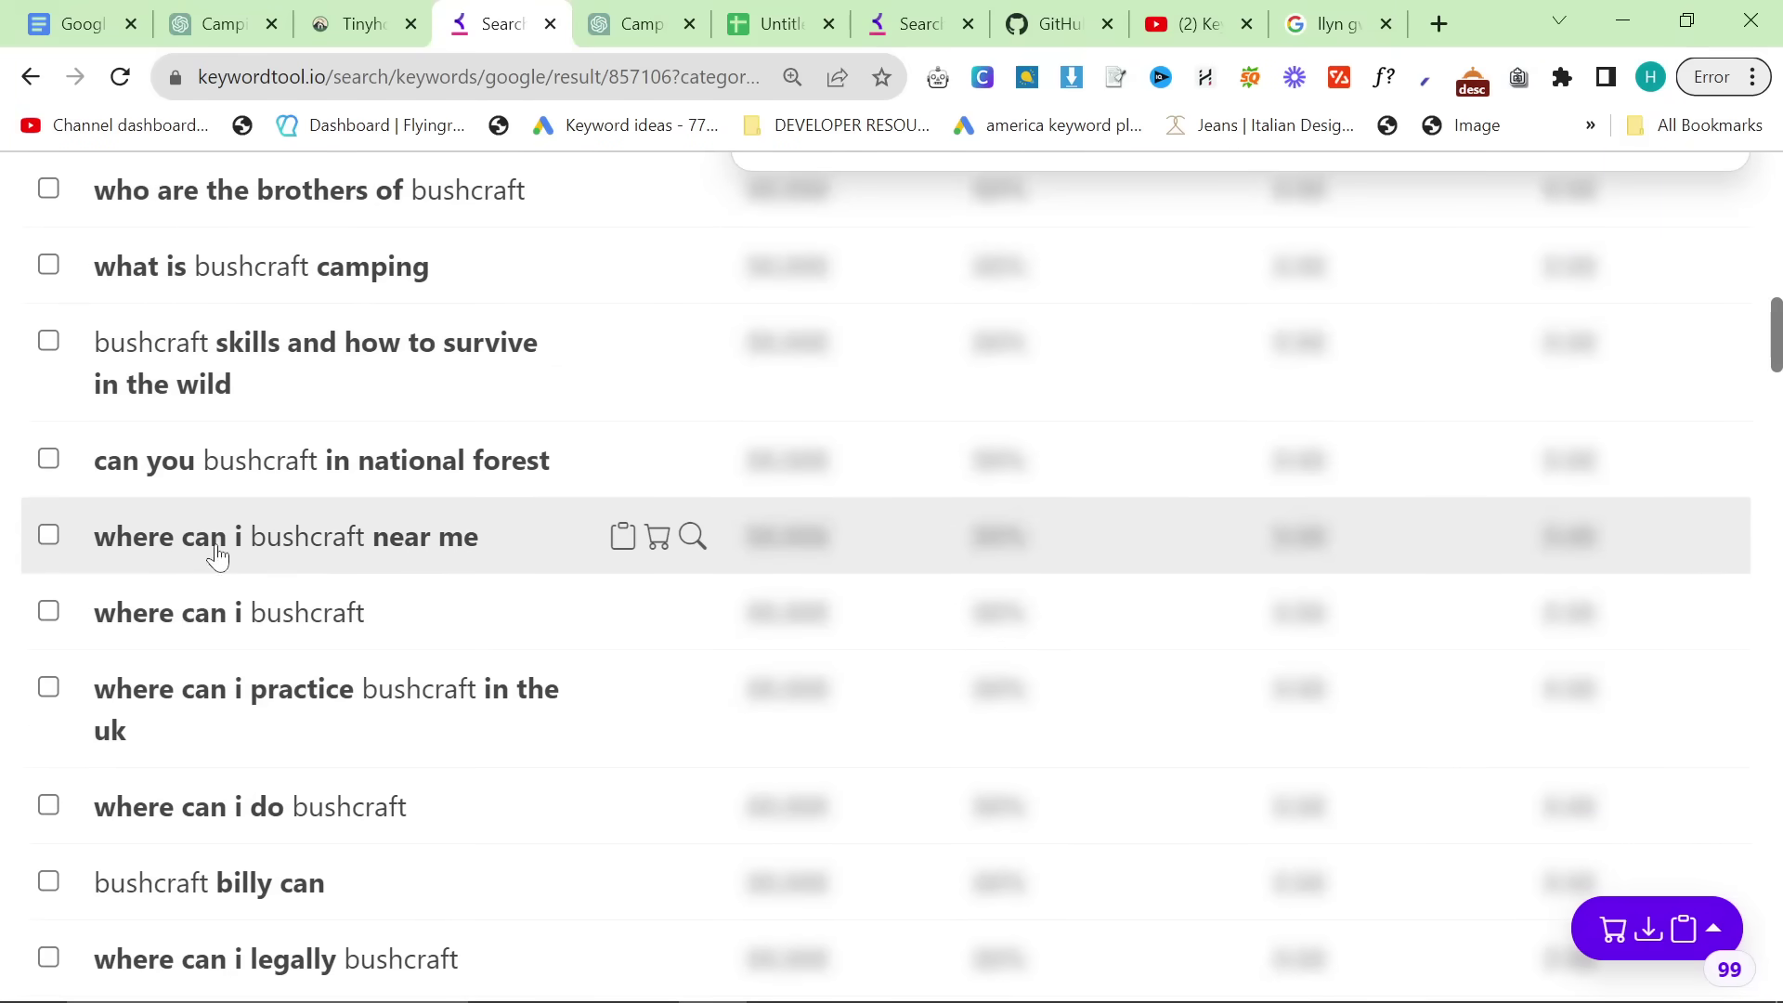
{"action": "scroll", "coordinate": [350, 660], "scroll_direction": "down", "scroll_amount": 2}
{"action": "left_click_drag", "start_coordinate": [72, 404], "coordinate": [480, 411]}
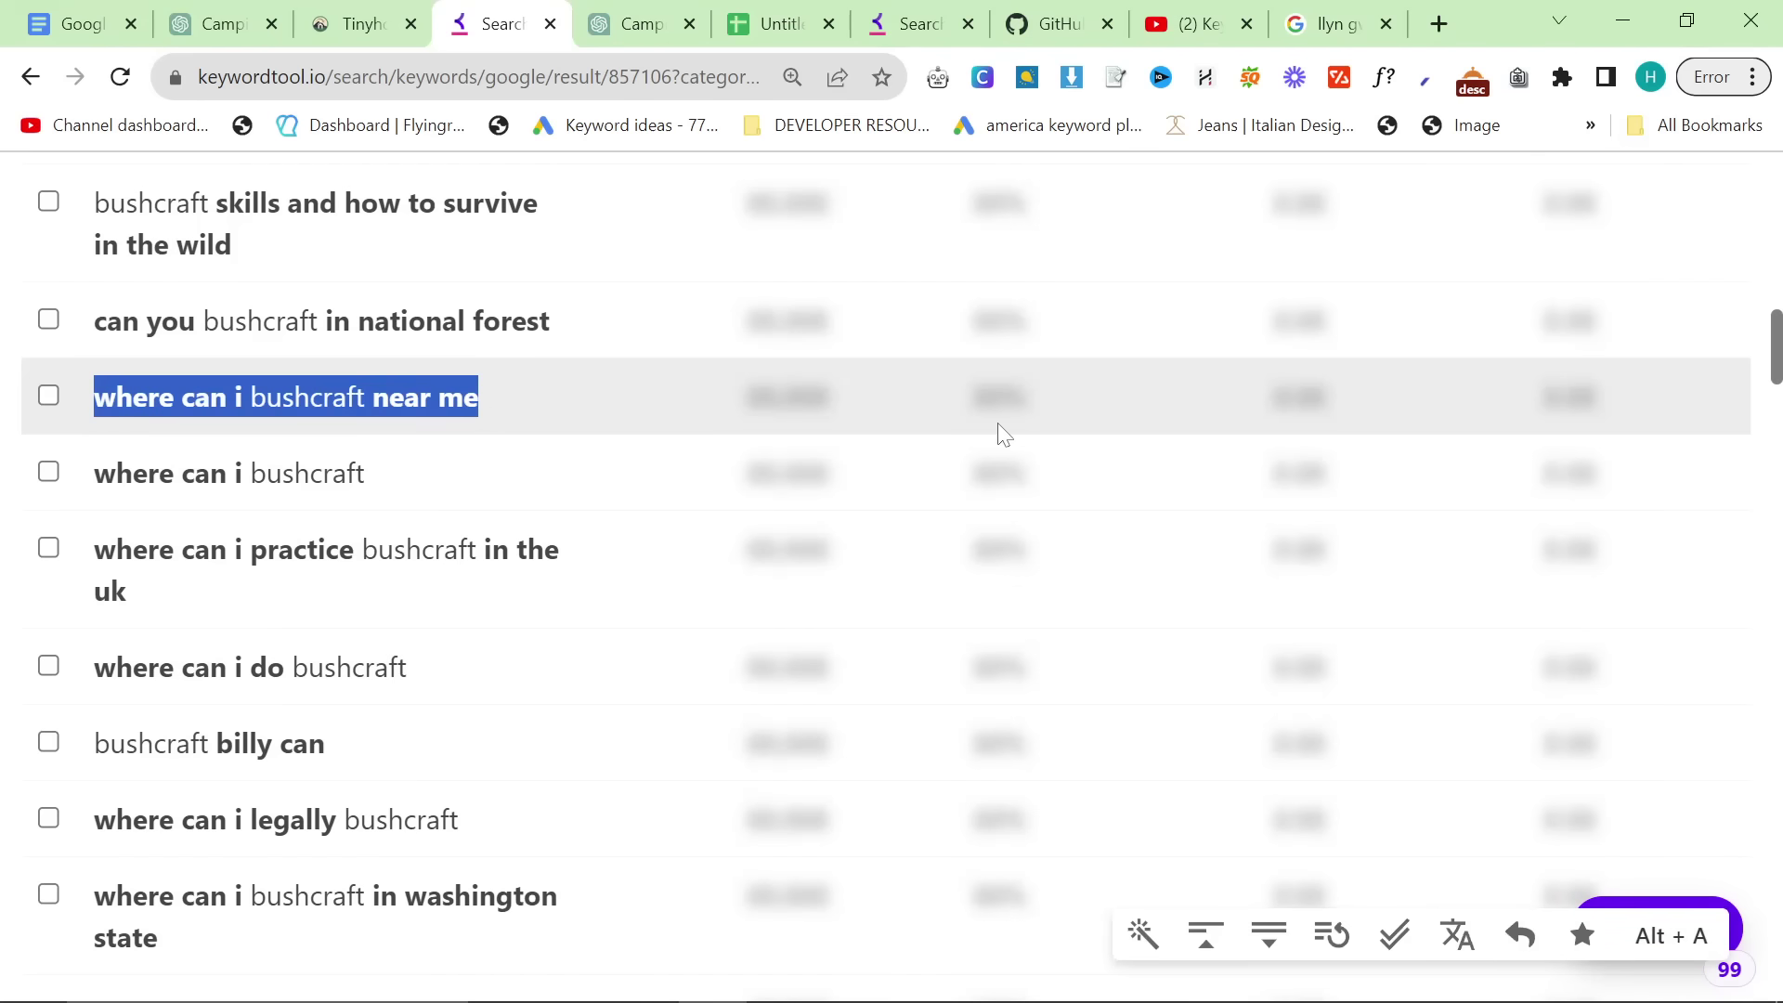
{"action": "scroll", "coordinate": [320, 836], "scroll_direction": "down", "scroll_amount": 1}
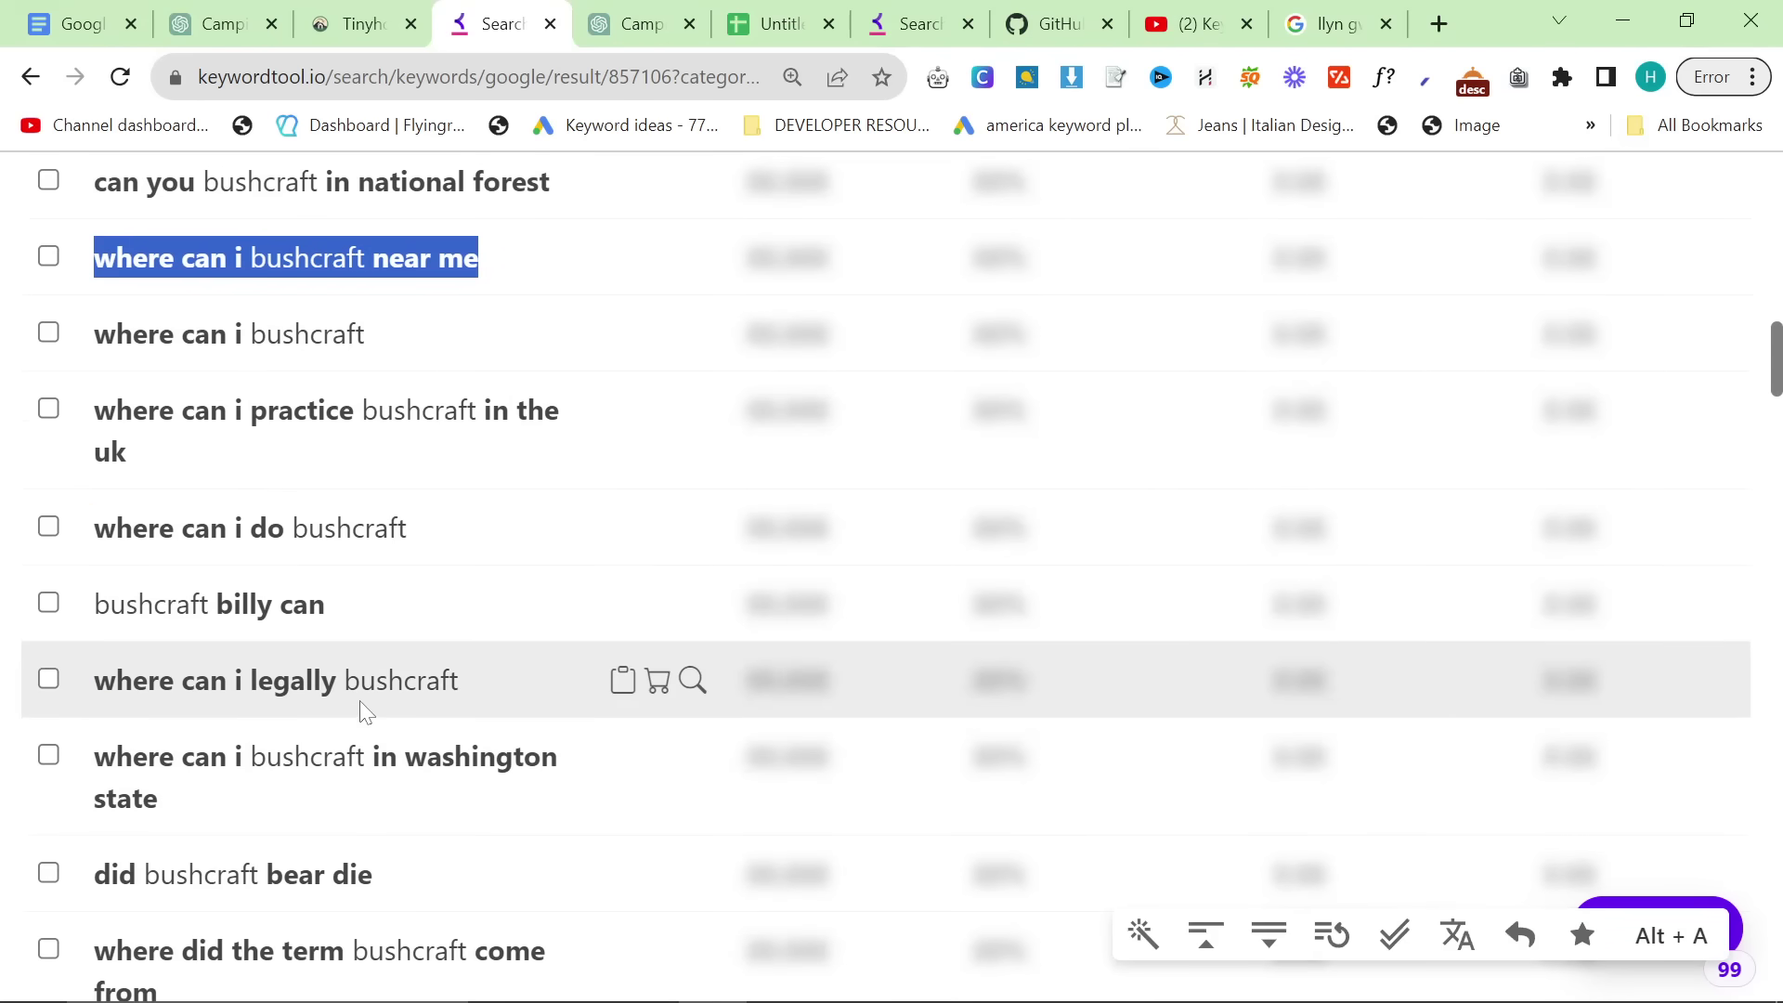
{"action": "scroll", "coordinate": [366, 709], "scroll_direction": "down", "scroll_amount": 3}
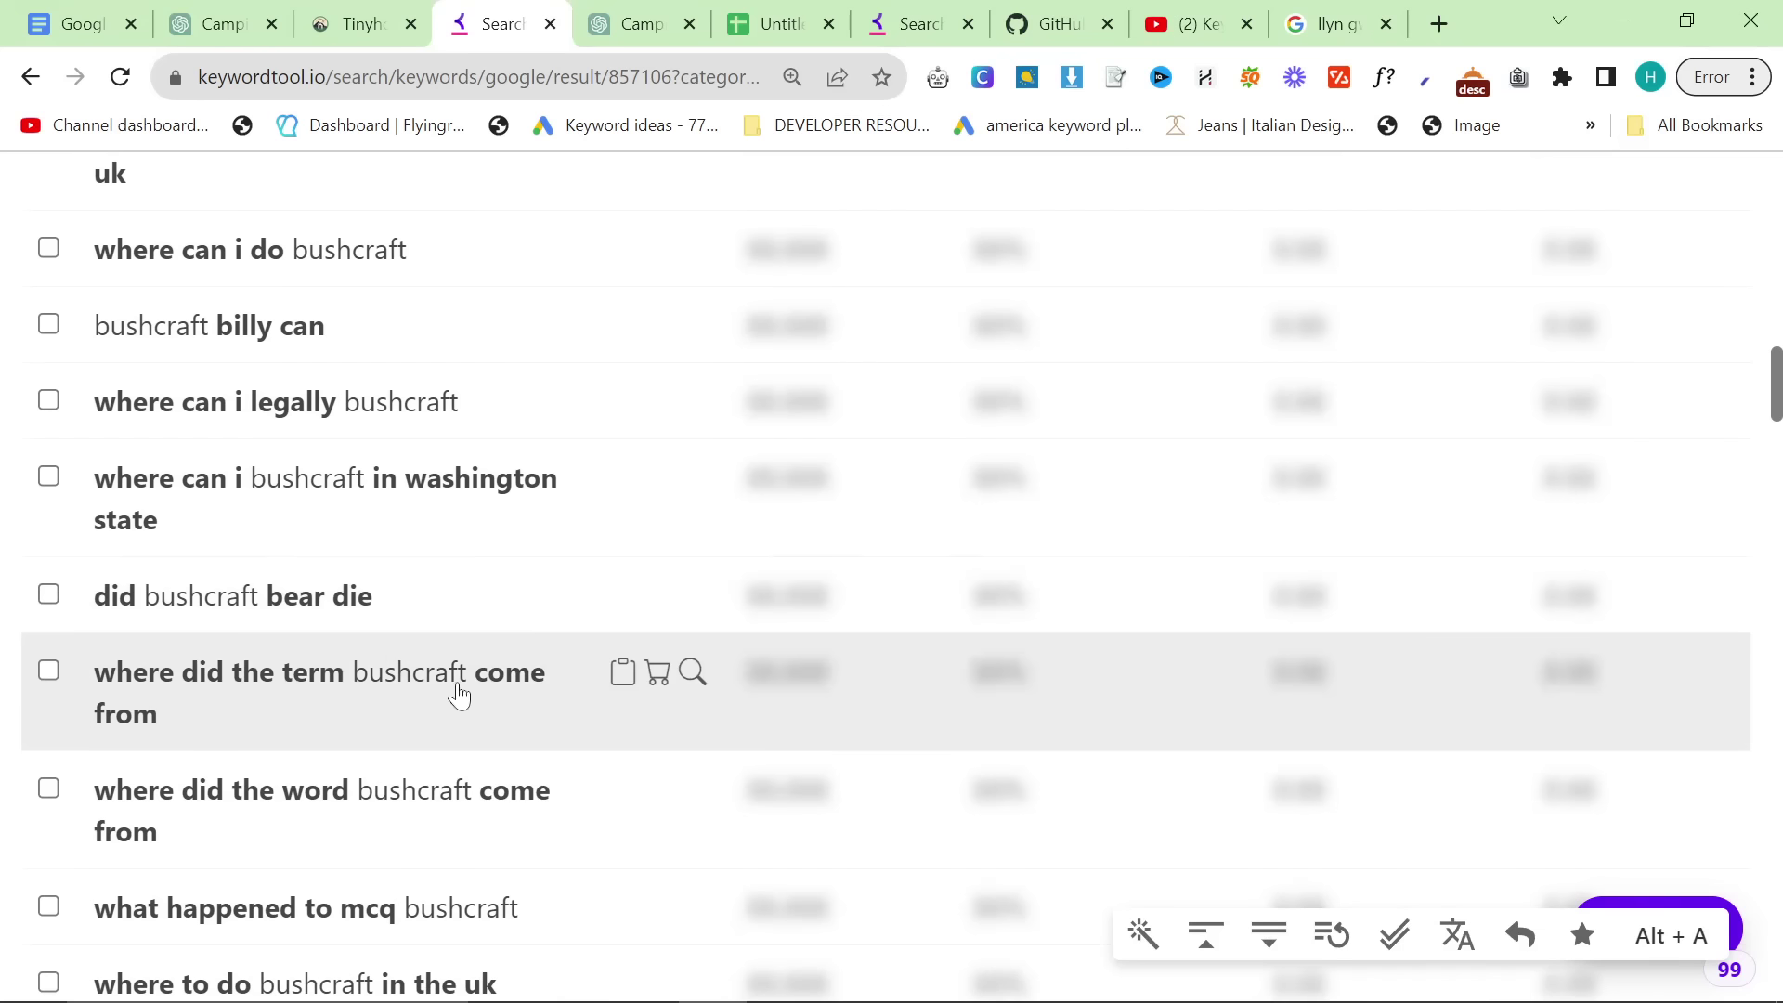
{"action": "scroll", "coordinate": [346, 737], "scroll_direction": "down", "scroll_amount": 3}
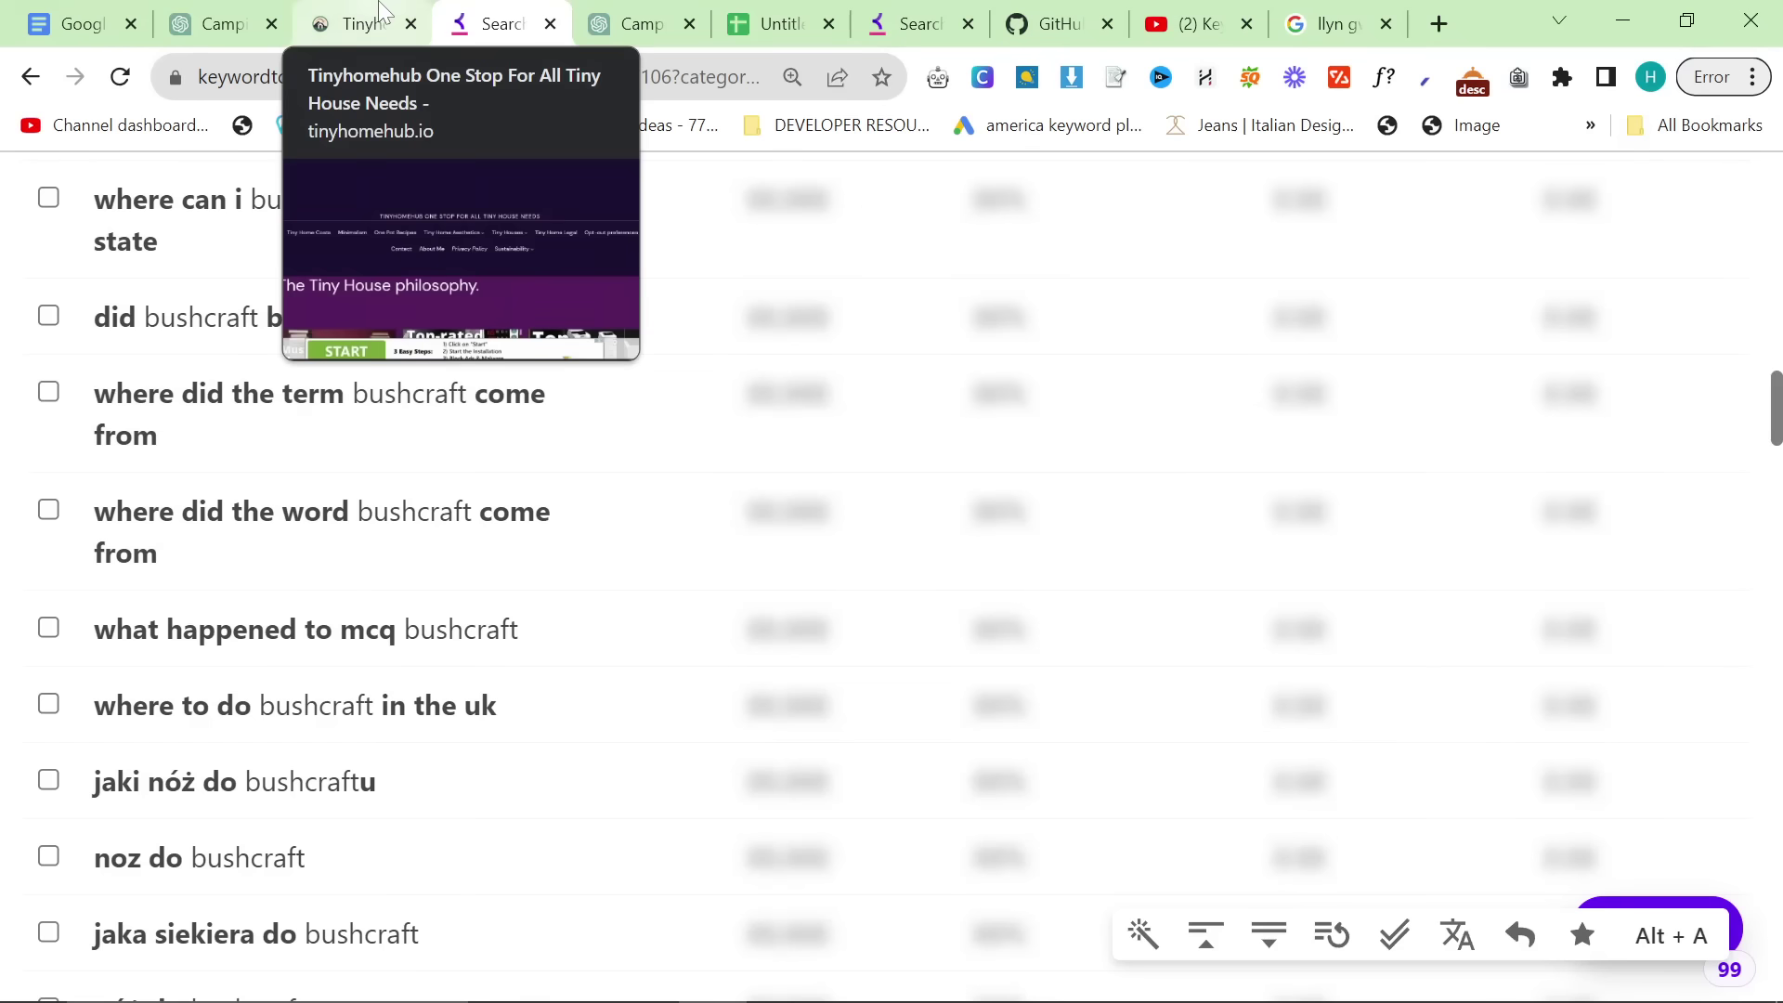
{"action": "scroll", "coordinate": [610, 665], "scroll_direction": "up", "scroll_amount": 13}
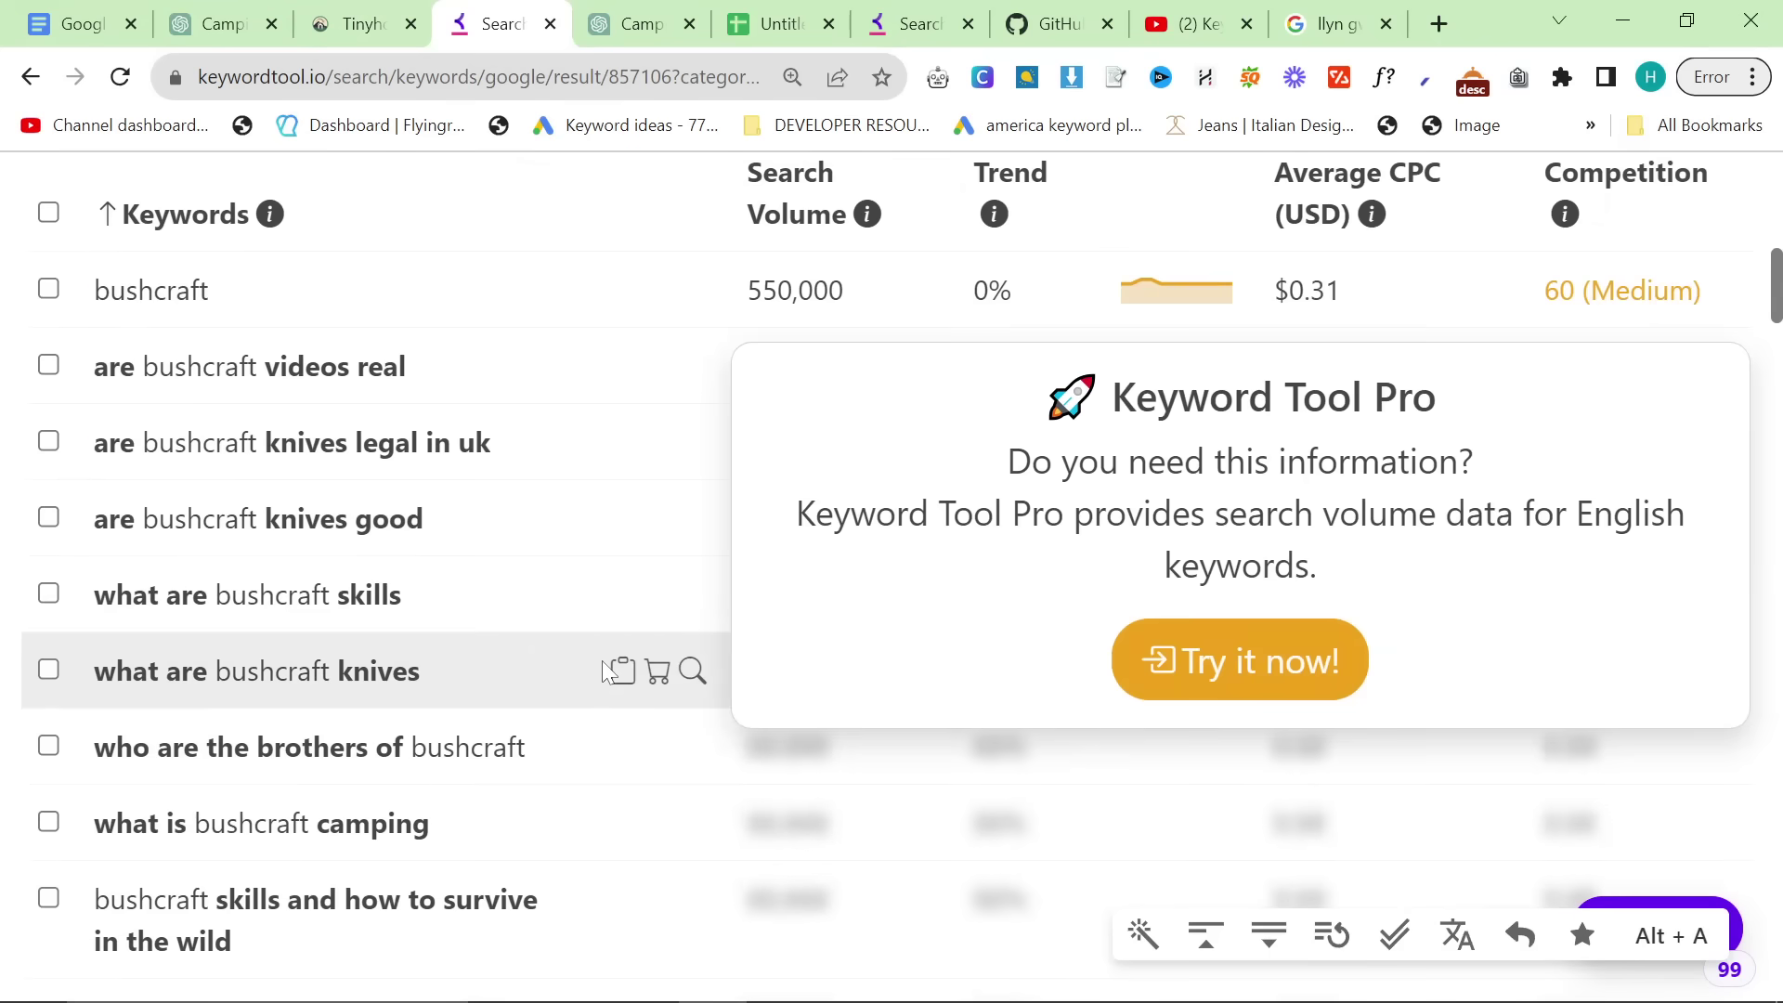
{"action": "scroll", "coordinate": [603, 661], "scroll_direction": "up", "scroll_amount": 10}
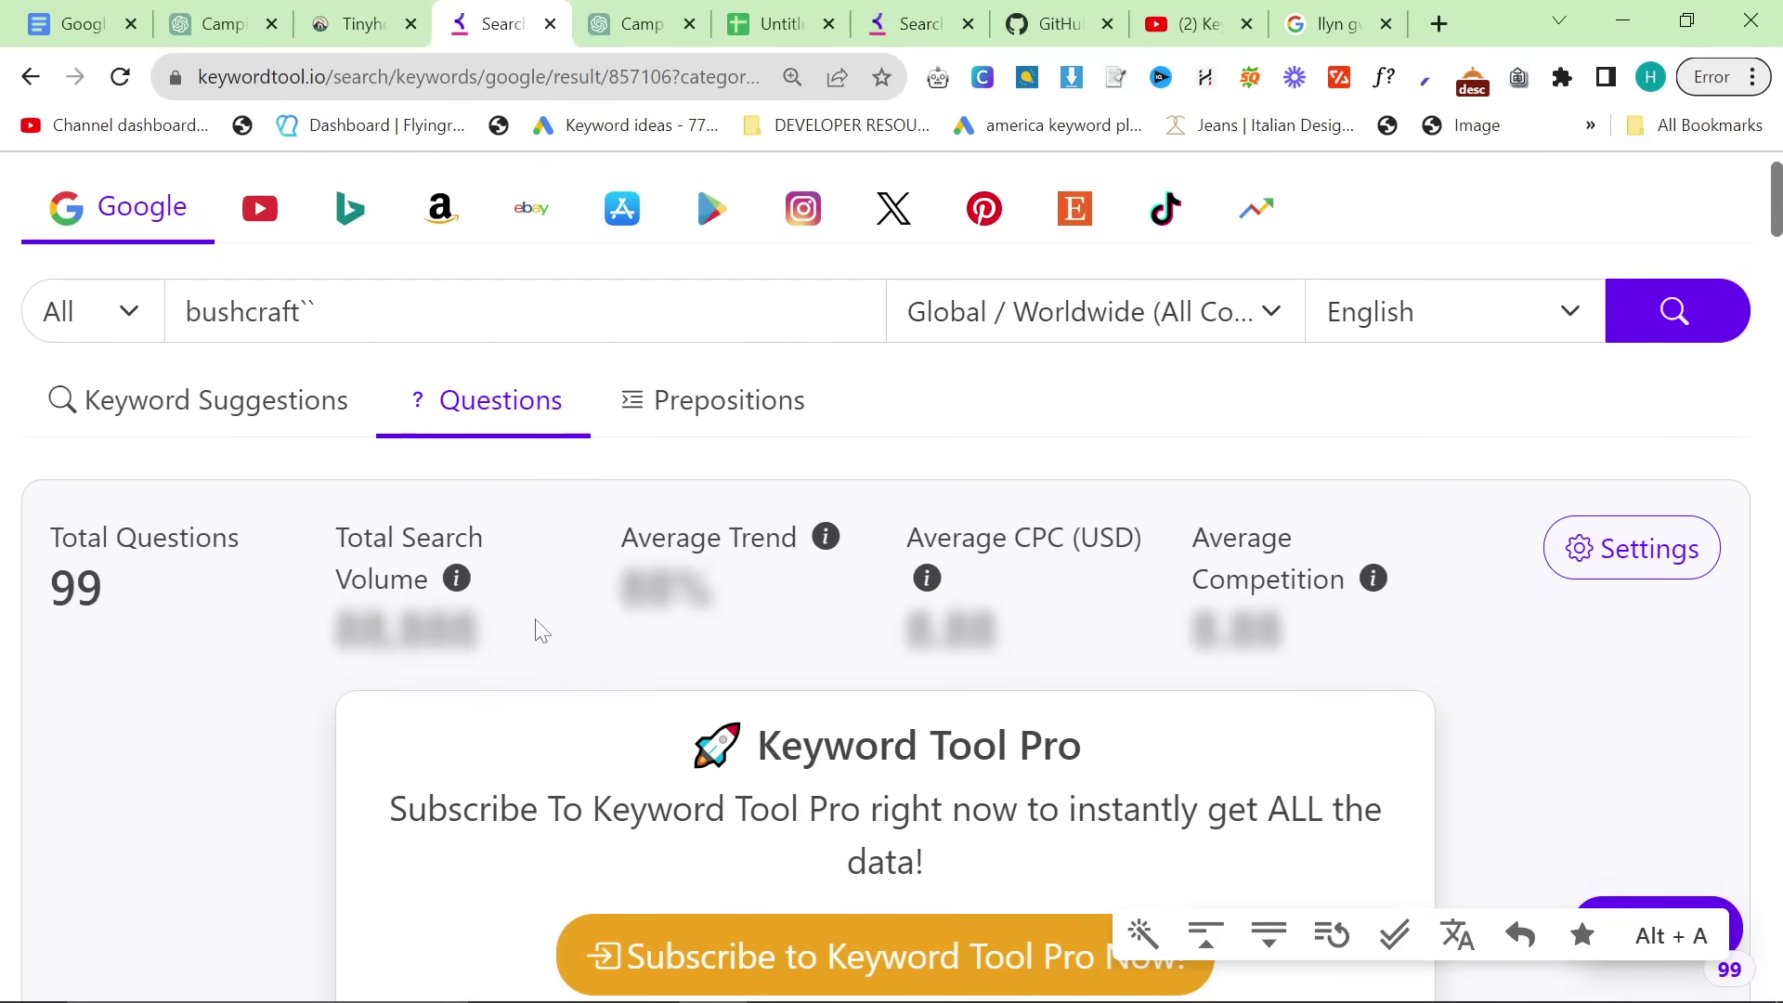